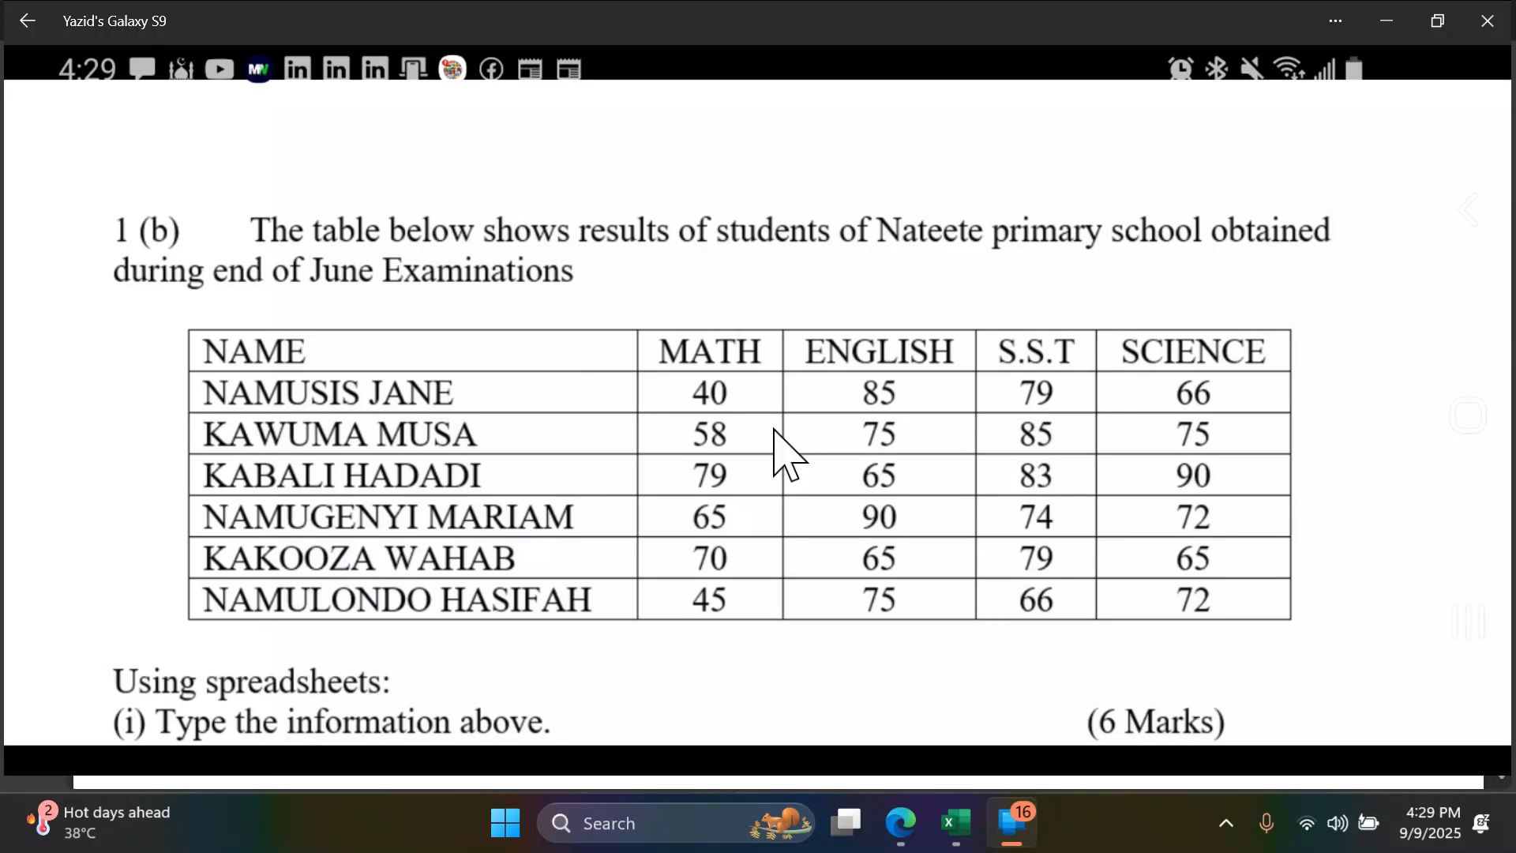
# - Switch to the Excel workbook and enter the column headers NAME, MATH and ENGLISH in cells A1 to C1
pyautogui.click(955, 821)
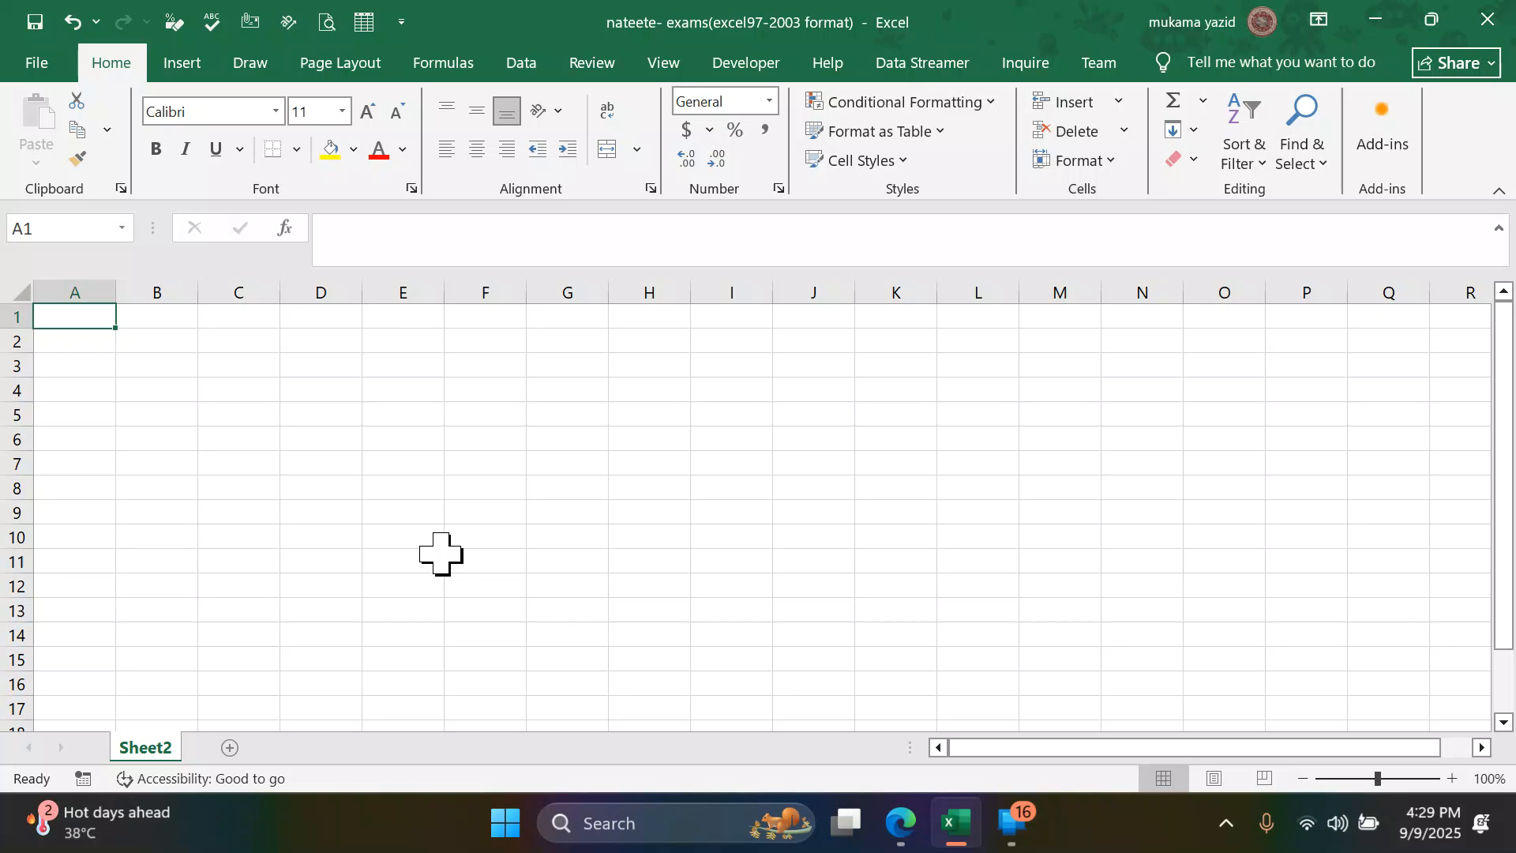
pyautogui.write('NAME')
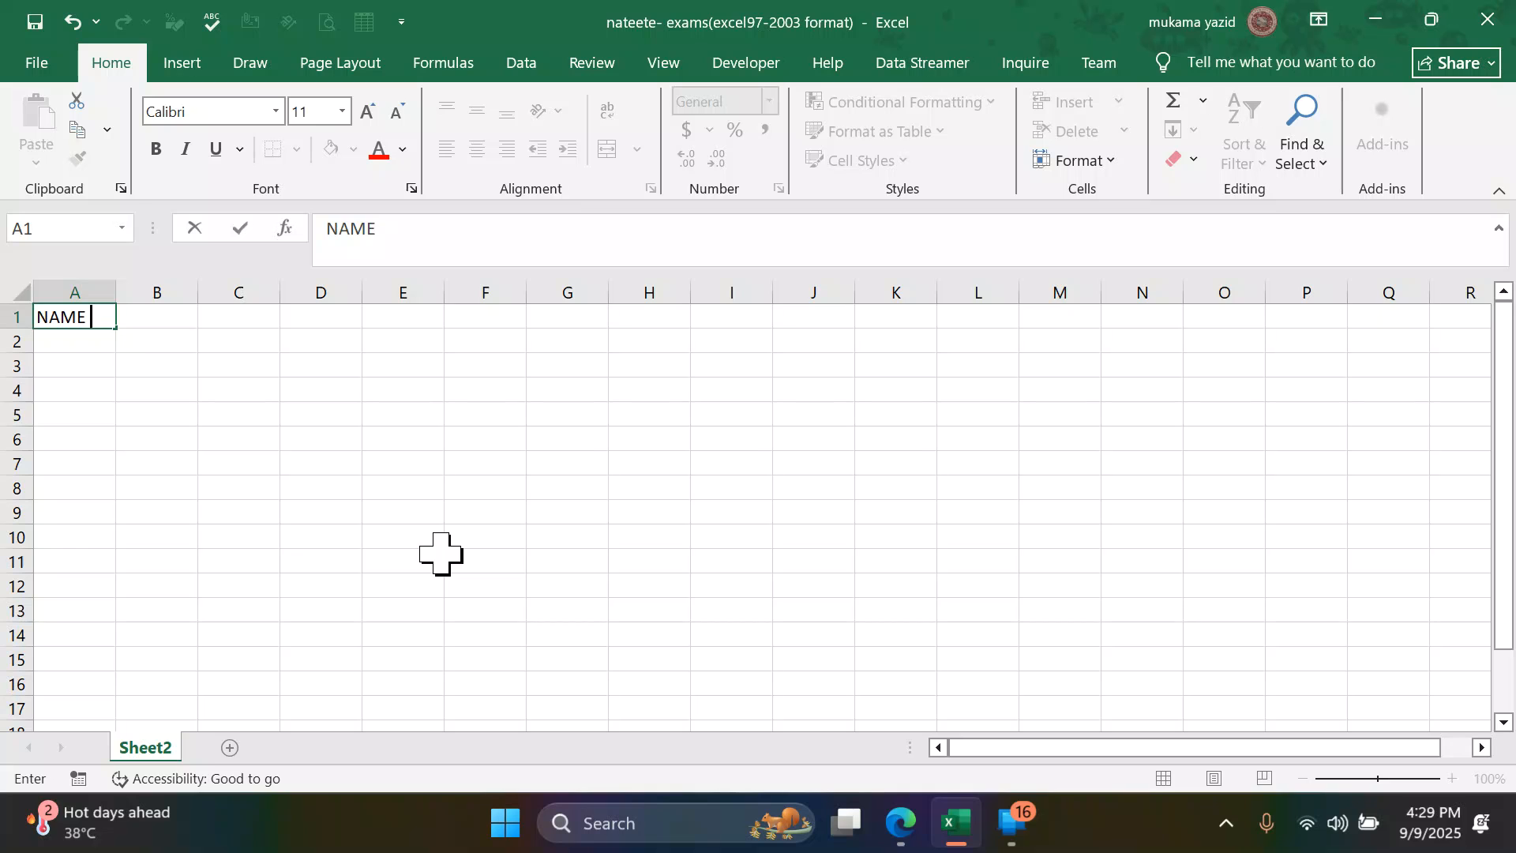
pyautogui.press('Tab')
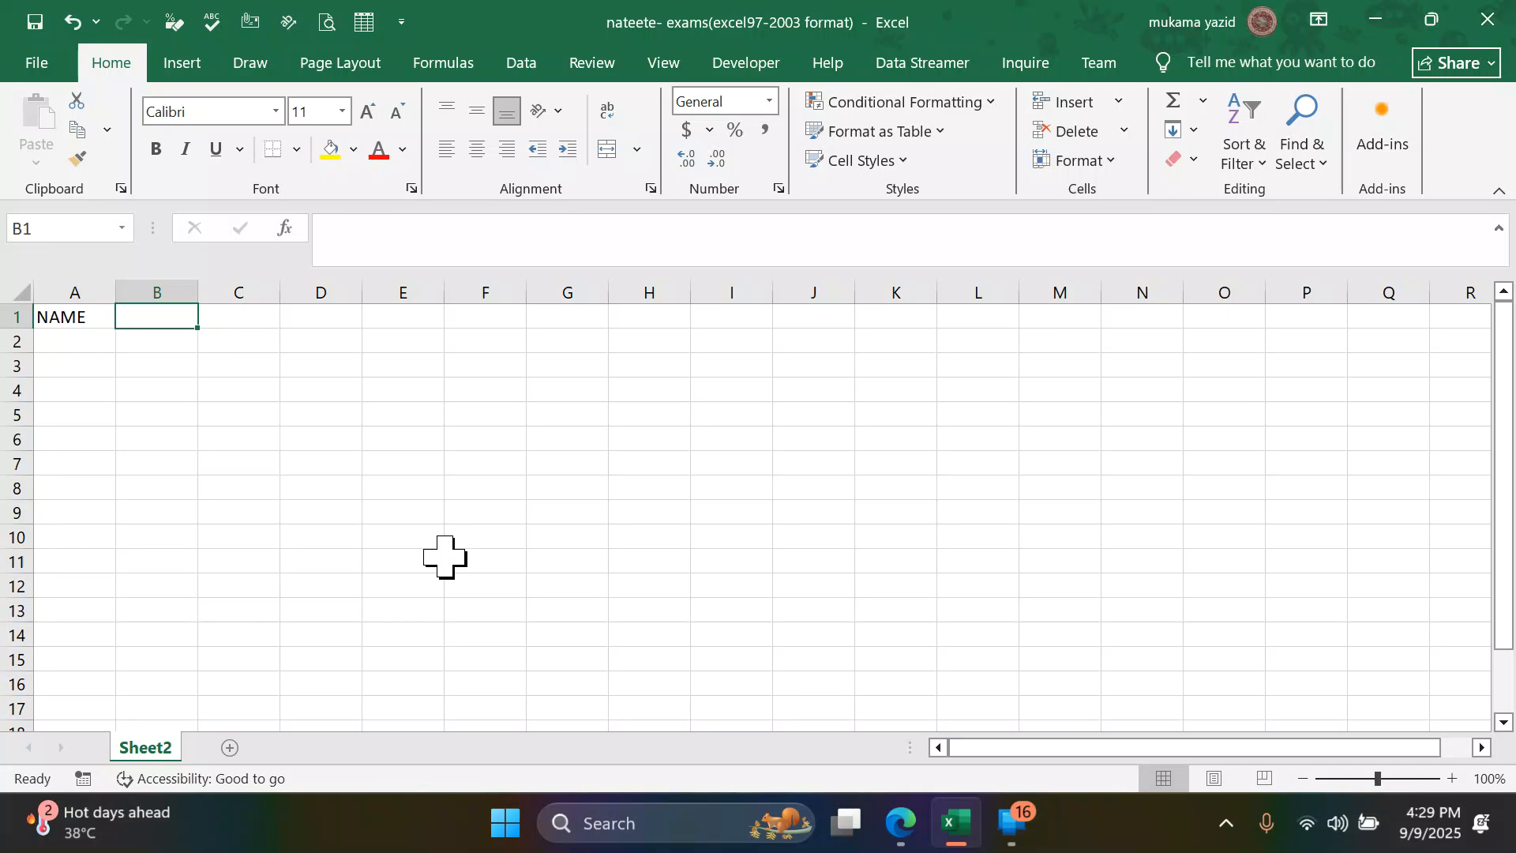
pyautogui.write('MATH')
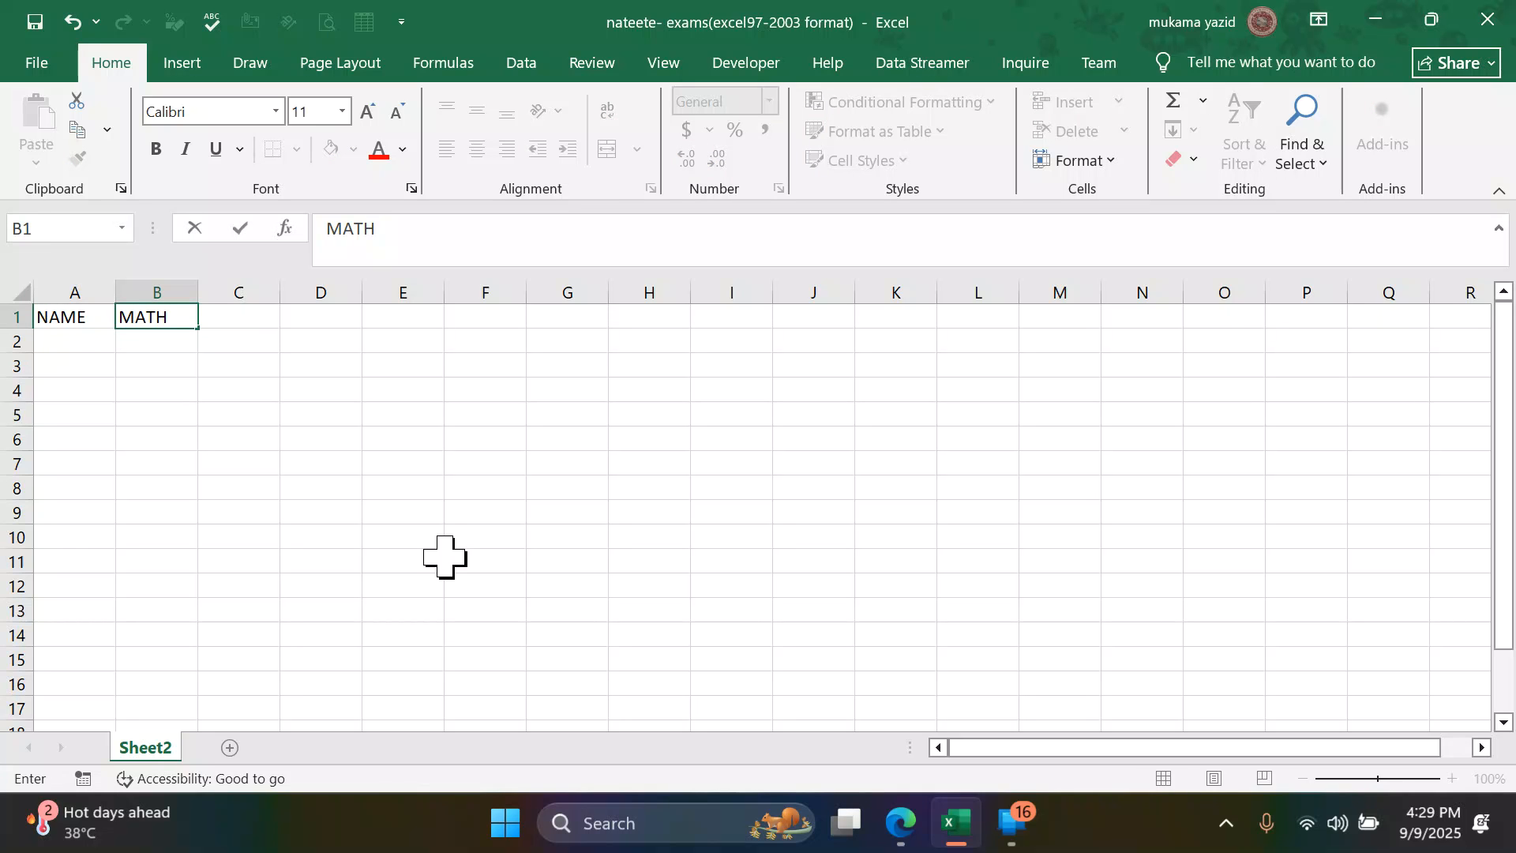
pyautogui.press('Tab')
pyautogui.write('EN')
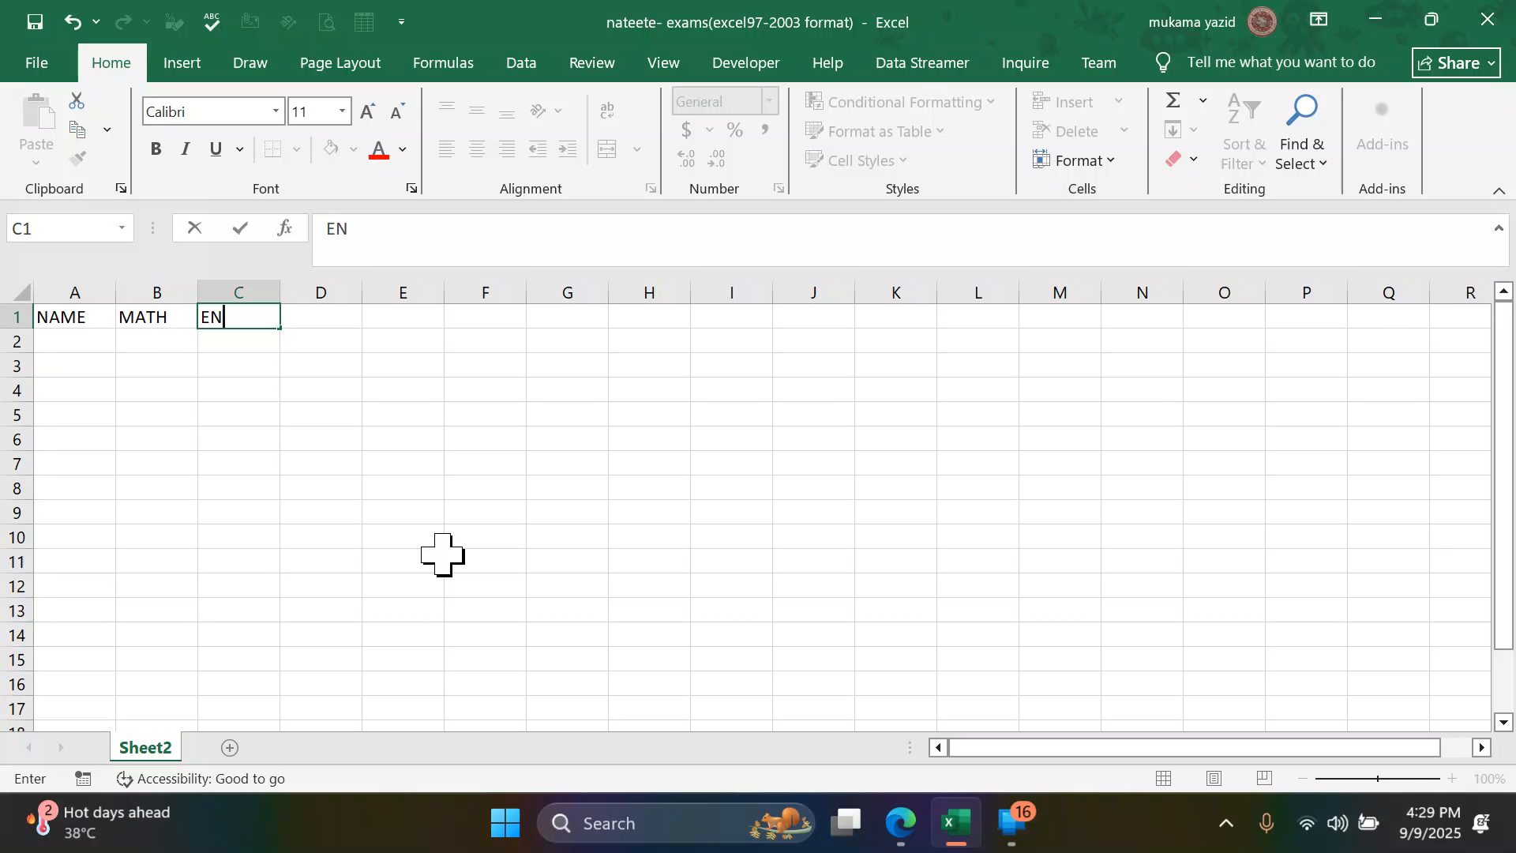
pyautogui.write('GLISH')
pyautogui.press('Tab')
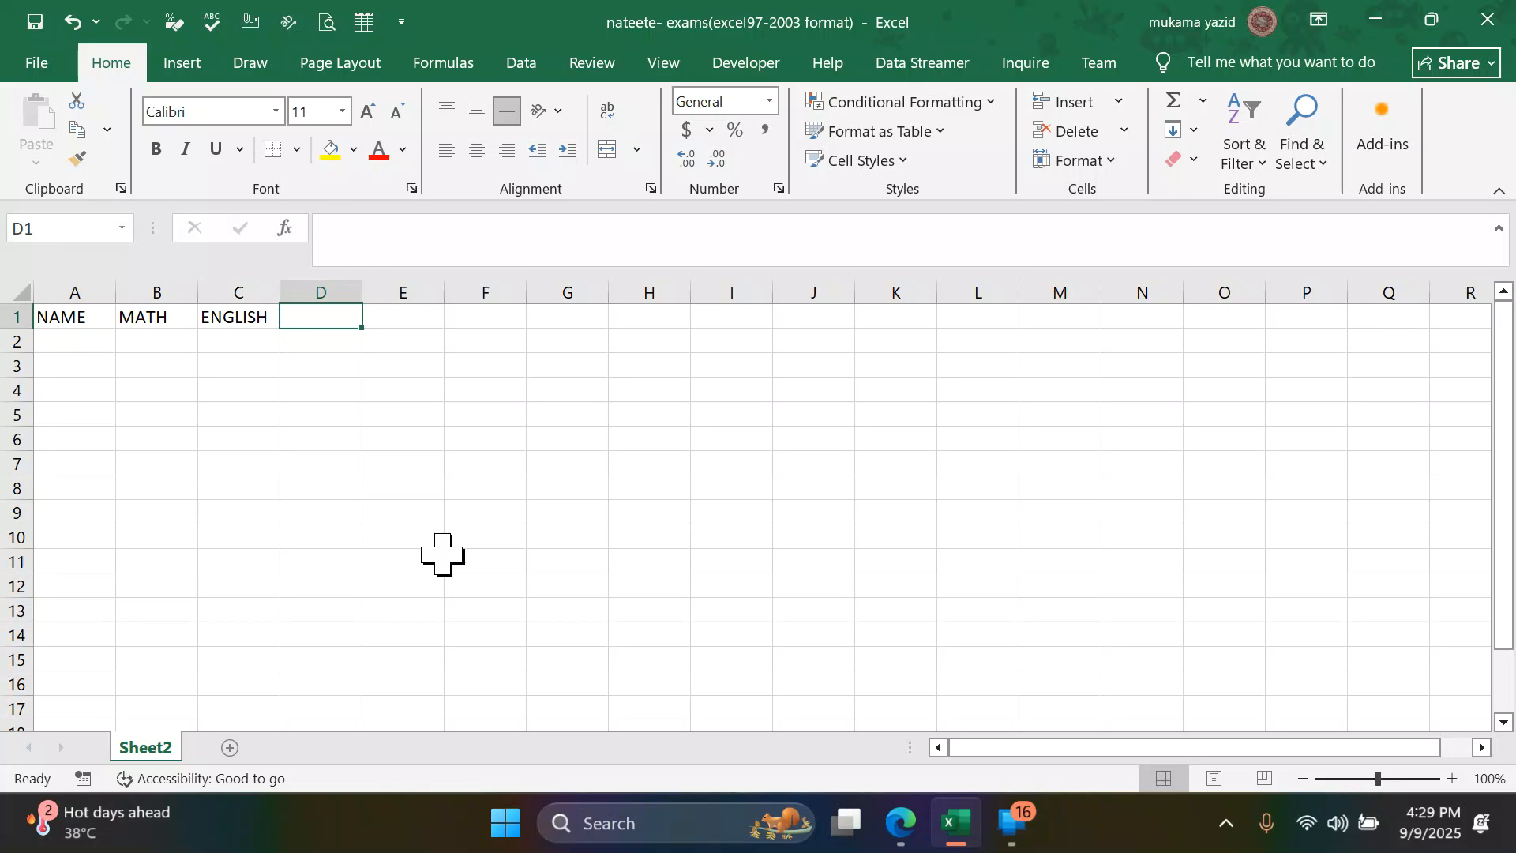
# - Enter the column headers S.S.T and SCIENCE in cells D1 and E1
pyautogui.write('S.S.T')
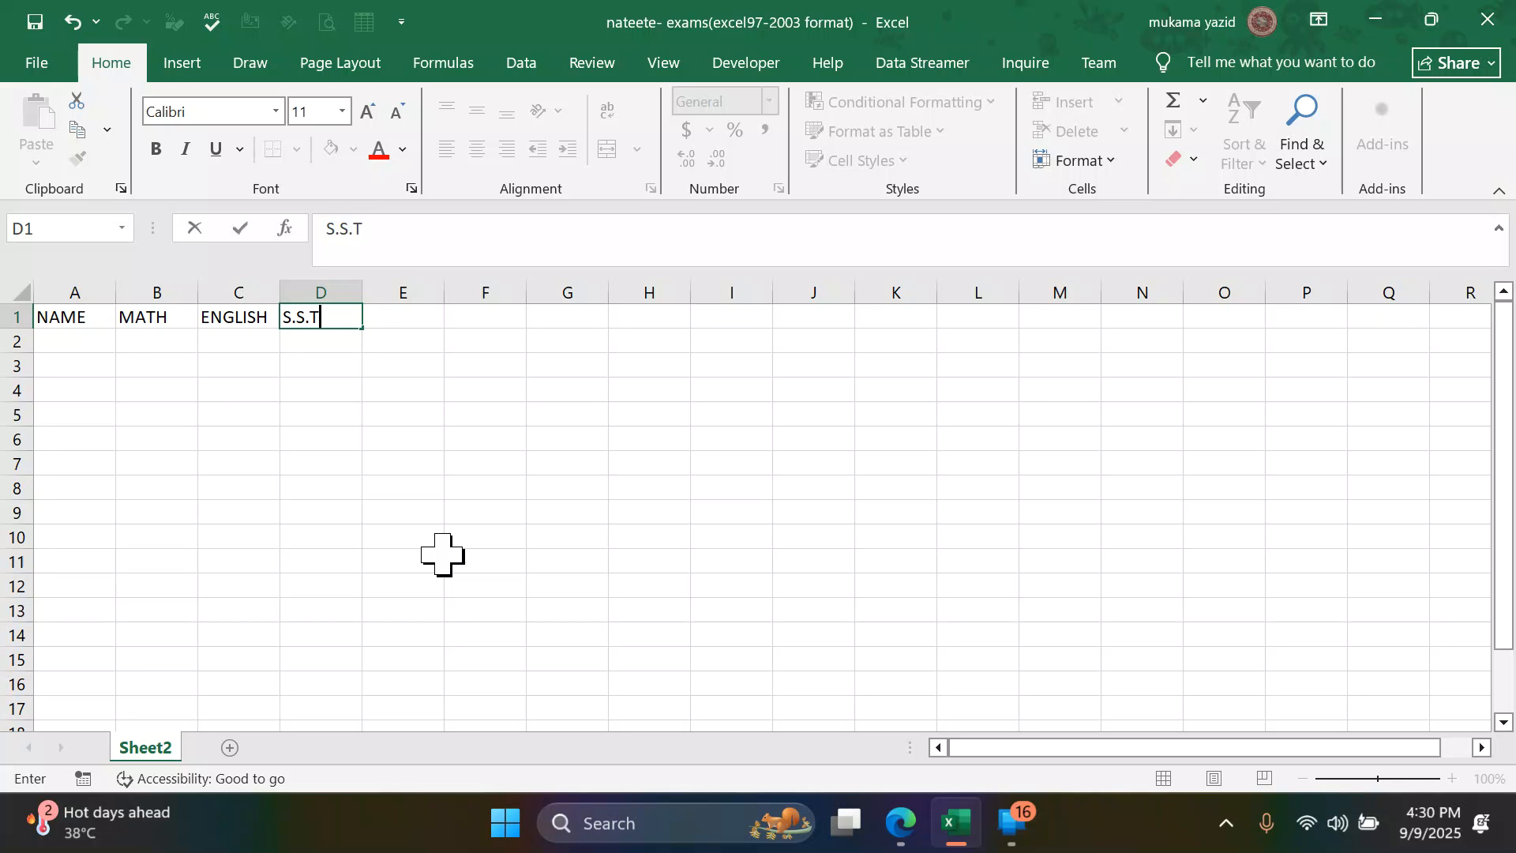
pyautogui.press('Tab')
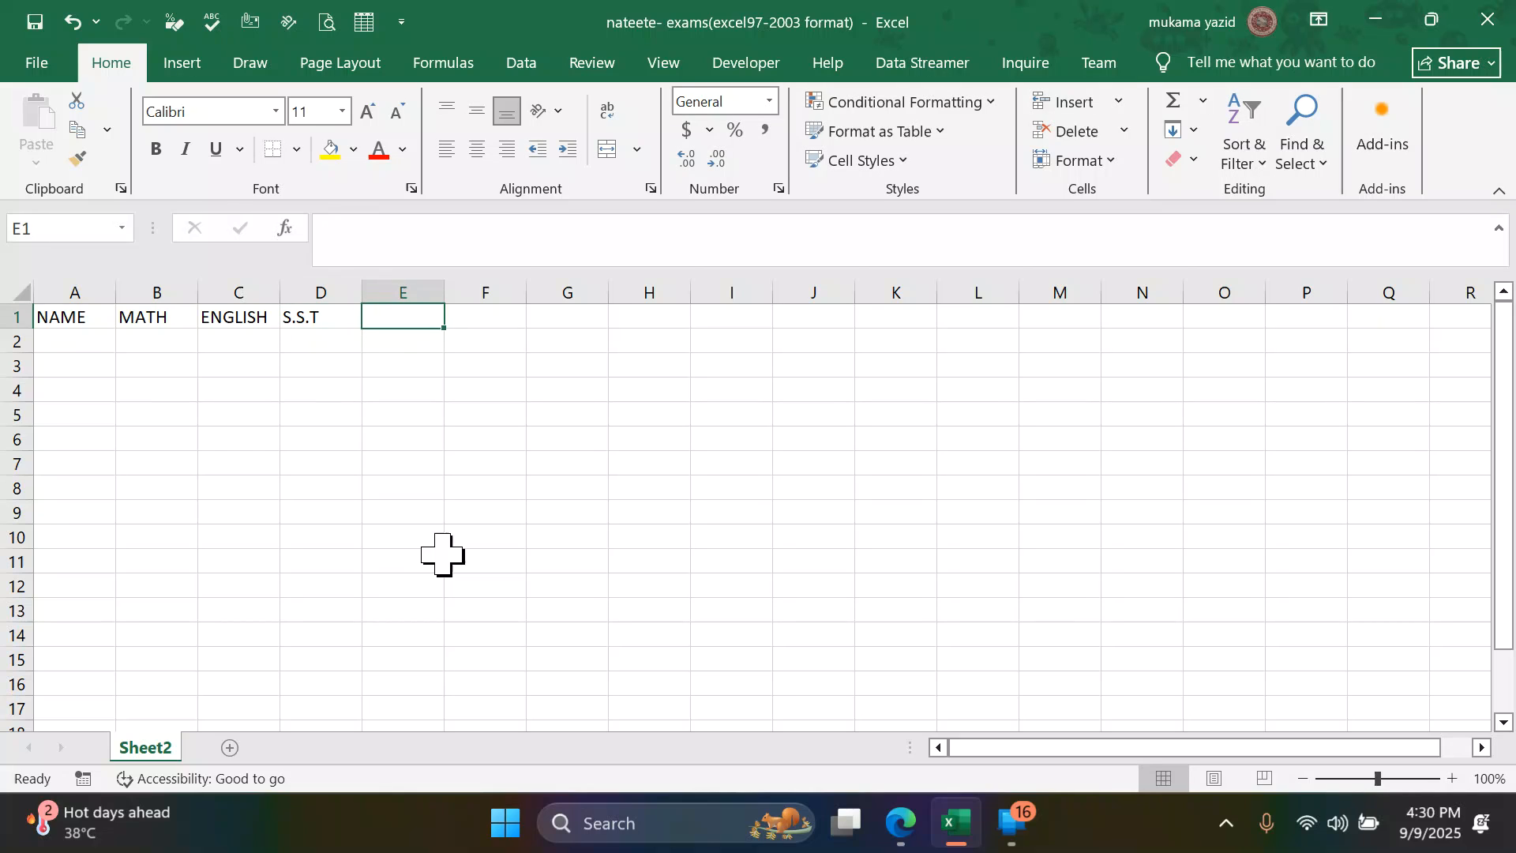
pyautogui.write('SC')
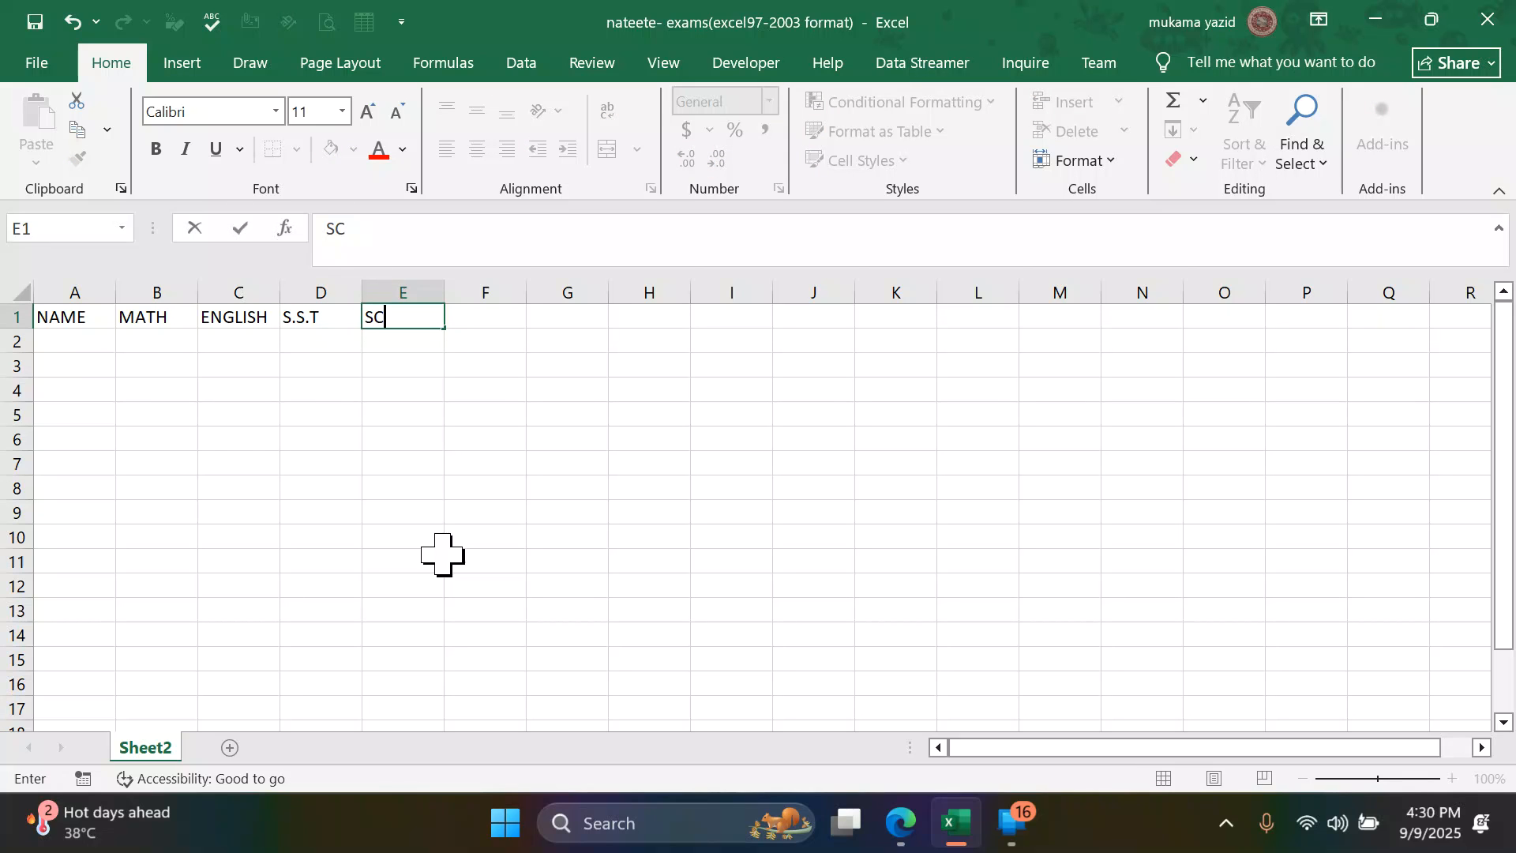
pyautogui.write('IENTCE')
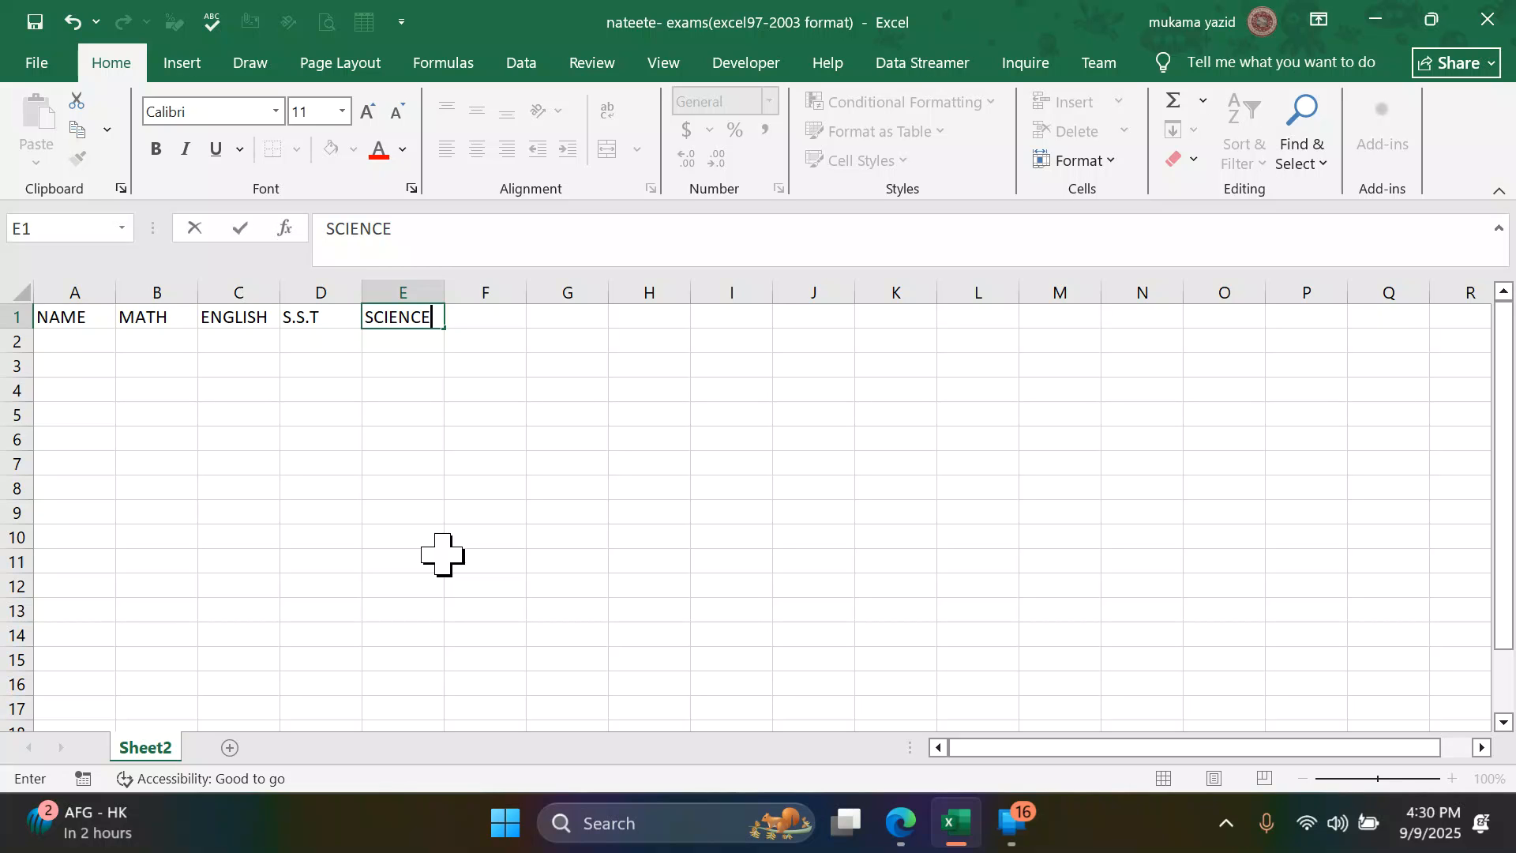
# - Enter the first two students' full names under NAME in cells A2 and A3
pyautogui.click(89, 346)
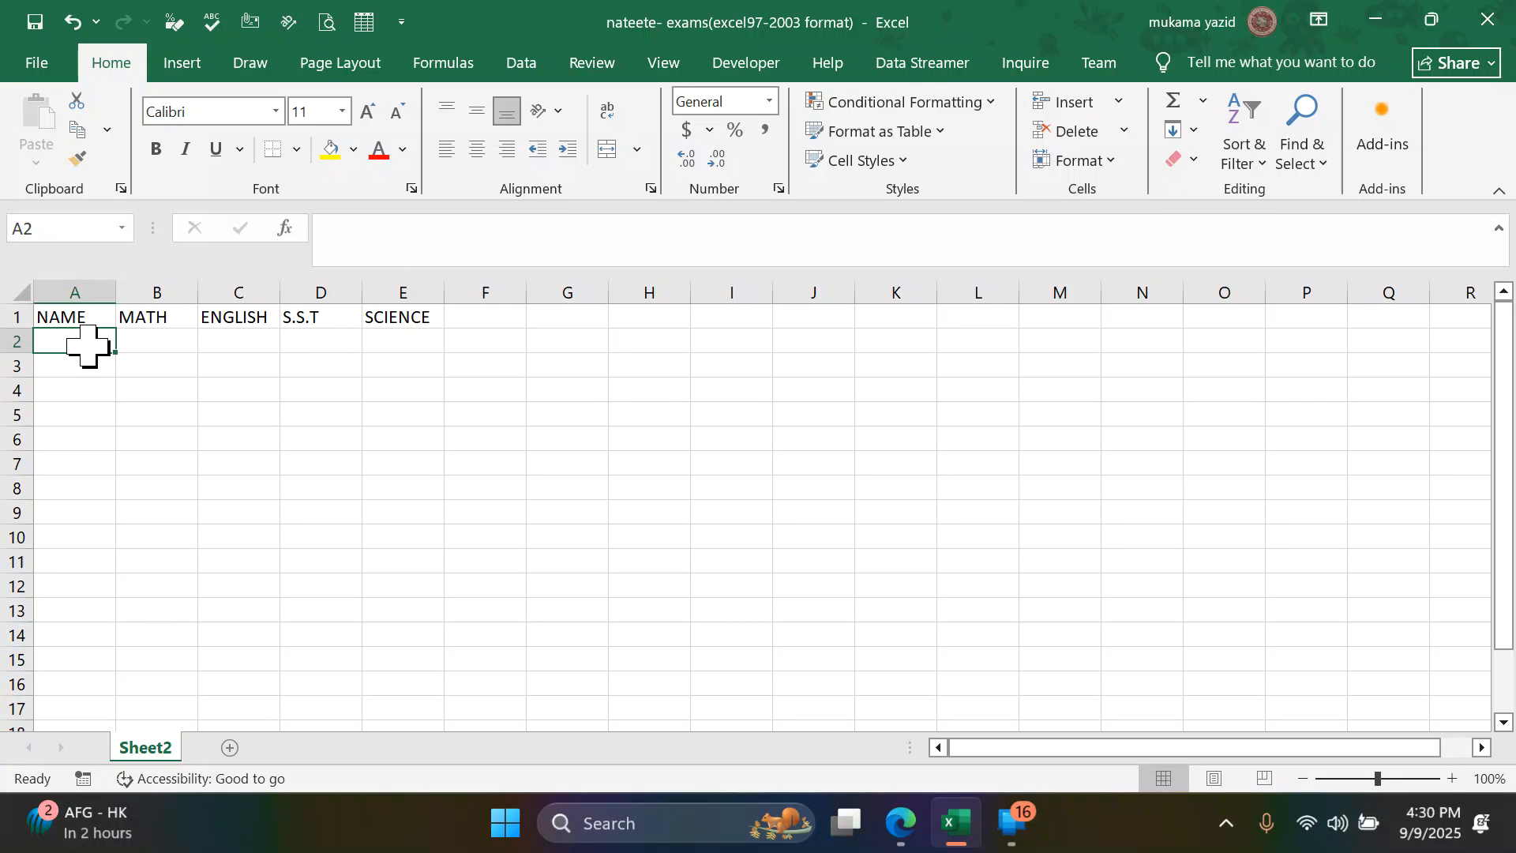
pyautogui.write('NAMU')
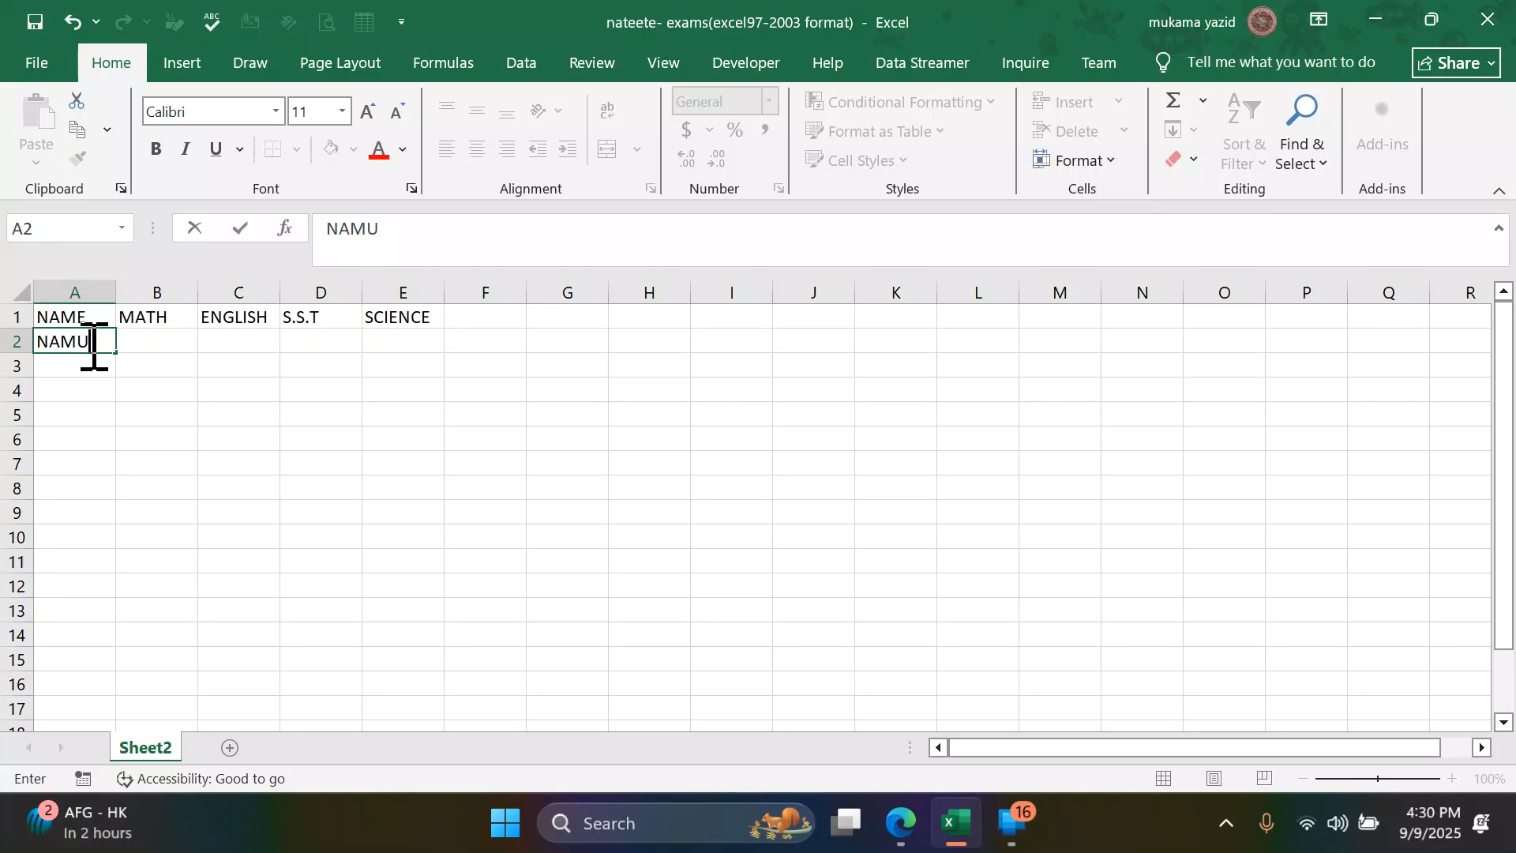
pyautogui.write('SIS JANE')
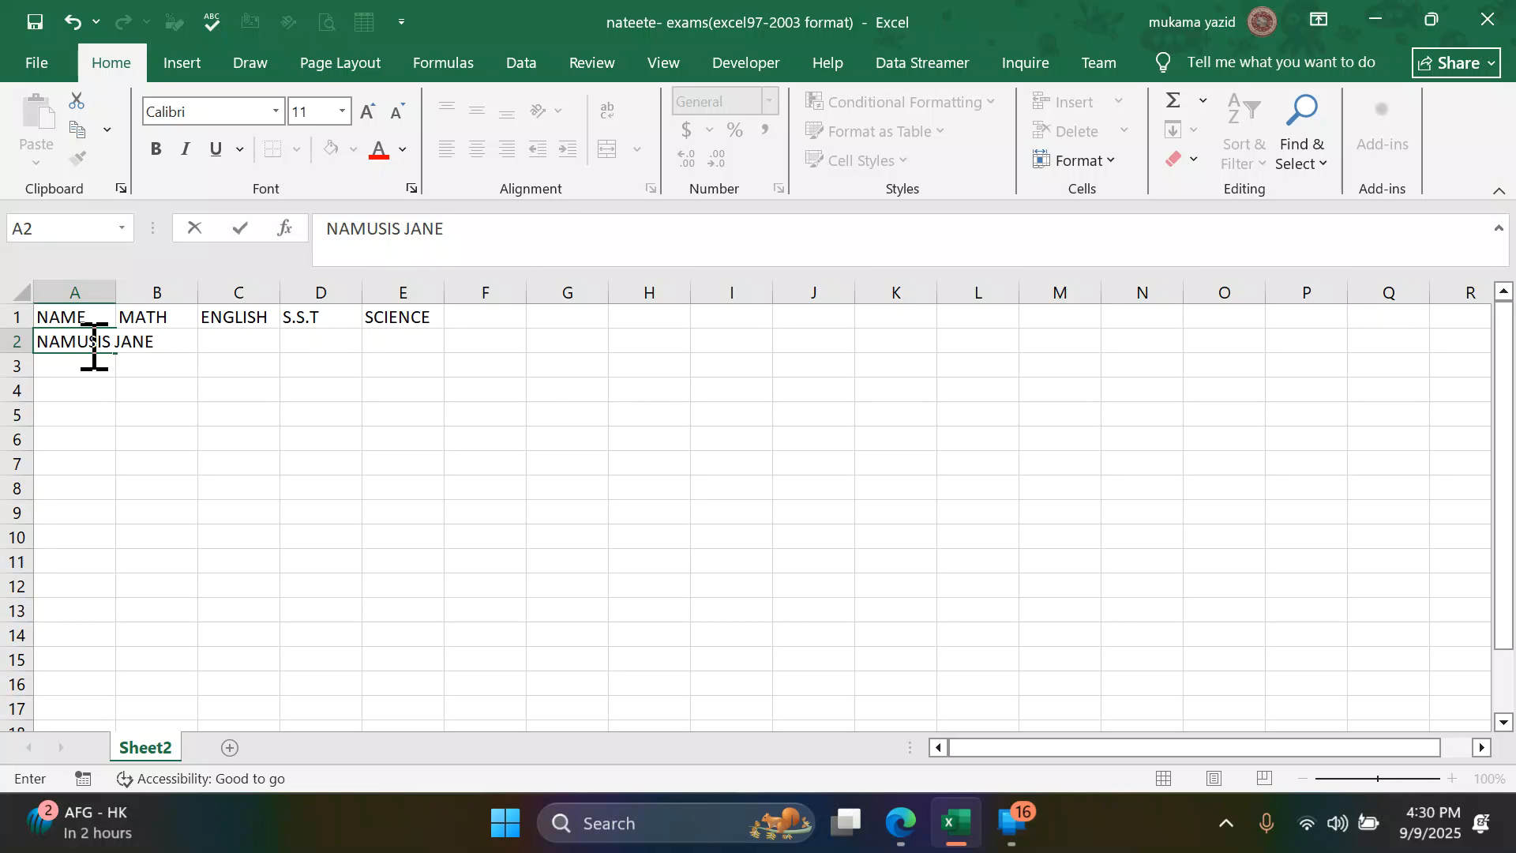
pyautogui.press('Return')
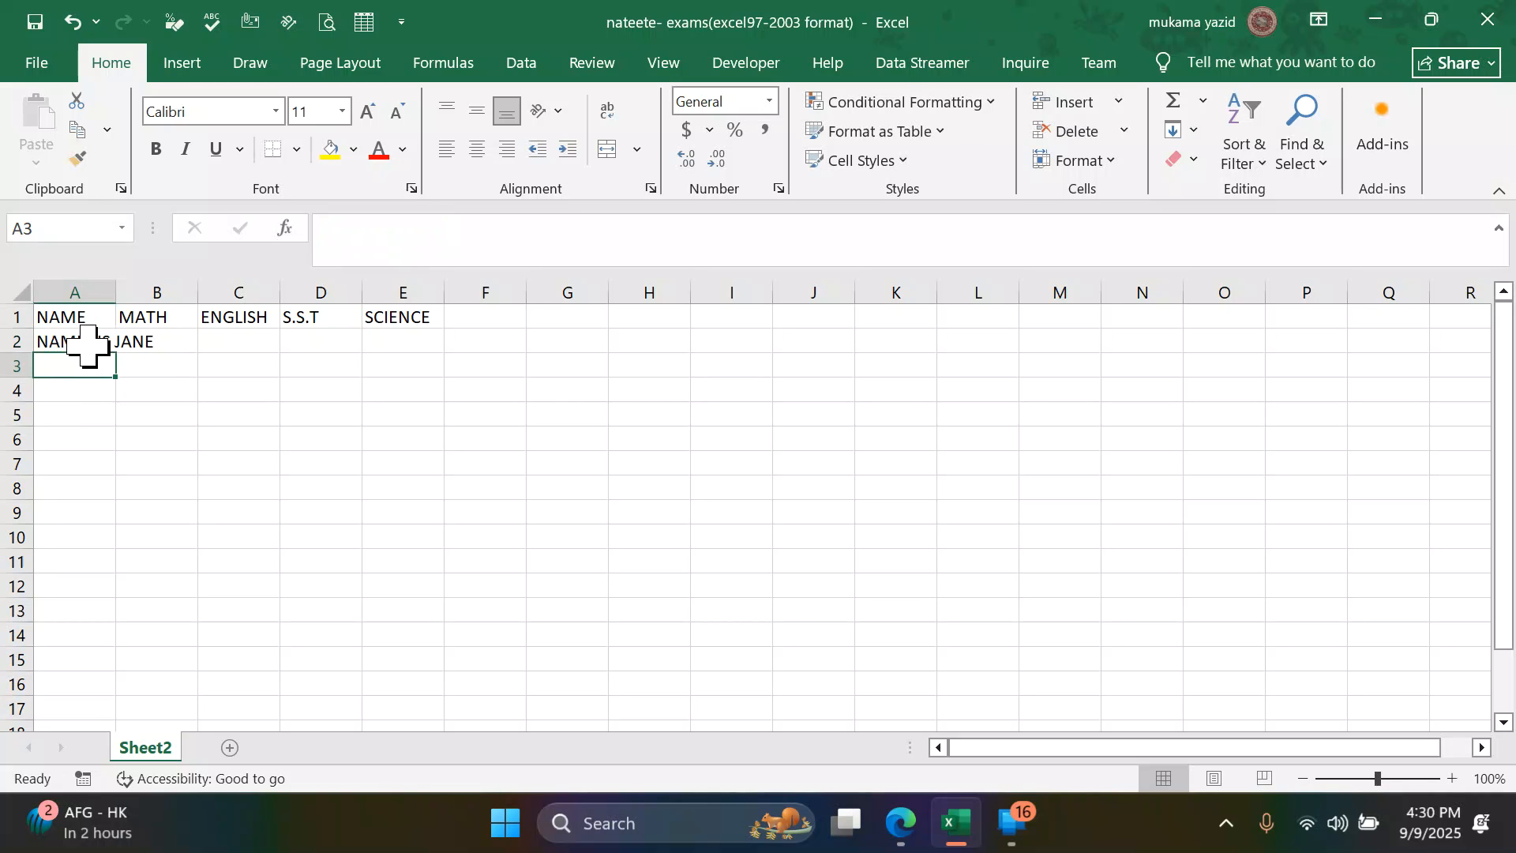
pyautogui.write('KAWUMA MUSA')
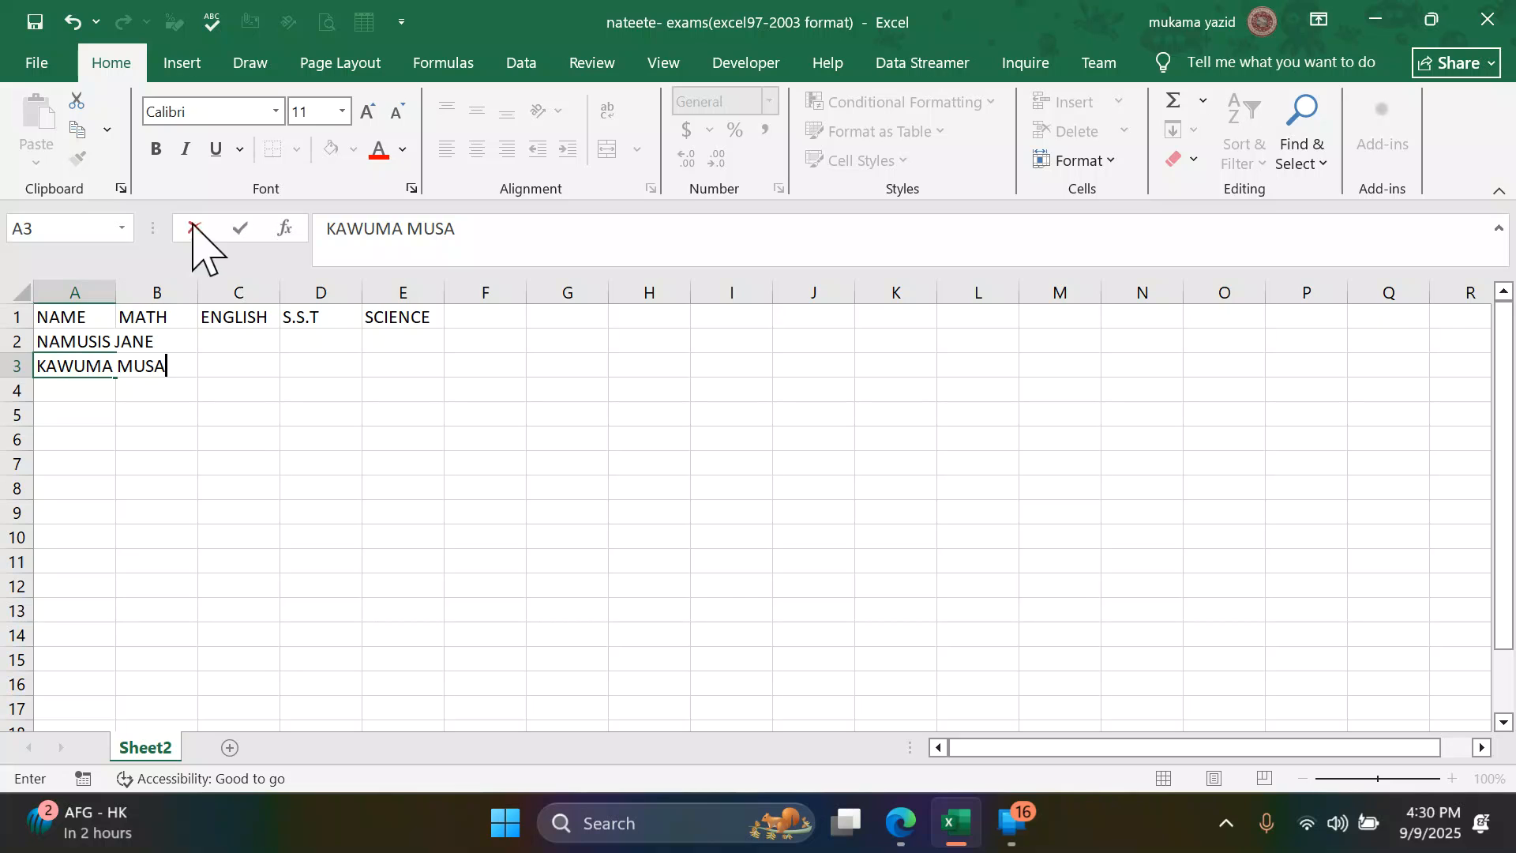
# - Enter the MATH marks 40 in cell B2 and 58 in cell B3
pyautogui.click(175, 339)
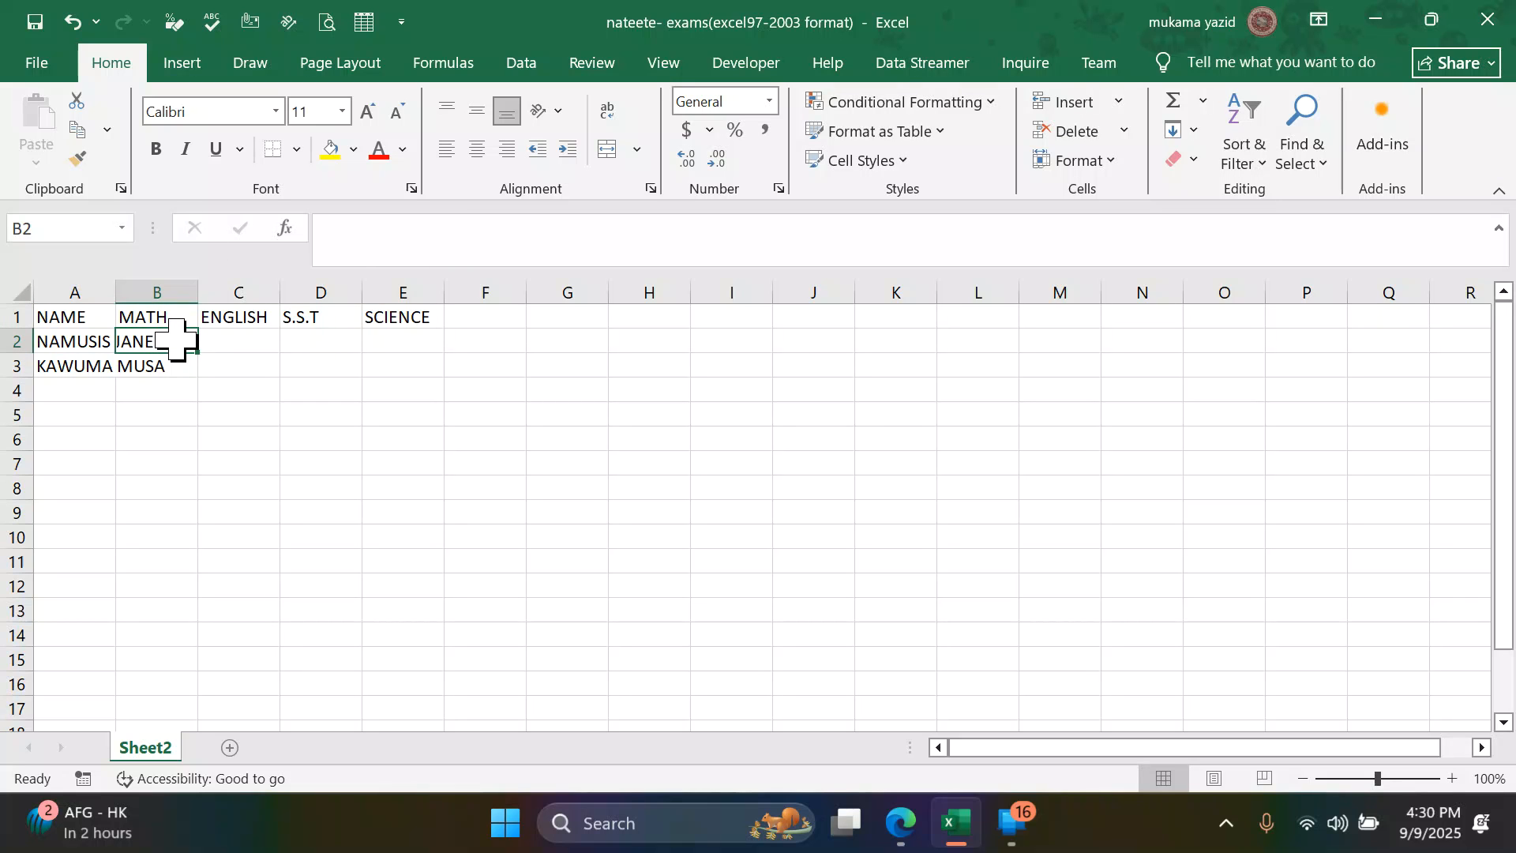
pyautogui.write('40')
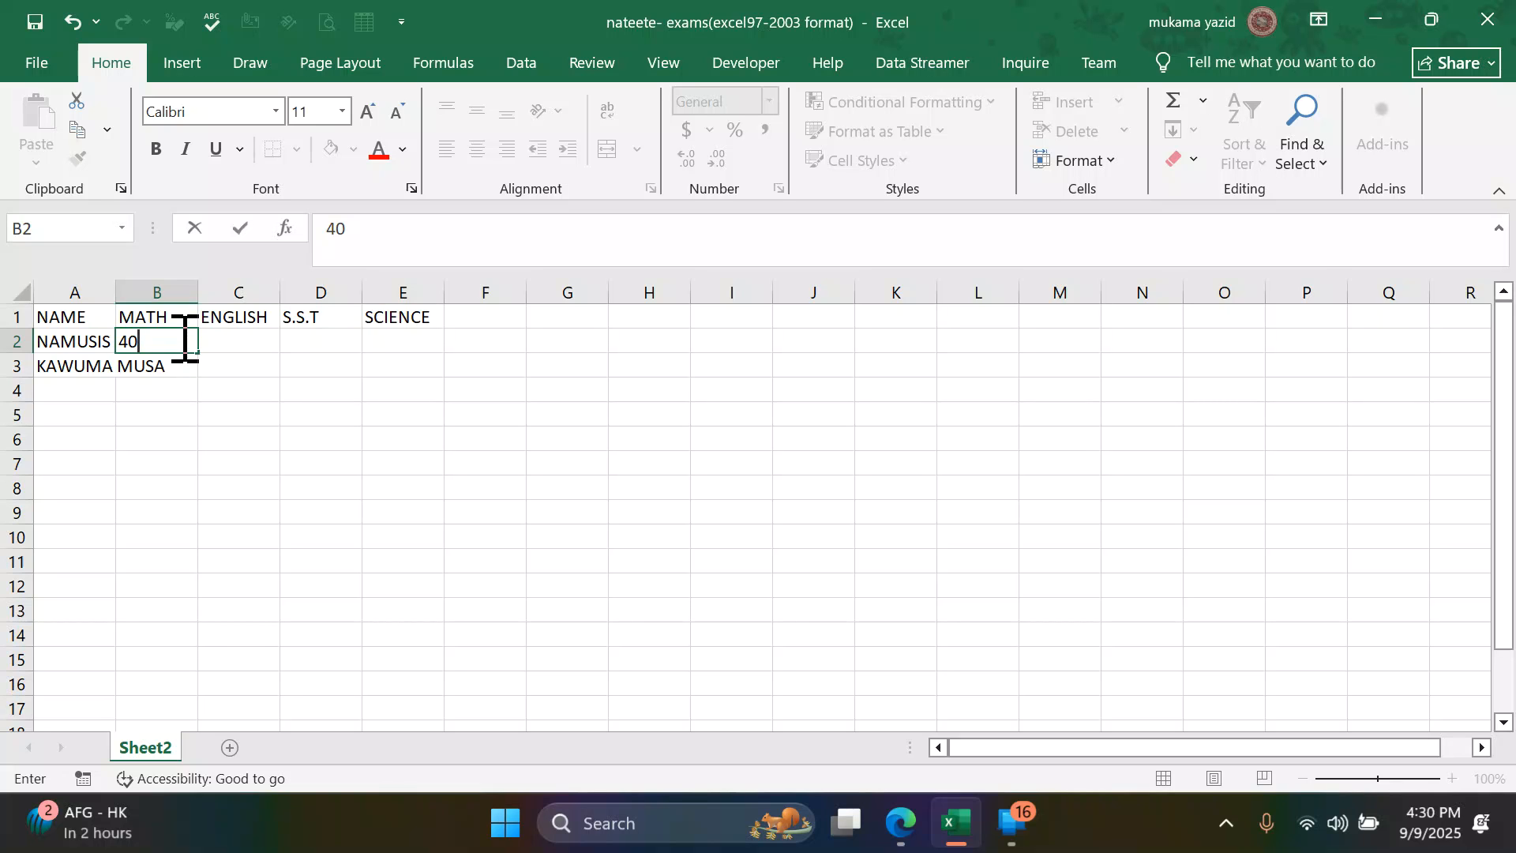
pyautogui.press('Return')
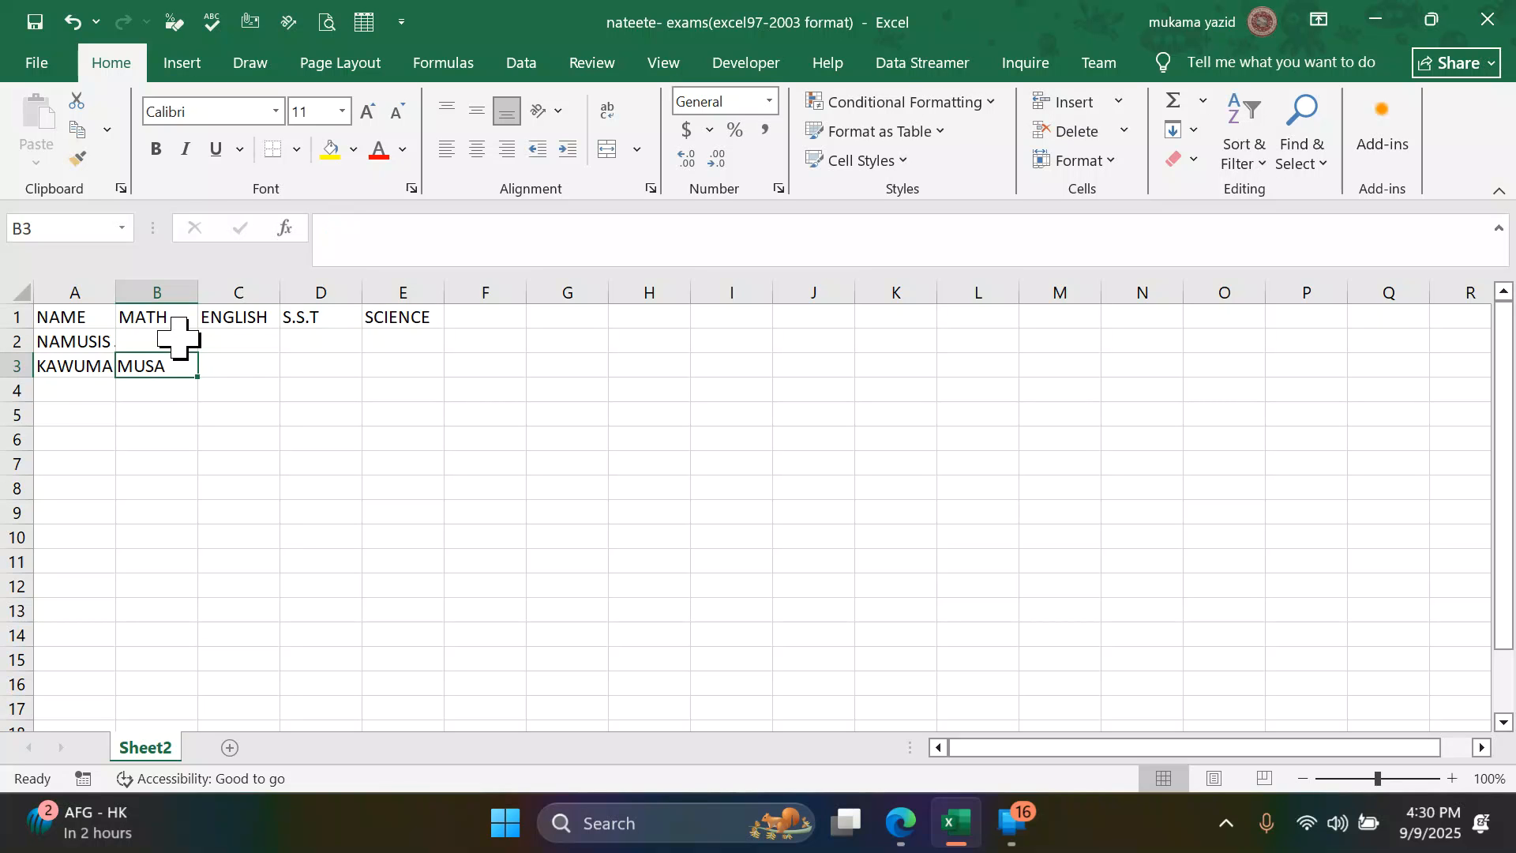
pyautogui.write('58')
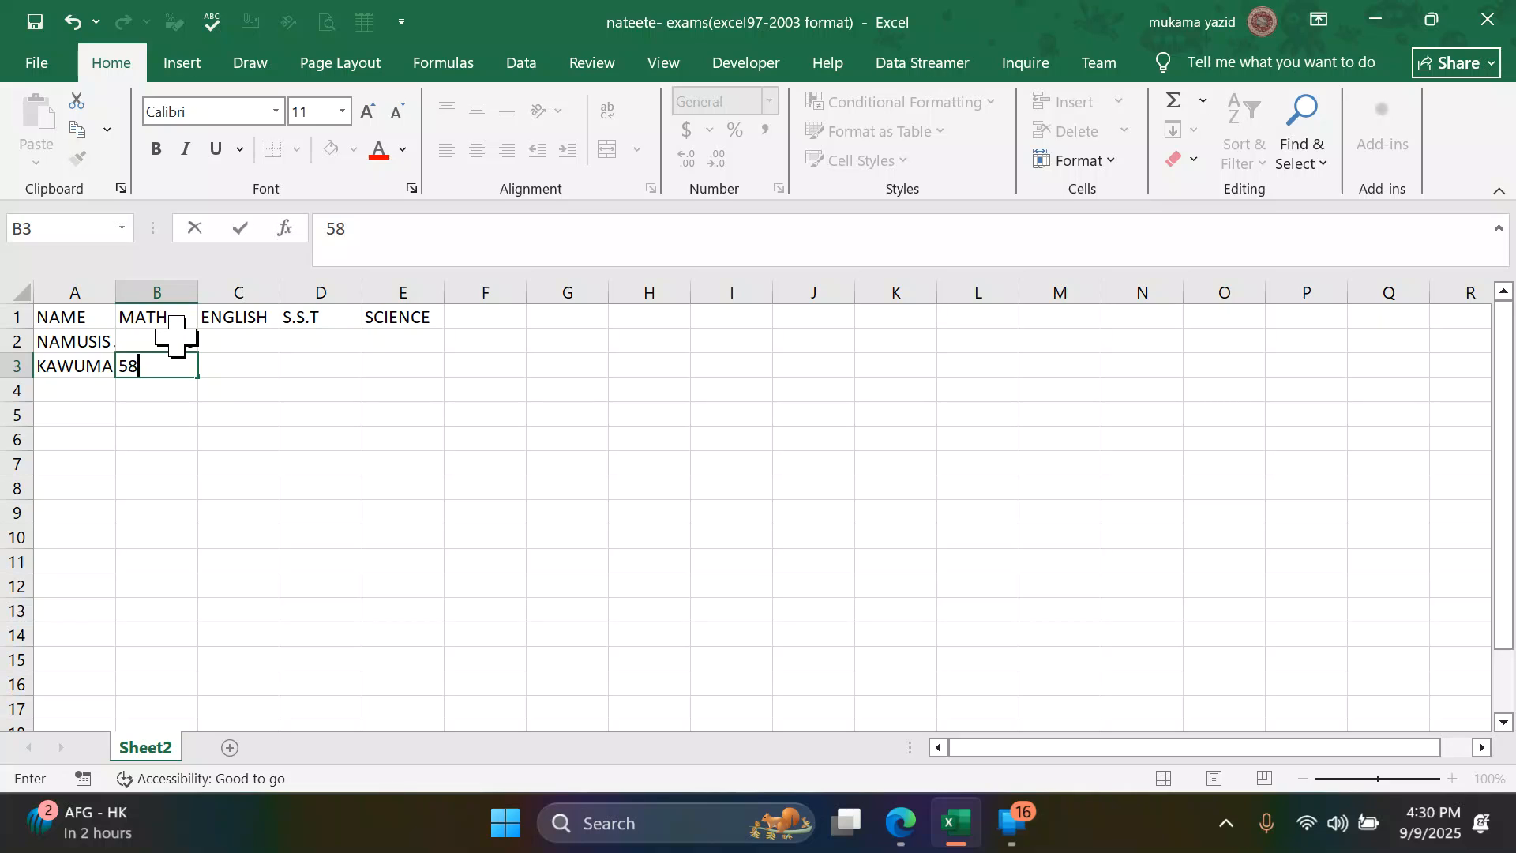
pyautogui.press('Tab')
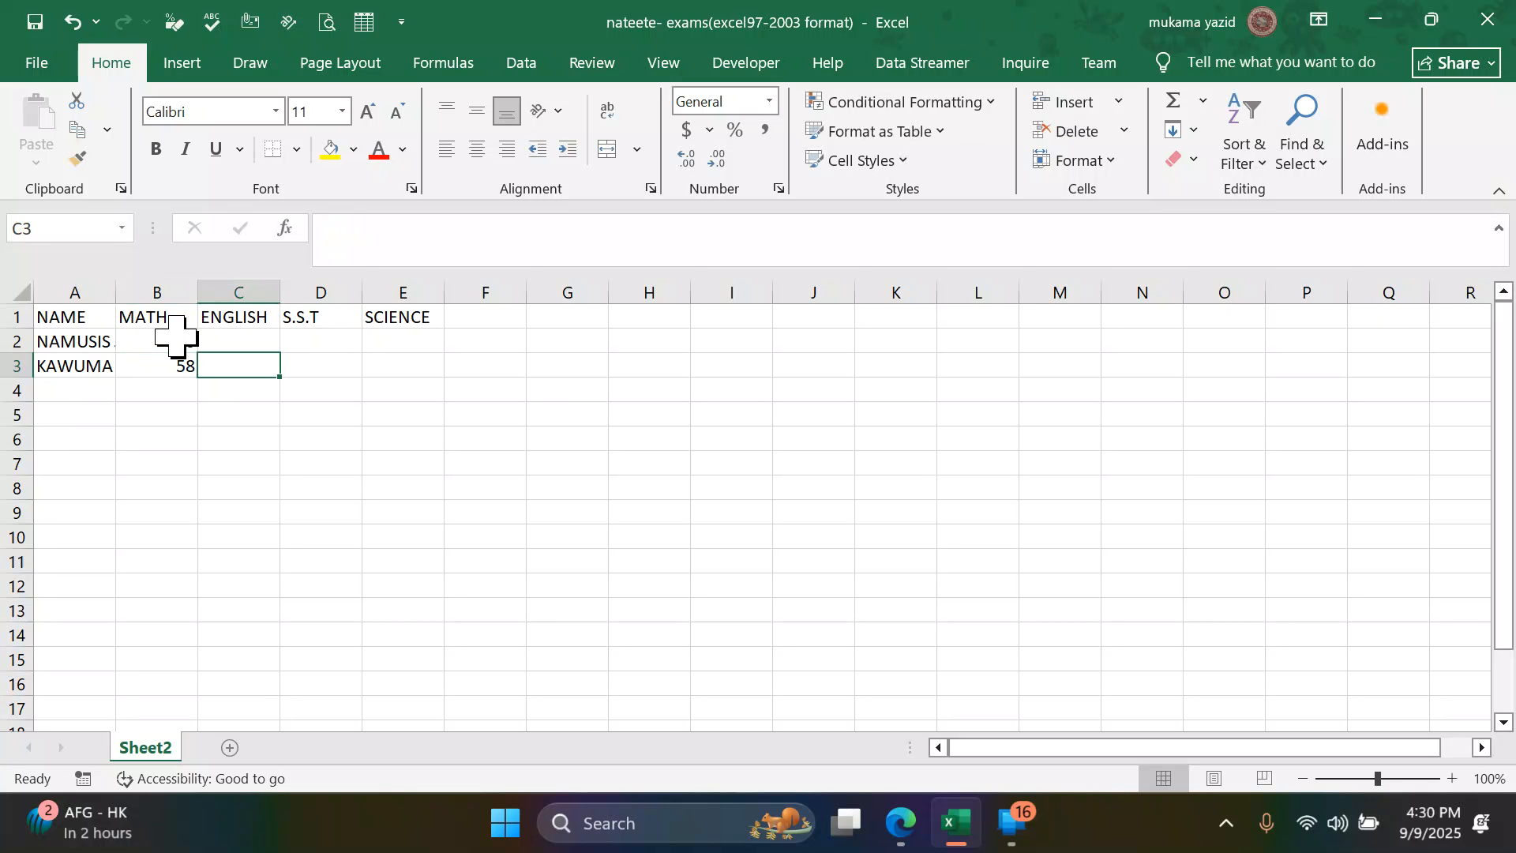
# - Enter the ENGLISH marks 85 in cell C2 and 75 in cell C3
pyautogui.press('Up')
pyautogui.press('Up')
pyautogui.press('Down')
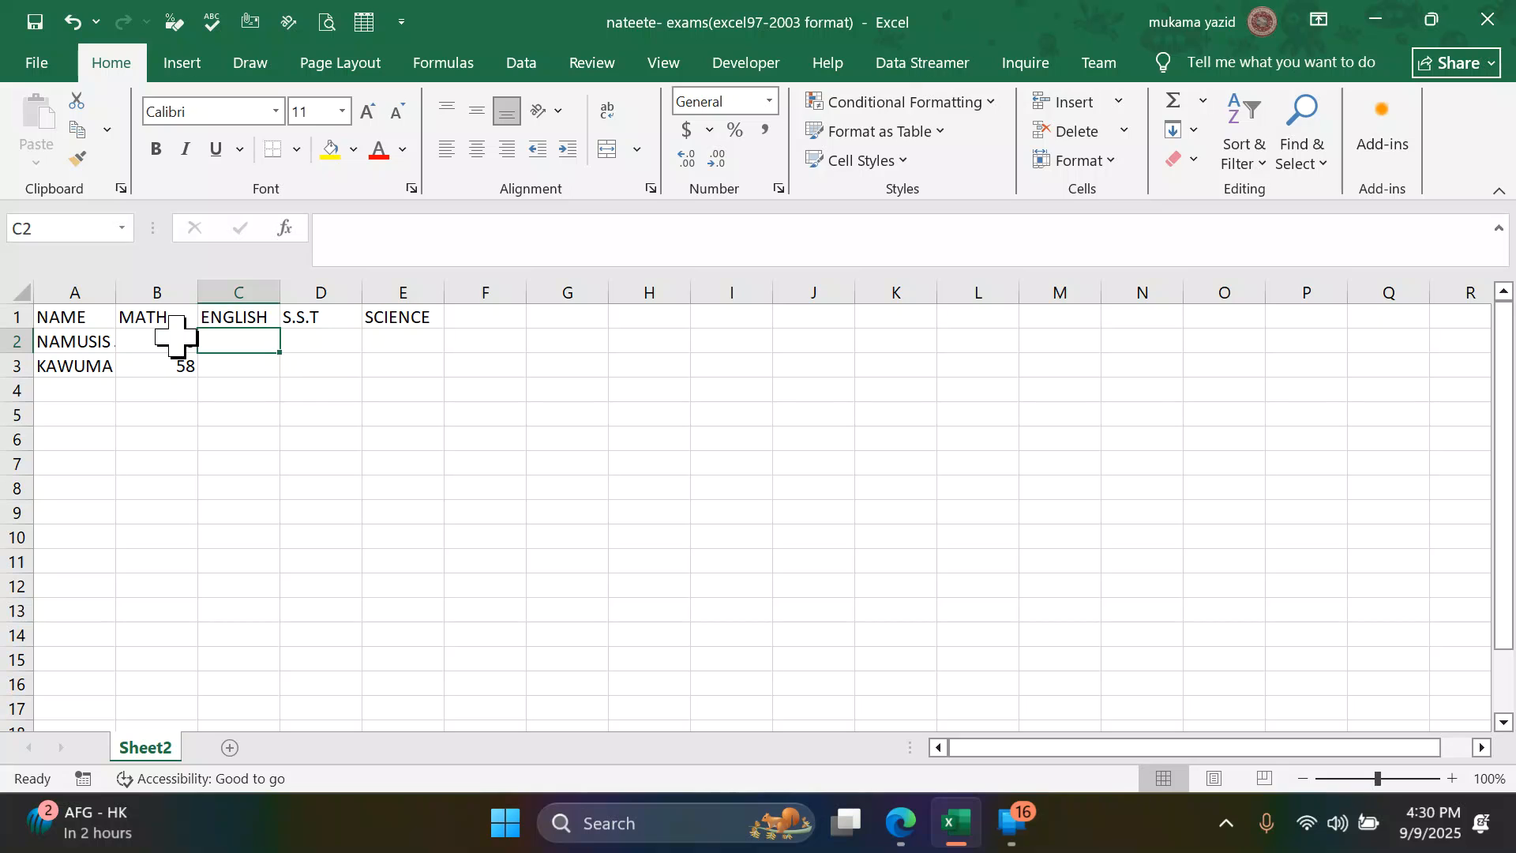
pyautogui.write('85')
pyautogui.press('Return')
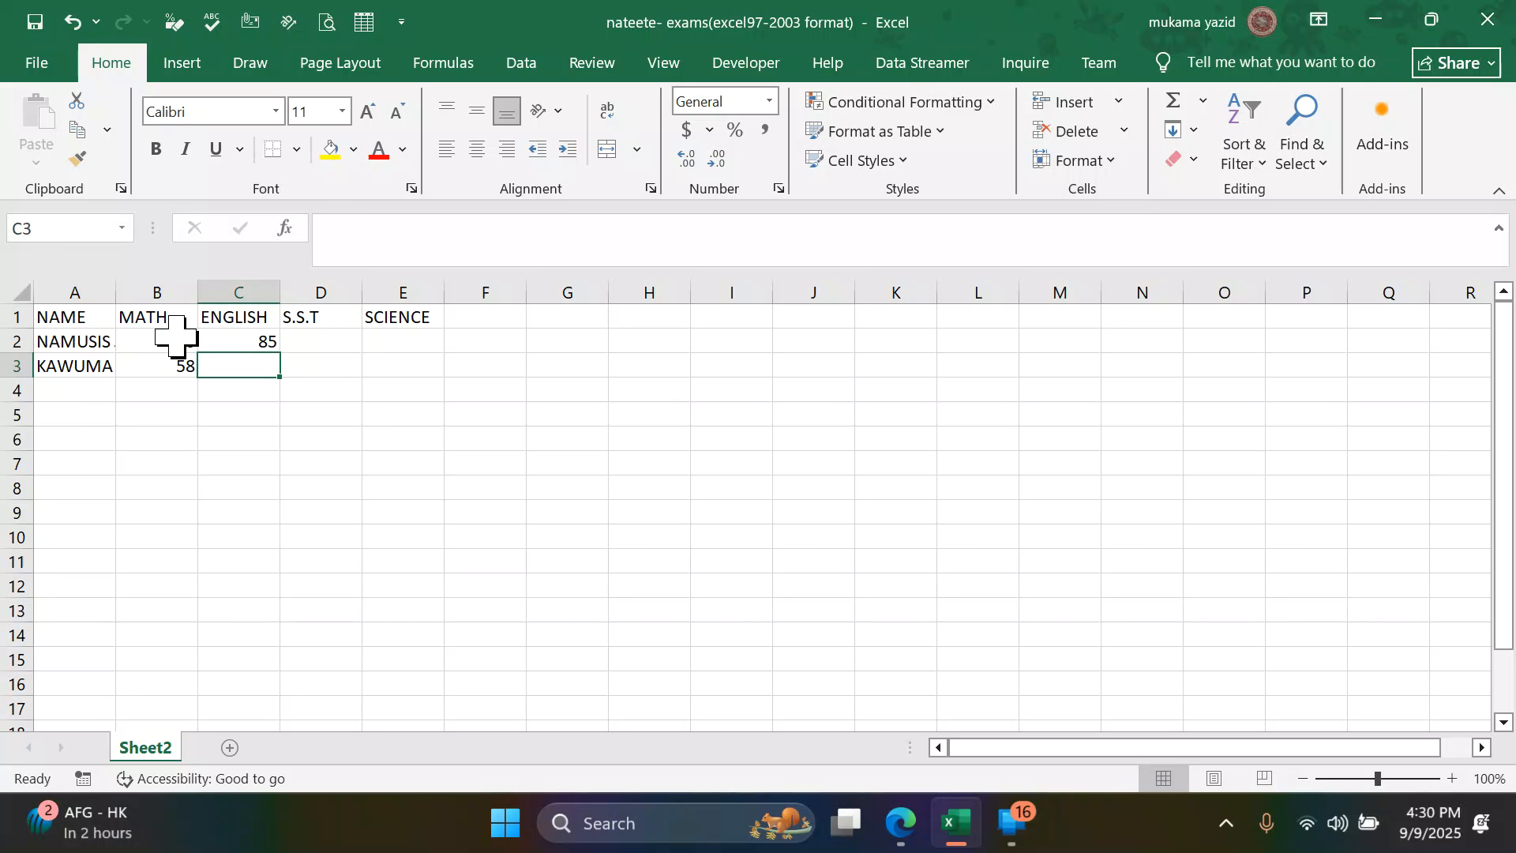
pyautogui.write('75')
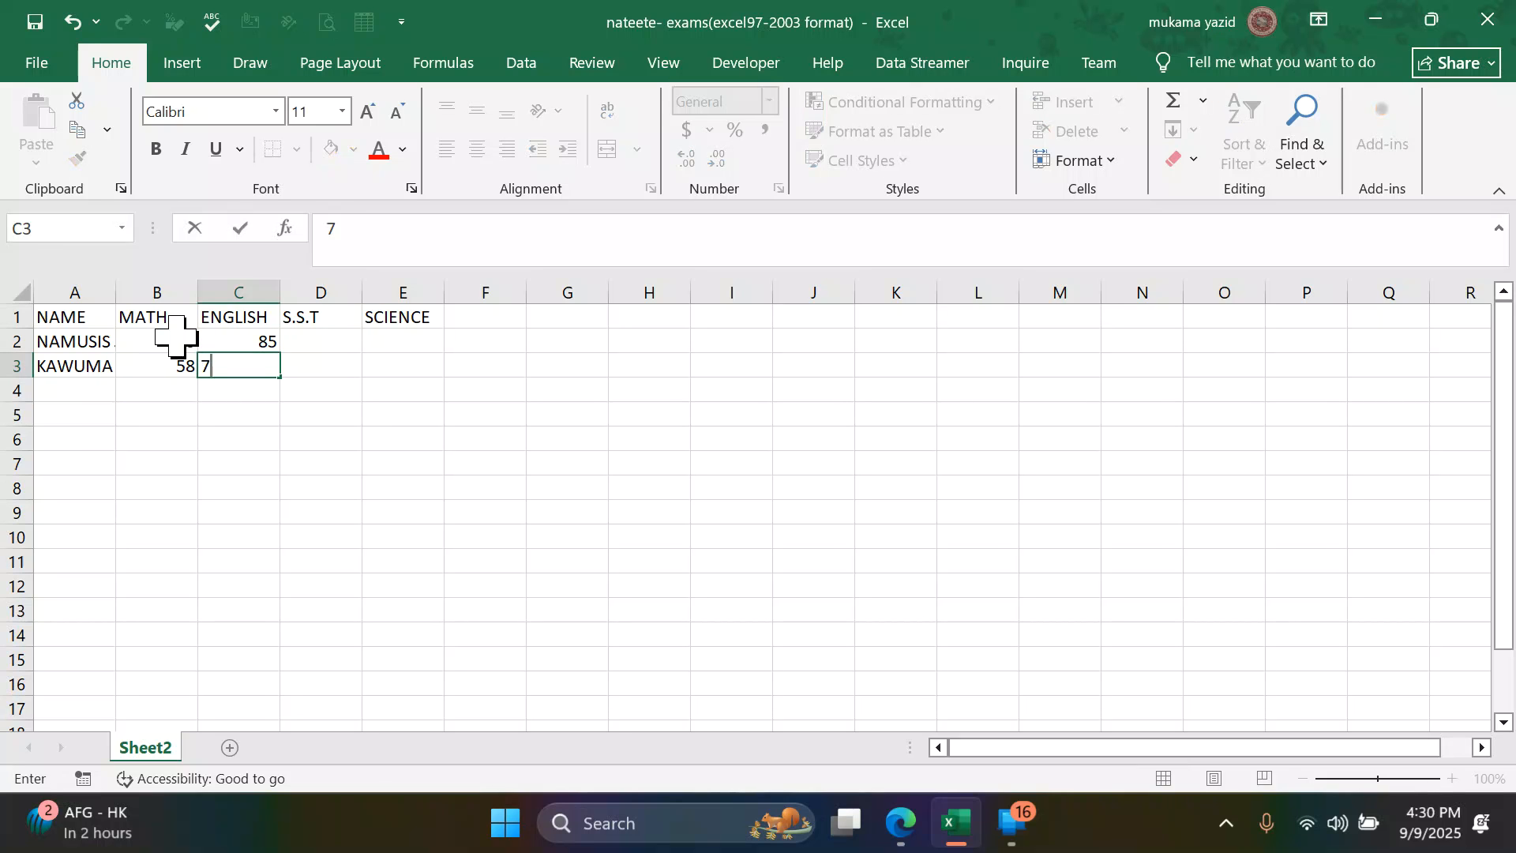
pyautogui.hotkey('ctrl', 'Return')
# - Enter the S.S.T marks 79 in cell D2 and 85 in cell D3
pyautogui.press('Right')
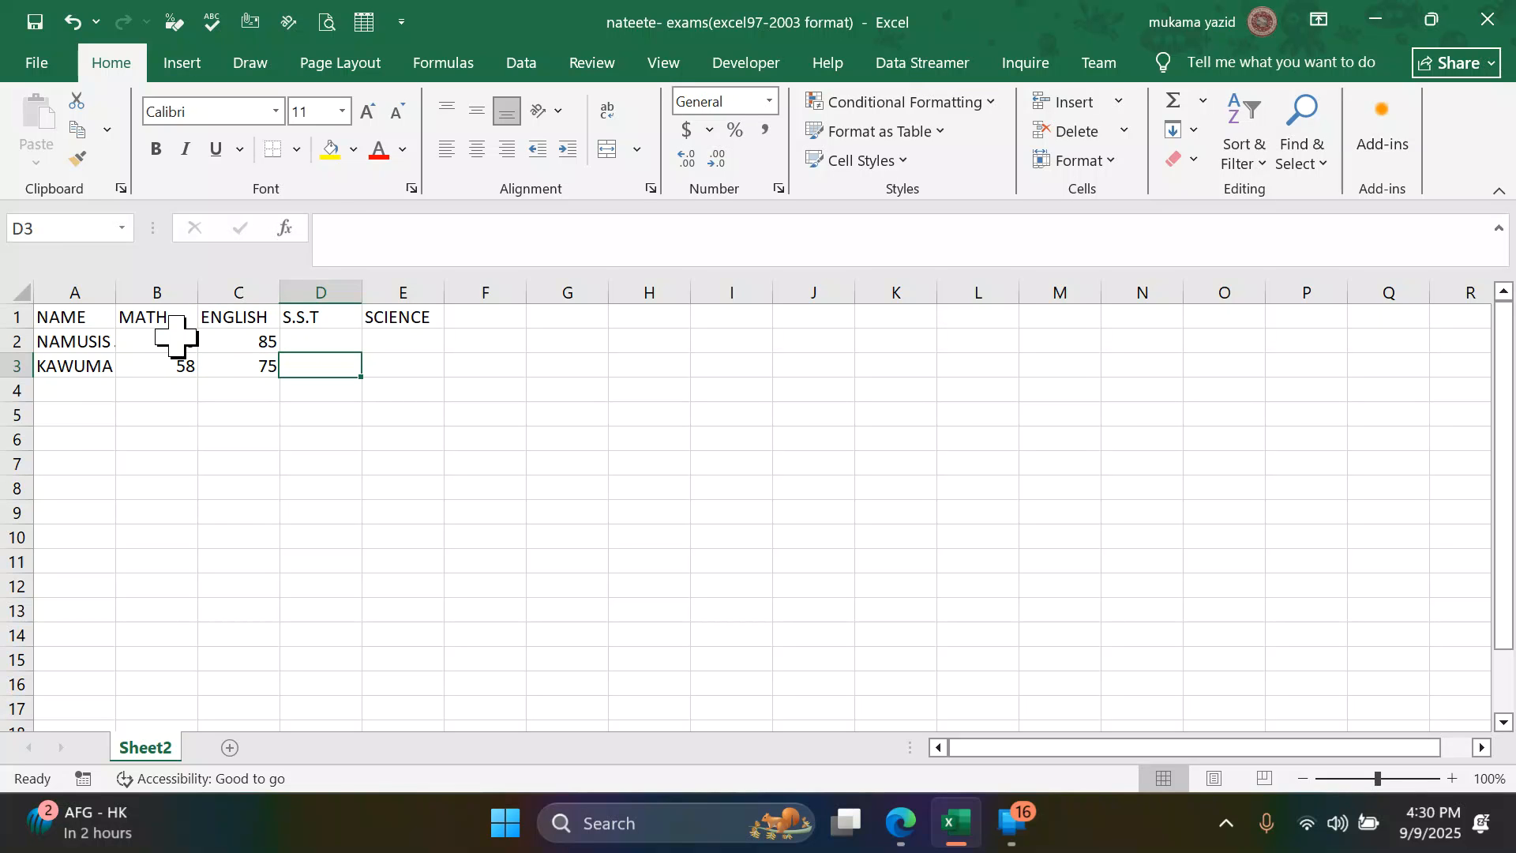
pyautogui.press('Up')
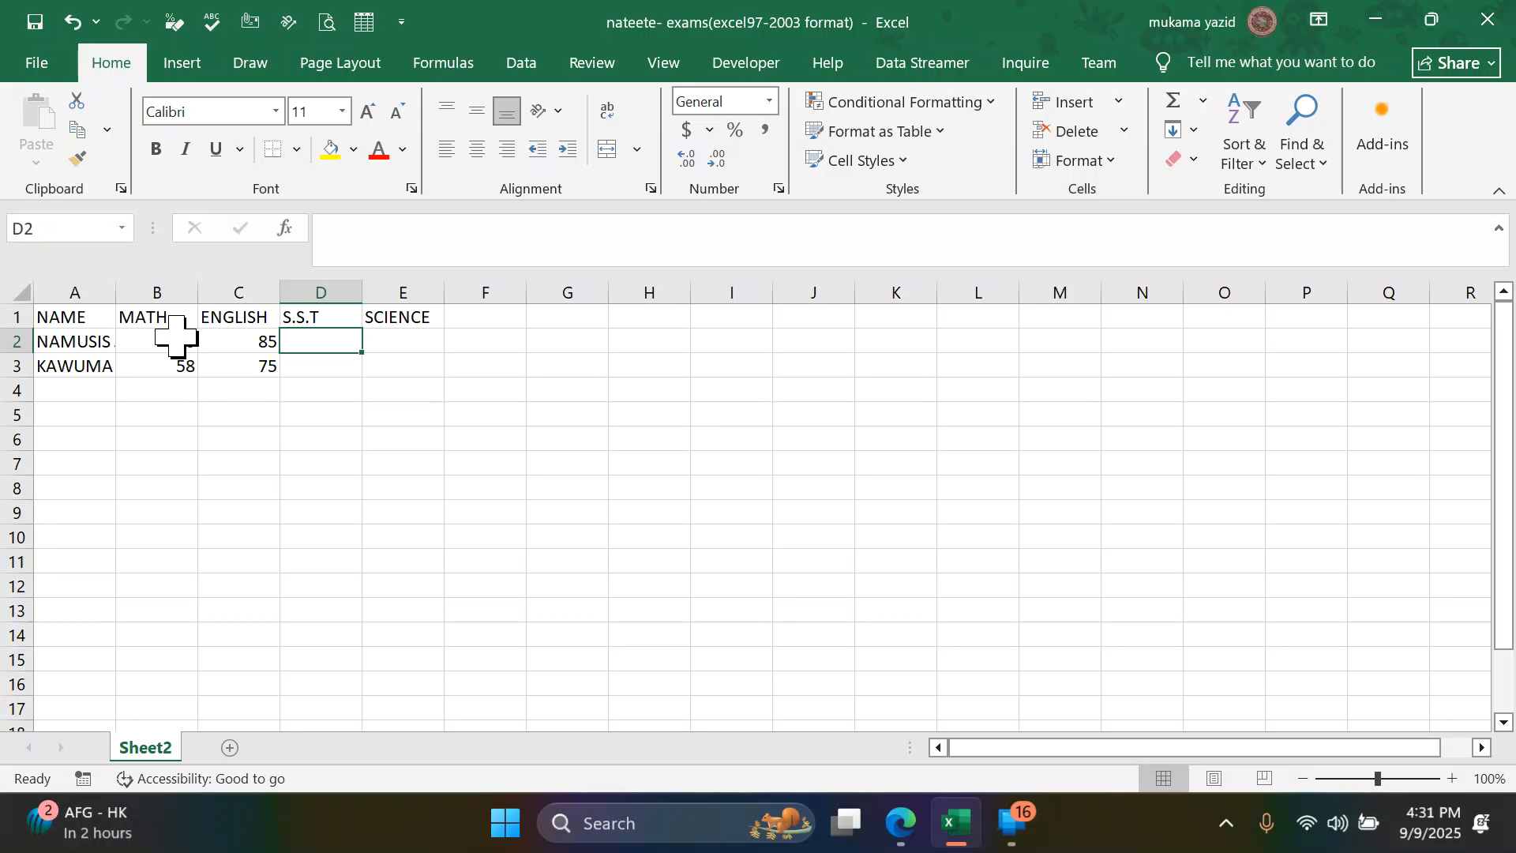
pyautogui.write('79')
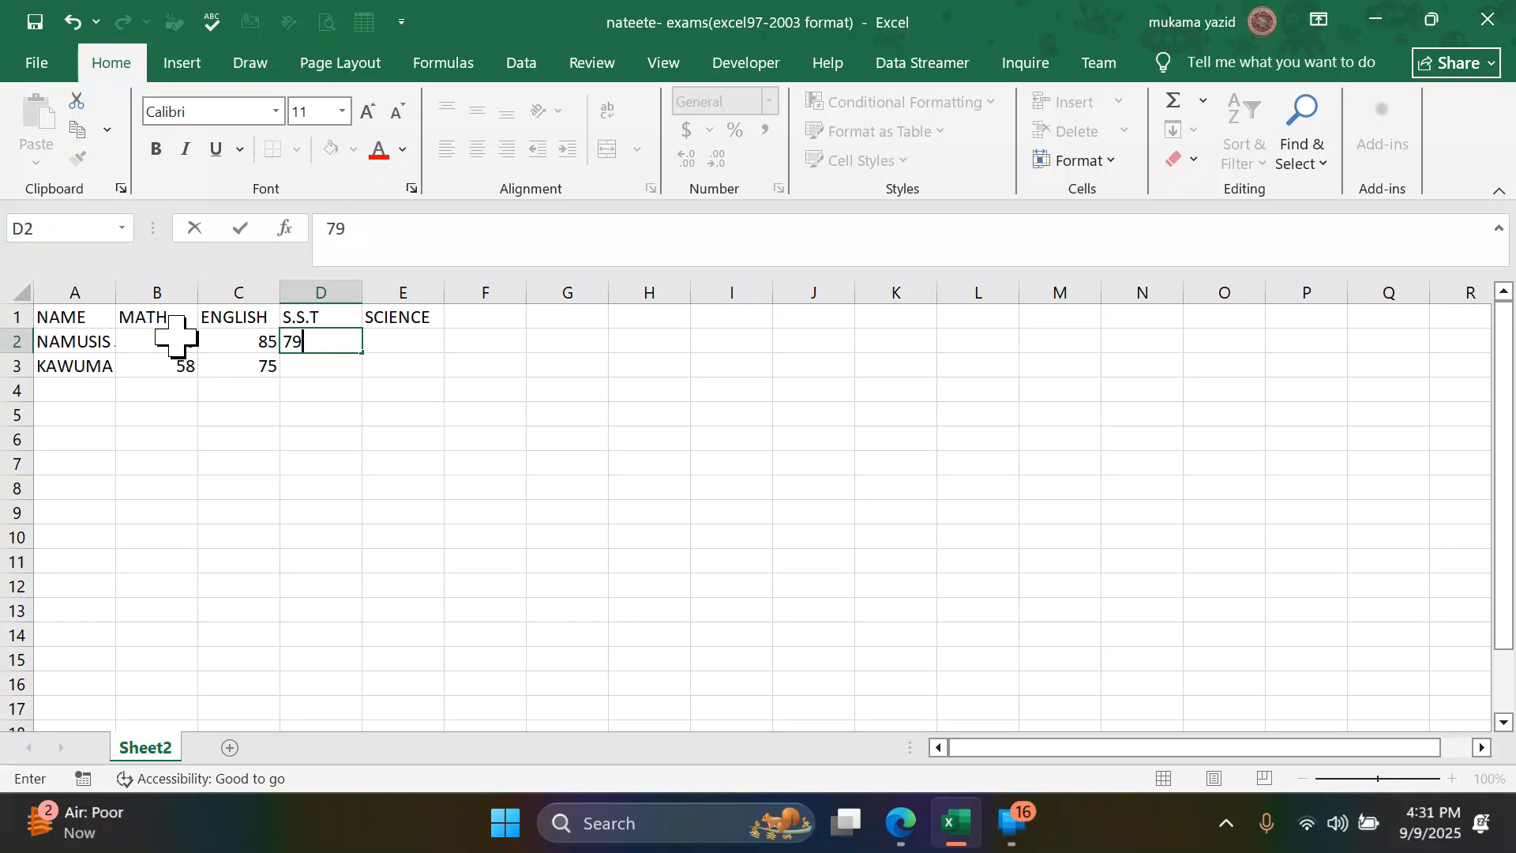
pyautogui.press('Return')
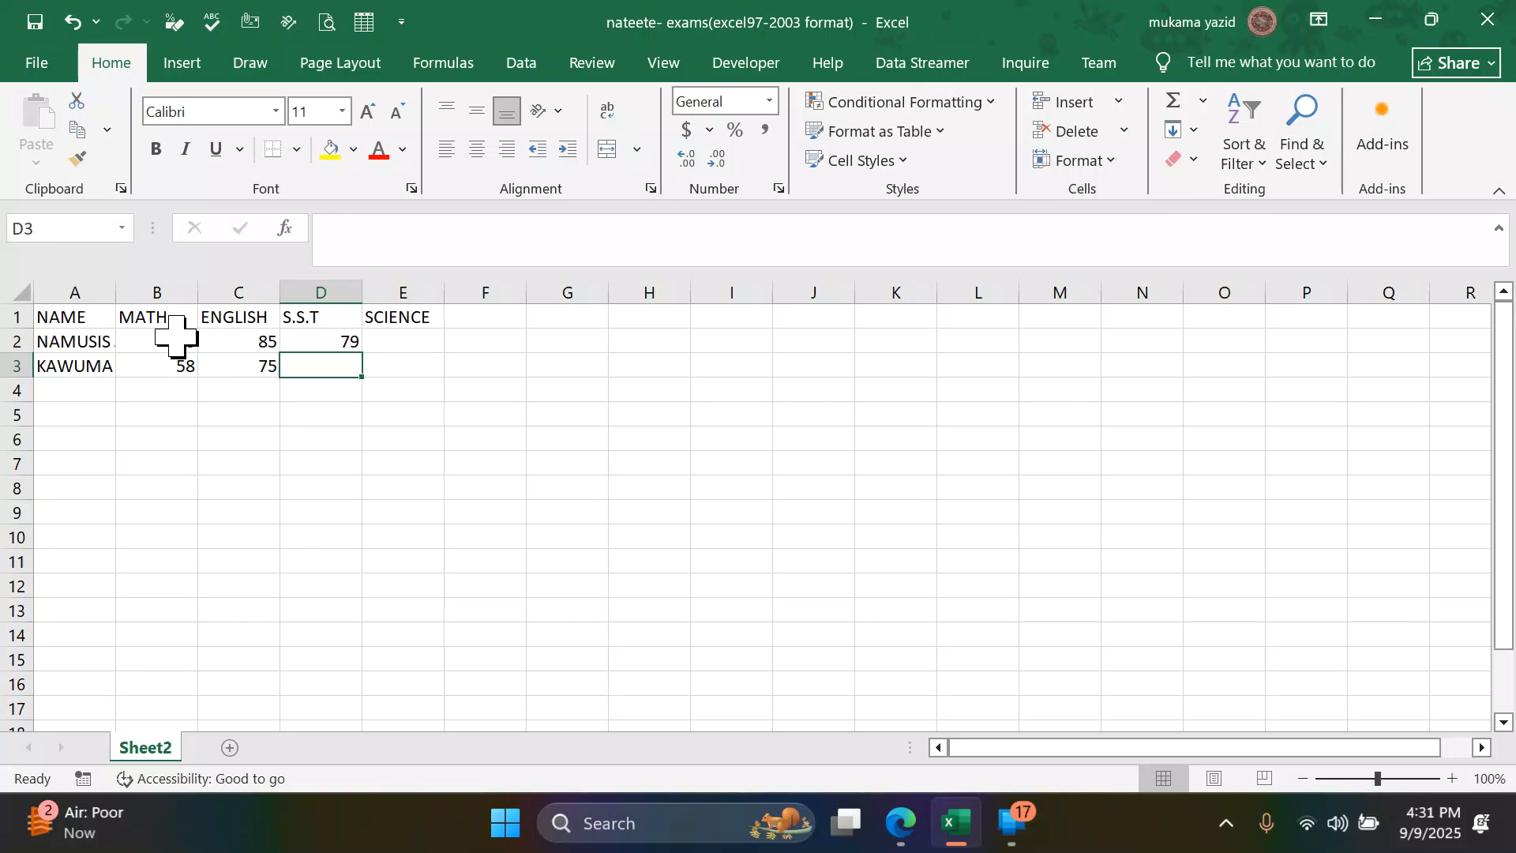
pyautogui.write('85')
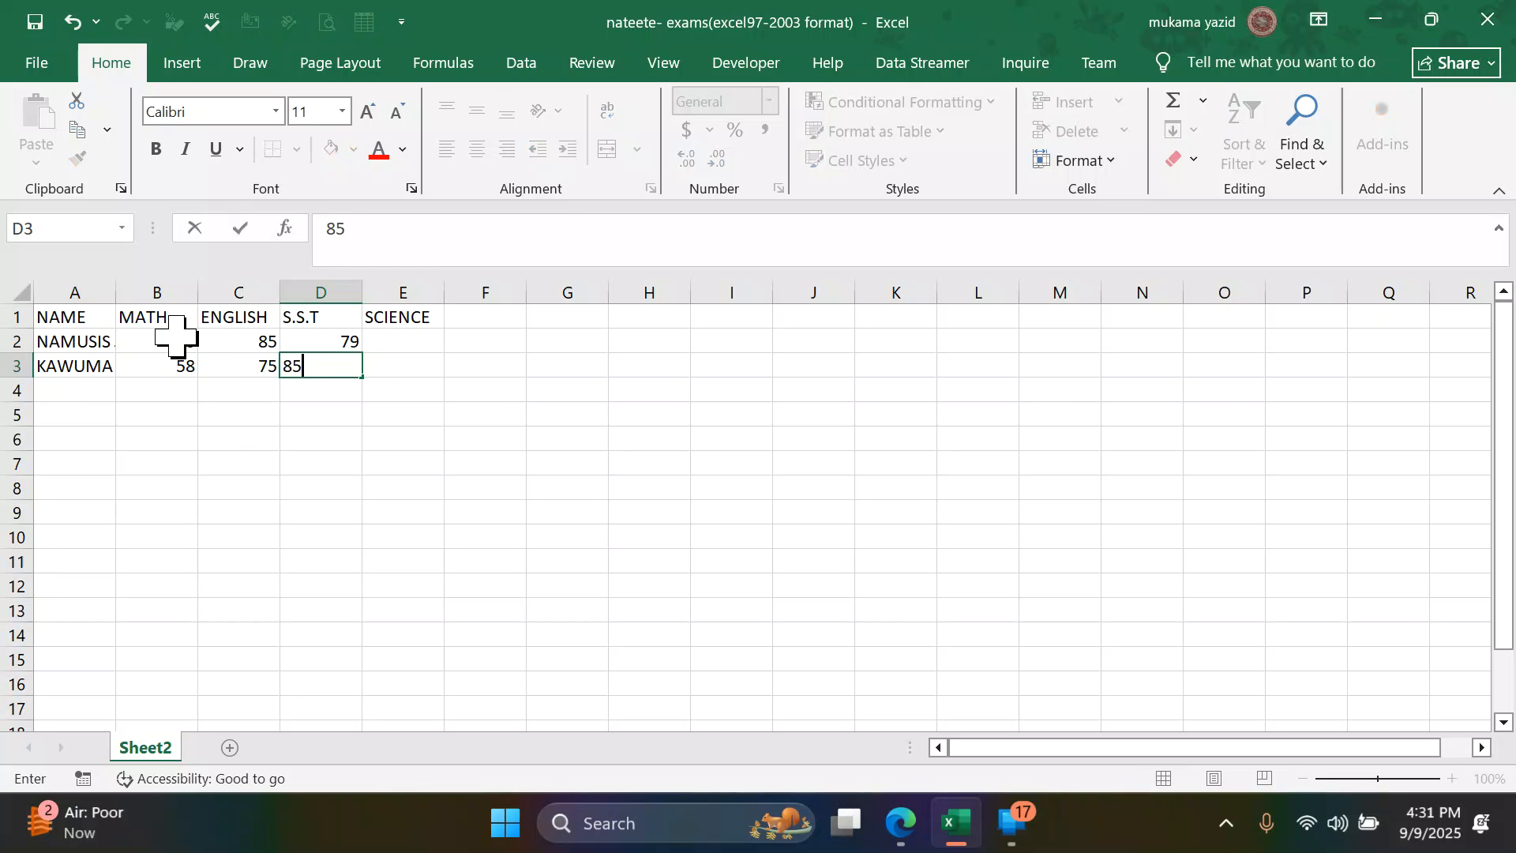
pyautogui.press('Tab')
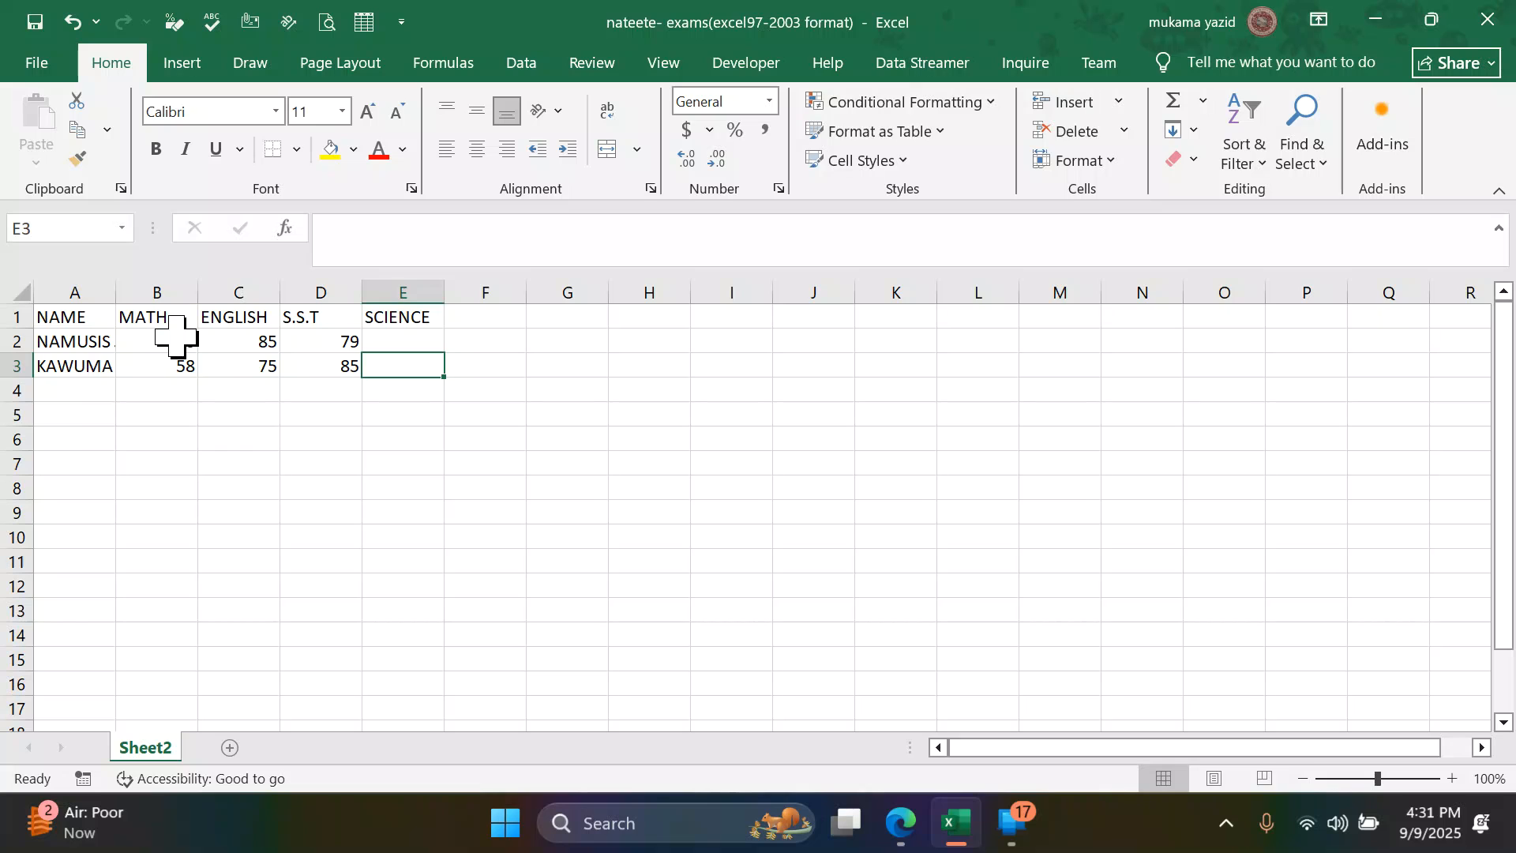
# - Enter the SCIENCE marks 75 in cell E3 and 66 in cell E2
pyautogui.write('75')
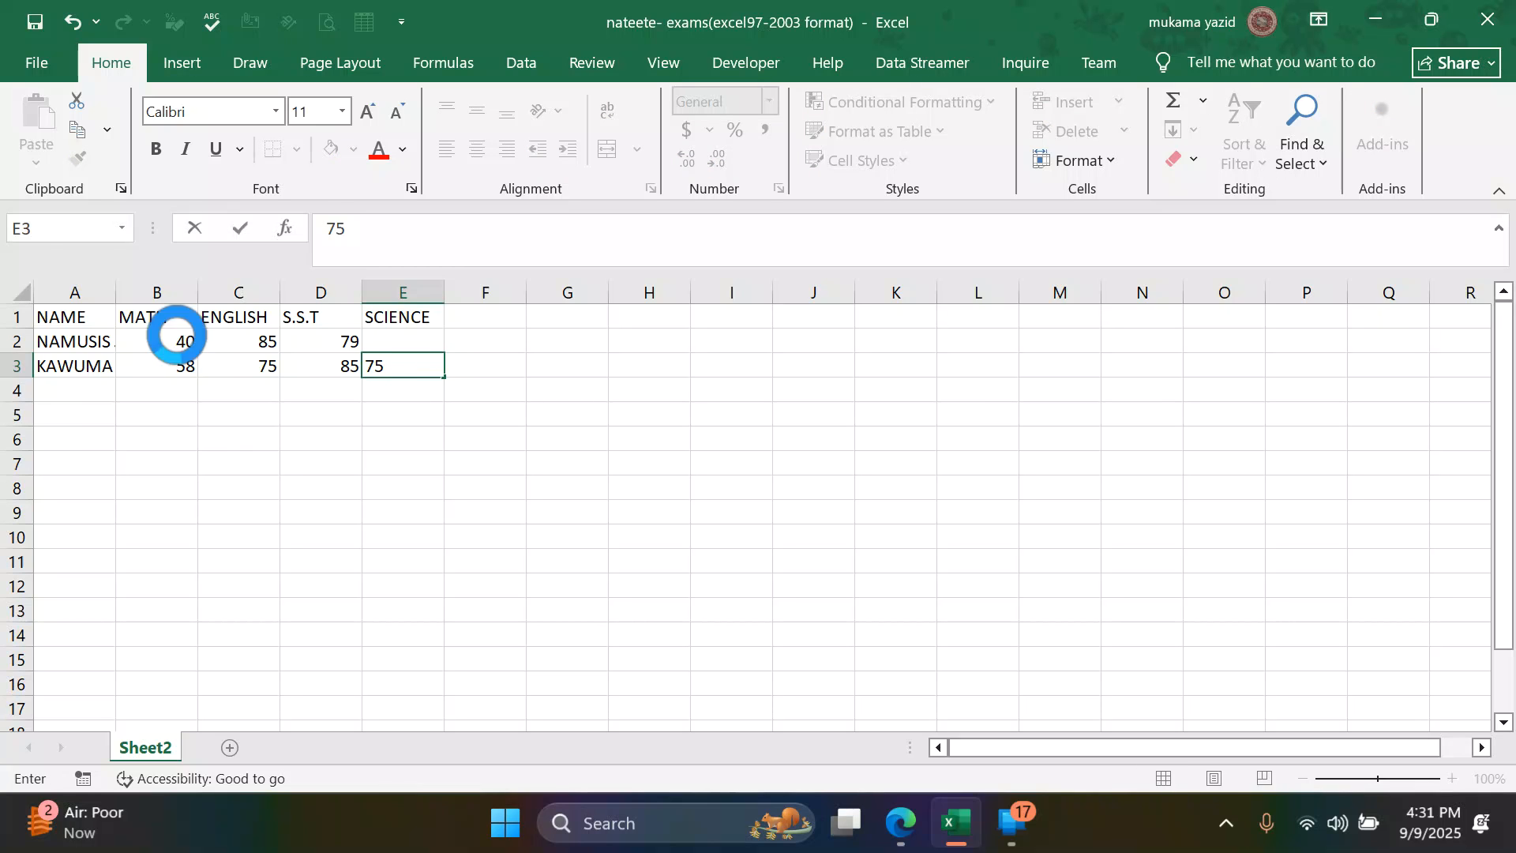
pyautogui.press('Up')
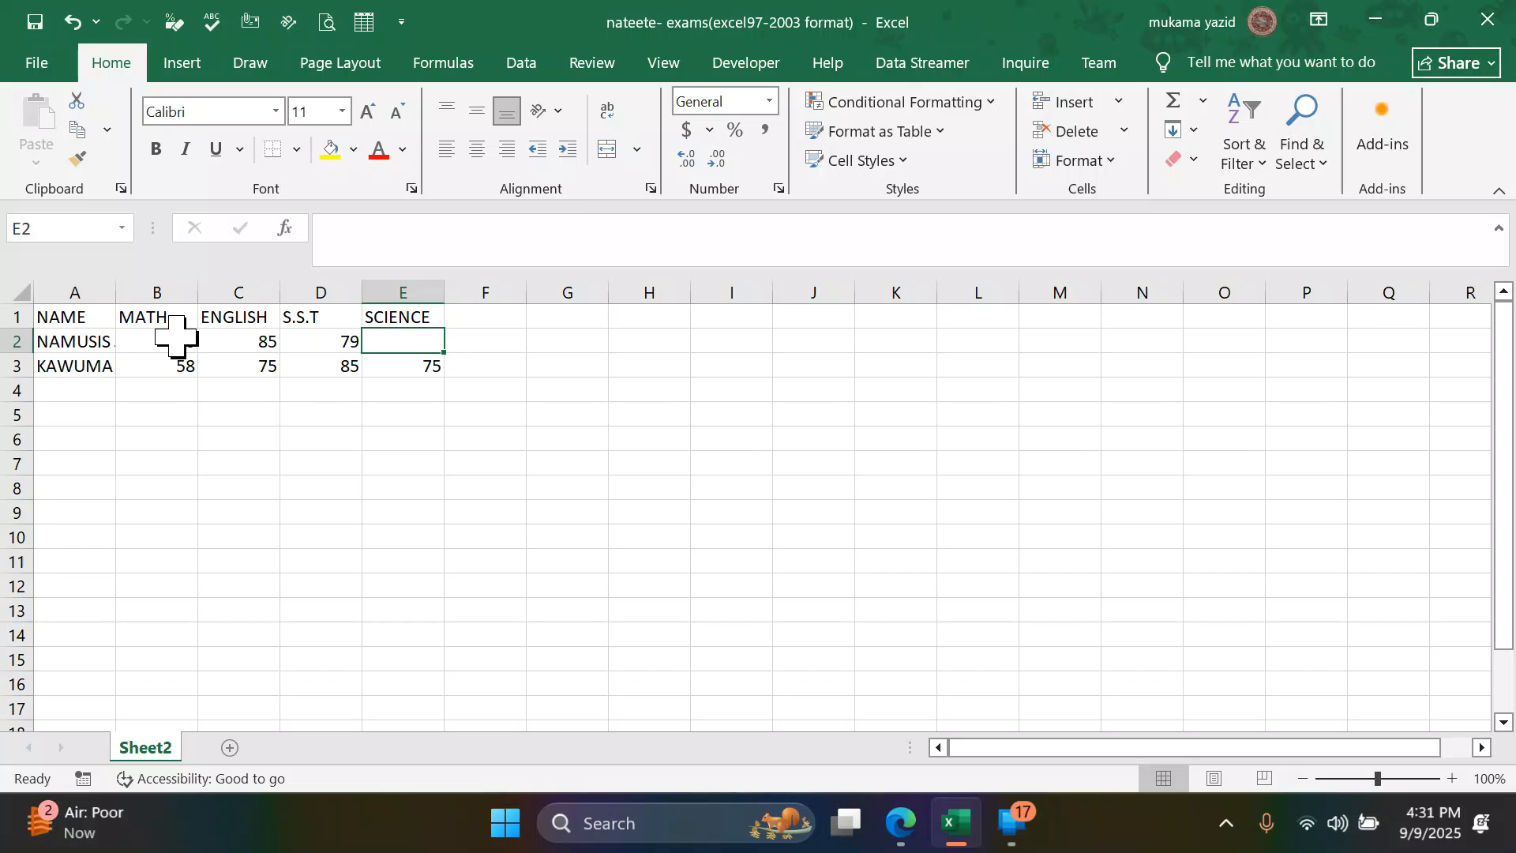
pyautogui.write('66')
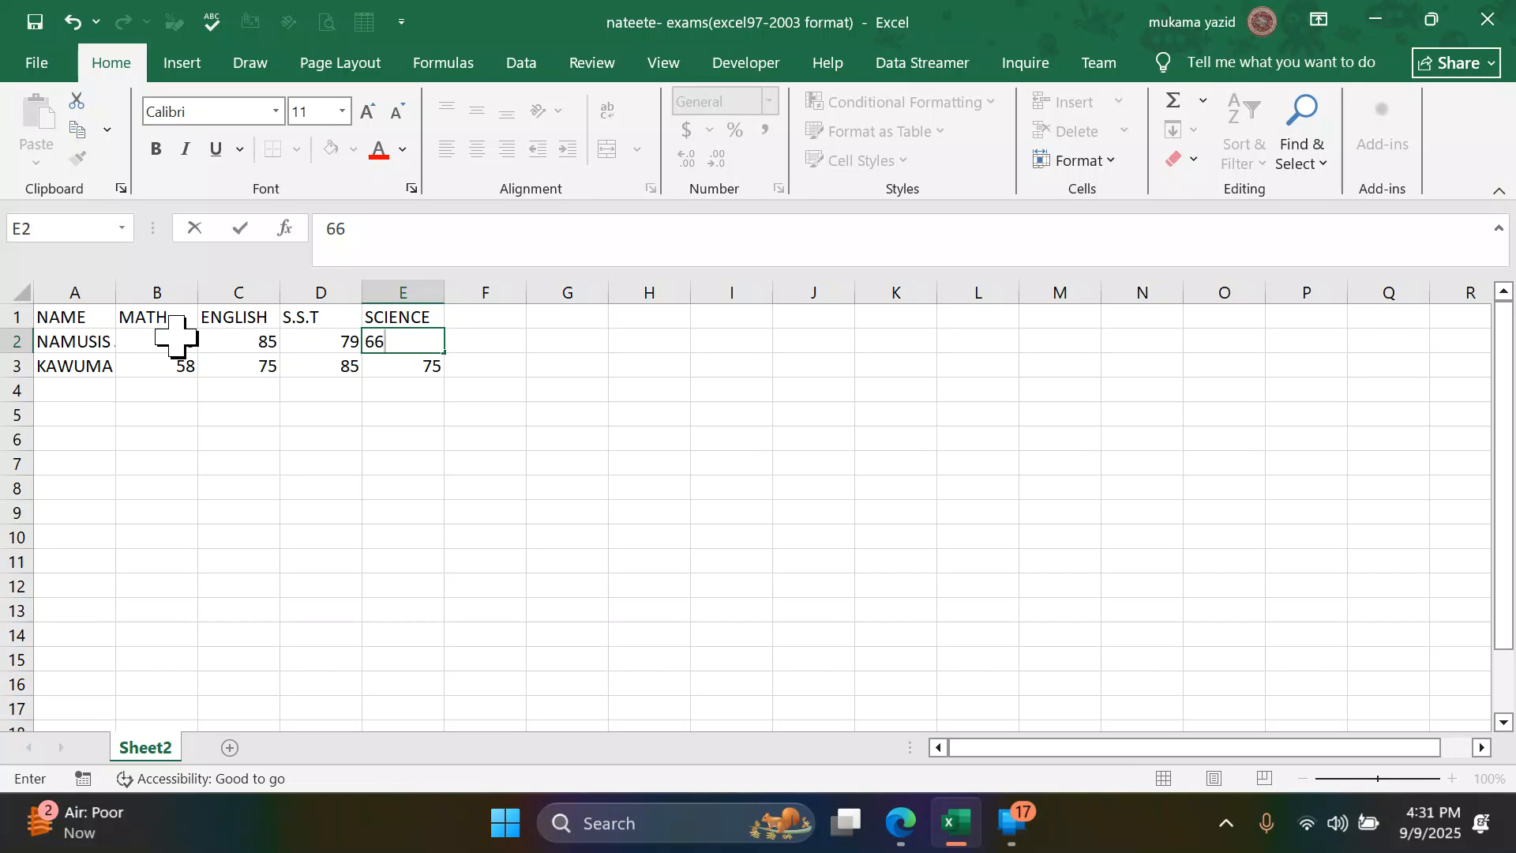
pyautogui.click(213, 386)
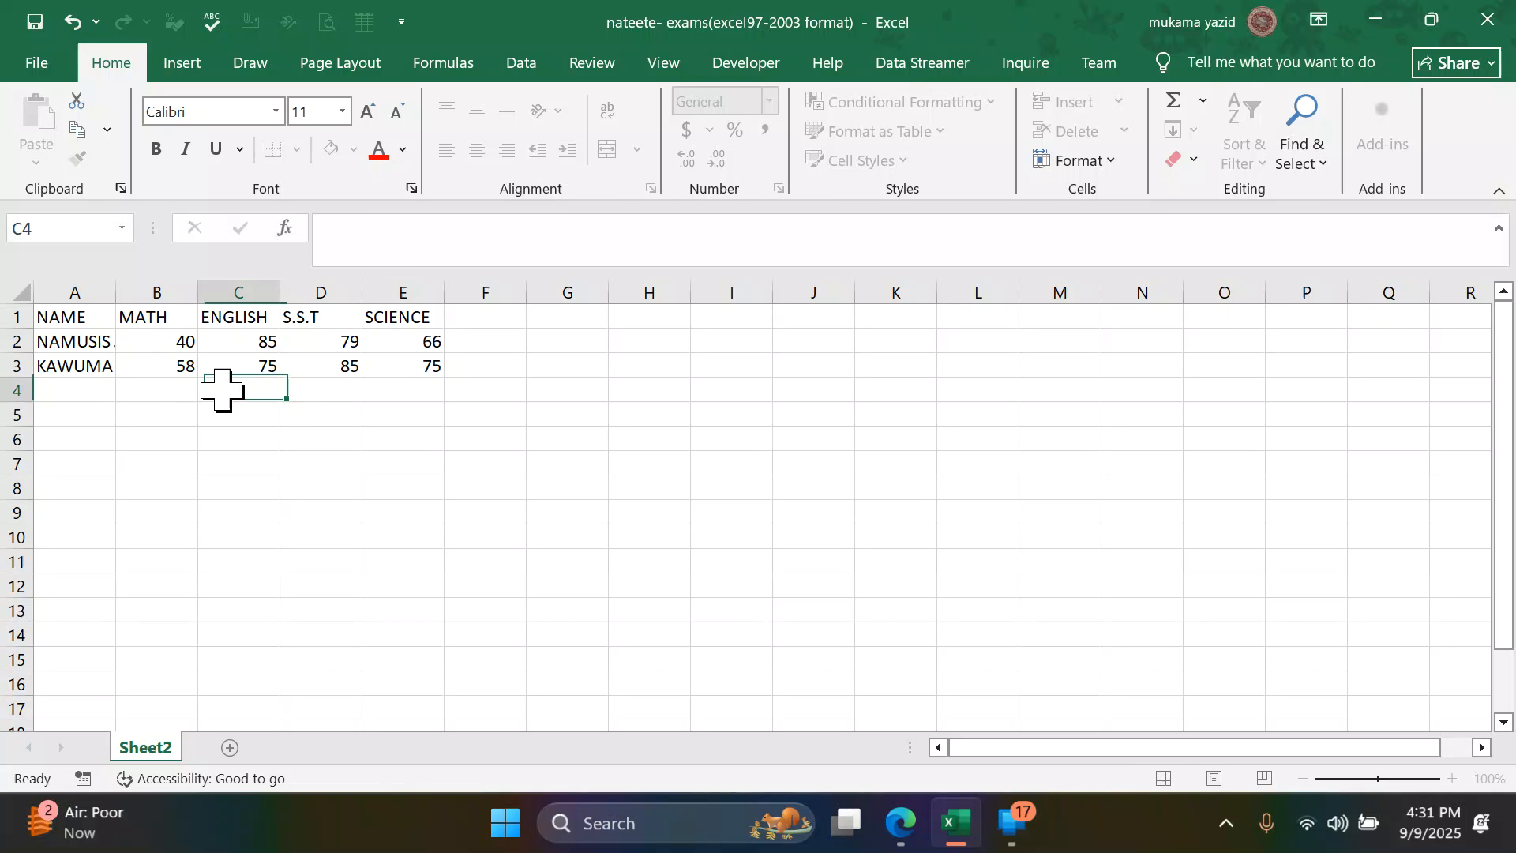
# - AutoFit the column widths of the results table in A1:E3
pyautogui.click(81, 314)
pyautogui.moveTo(81, 315); pyautogui.dragTo(439, 369)
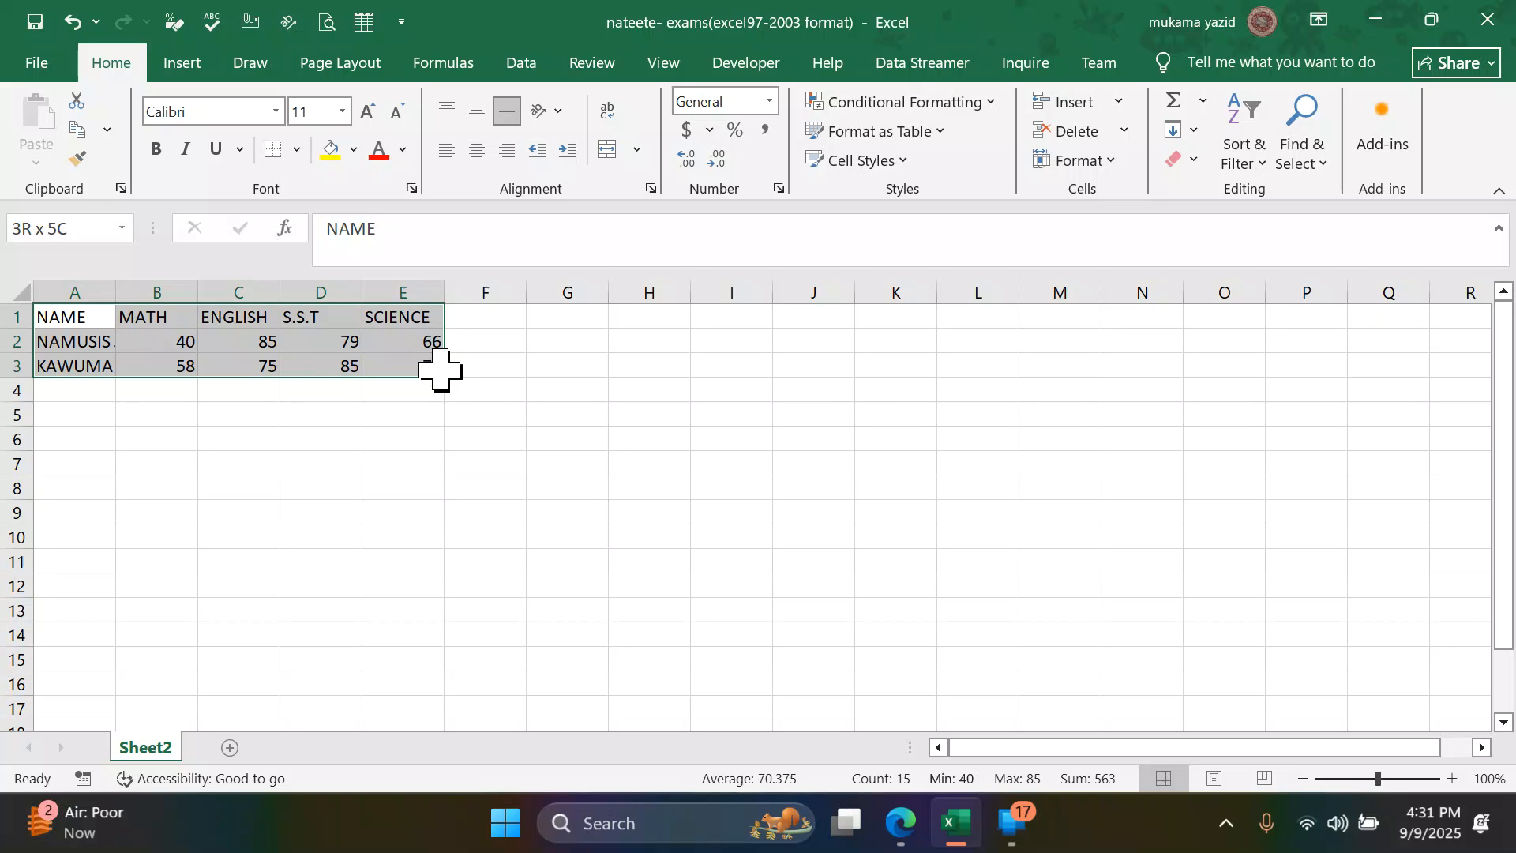
pyautogui.moveTo(439, 369); pyautogui.dragTo(435, 367)
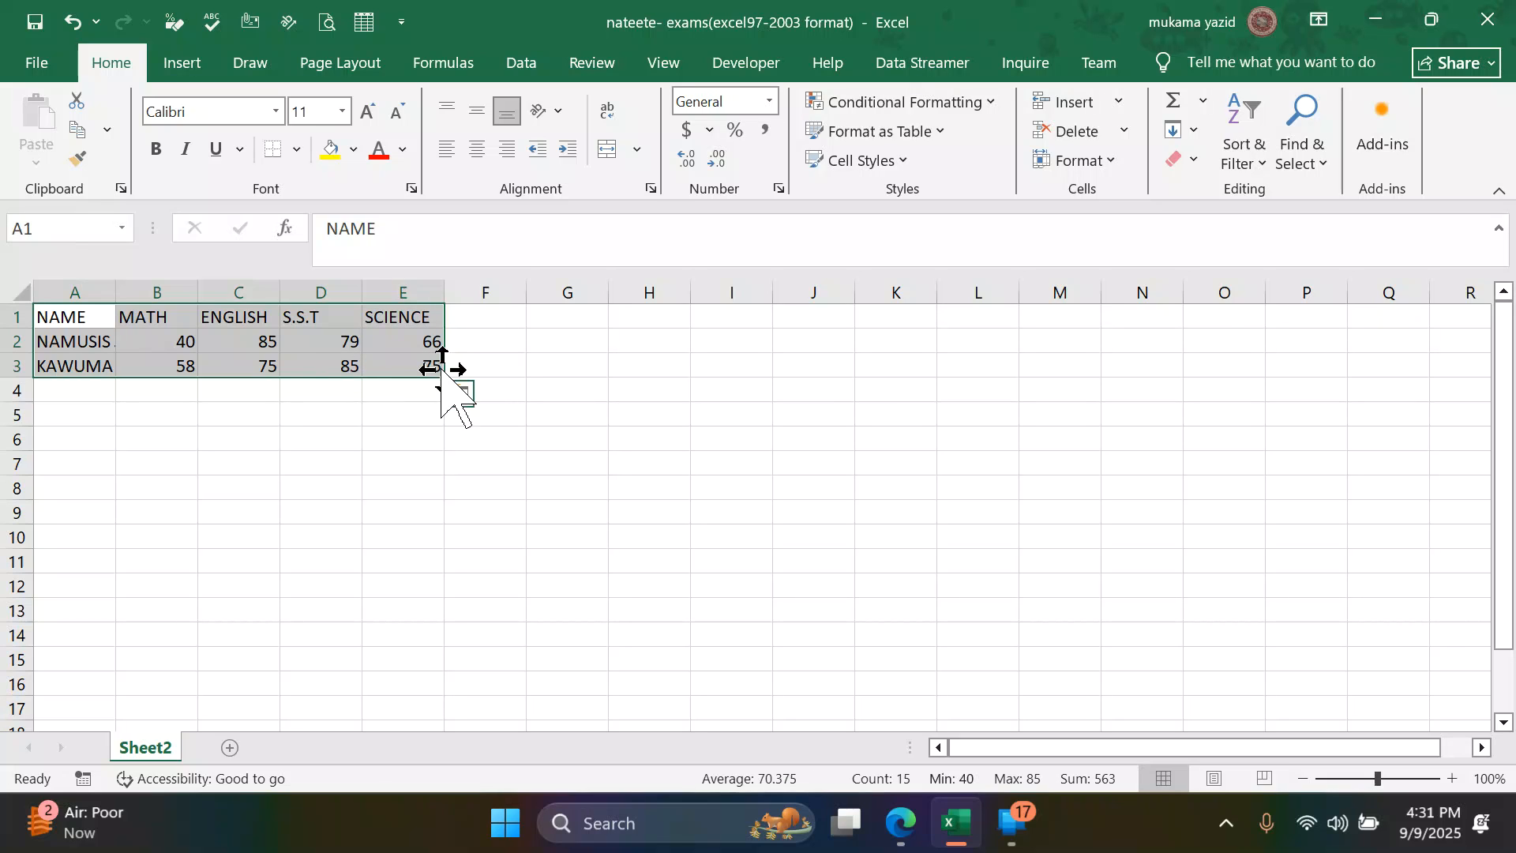
pyautogui.click(1114, 158)
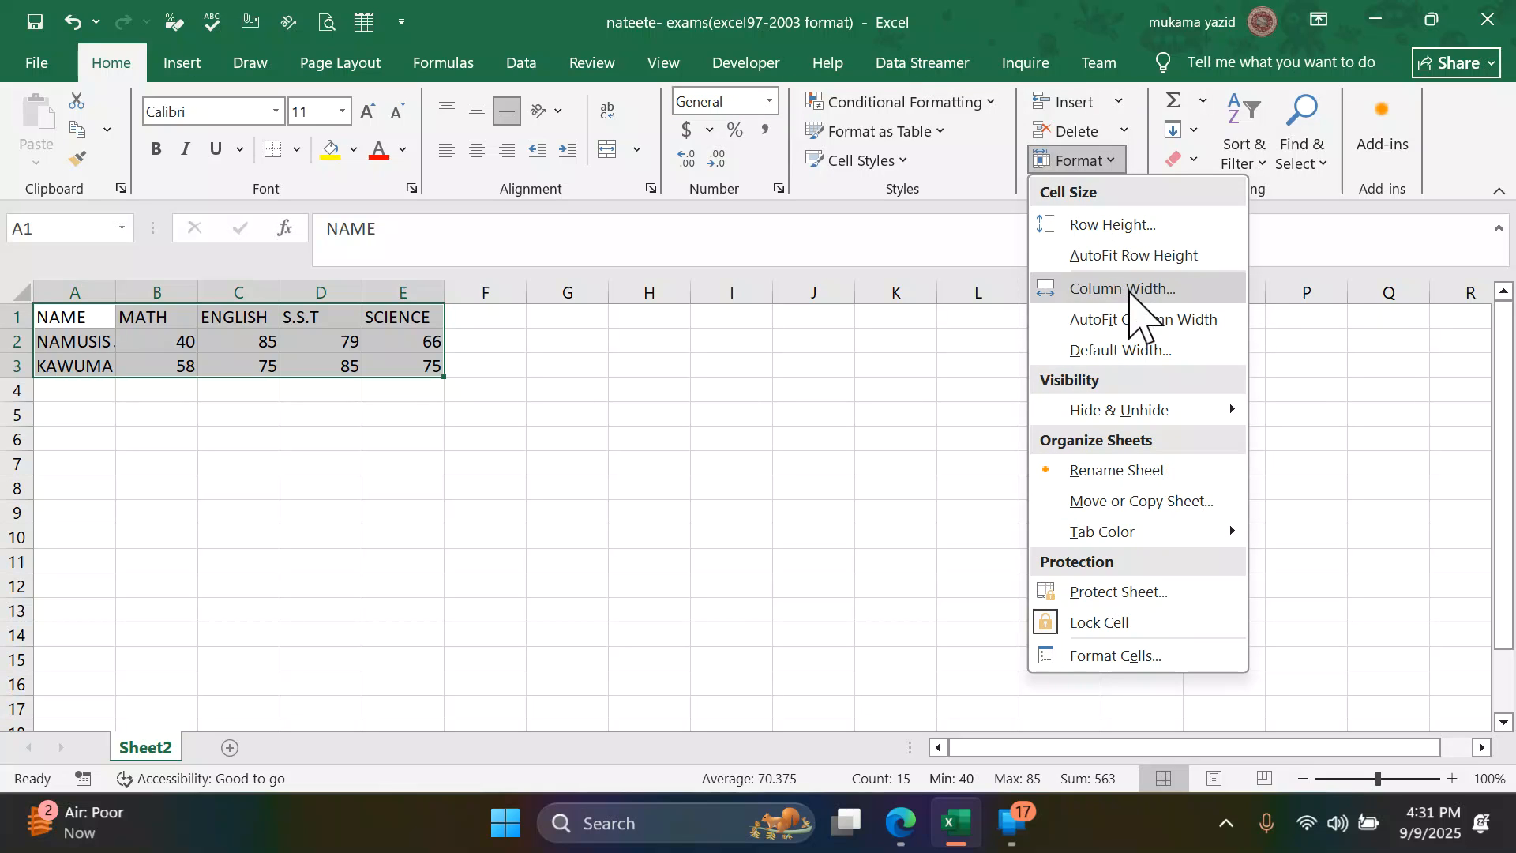
pyautogui.click(1128, 320)
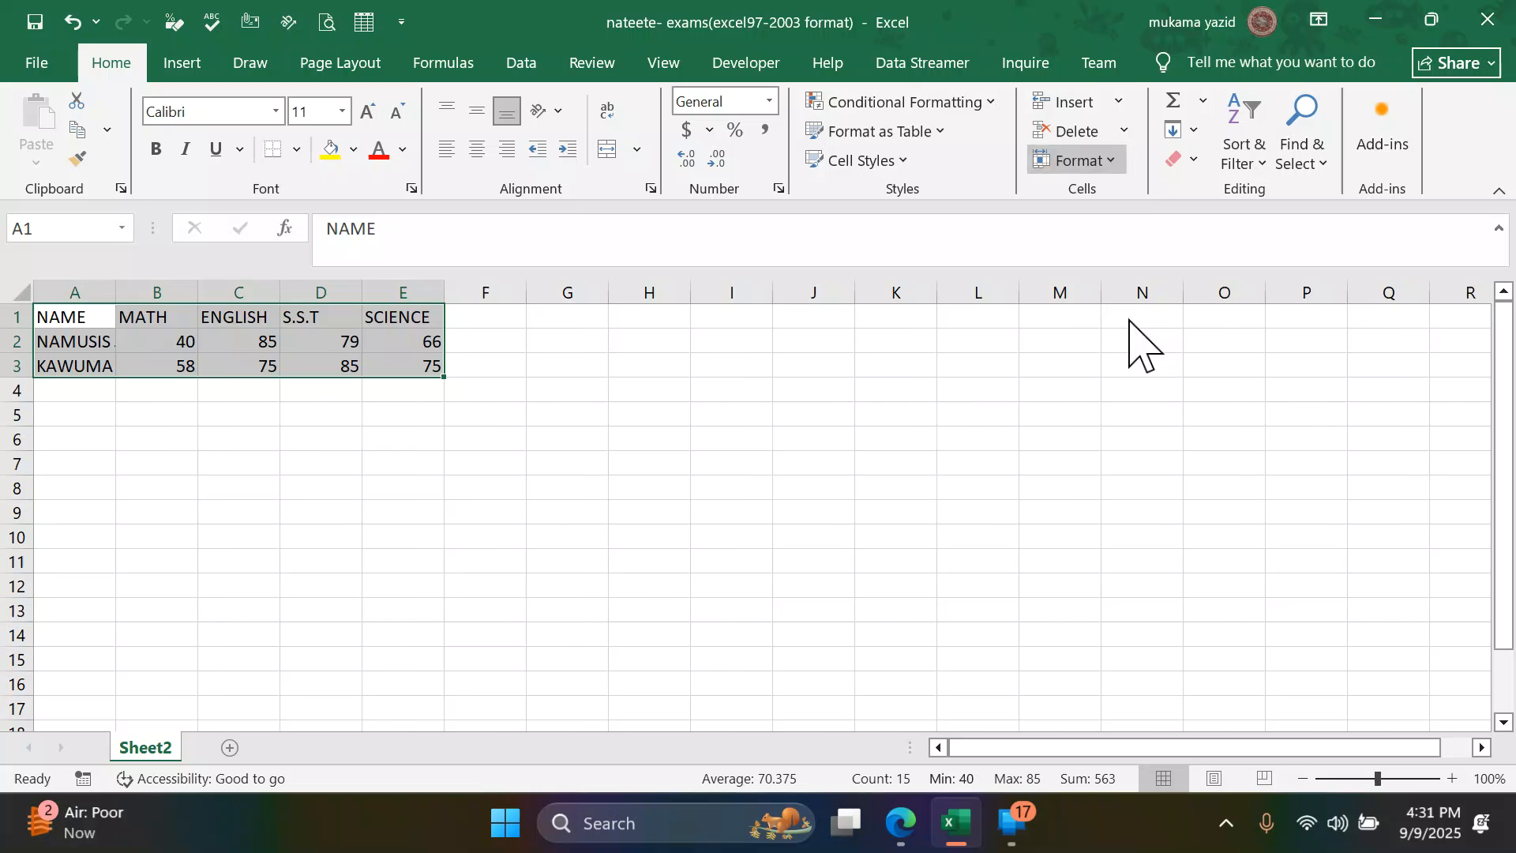
pyautogui.click(636, 412)
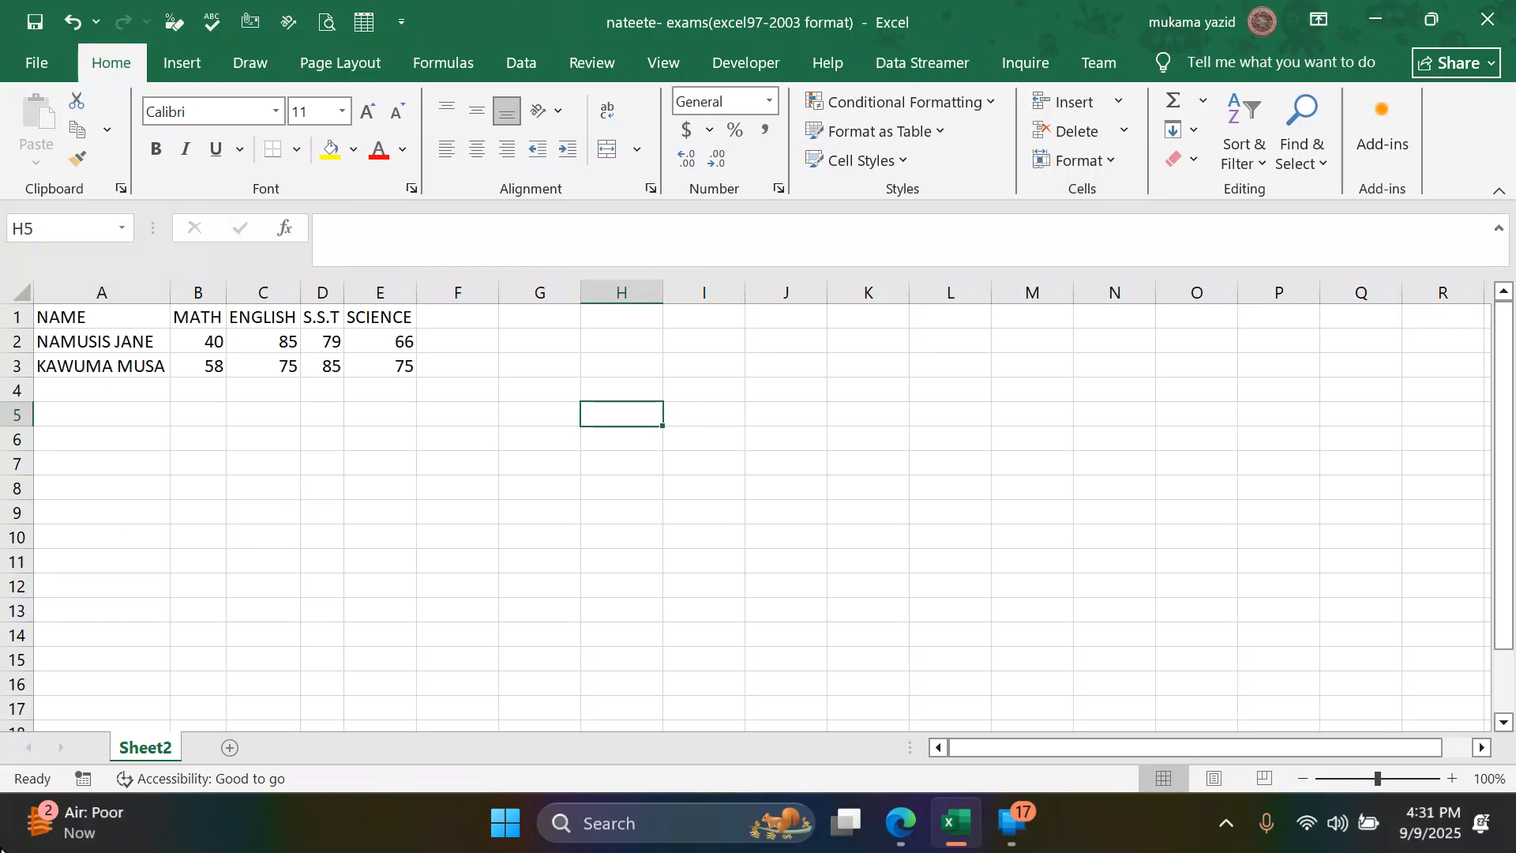
# - Unhide the hidden worksheet Sheet1
pyautogui.rightClick(142, 750)
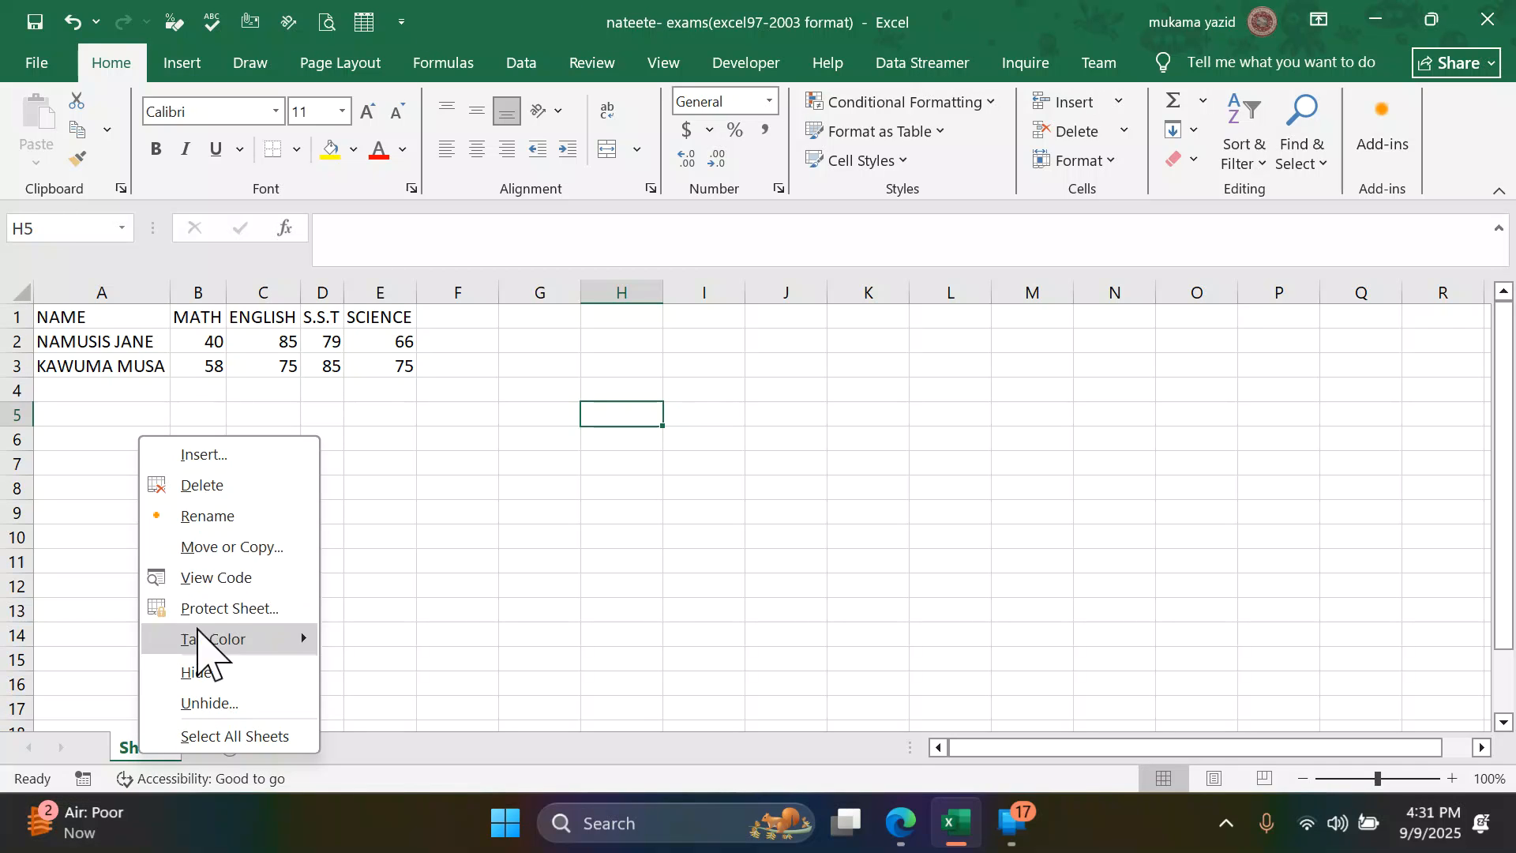
pyautogui.click(198, 705)
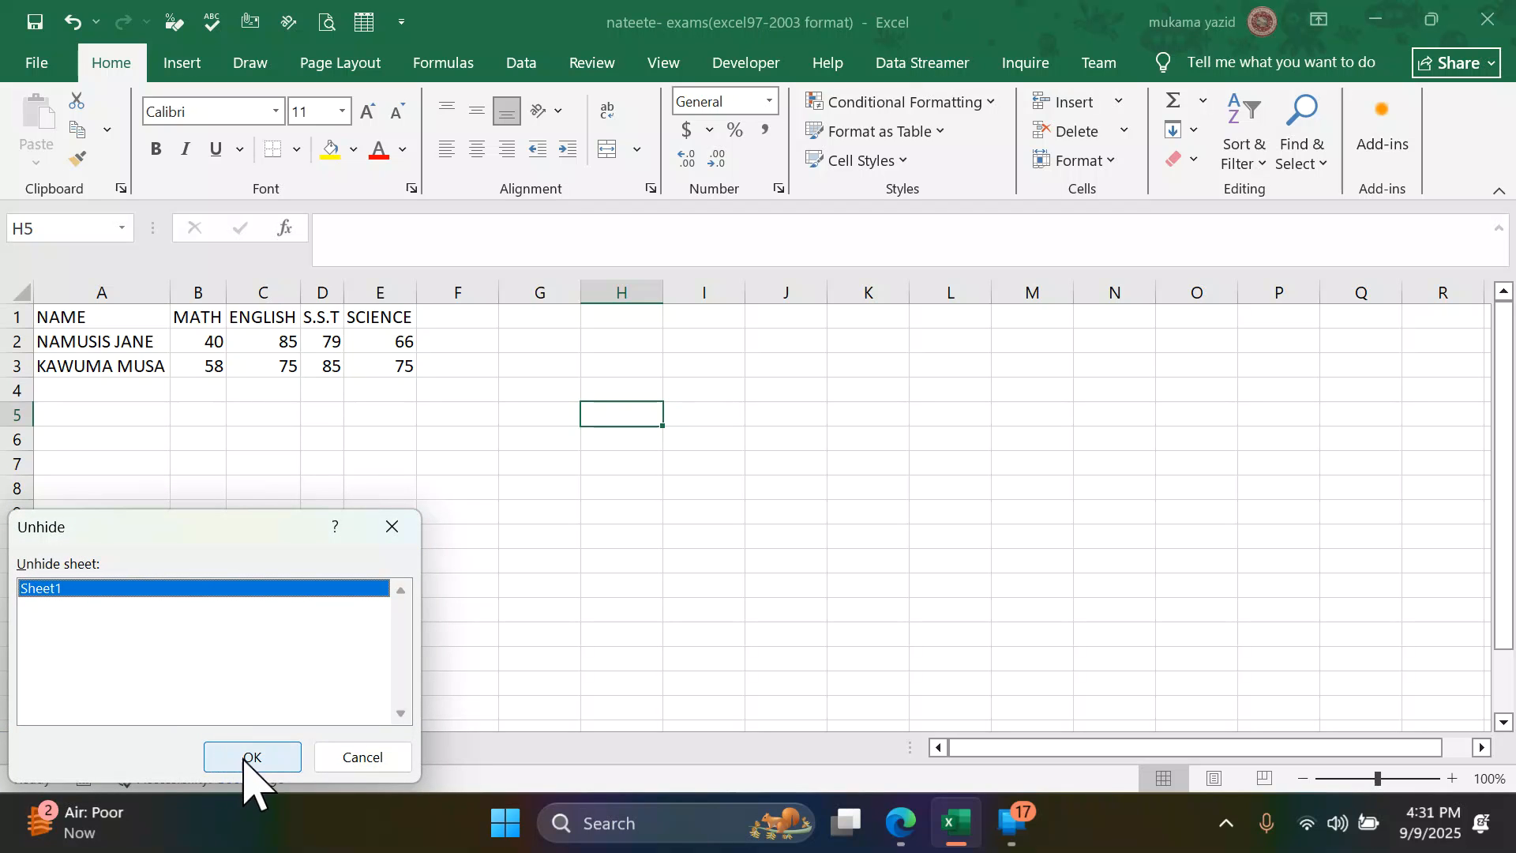
pyautogui.click(244, 751)
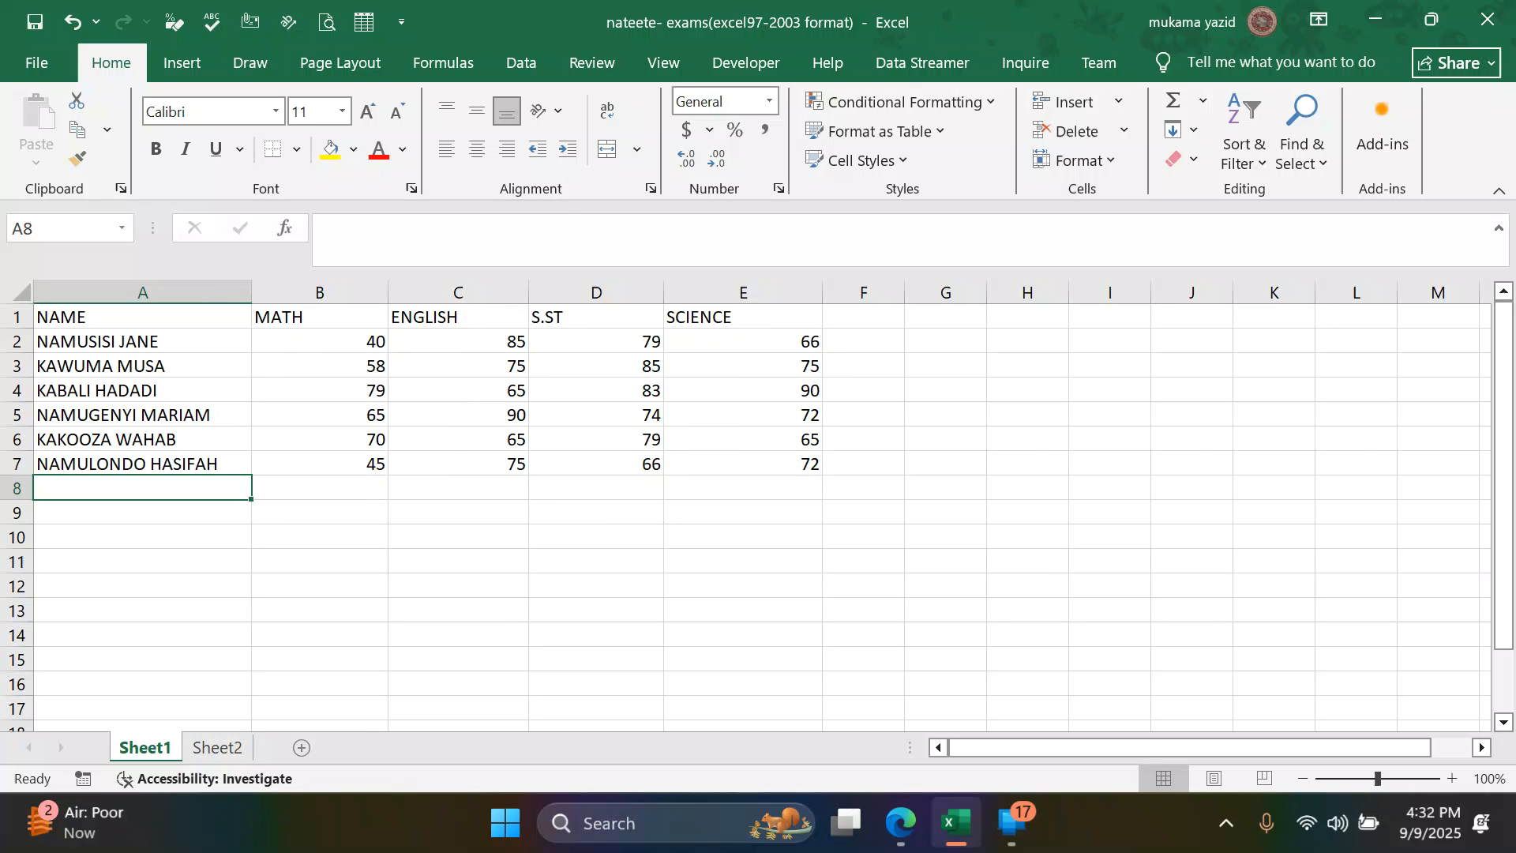
# - Switch to the practice questions PDF in Edge, read the copy-and-paste task, and return to the Excel workbook
pyautogui.click(902, 826)
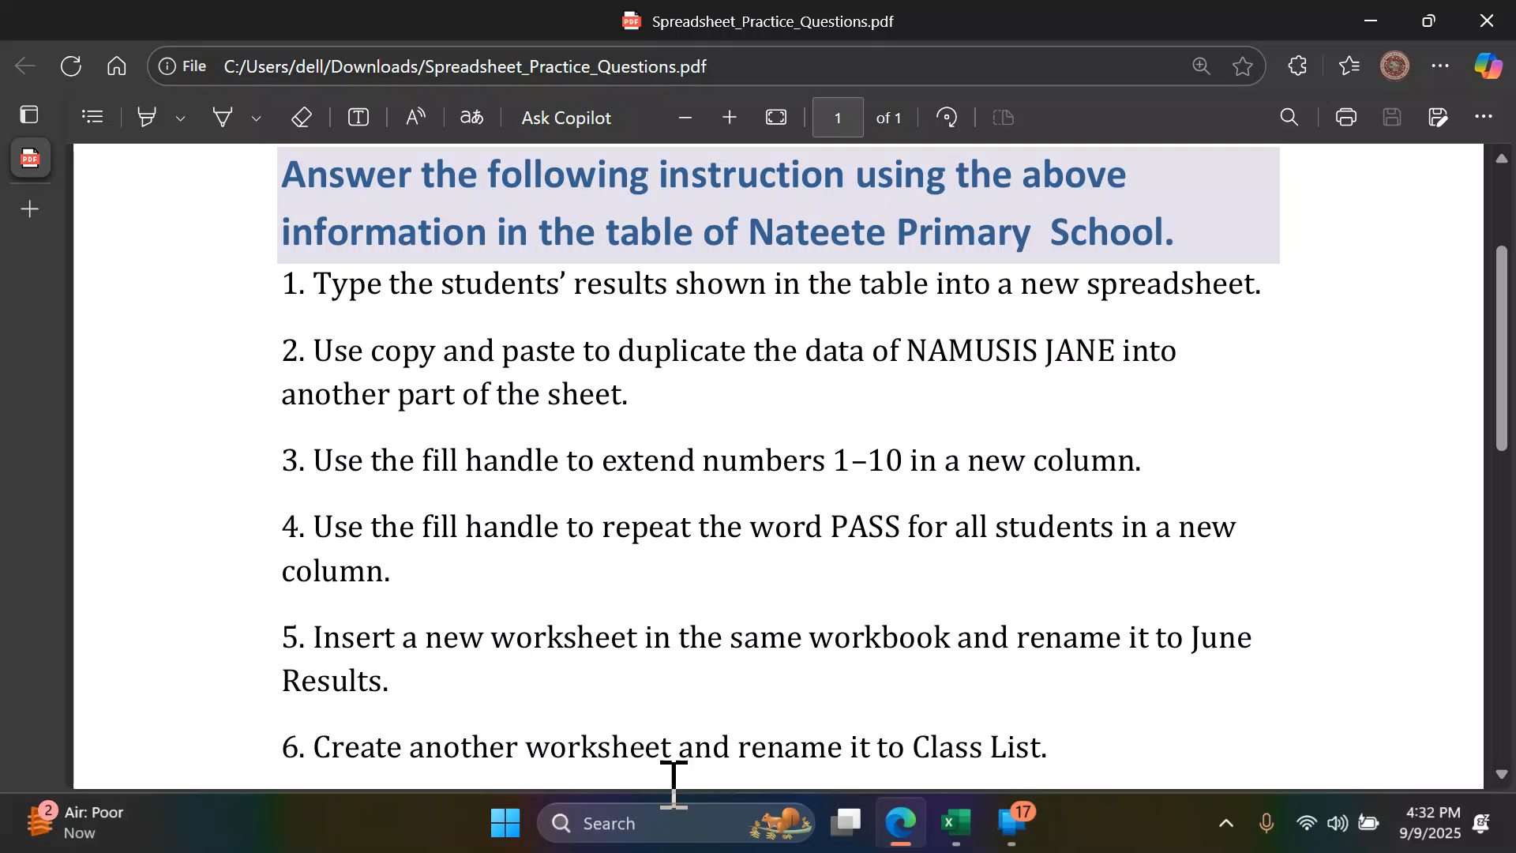
pyautogui.scroll(2, 555, 493)
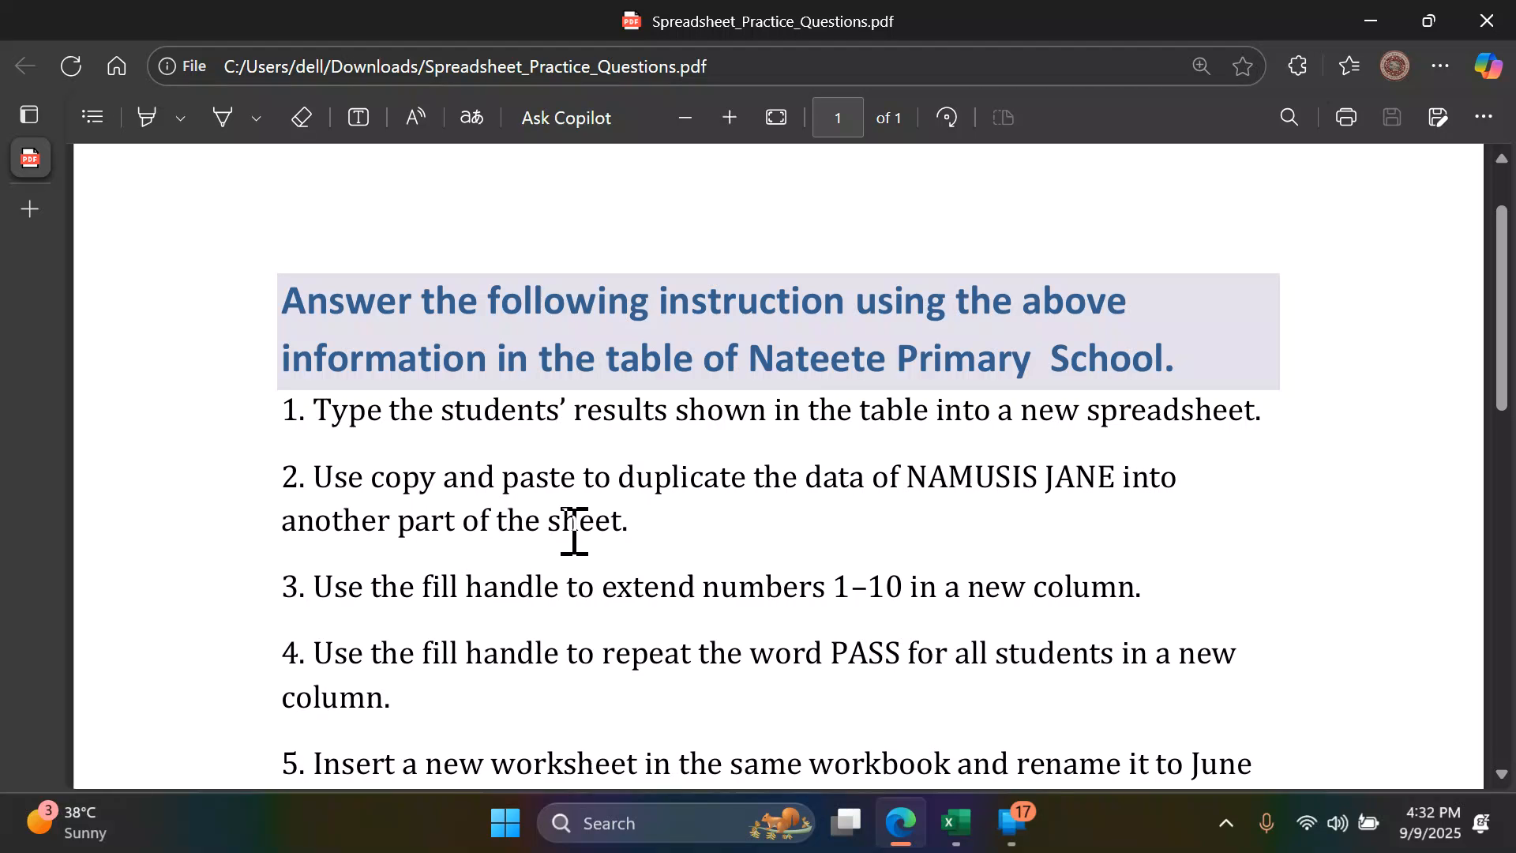
pyautogui.click(954, 825)
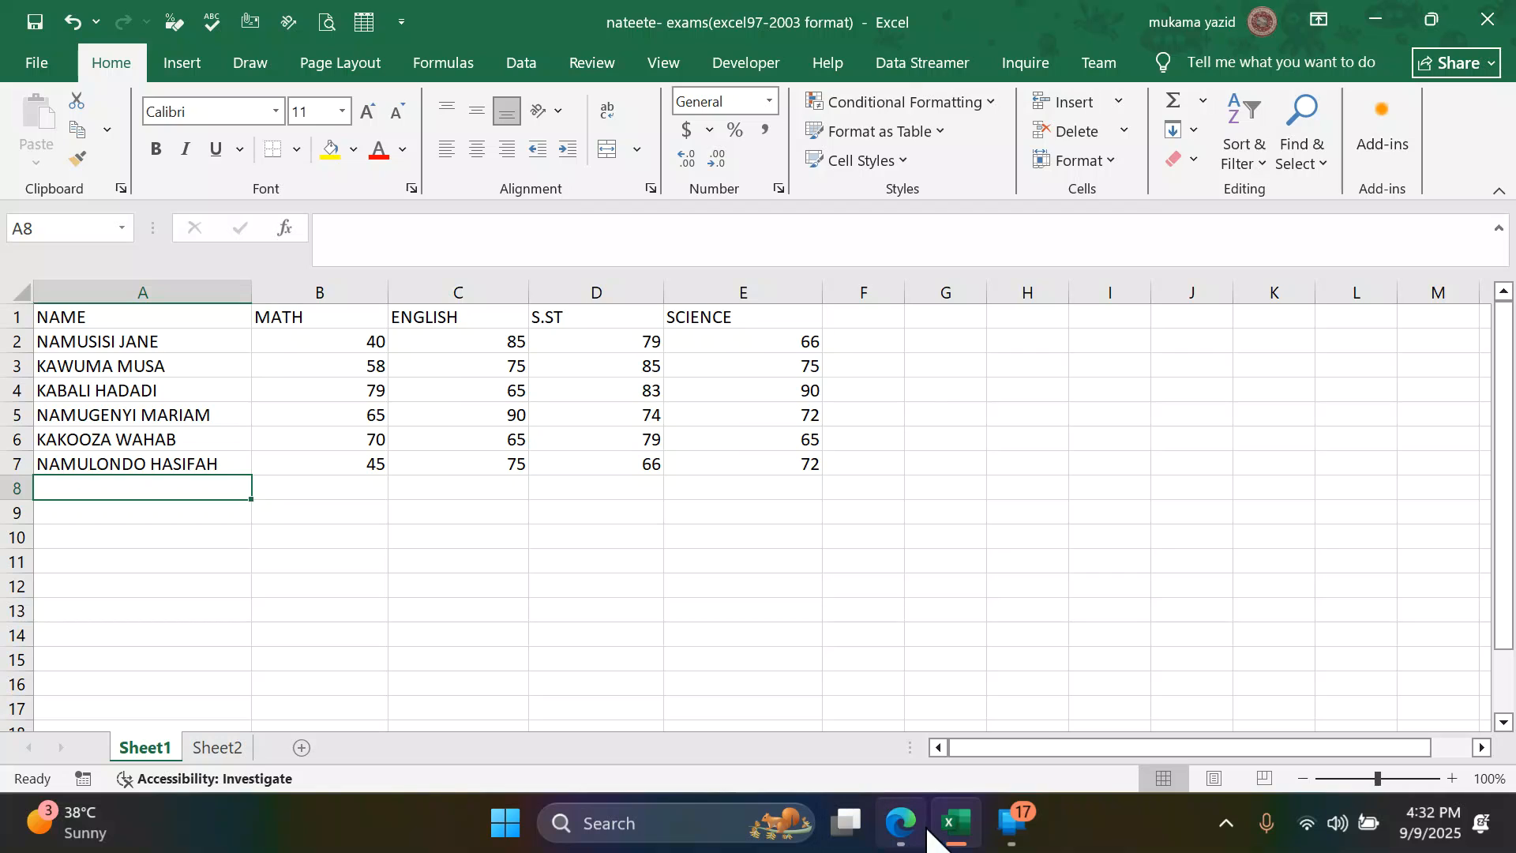
pyautogui.click(899, 823)
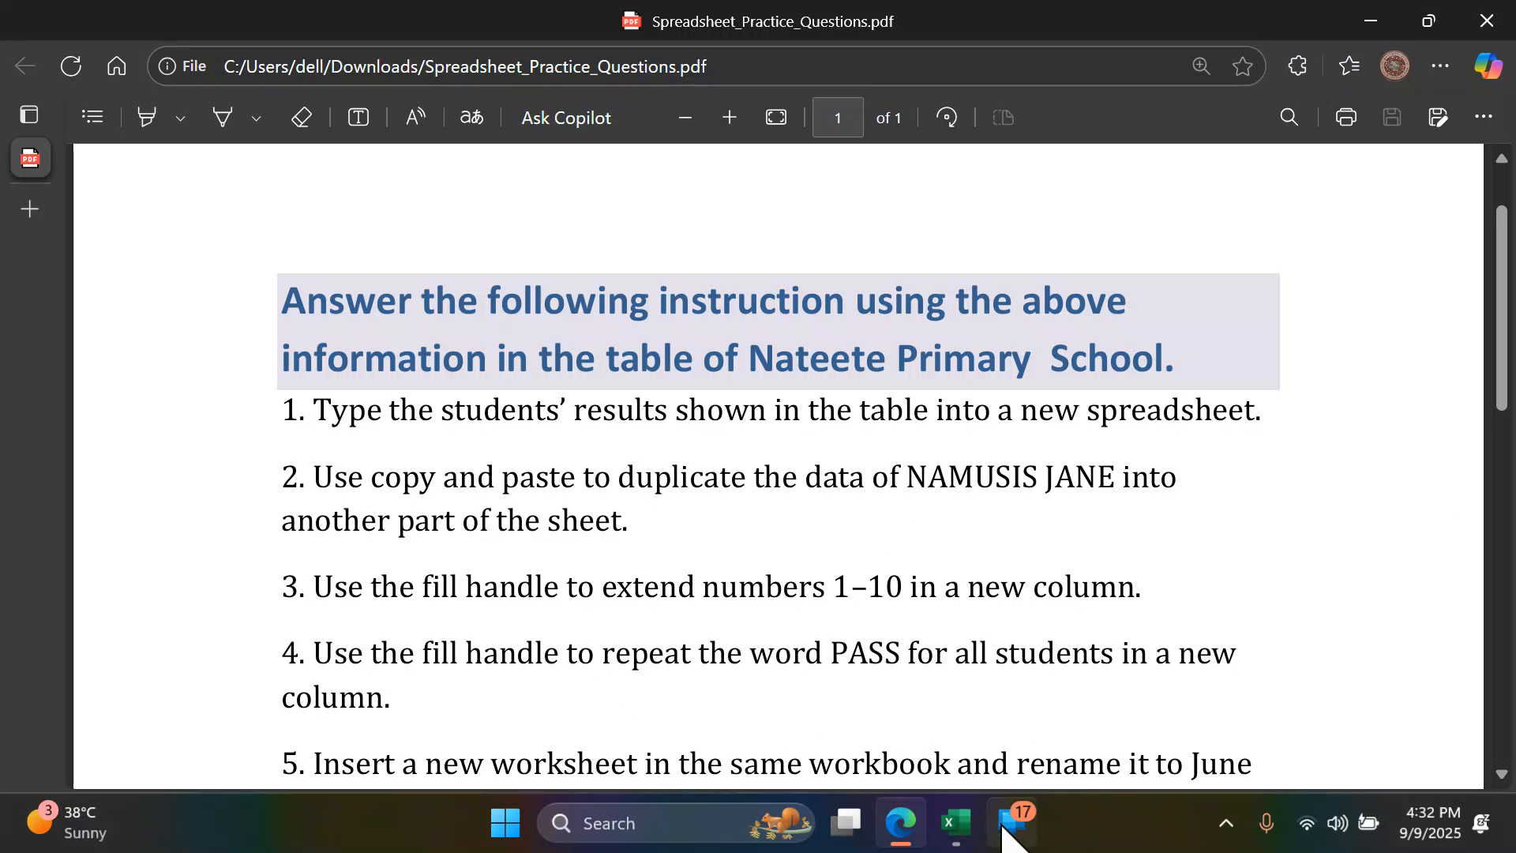
pyautogui.click(957, 821)
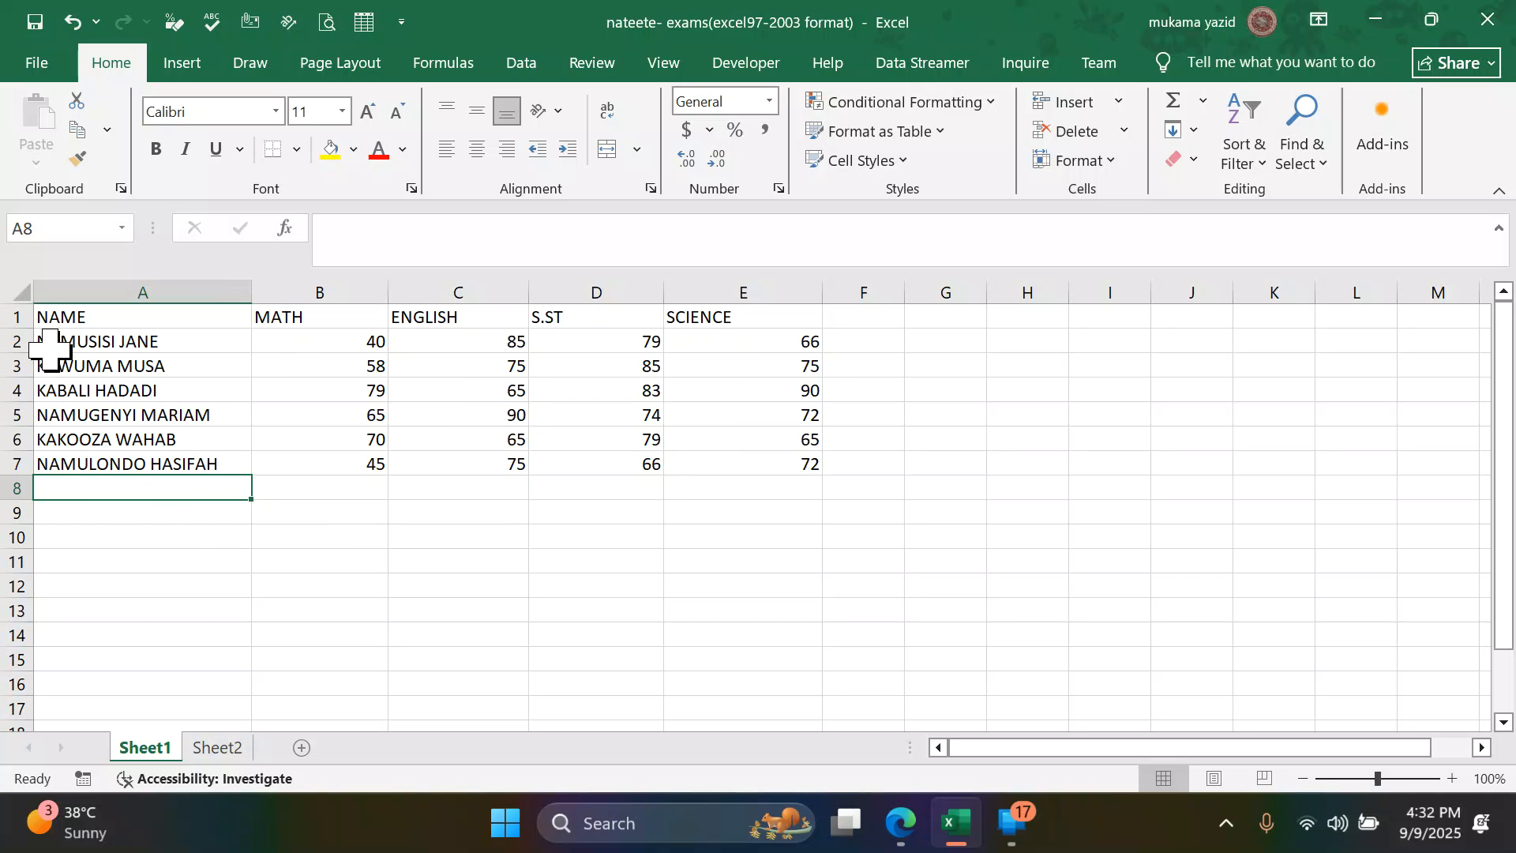
# - Copy the first student's row A2:E2 and paste it into row 12 starting at A12
pyautogui.moveTo(68, 339); pyautogui.dragTo(749, 341)
pyautogui.hotkey('ctrl', 'c')
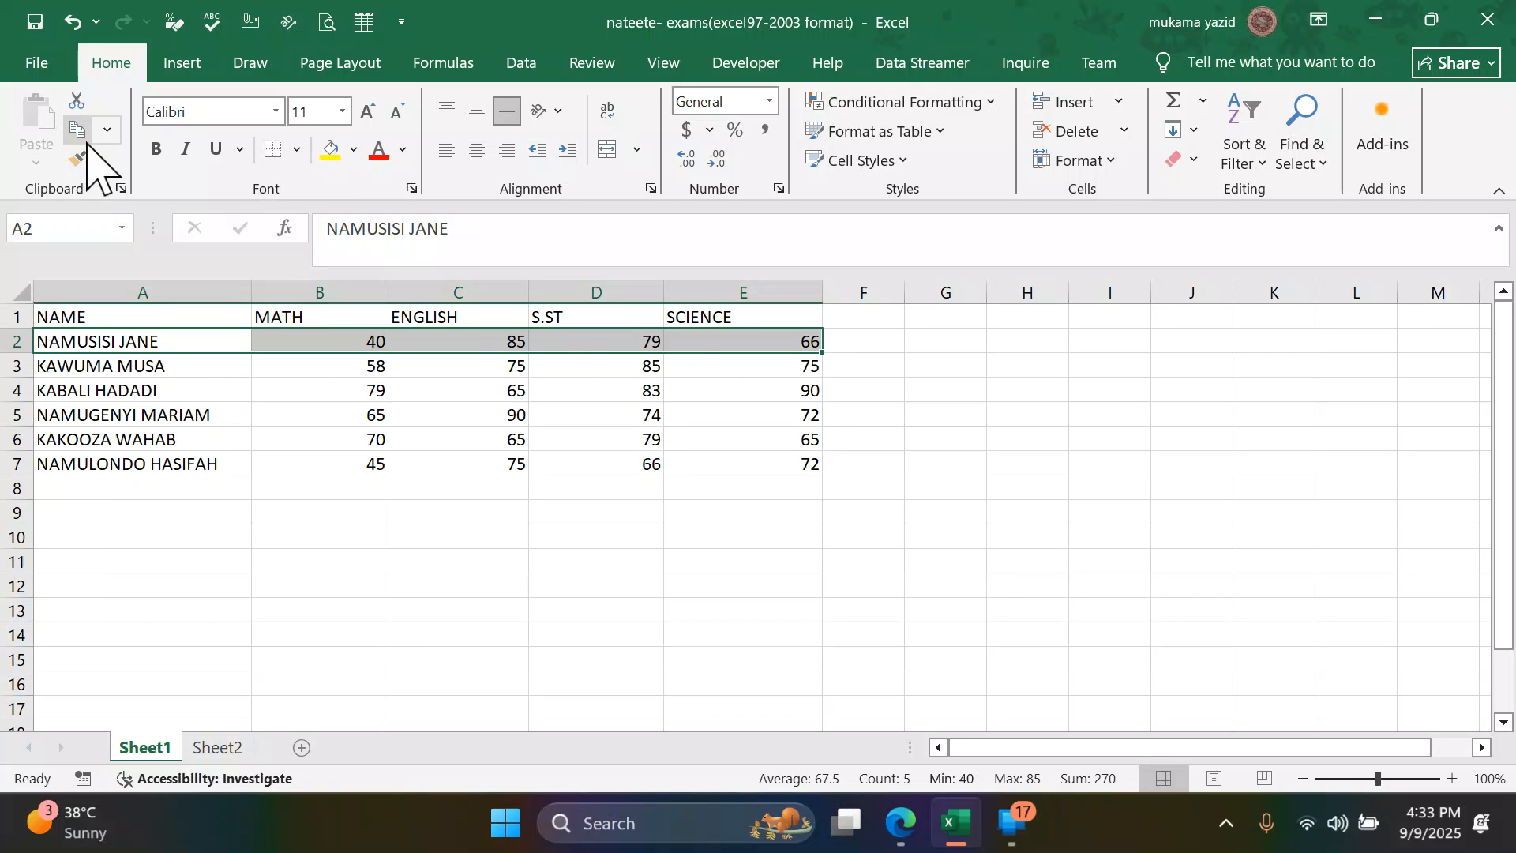
pyautogui.click(81, 134)
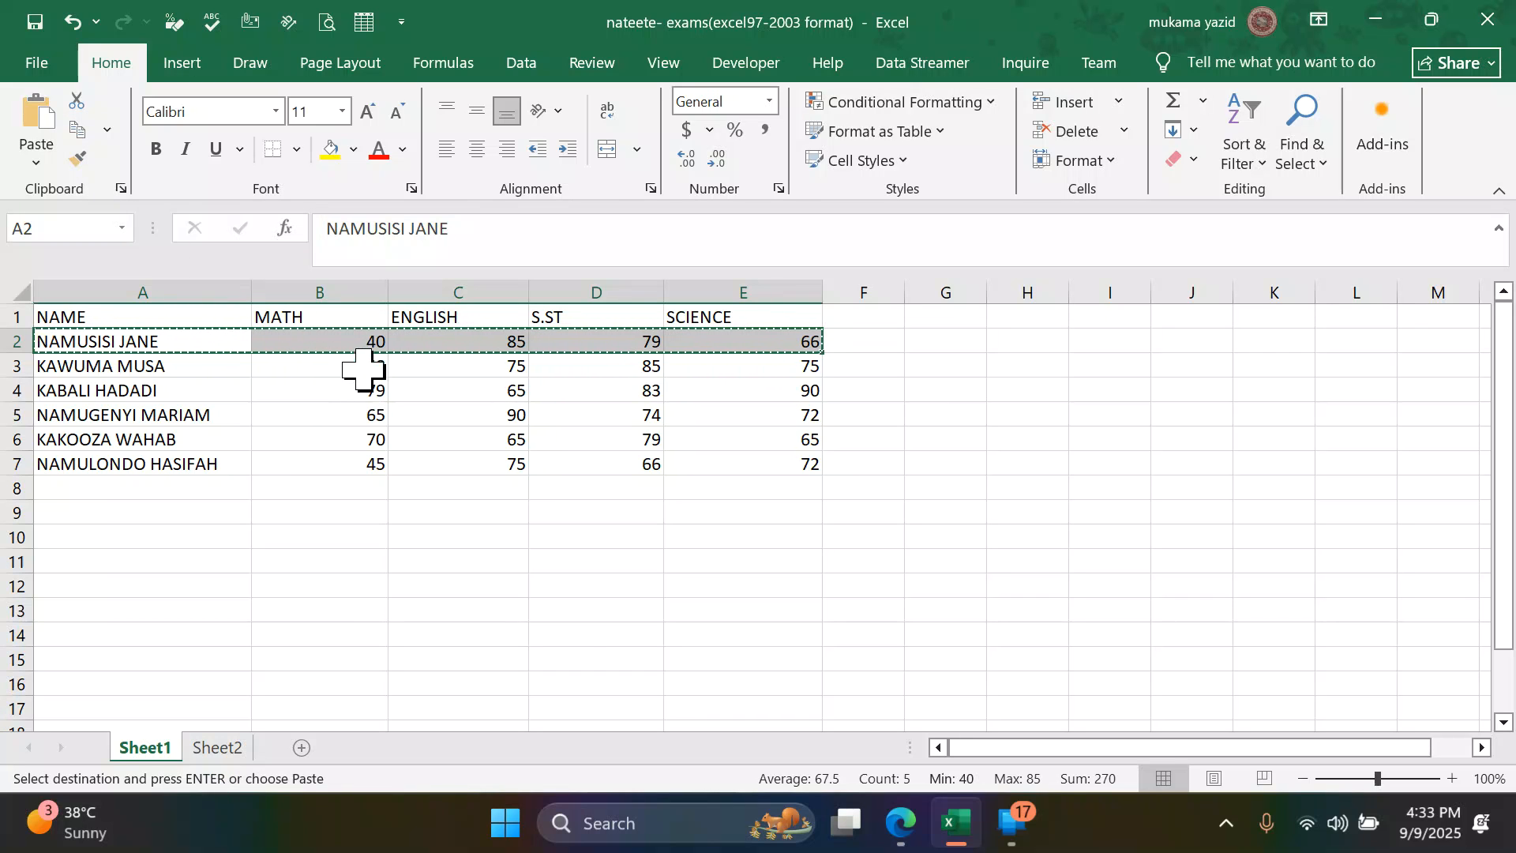
pyautogui.click(172, 588)
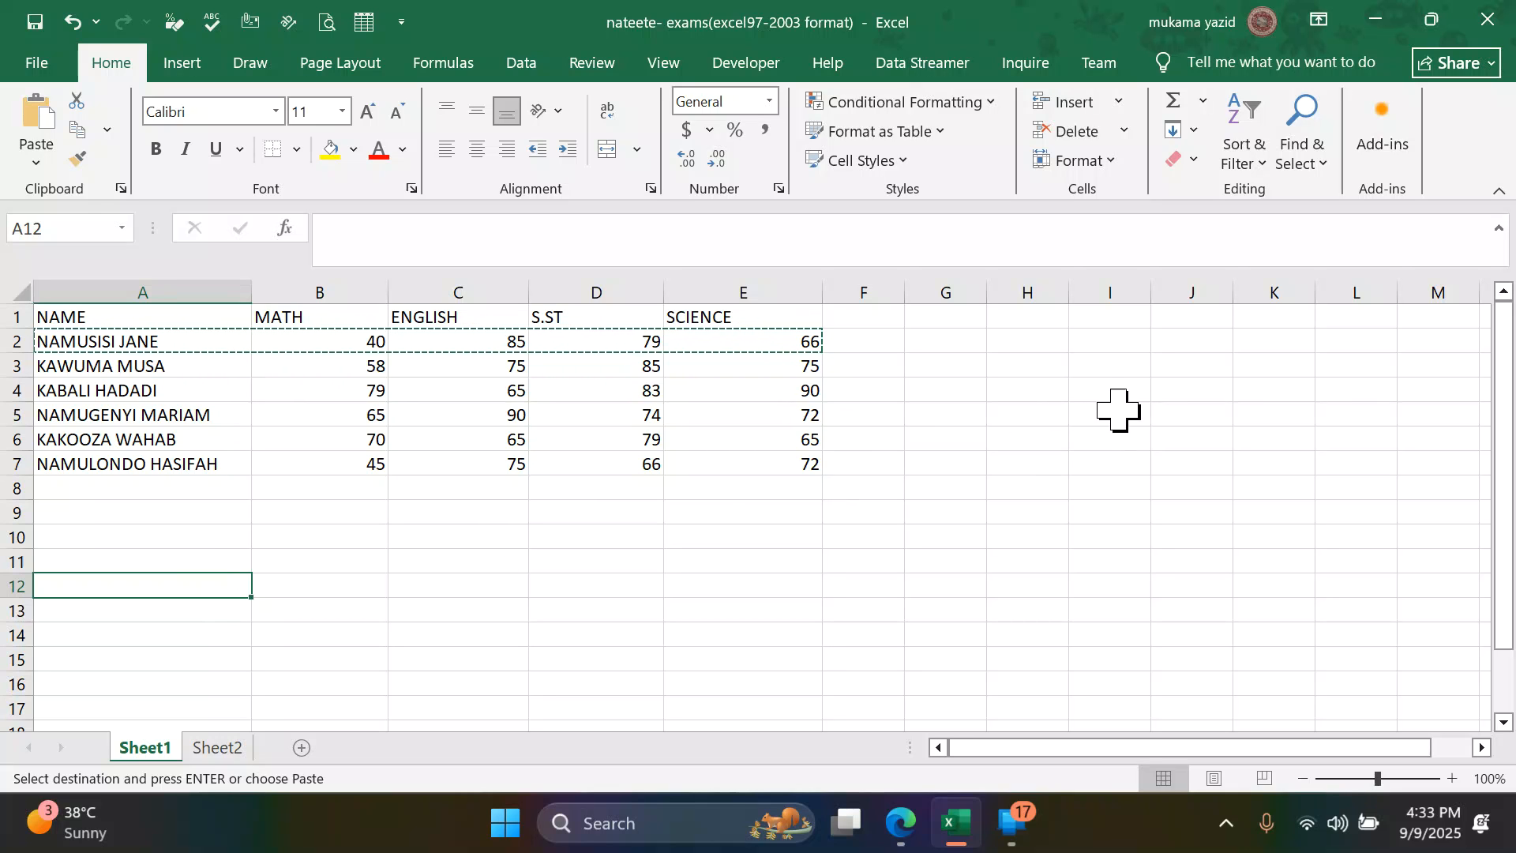
pyautogui.click(994, 346)
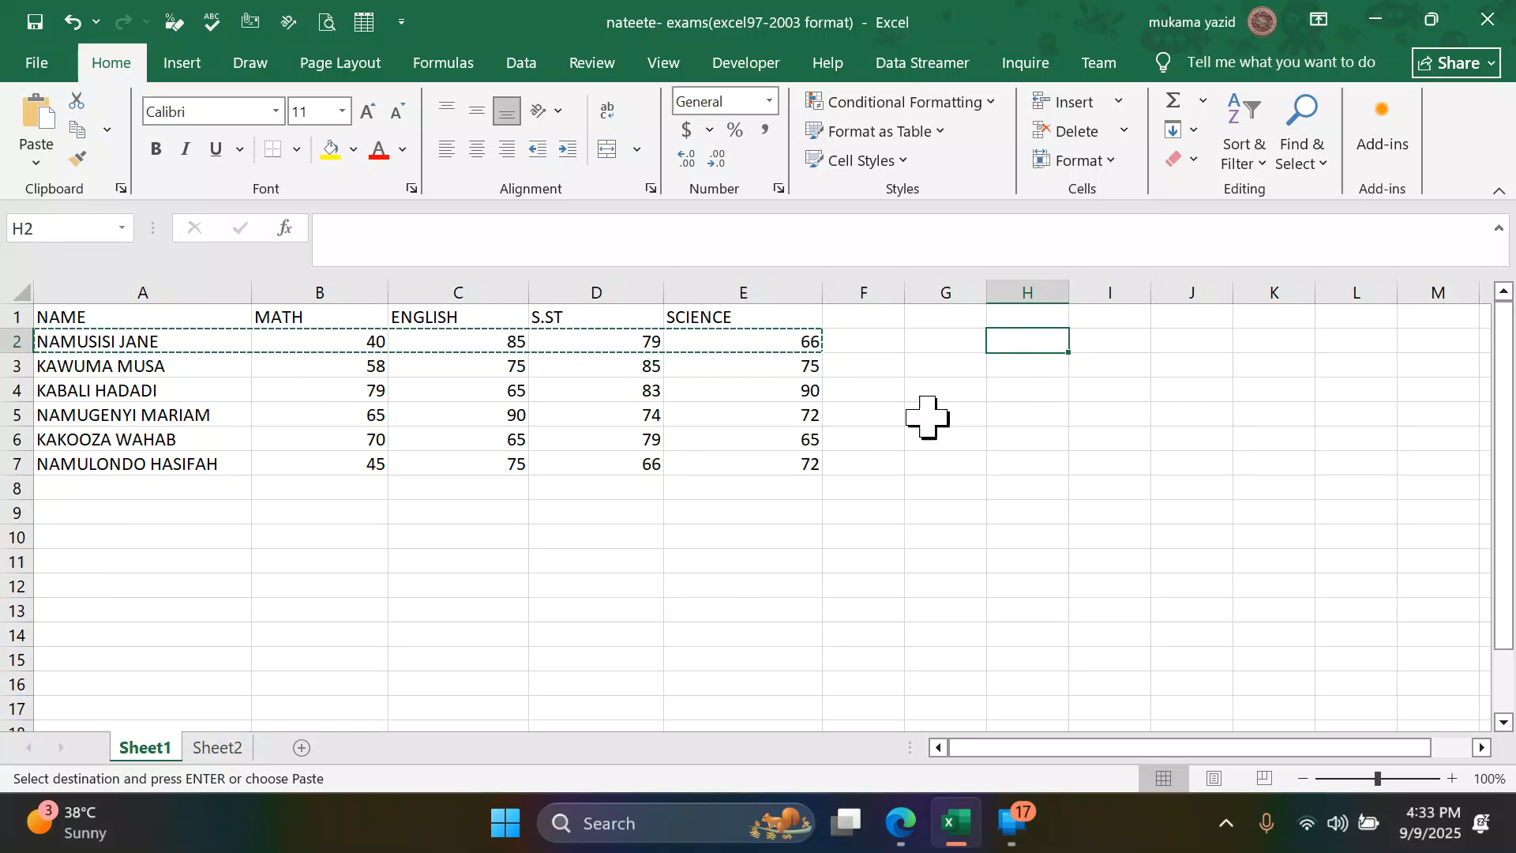
pyautogui.click(79, 589)
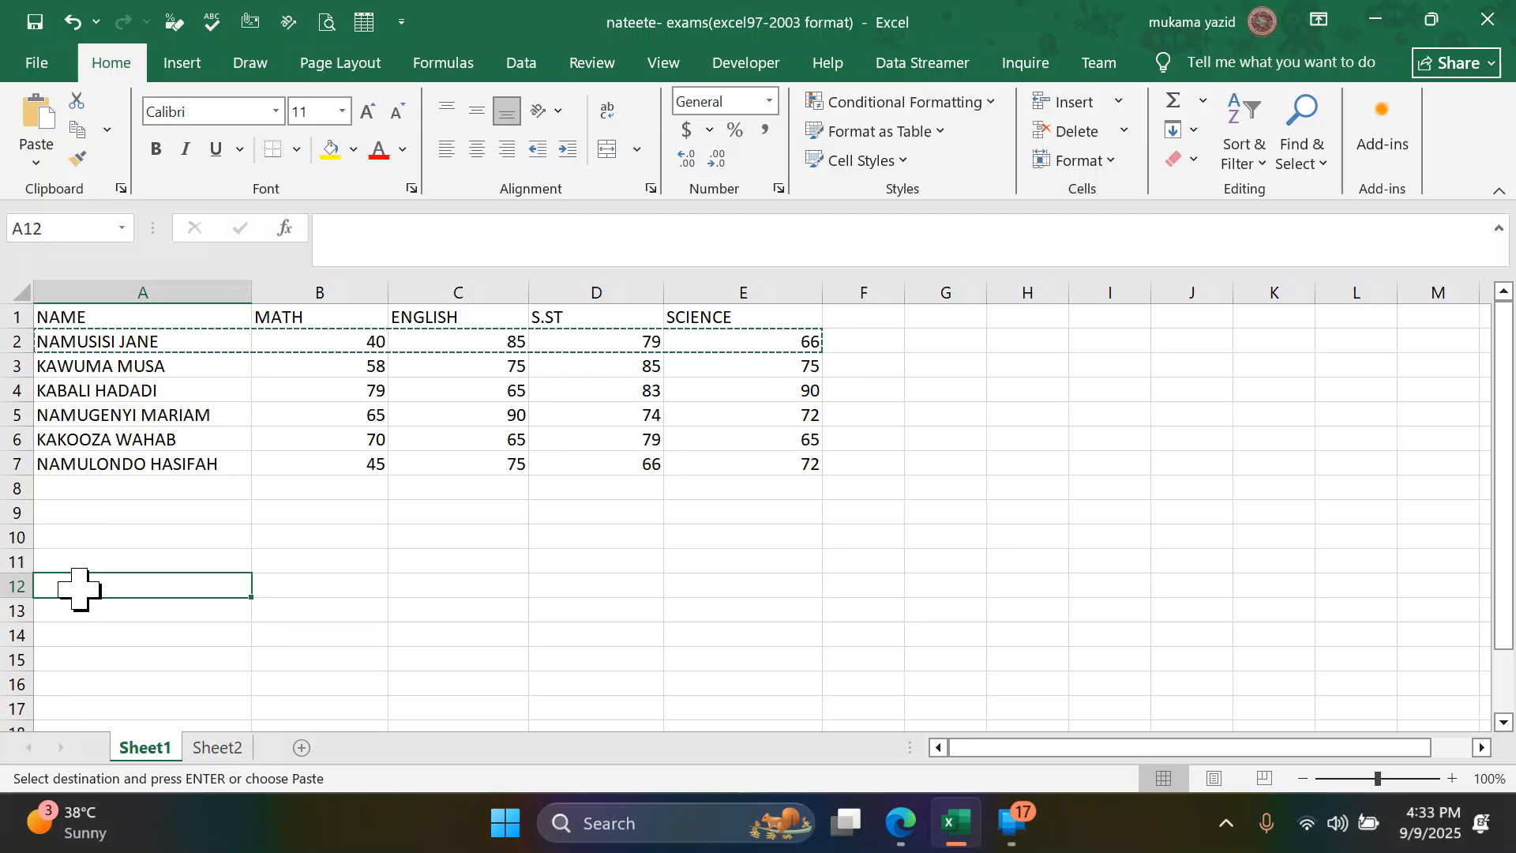
pyautogui.hotkey('ctrl', 'v')
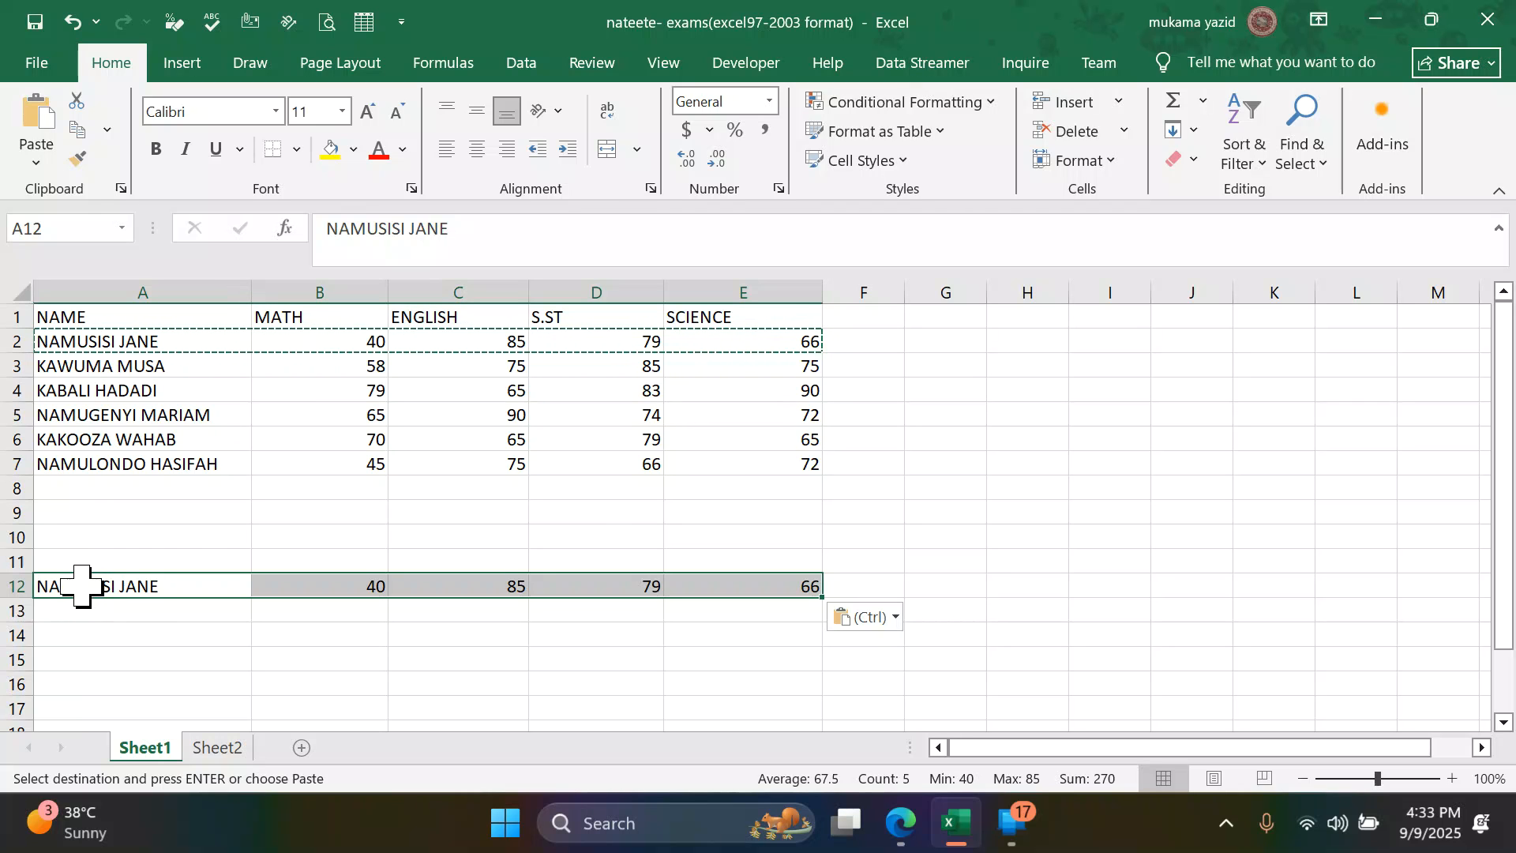
pyautogui.click(974, 514)
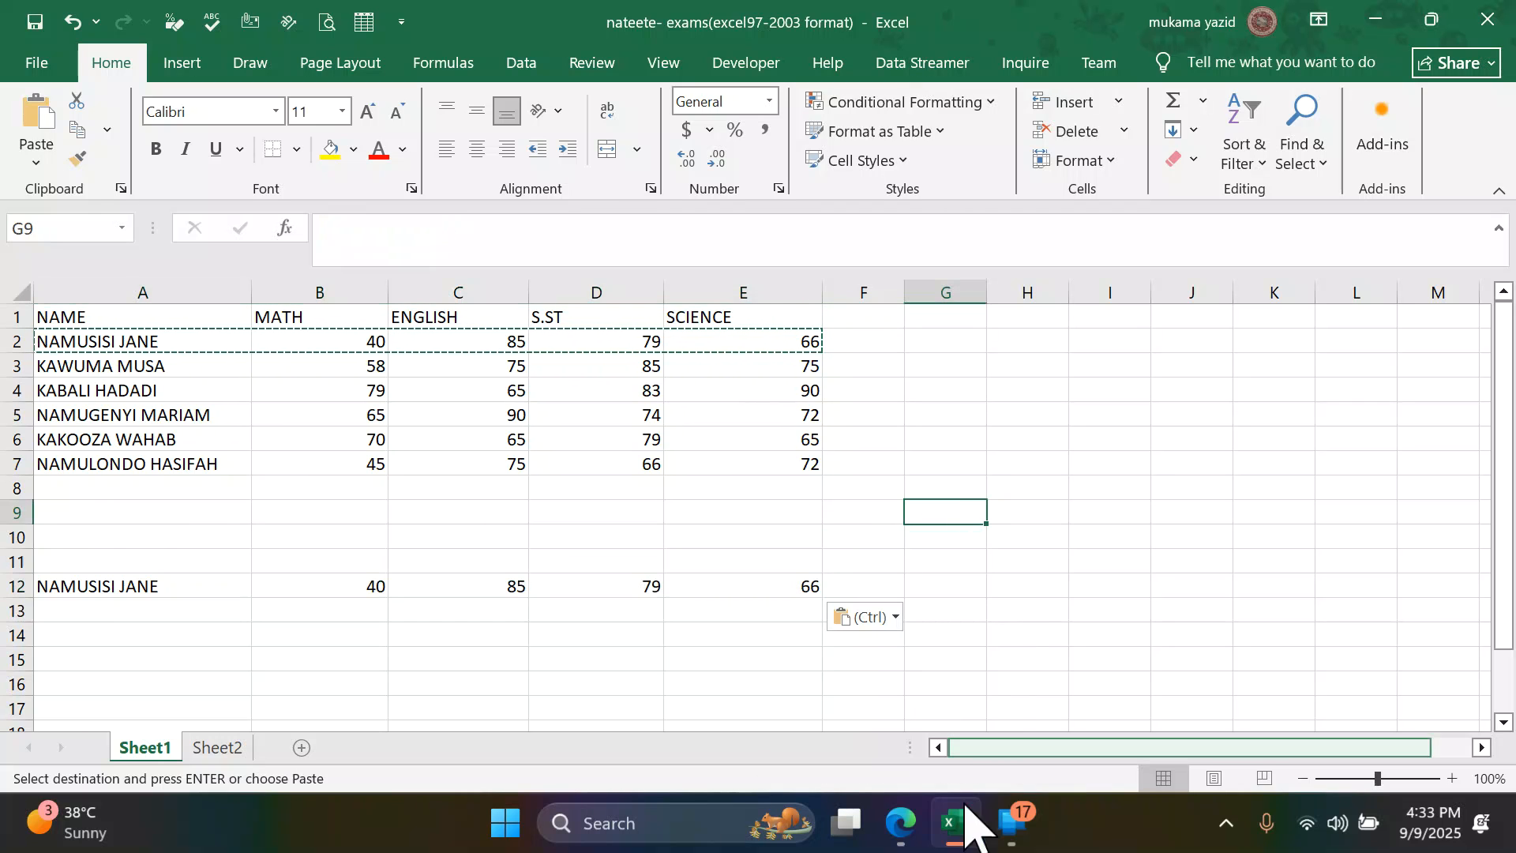
# - Read the number-fill task in the practice questions PDF in Edge, return to Excel and clear the copy marquee
pyautogui.click(901, 824)
pyautogui.scroll(-3, 451, 537)
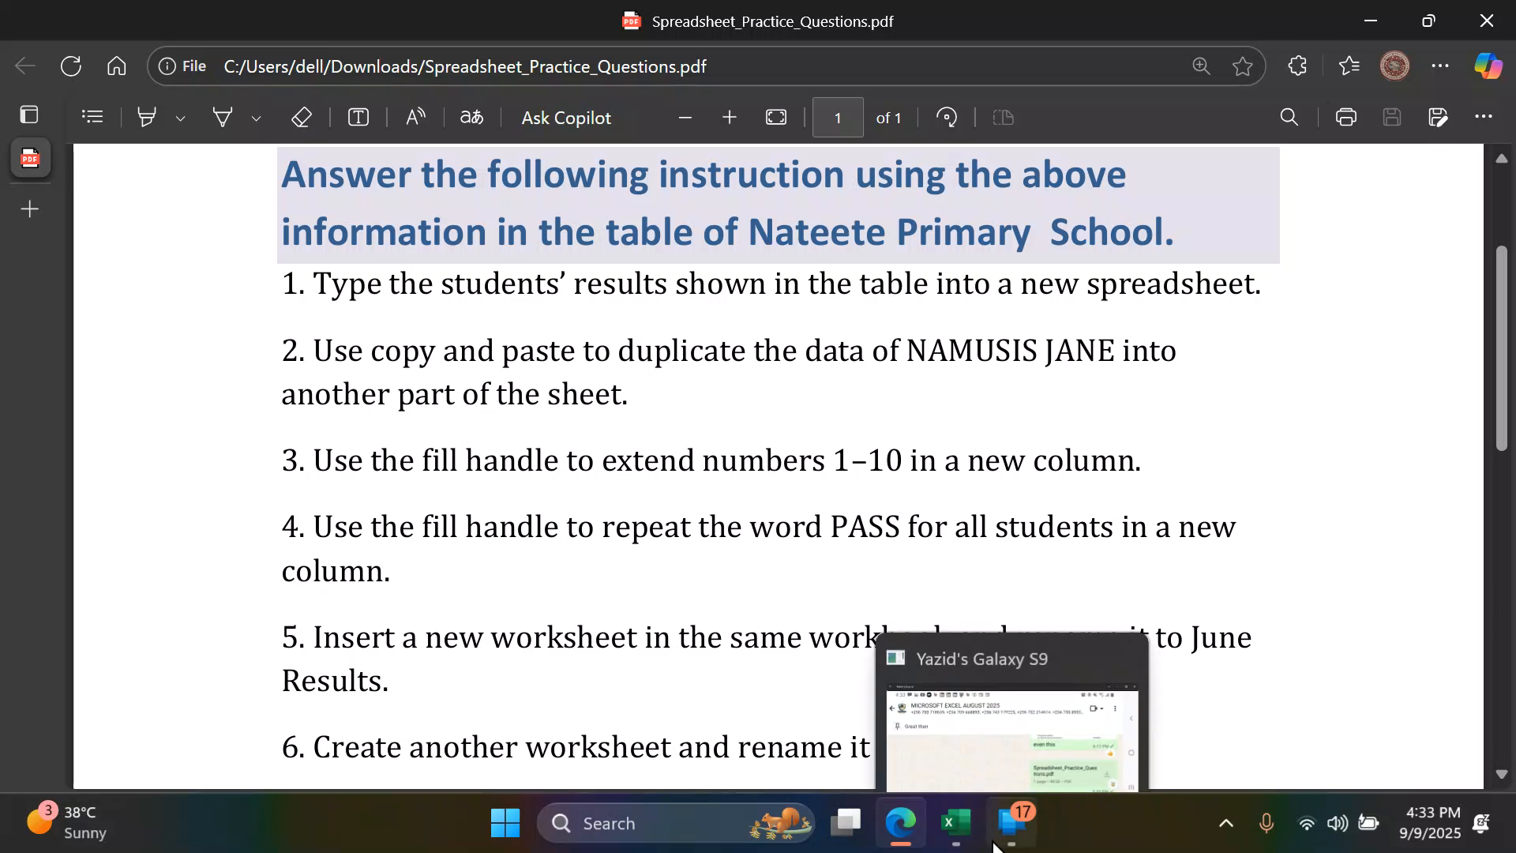
pyautogui.click(955, 823)
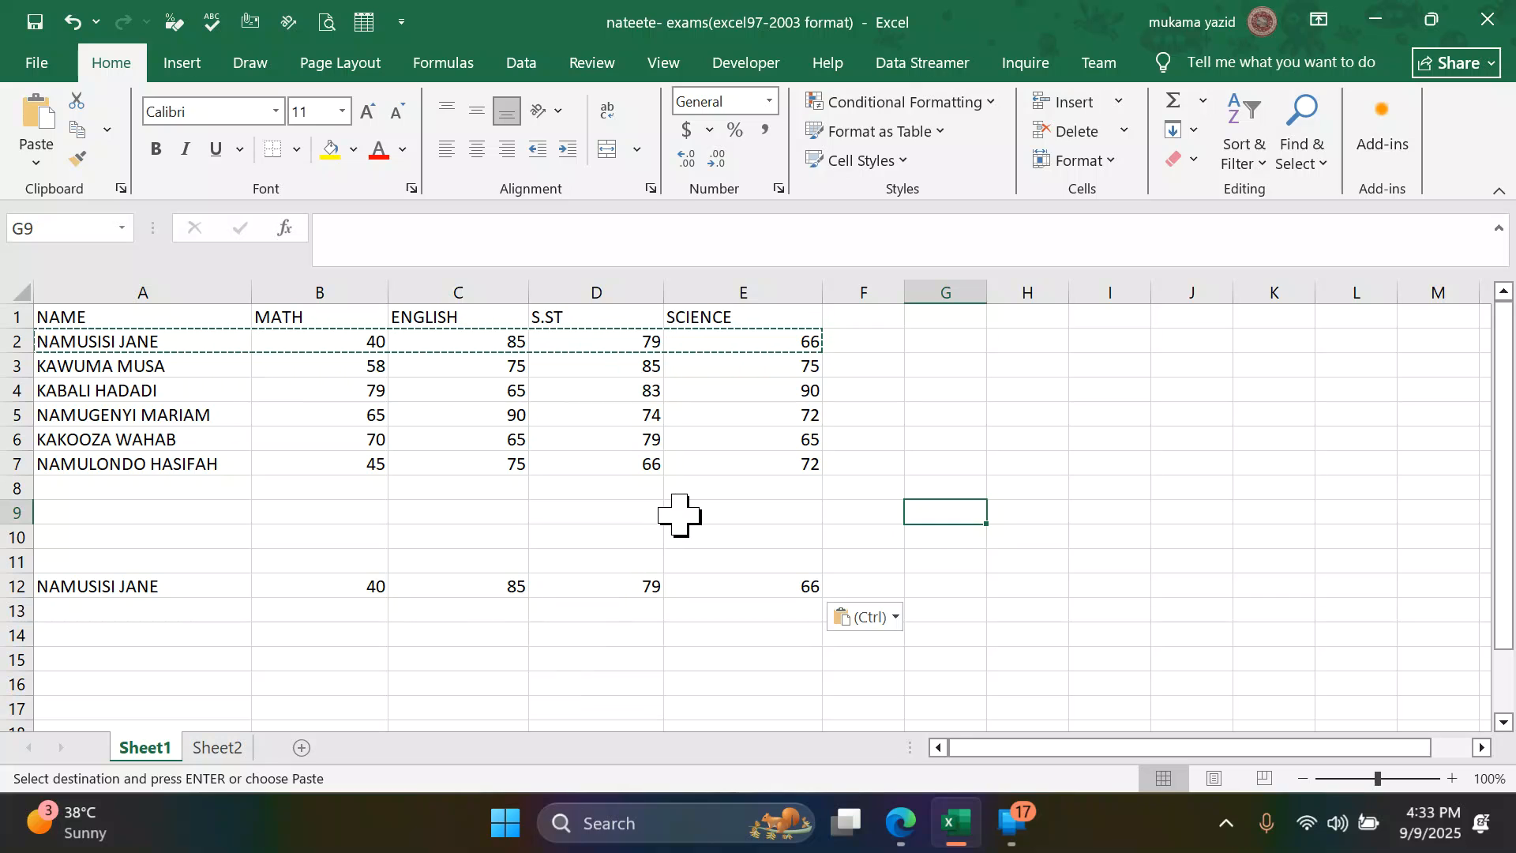
pyautogui.press('Escape')
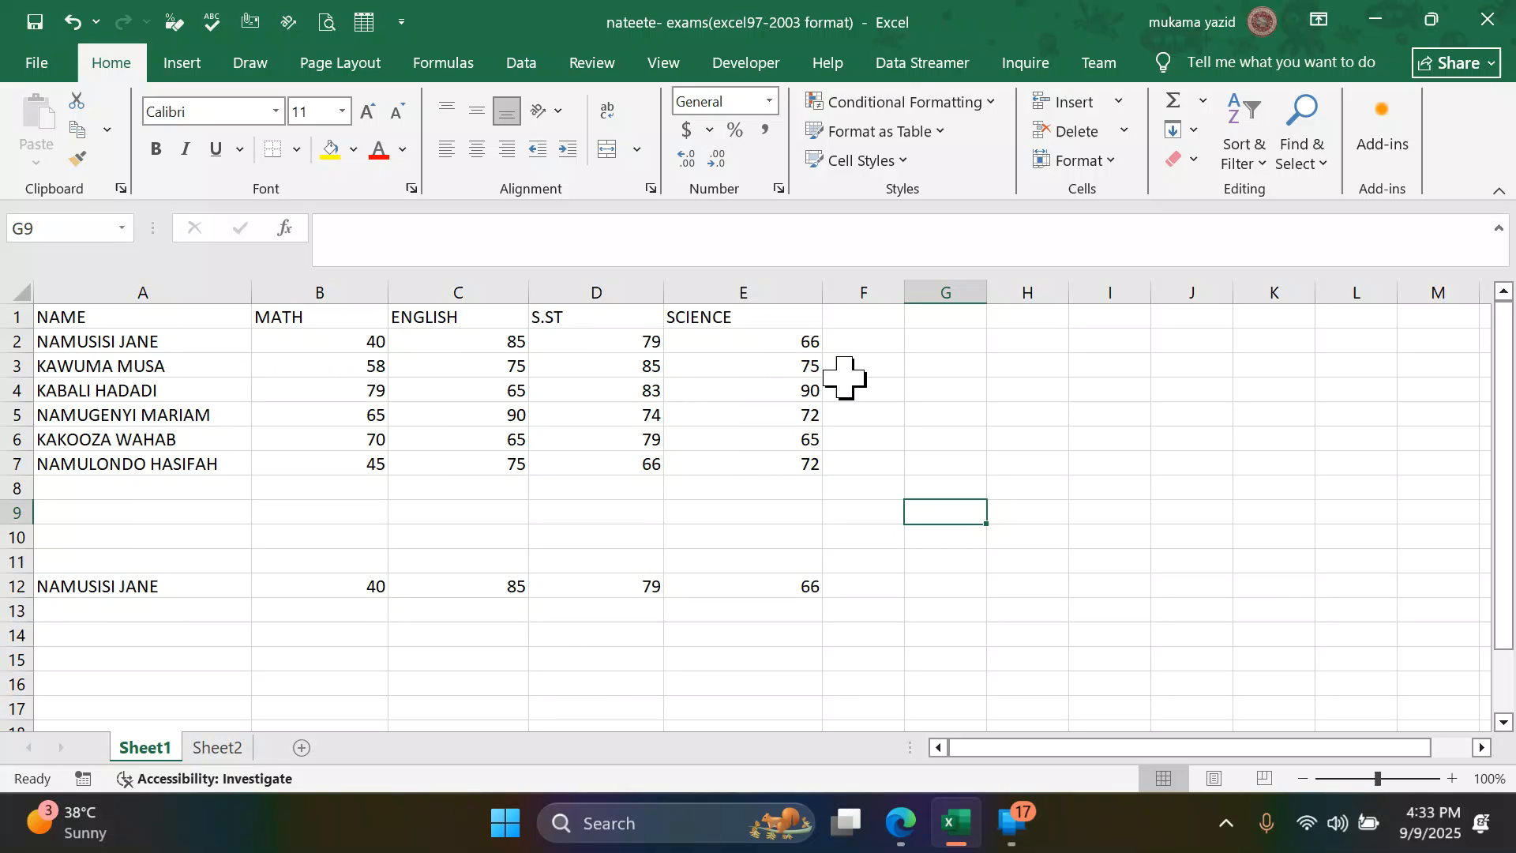
# - Enter the heading NUMBER in cell F1 and the starting value 1 in cell F2
pyautogui.click(867, 320)
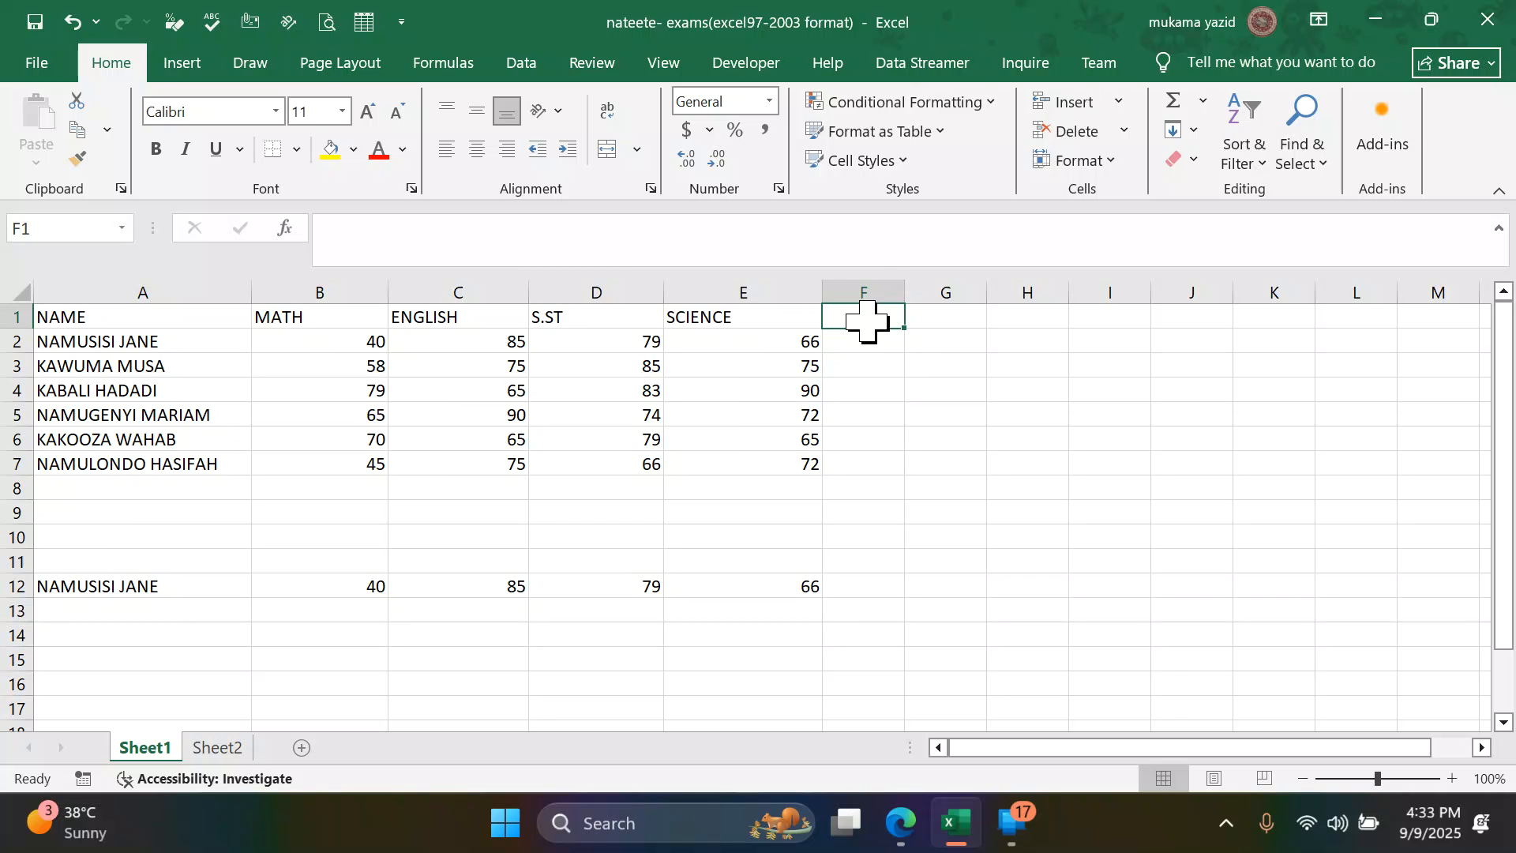
pyautogui.write('NUMBER')
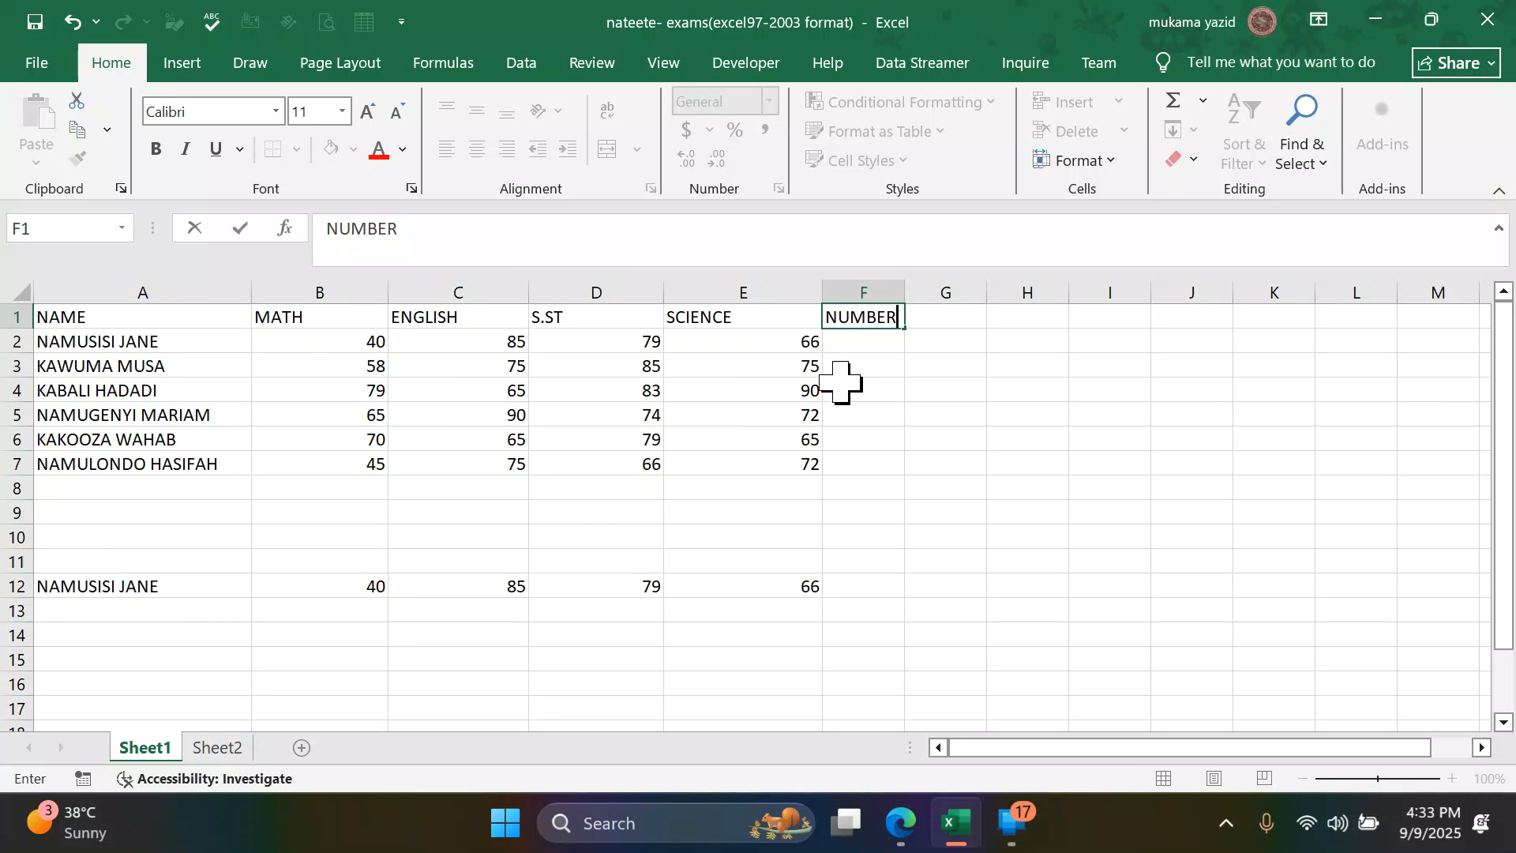
pyautogui.click(868, 343)
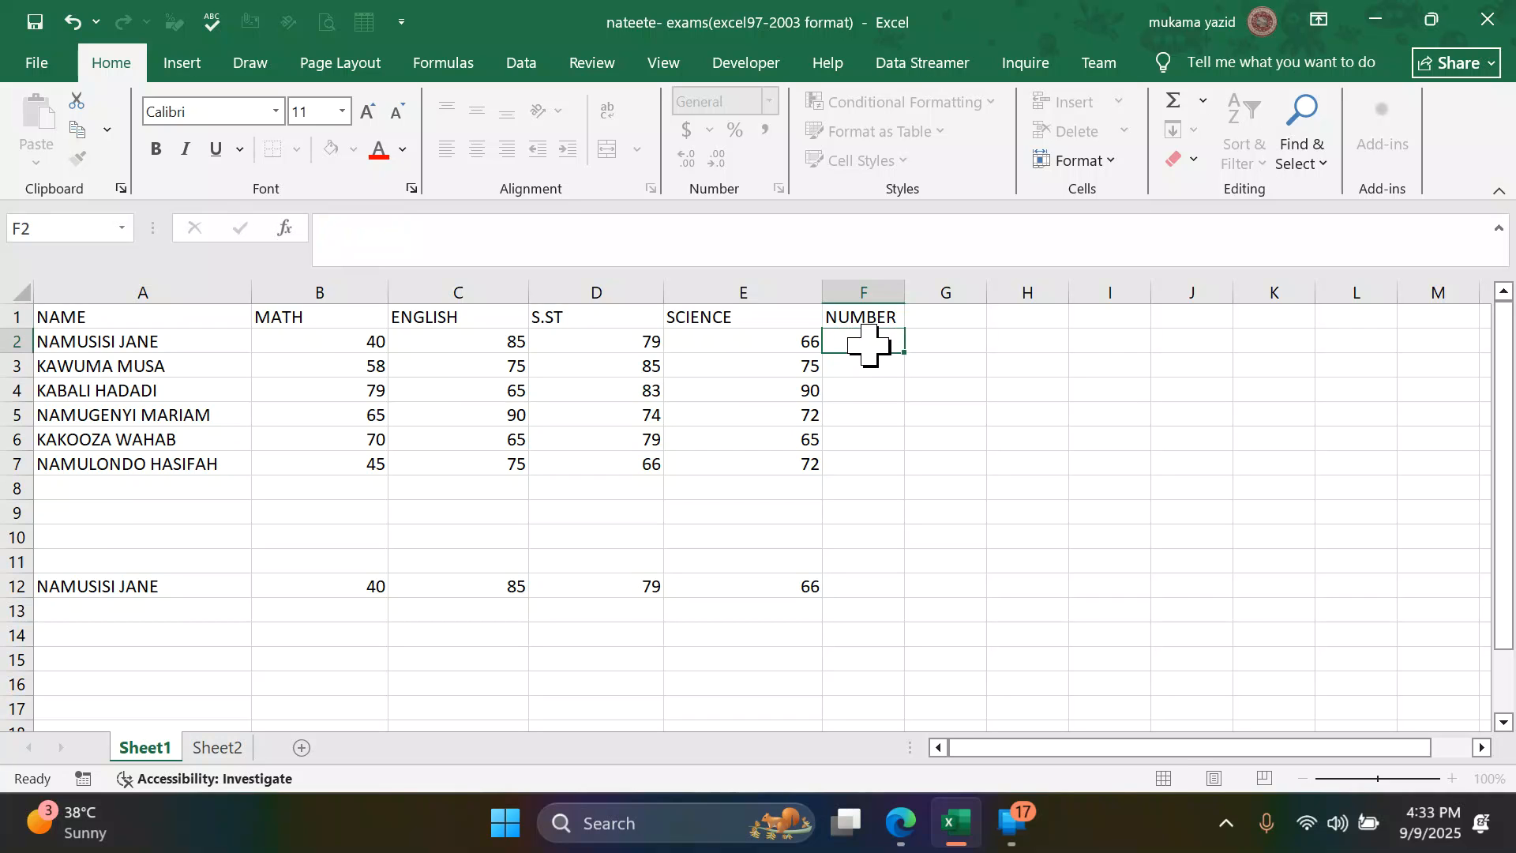
pyautogui.write('1')
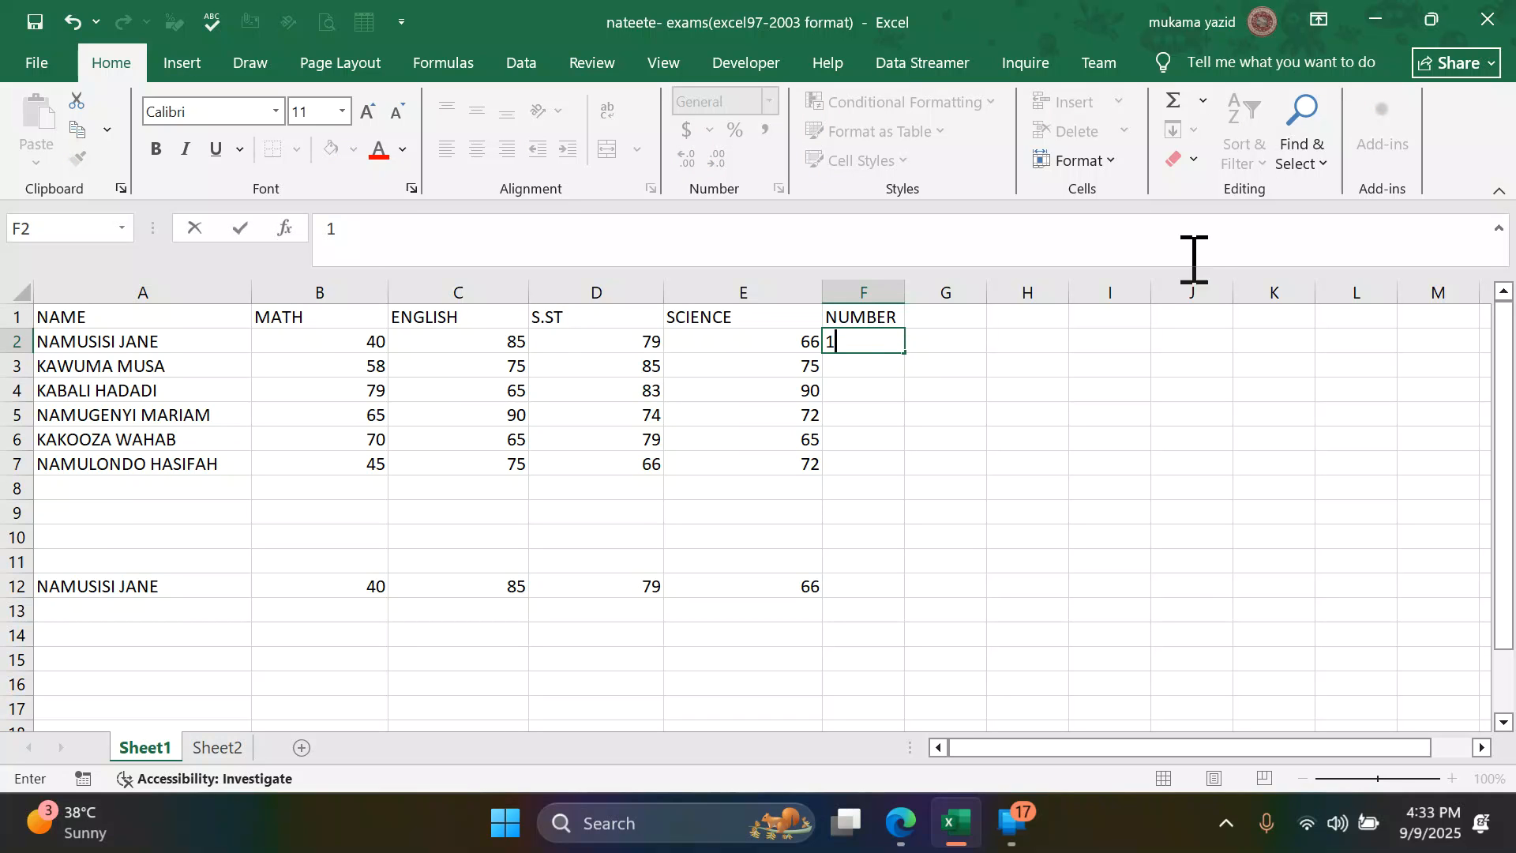
pyautogui.click(974, 408)
pyautogui.click(874, 344)
# - Extend the 1 in F2 down the column as a fill series and trim it to the numbers 1–10 in F2:F11
pyautogui.moveTo(910, 354); pyautogui.dragTo(921, 632)
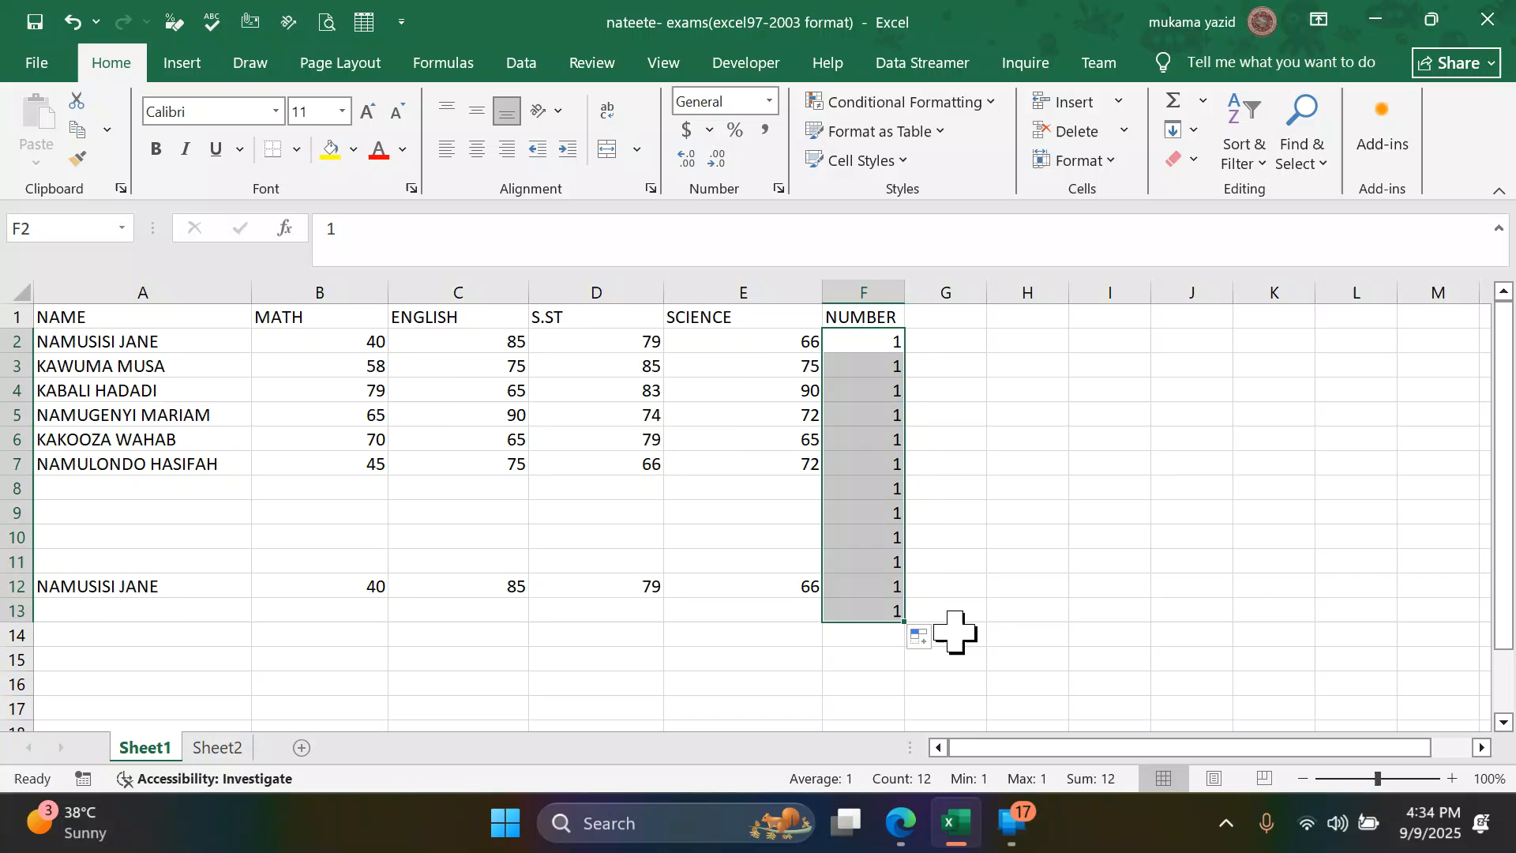
pyautogui.click(930, 641)
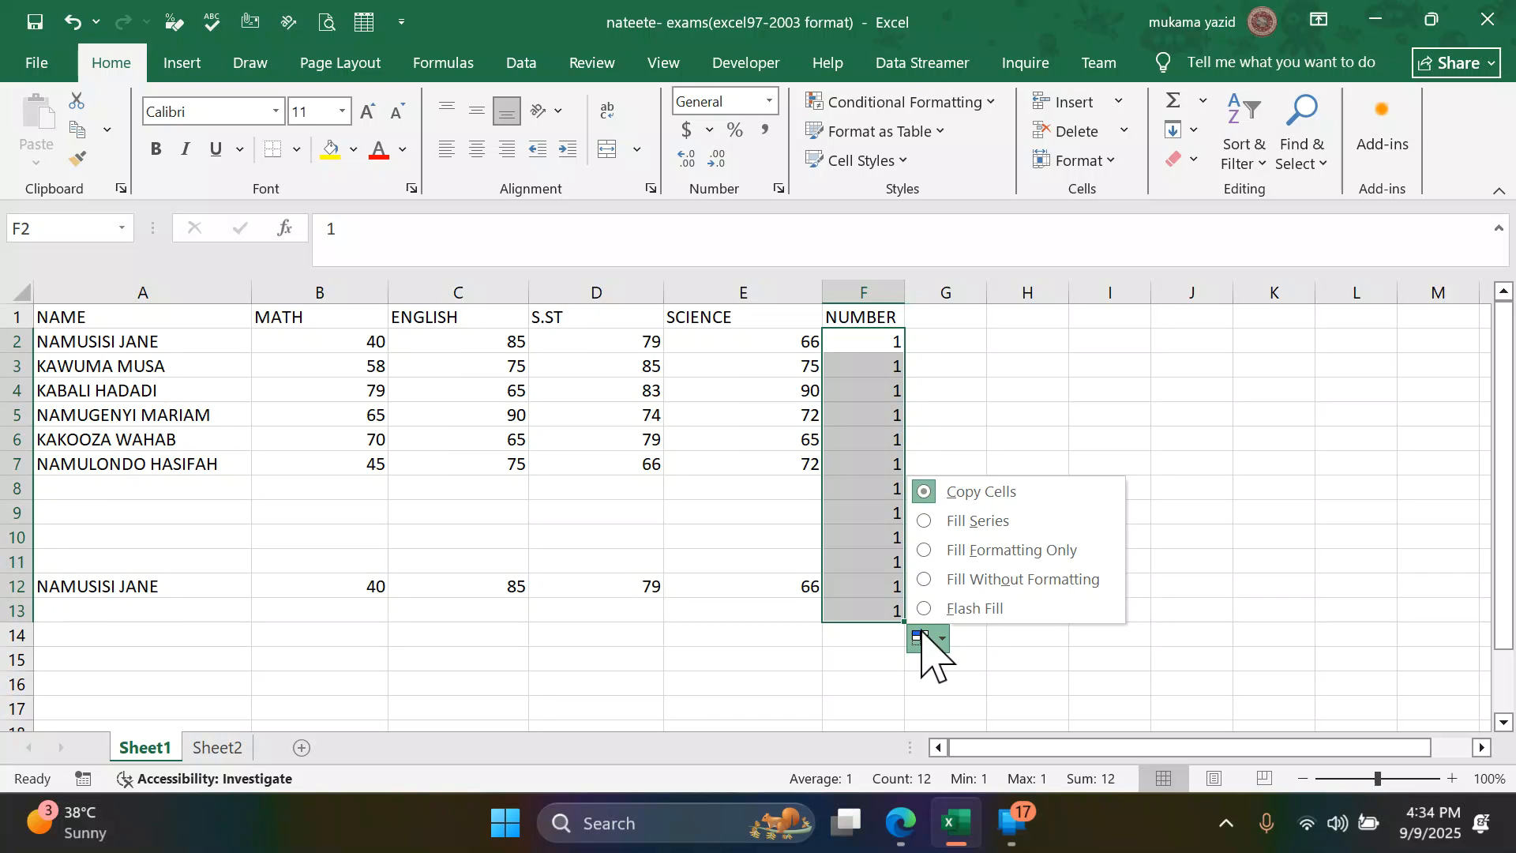
pyautogui.click(931, 612)
pyautogui.click(979, 356)
pyautogui.click(880, 340)
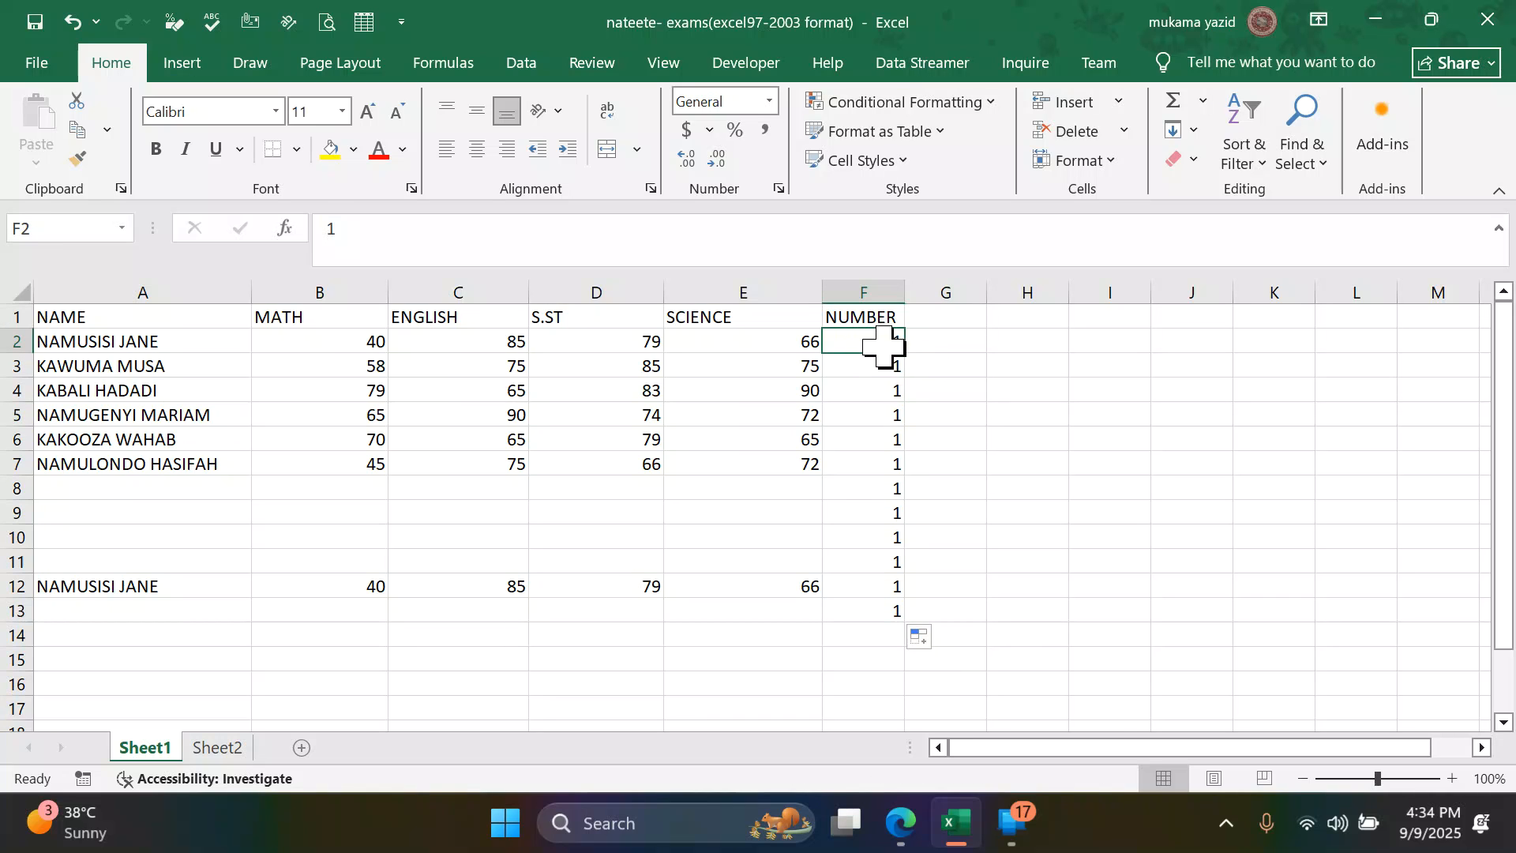
pyautogui.click(926, 639)
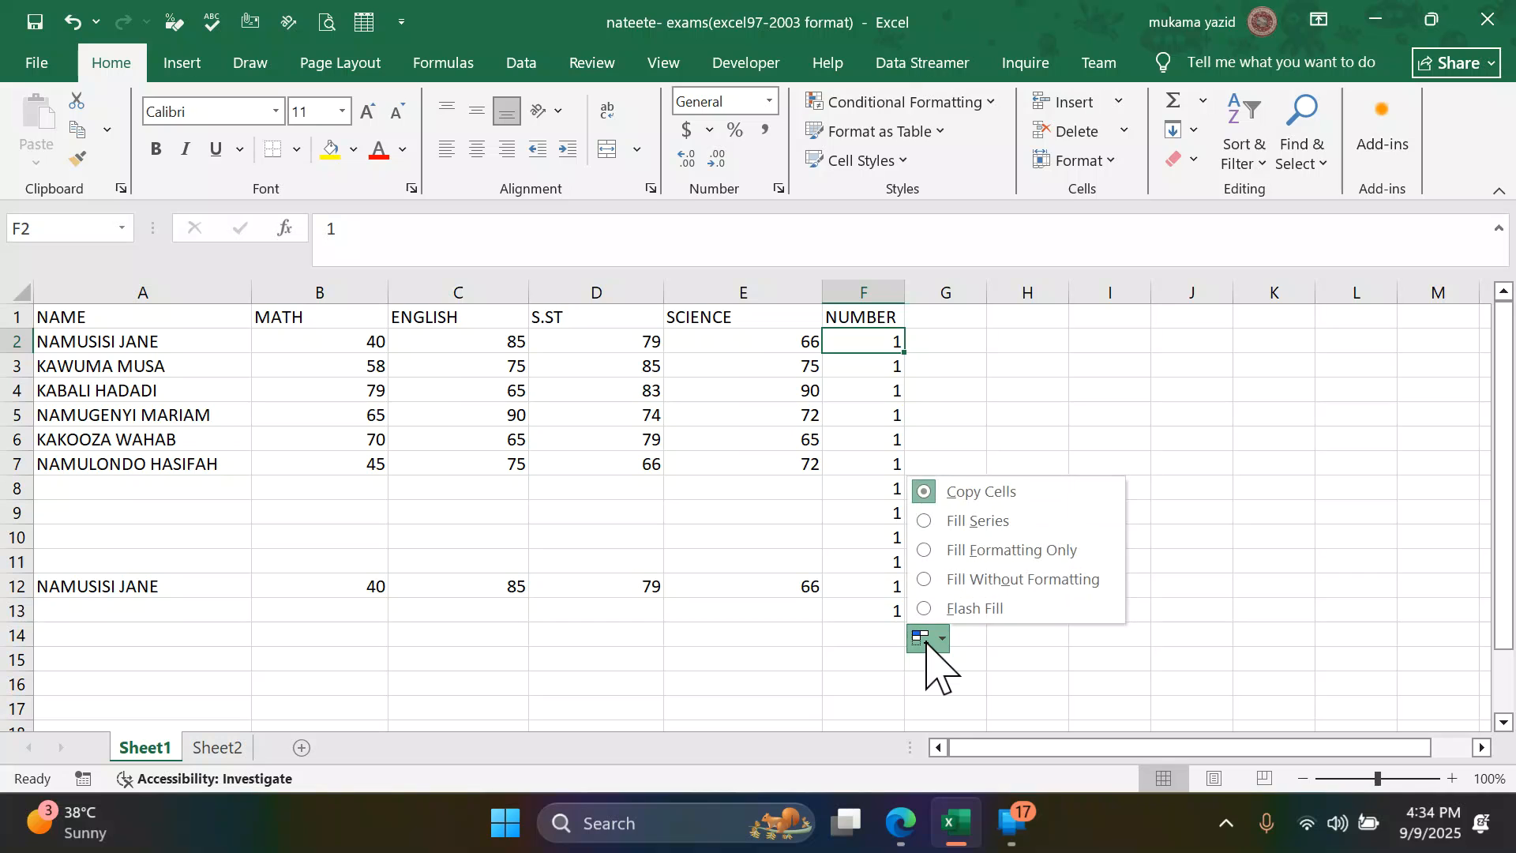
pyautogui.click(961, 523)
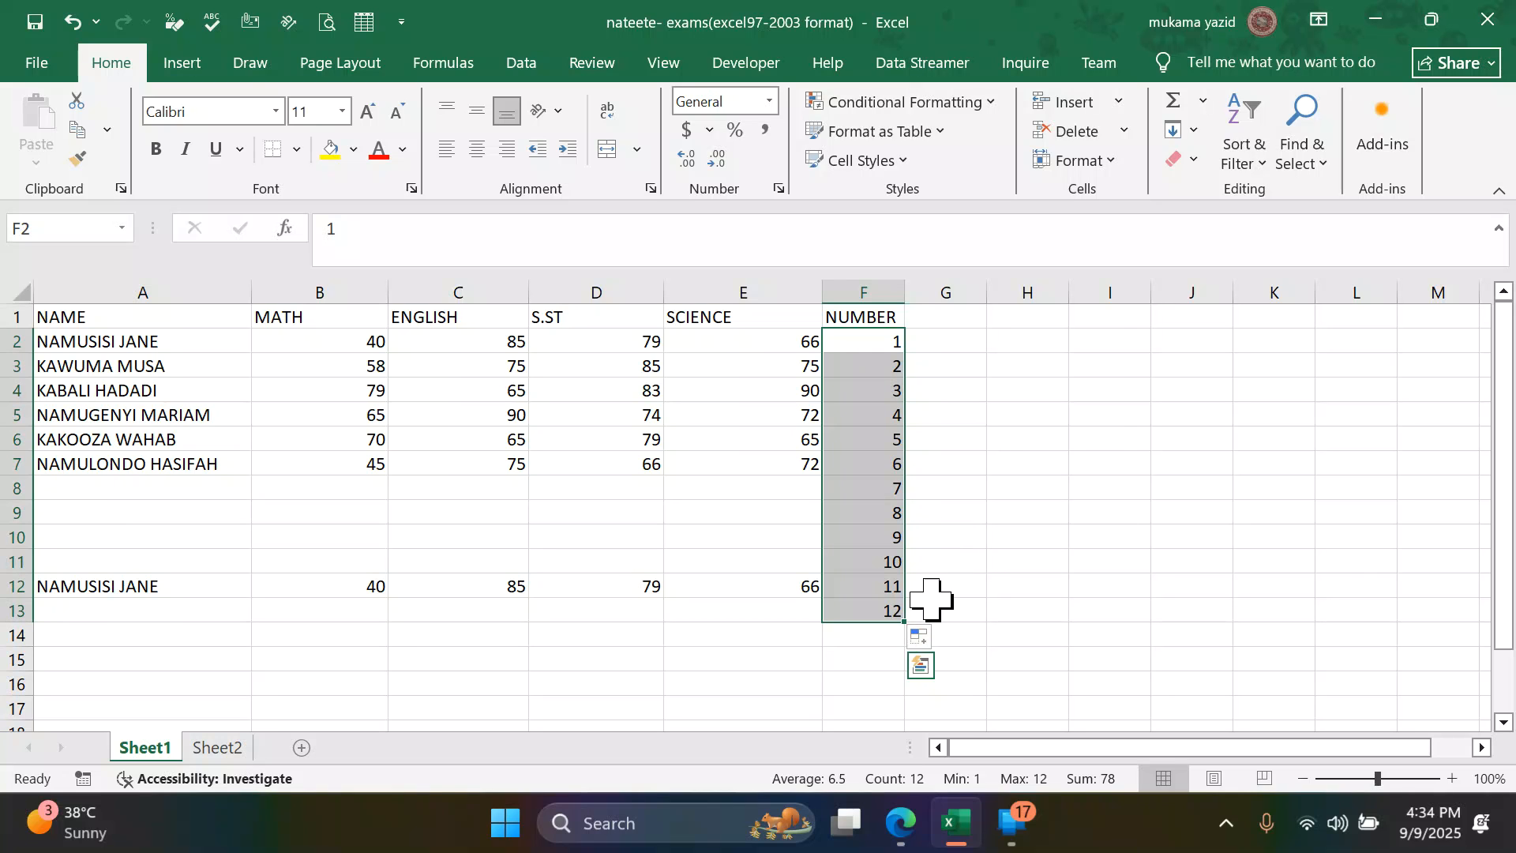
pyautogui.moveTo(903, 622); pyautogui.dragTo(897, 574)
pyautogui.click(983, 556)
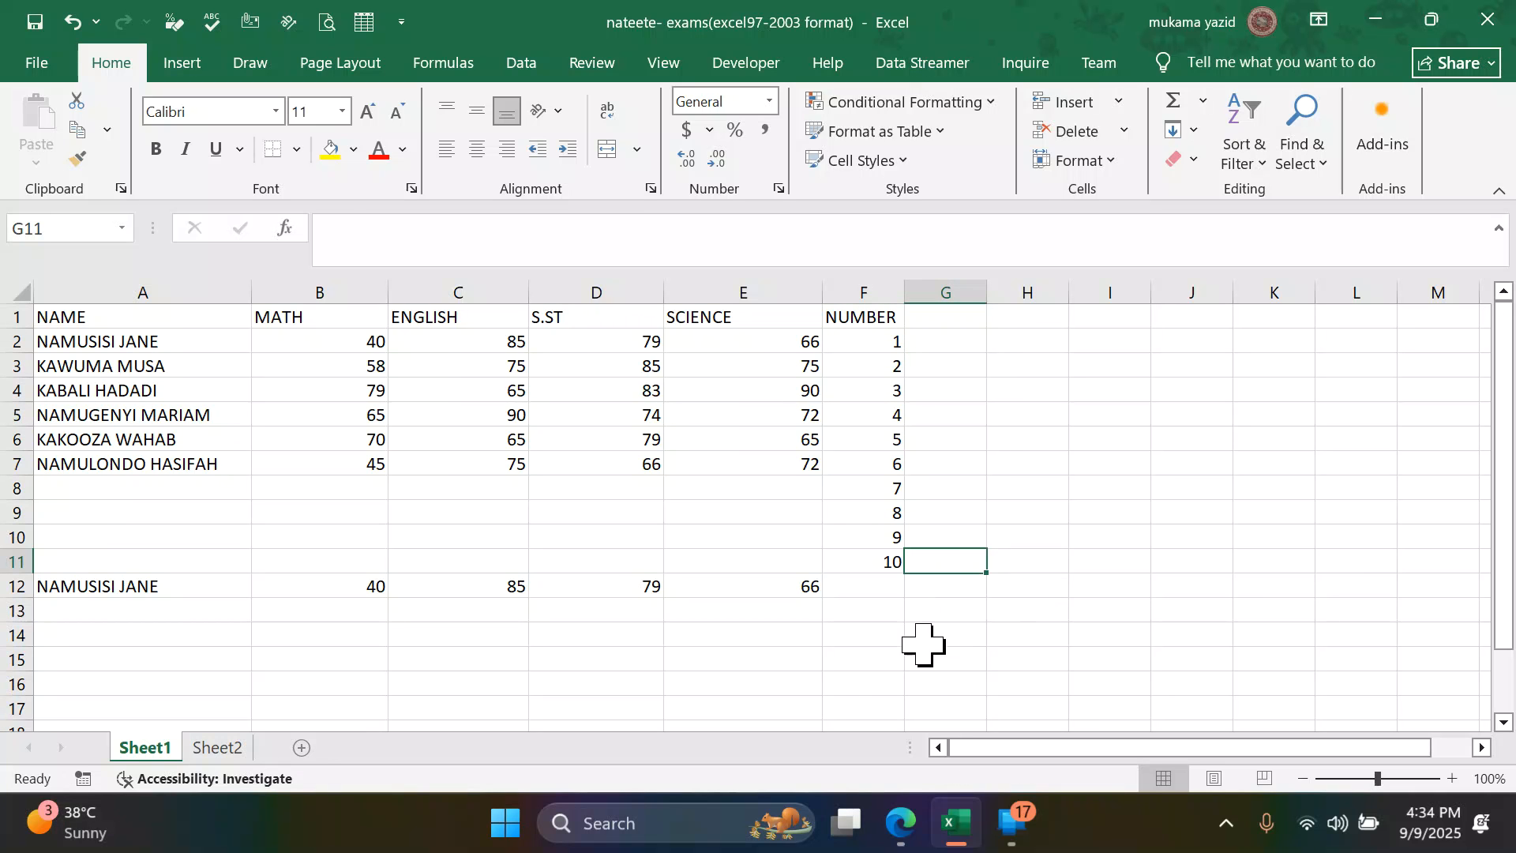
# - Switch to the practice questions PDF in Edge and read the tasks that follow the number fill
pyautogui.click(900, 821)
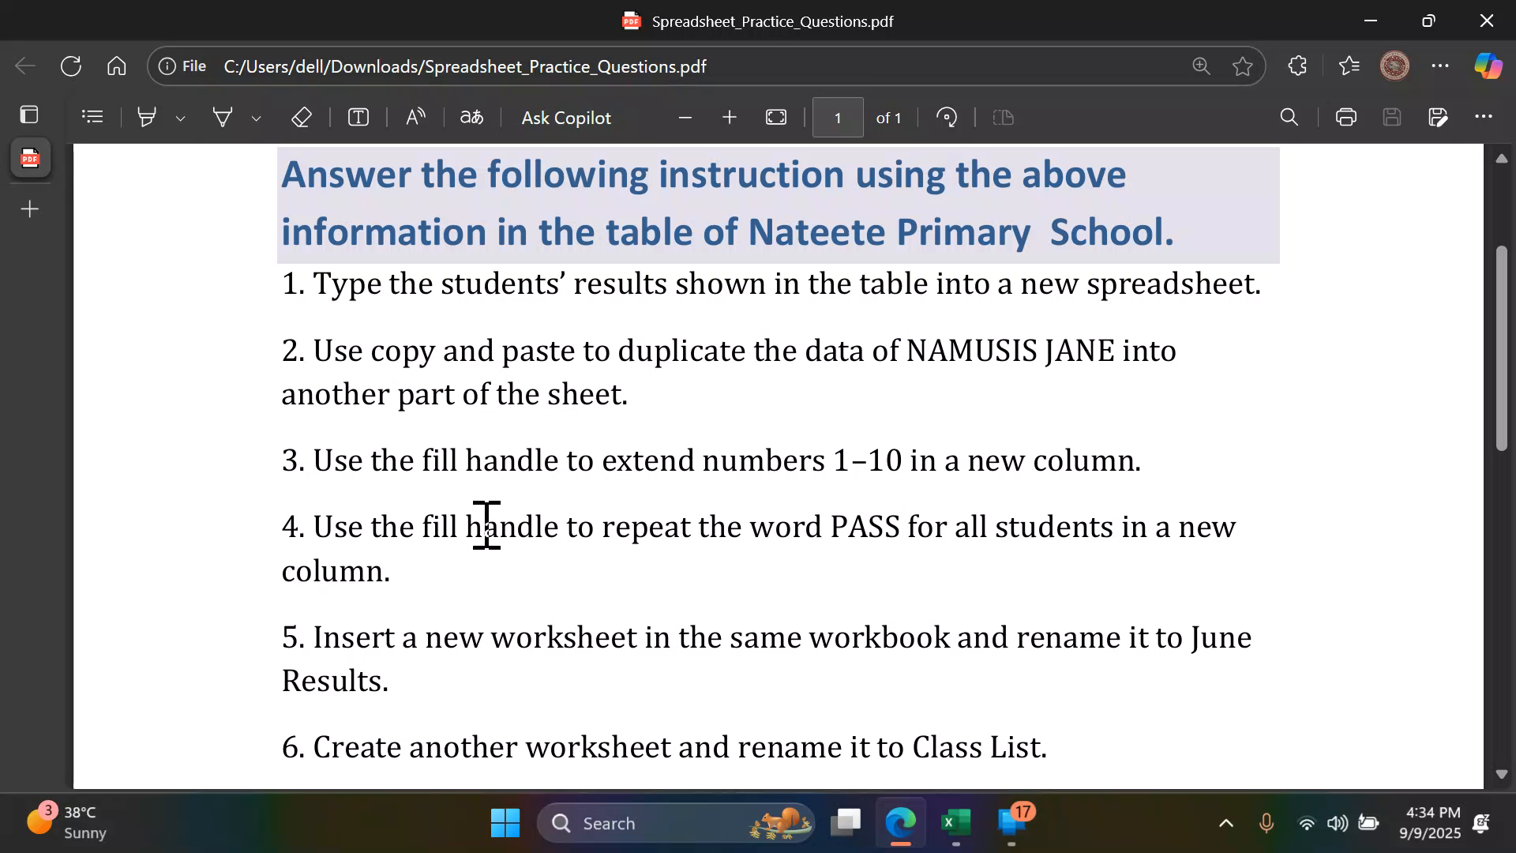
pyautogui.scroll(-2, 487, 525)
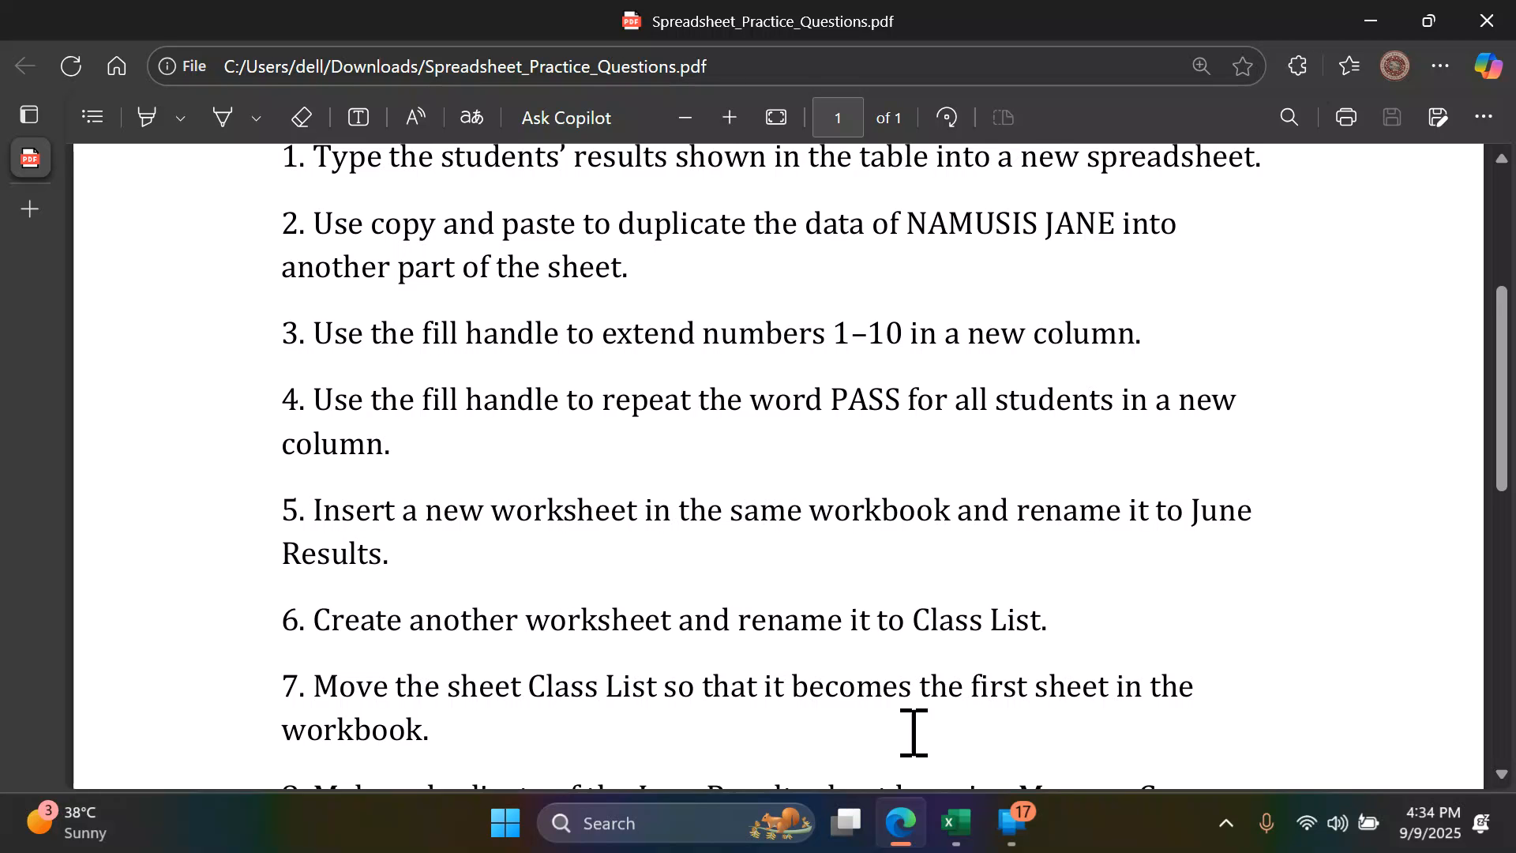
# - Switch to Excel, enter PASS in cell G2 and fill it down through G11
pyautogui.click(953, 822)
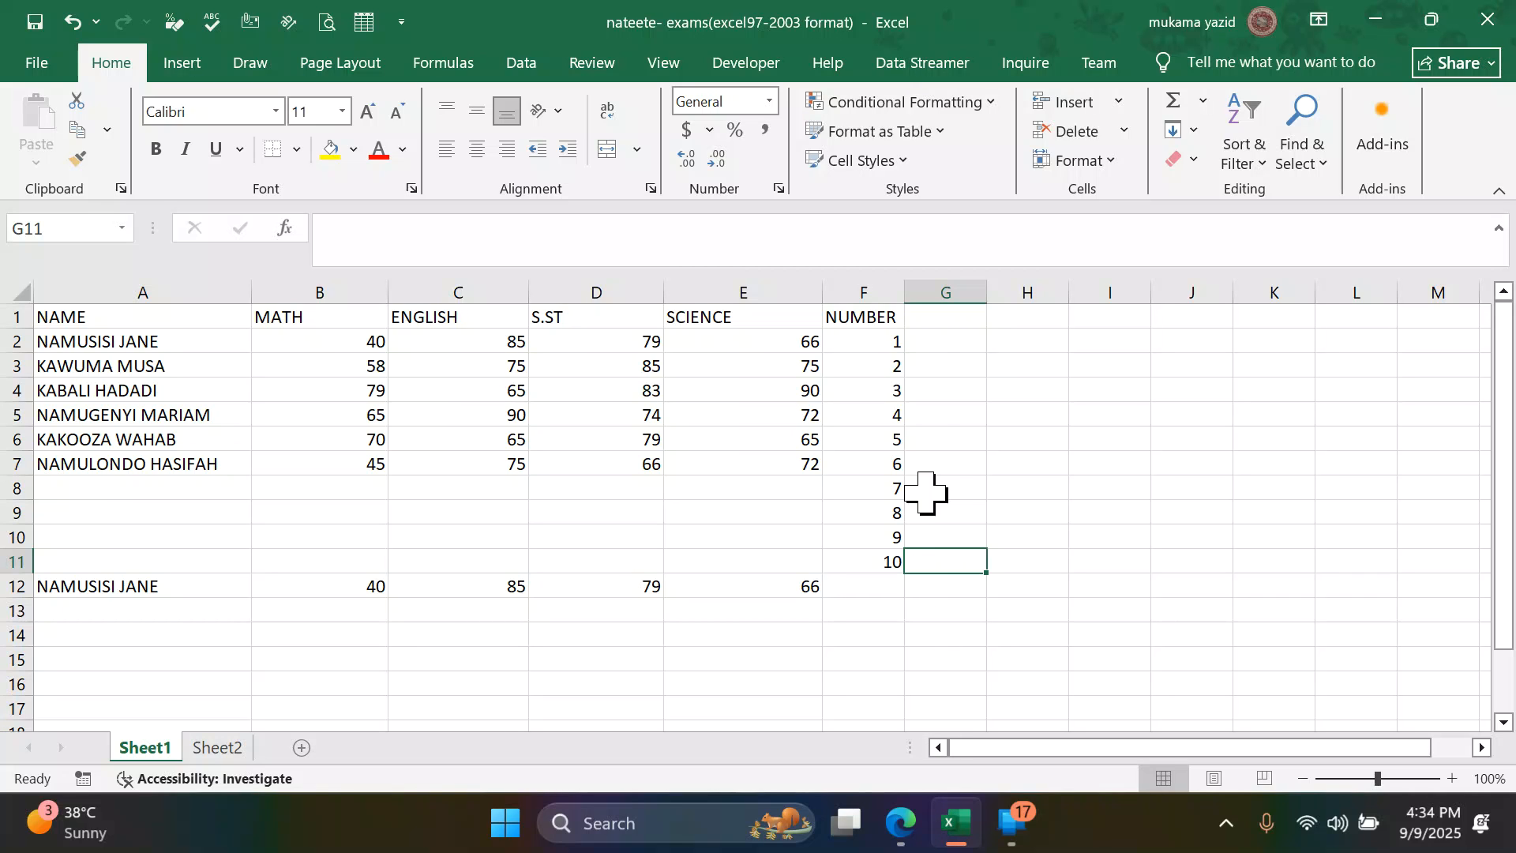
pyautogui.click(952, 338)
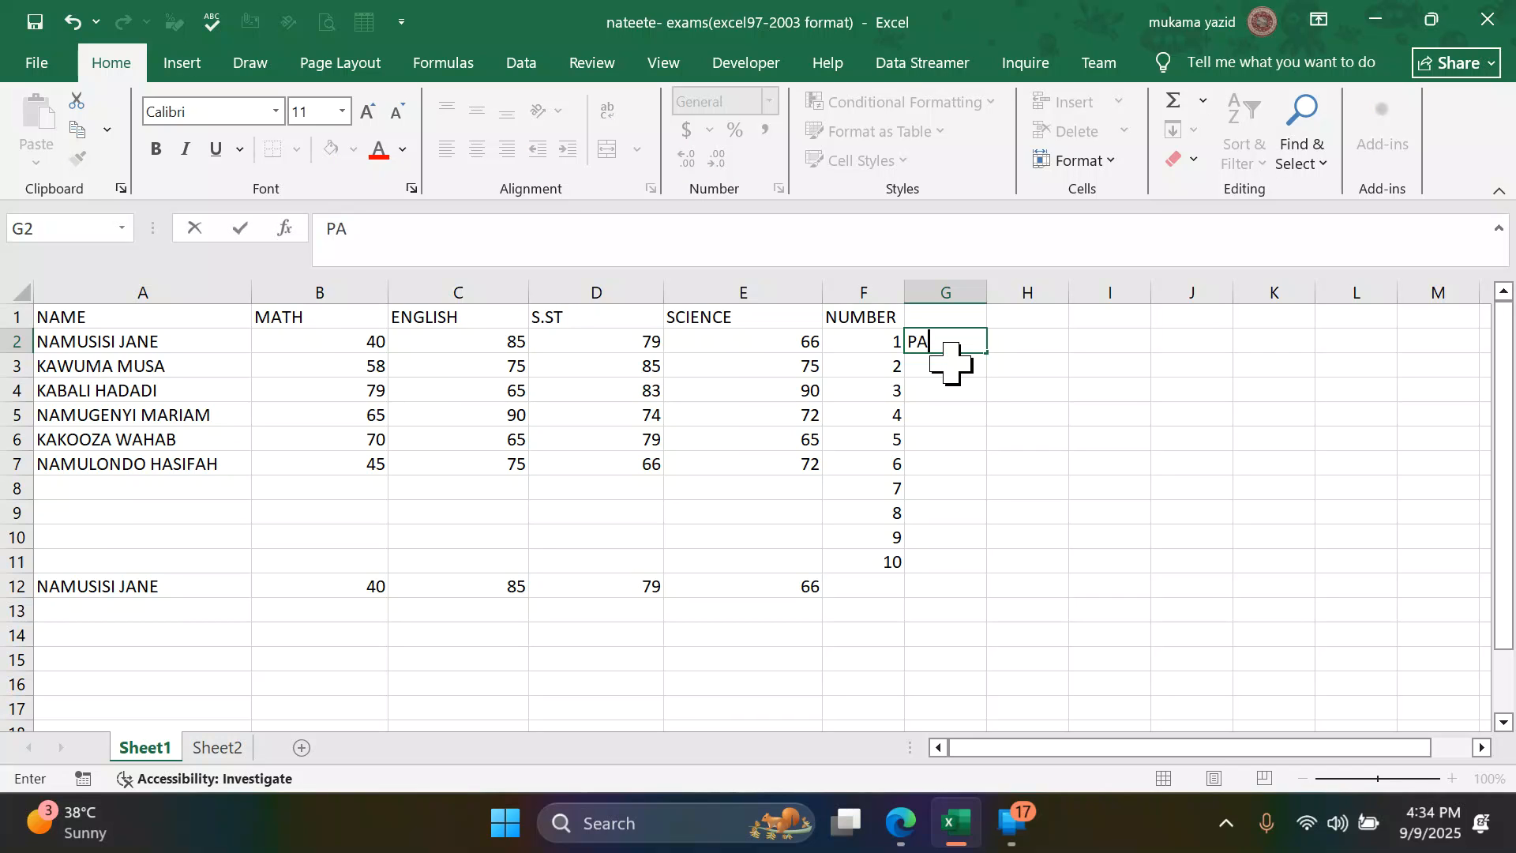
pyautogui.click(1051, 368)
pyautogui.click(965, 343)
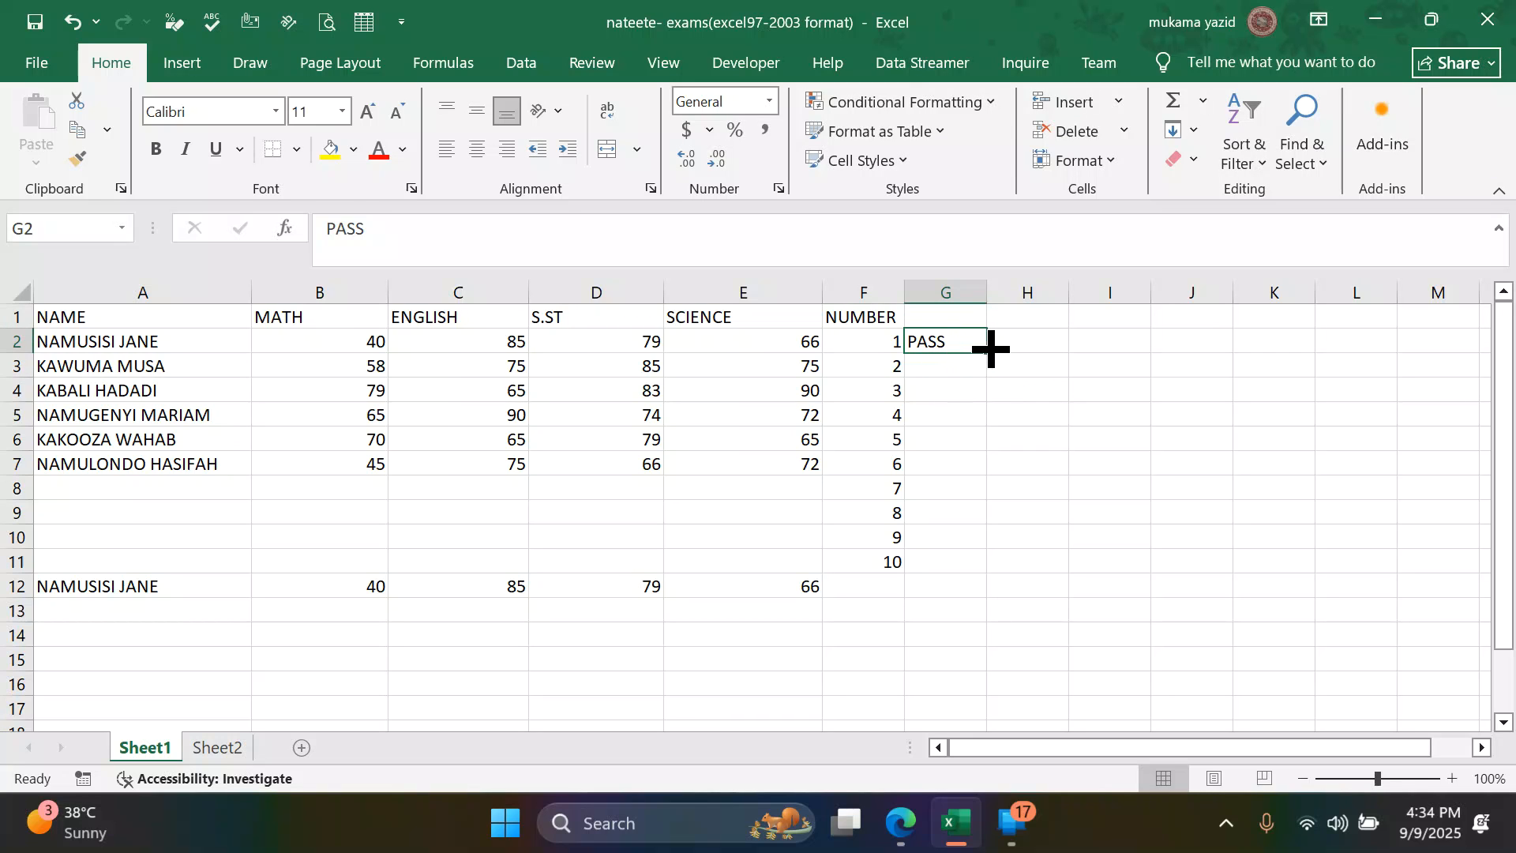
pyautogui.moveTo(987, 352); pyautogui.dragTo(999, 565)
pyautogui.click(1137, 515)
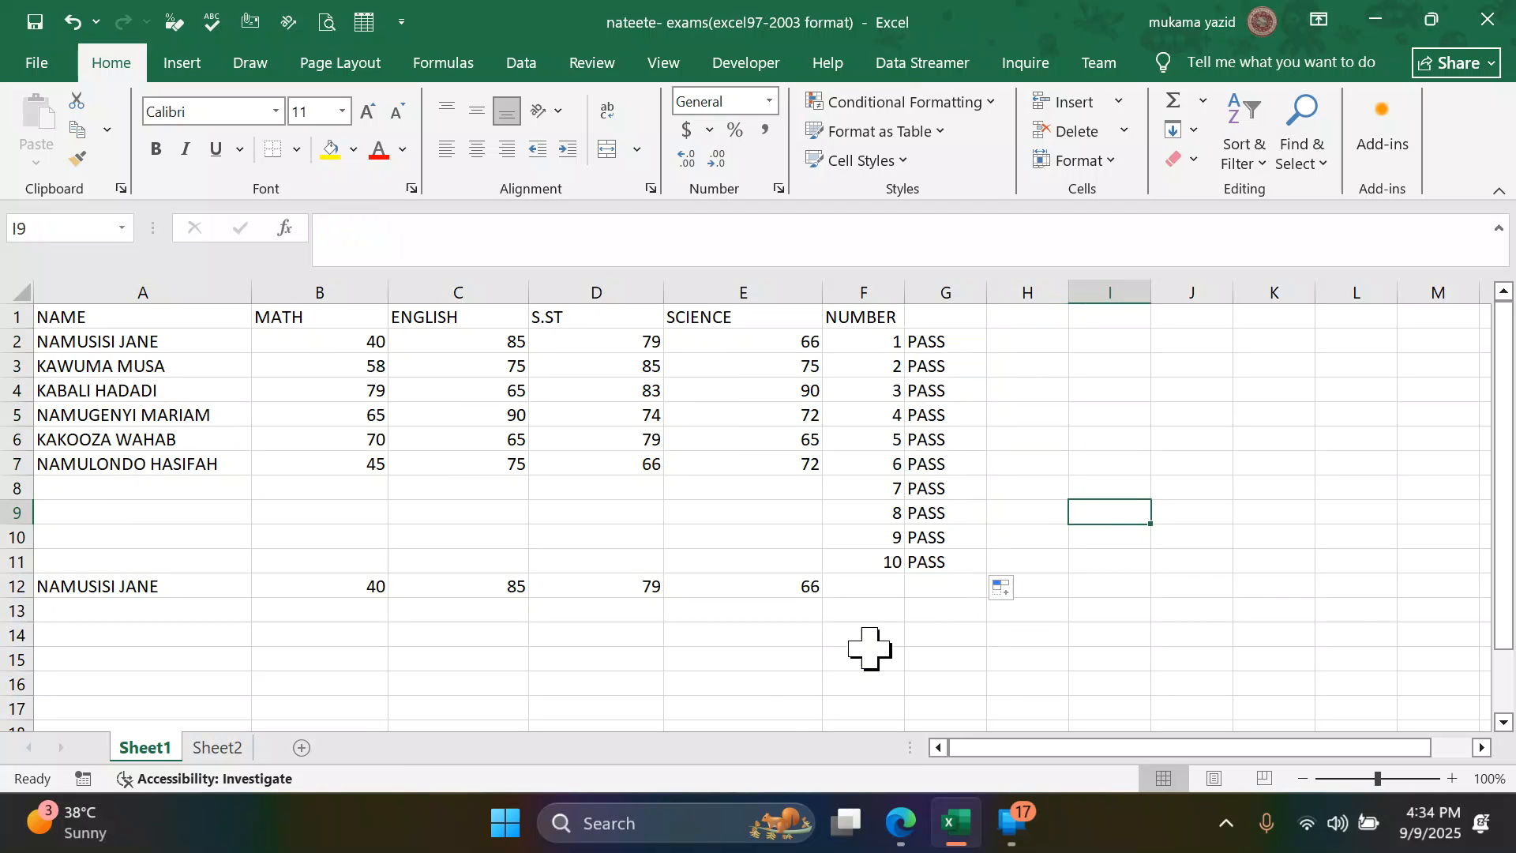
# - Switch to the practice questions PDF in Edge, read task 5 and highlight the required sheet name June Results
pyautogui.click(900, 823)
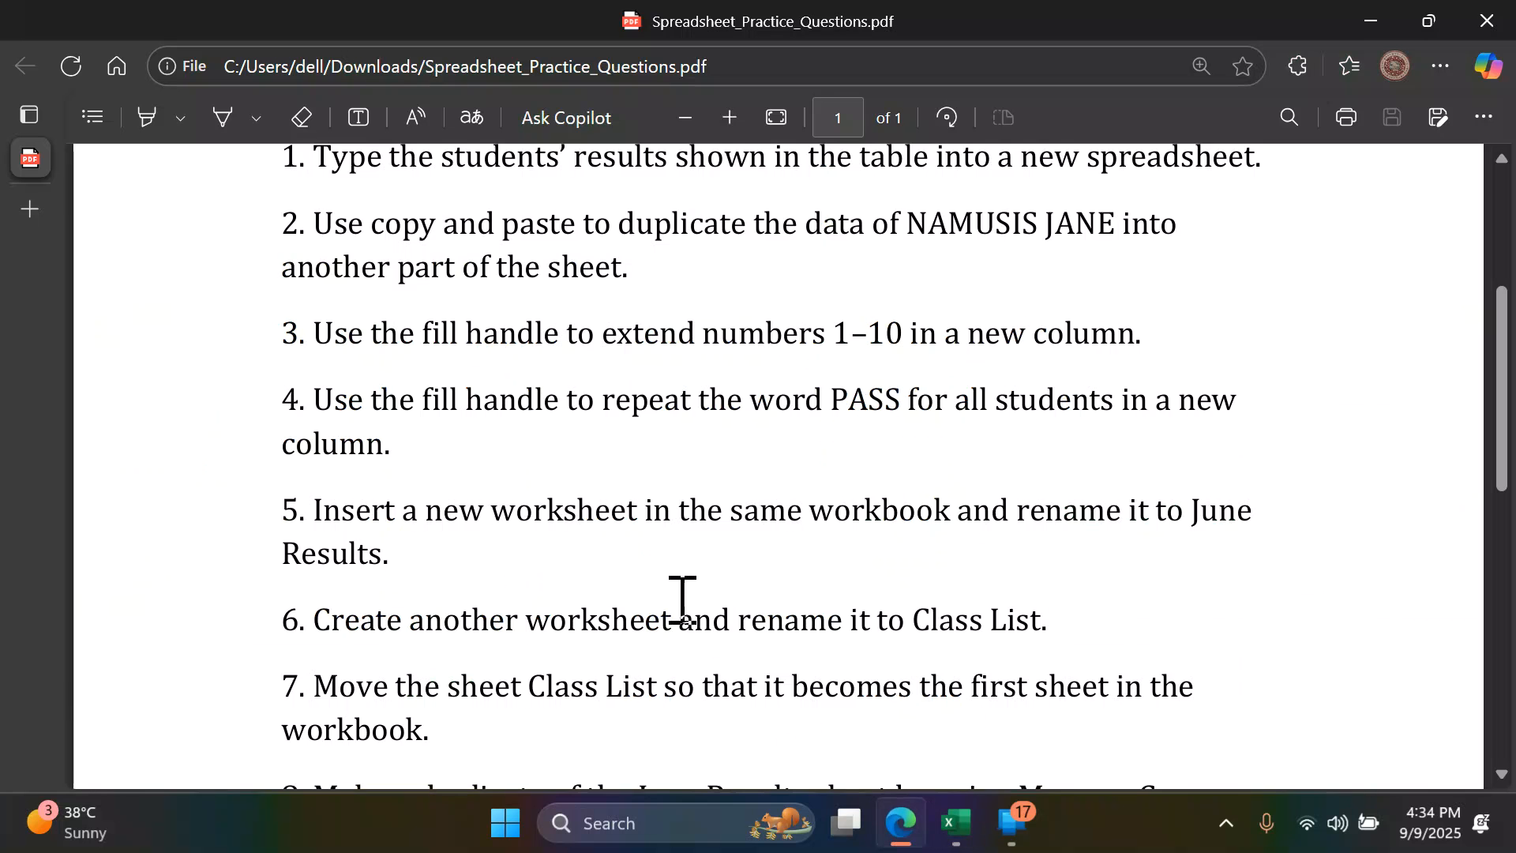
pyautogui.scroll(-2, 423, 541)
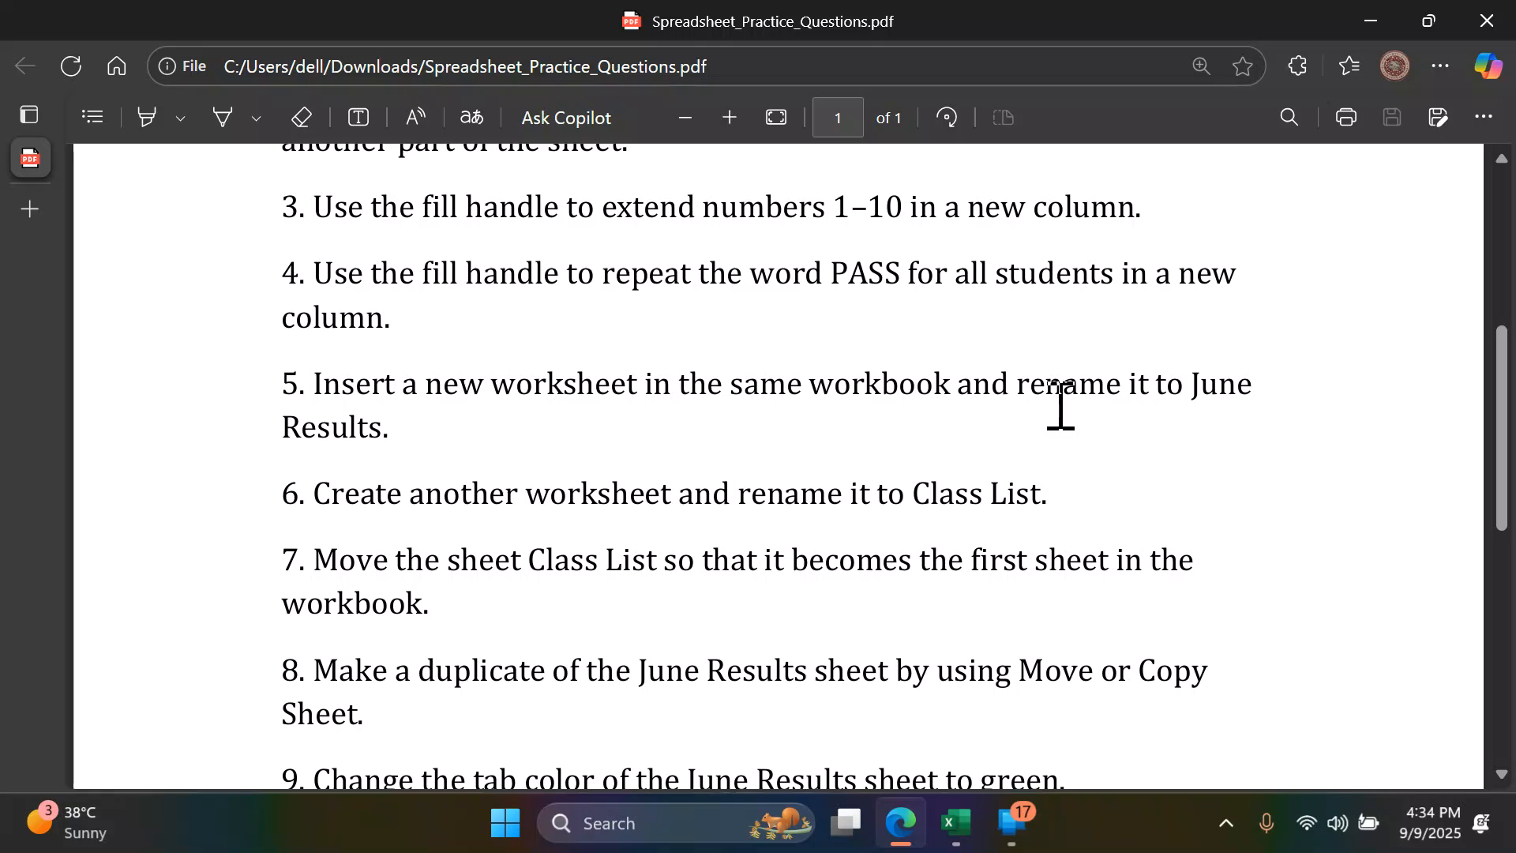
pyautogui.click(958, 825)
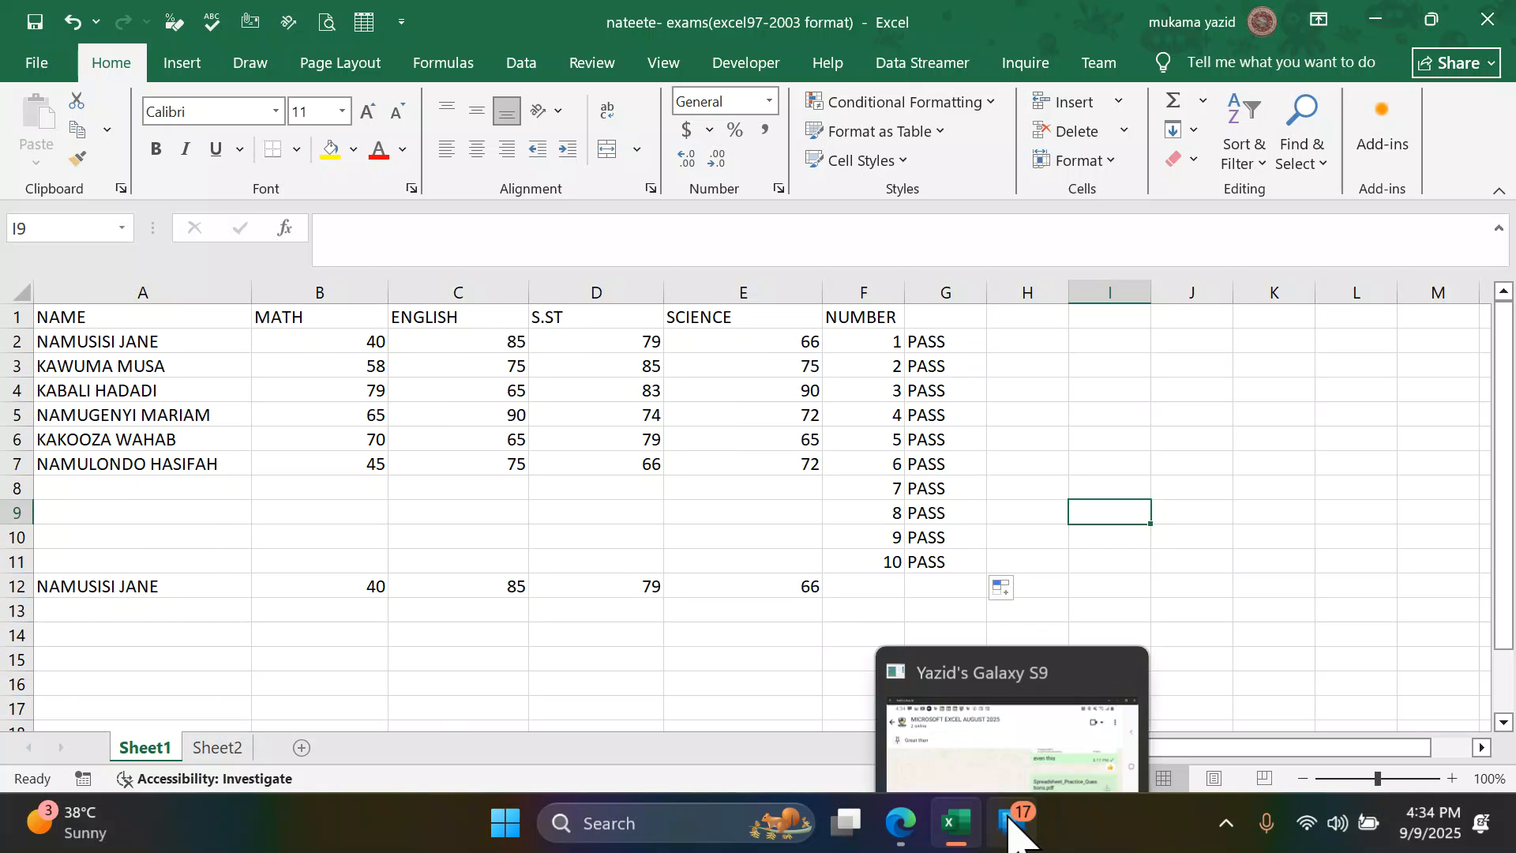
pyautogui.click(908, 825)
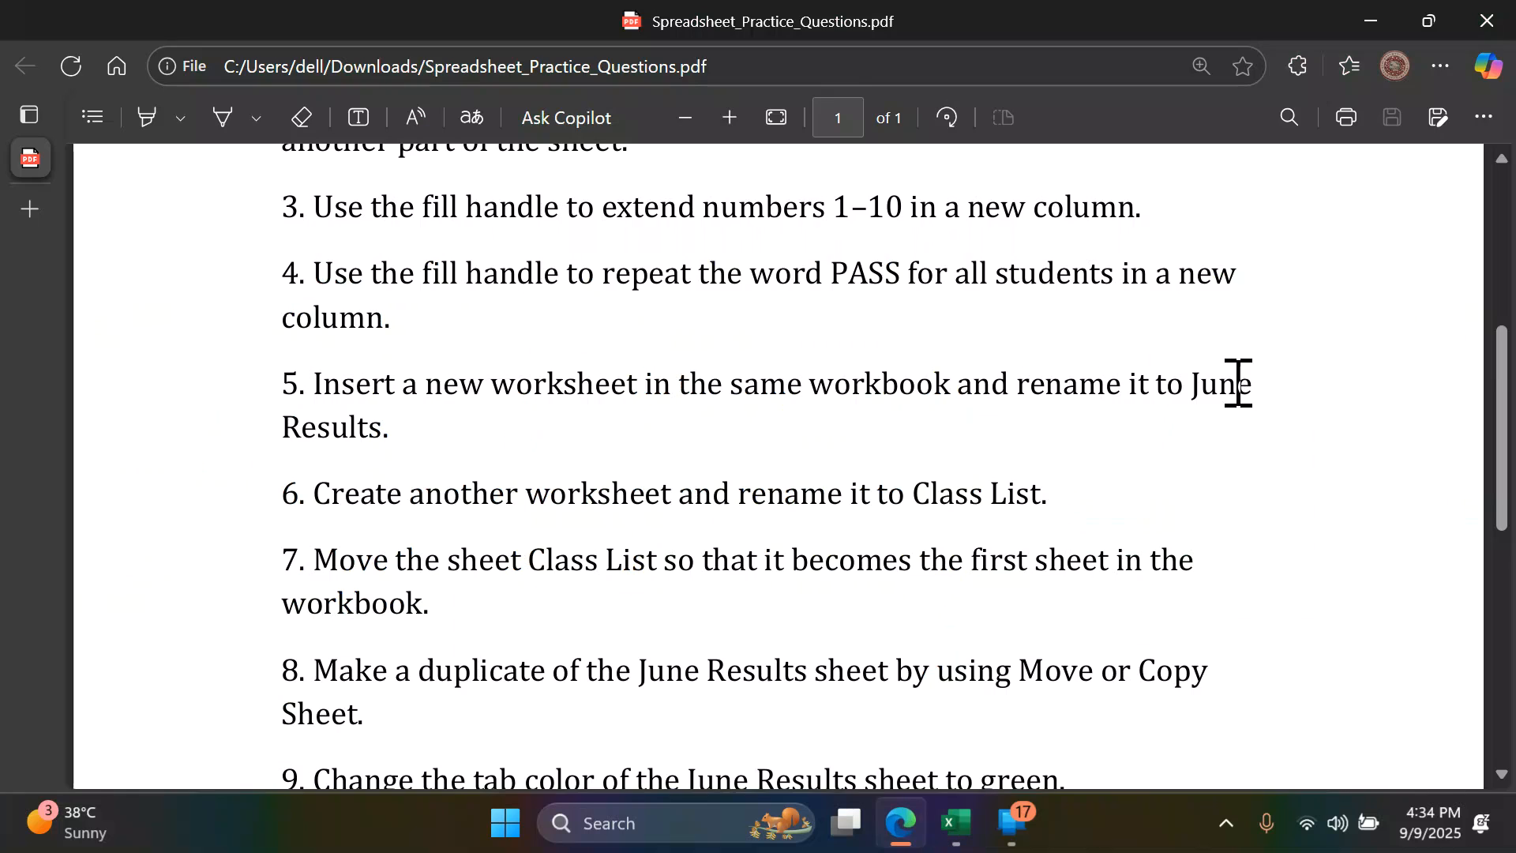
pyautogui.moveTo(1184, 392); pyautogui.dragTo(381, 436)
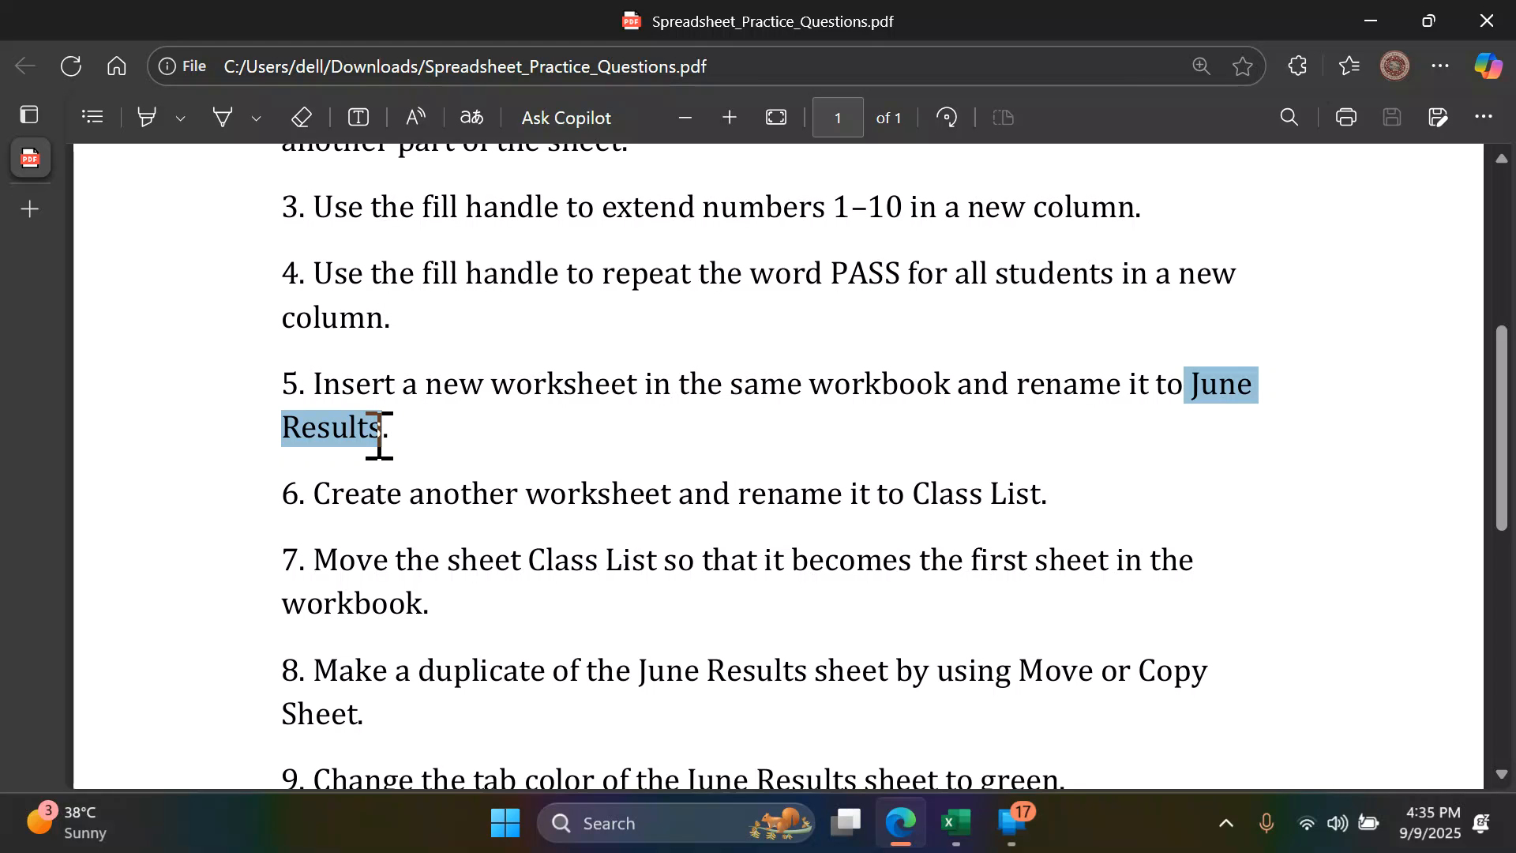
# - Return to Excel, insert a new worksheet and rename it June
pyautogui.click(955, 822)
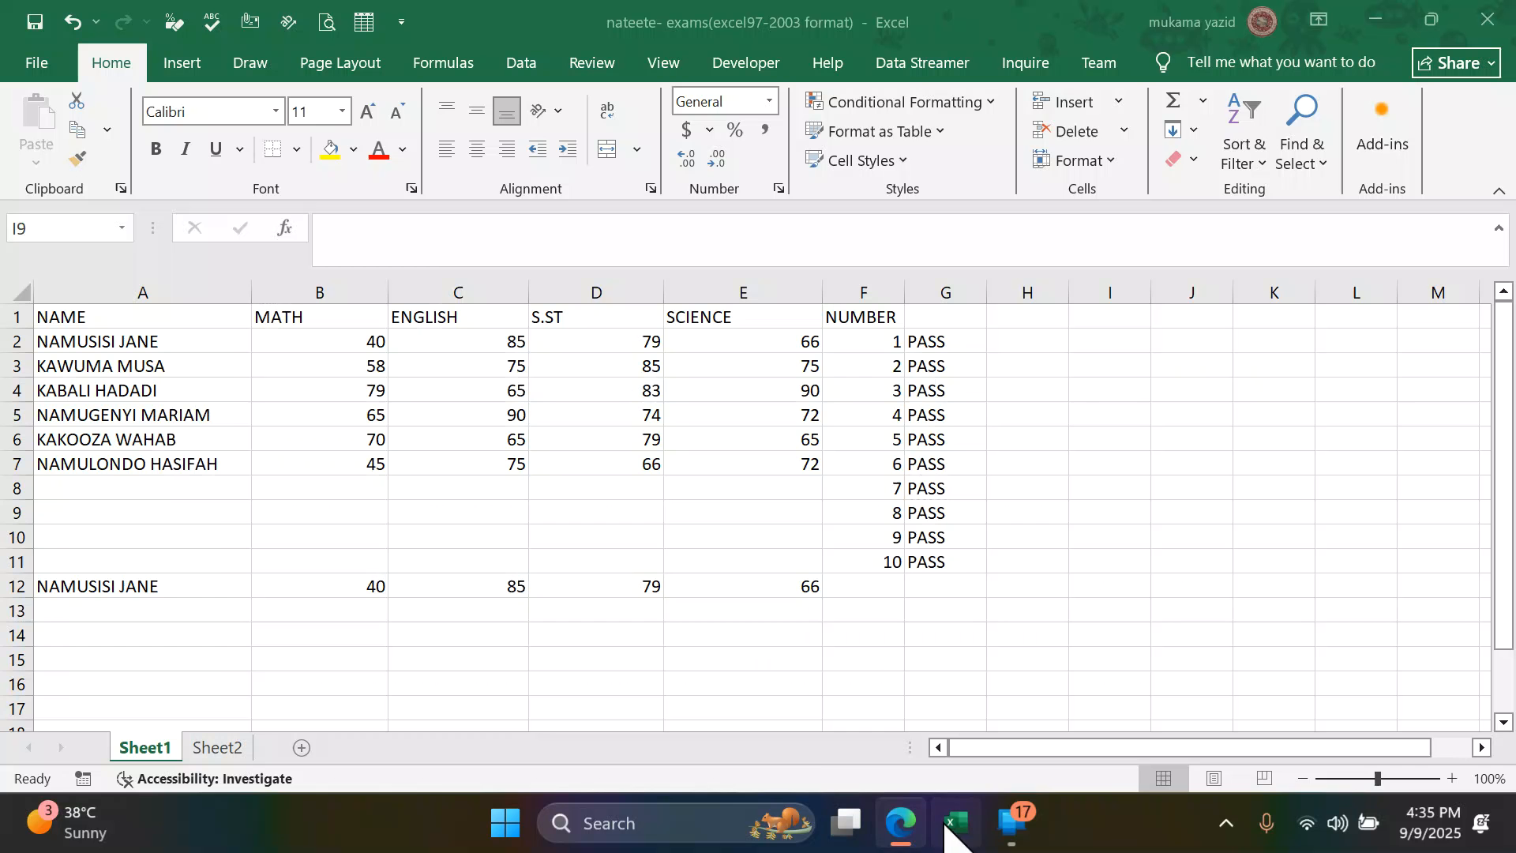
pyautogui.click(299, 748)
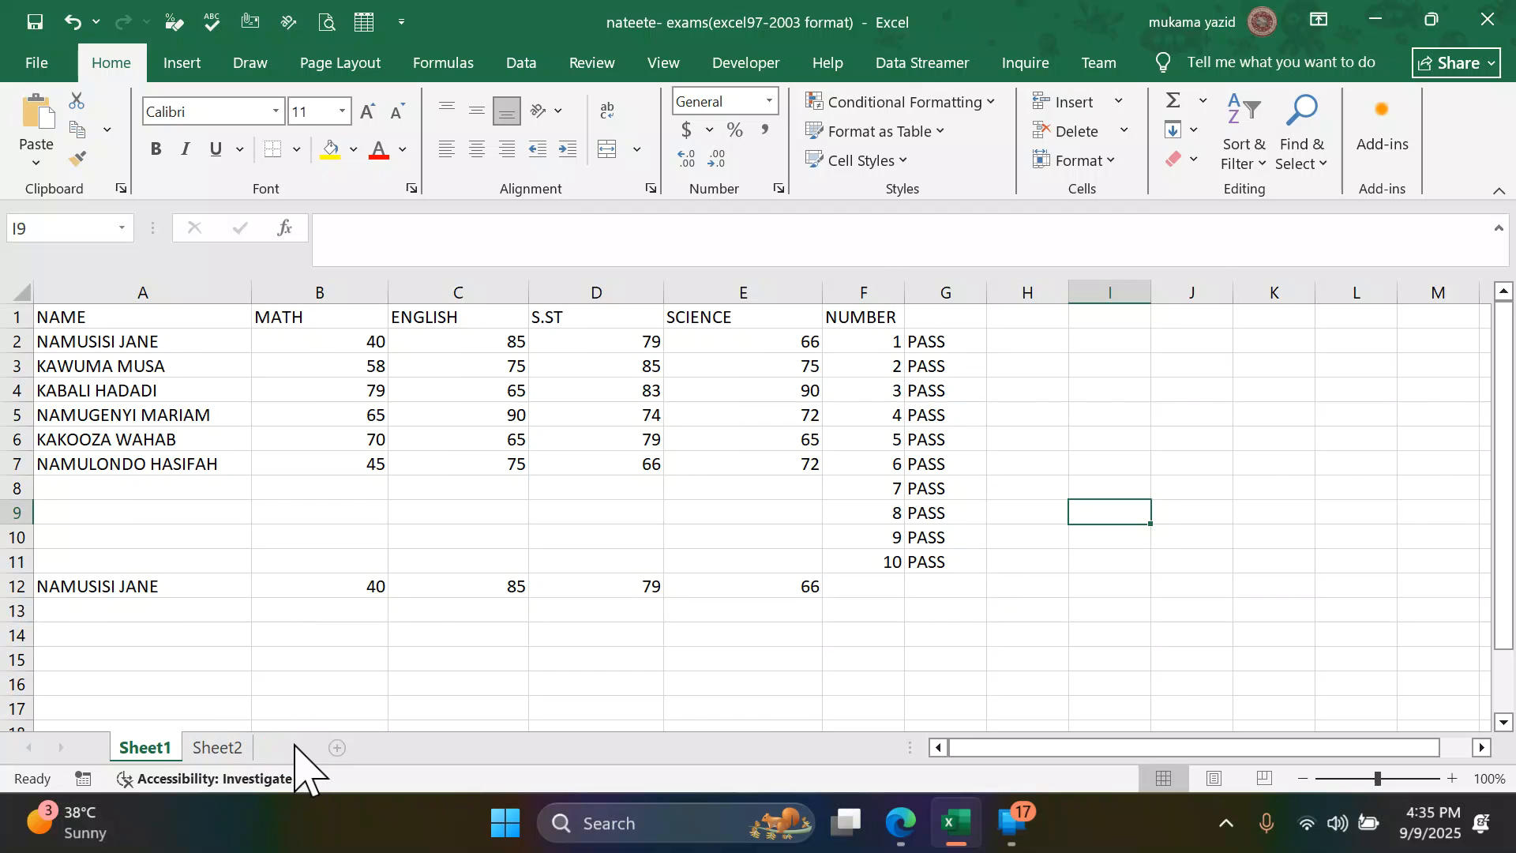
pyautogui.doubleClick(293, 746)
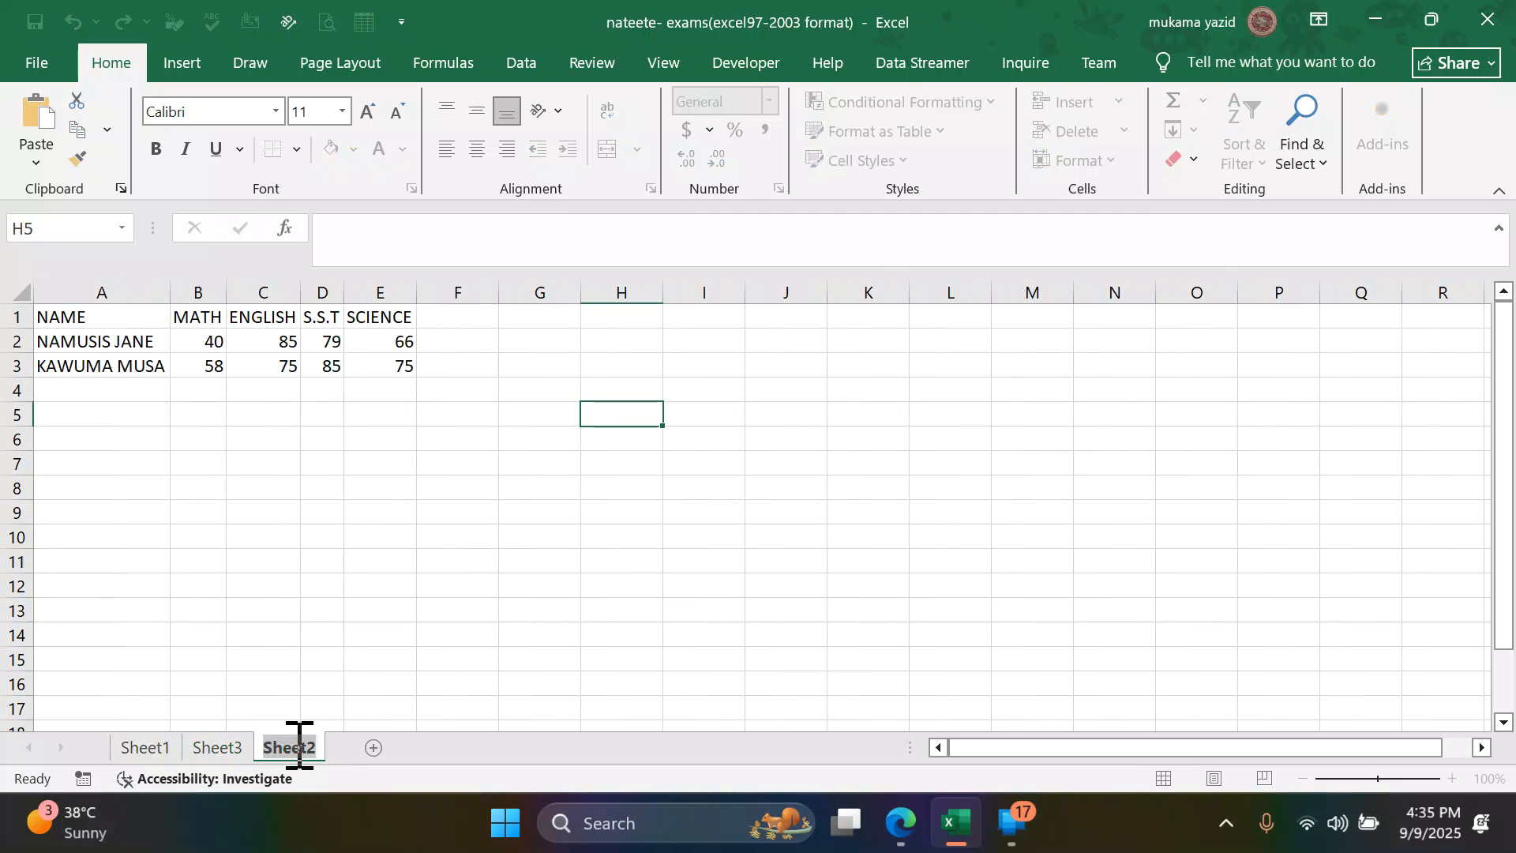
pyautogui.doubleClick(227, 748)
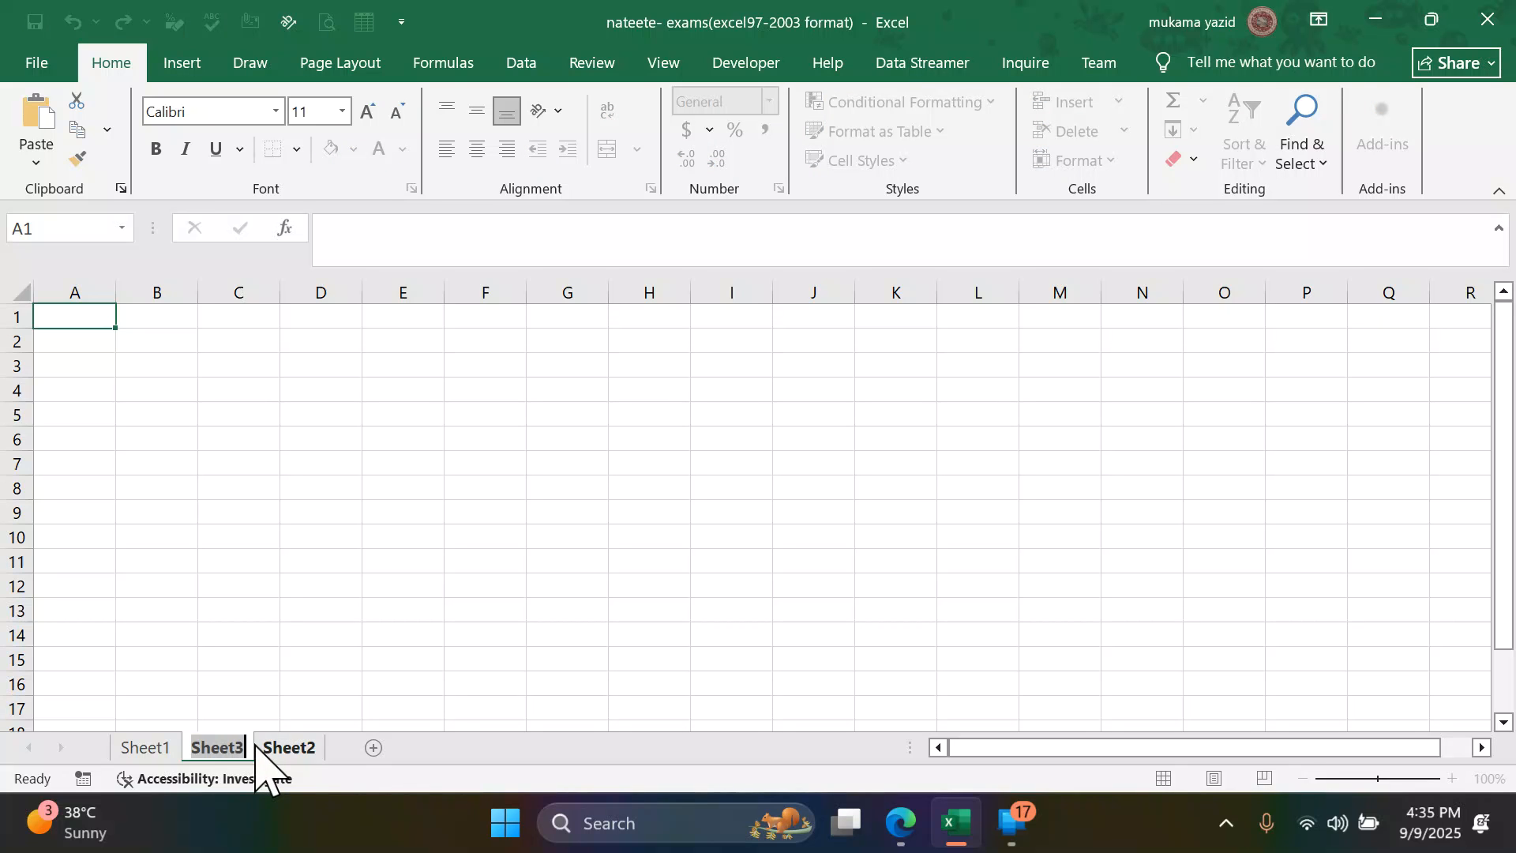
pyautogui.write('June')
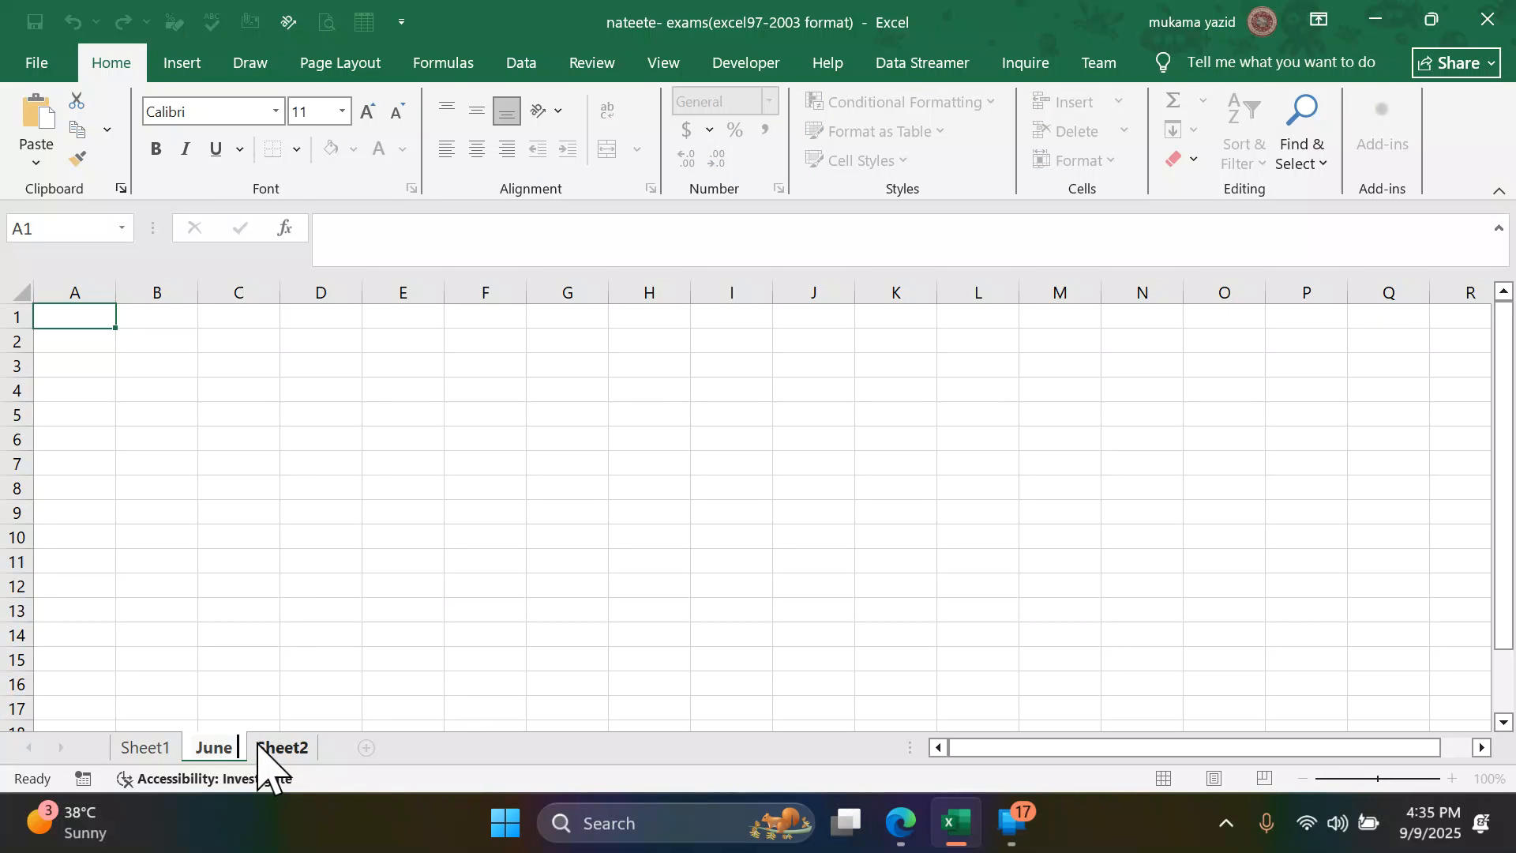
# - Extend the June sheet's name to June RESULT
pyautogui.rightClick(261, 750)
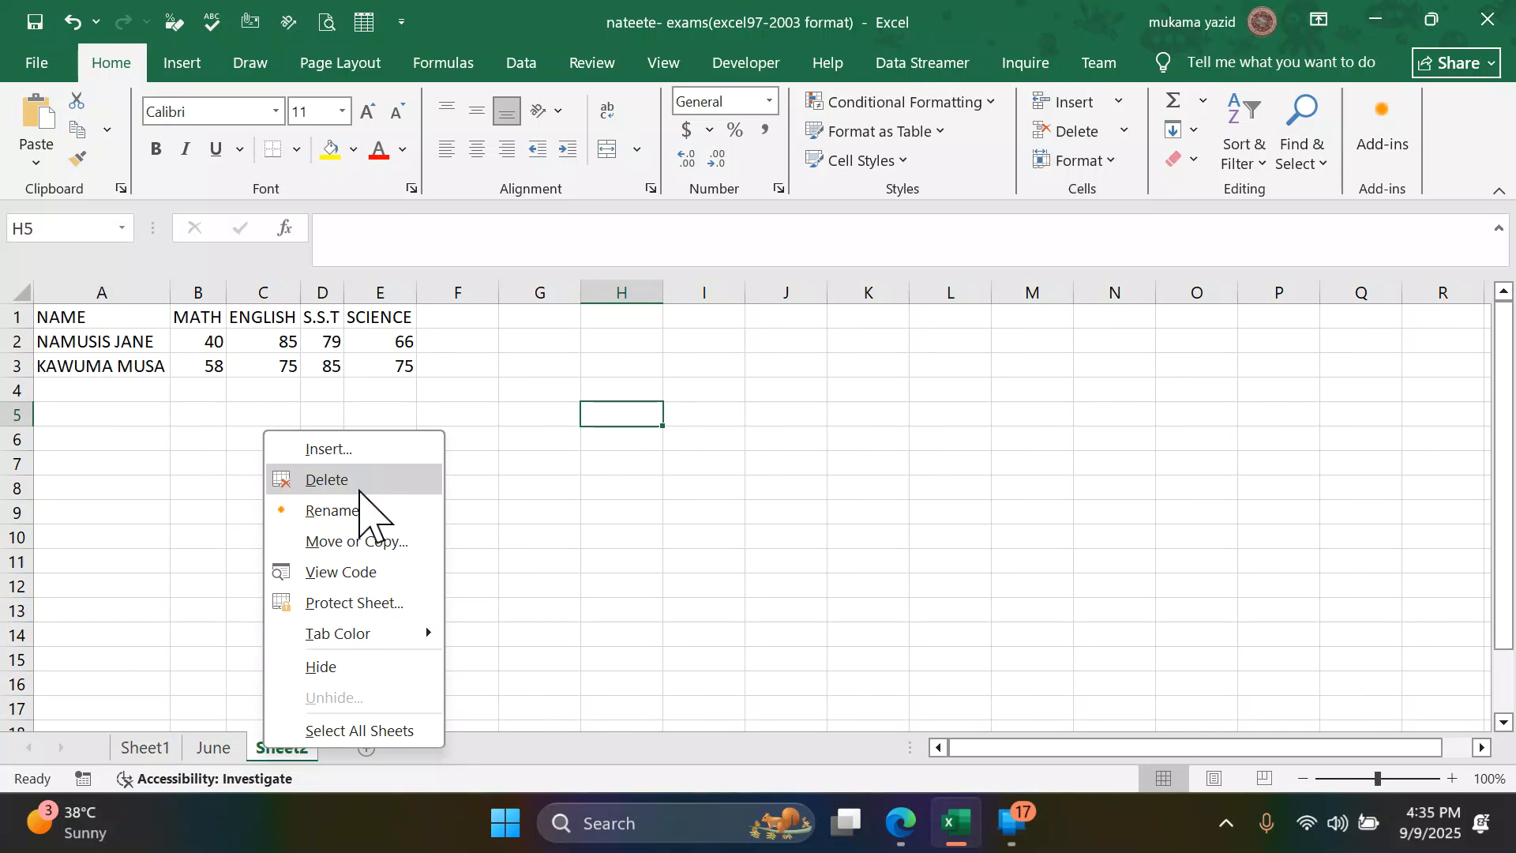
pyautogui.press('Escape')
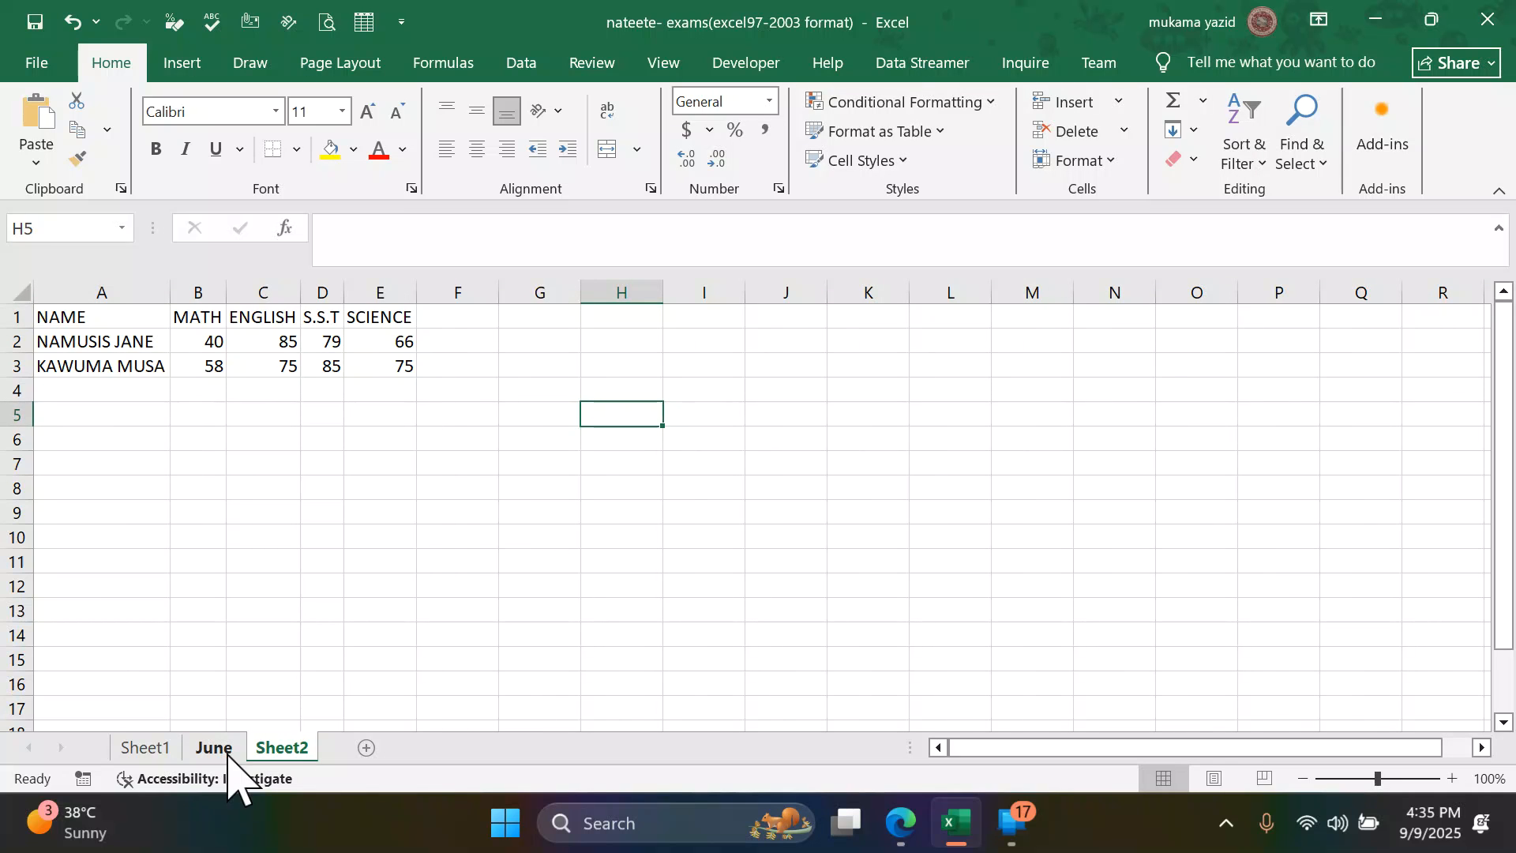
pyautogui.moveTo(231, 752); pyautogui.dragTo(254, 746)
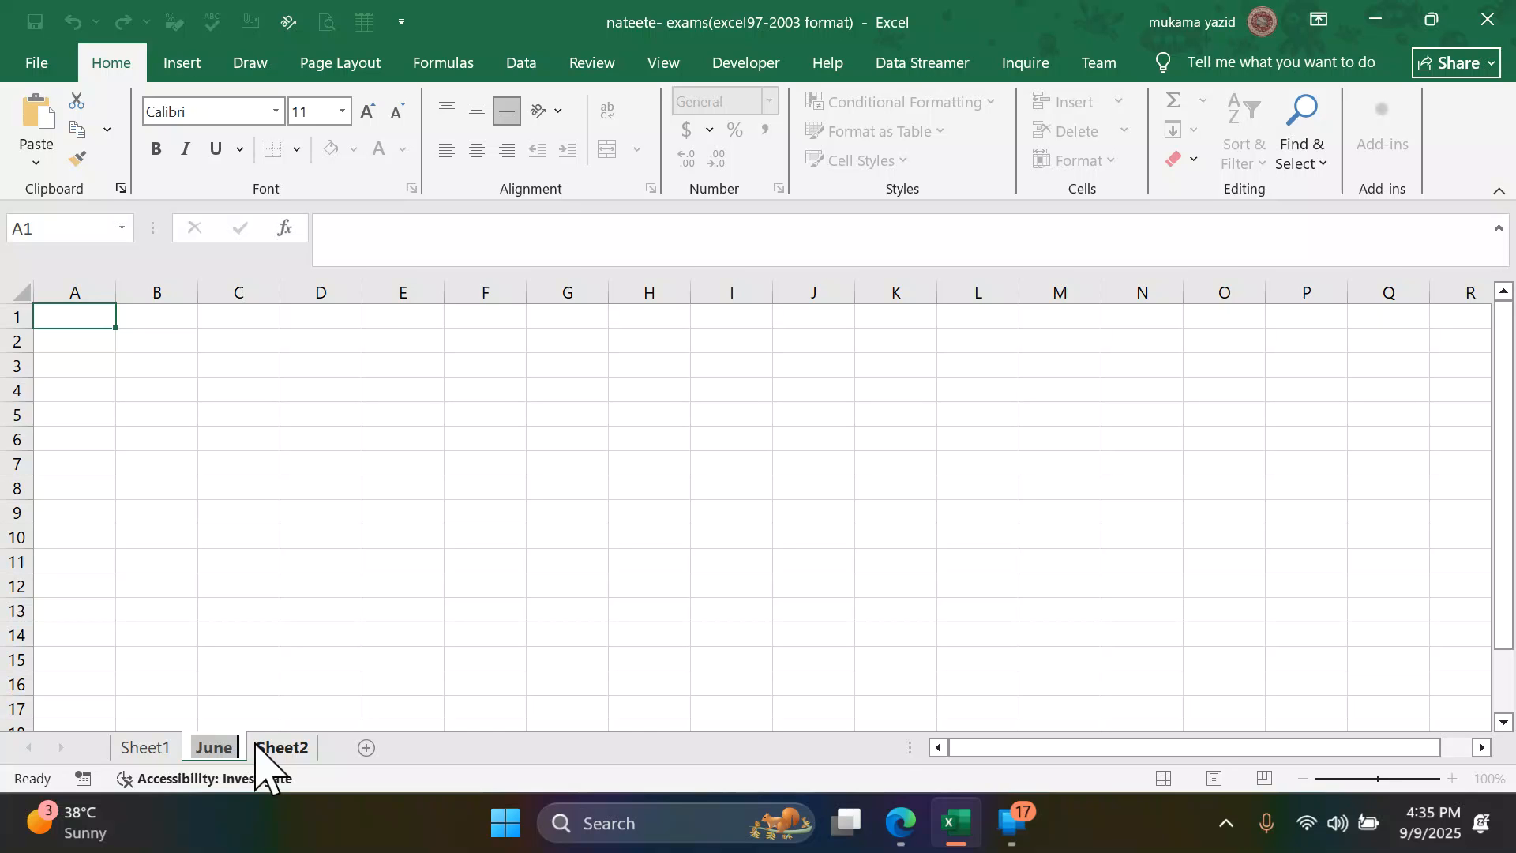
pyautogui.moveTo(254, 746); pyautogui.dragTo(245, 746)
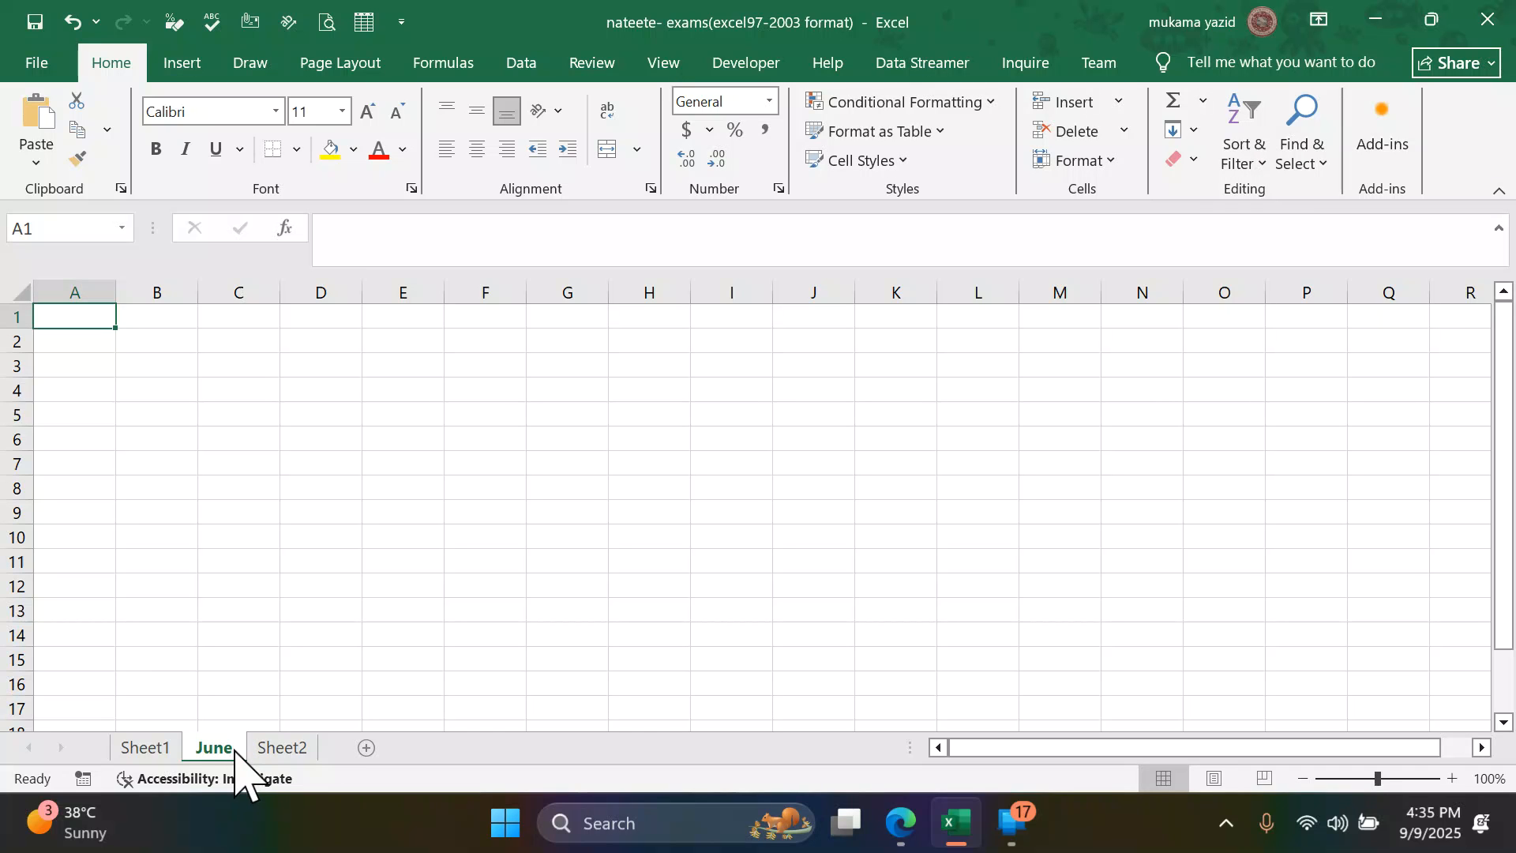
pyautogui.doubleClick(234, 750)
pyautogui.write('RESULT')
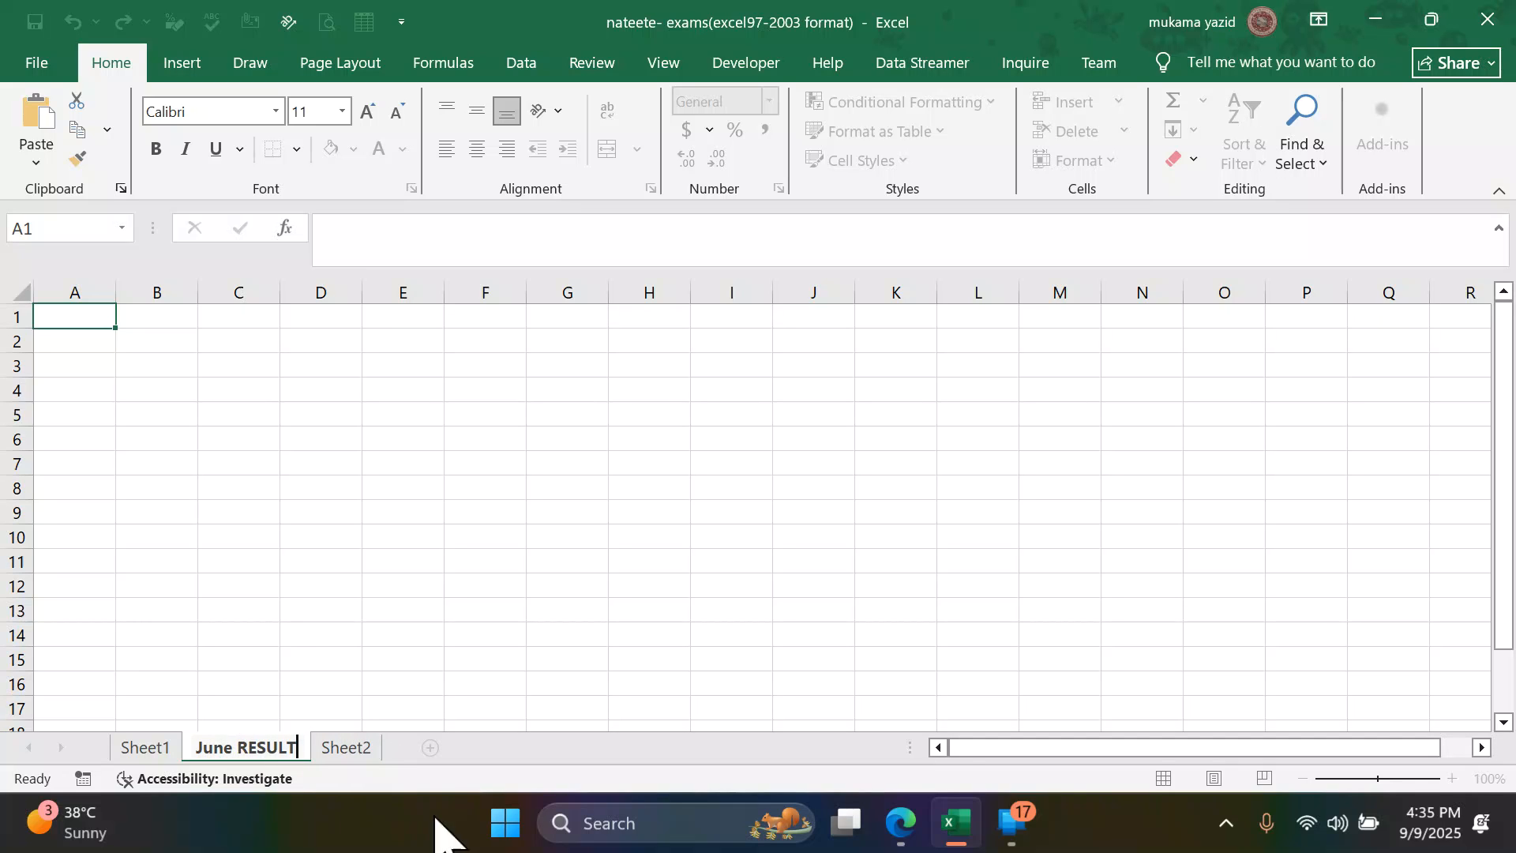
# - Read task 6 in the practice questions PDF in Edge and copy the sheet name Class List from it
pyautogui.click(892, 822)
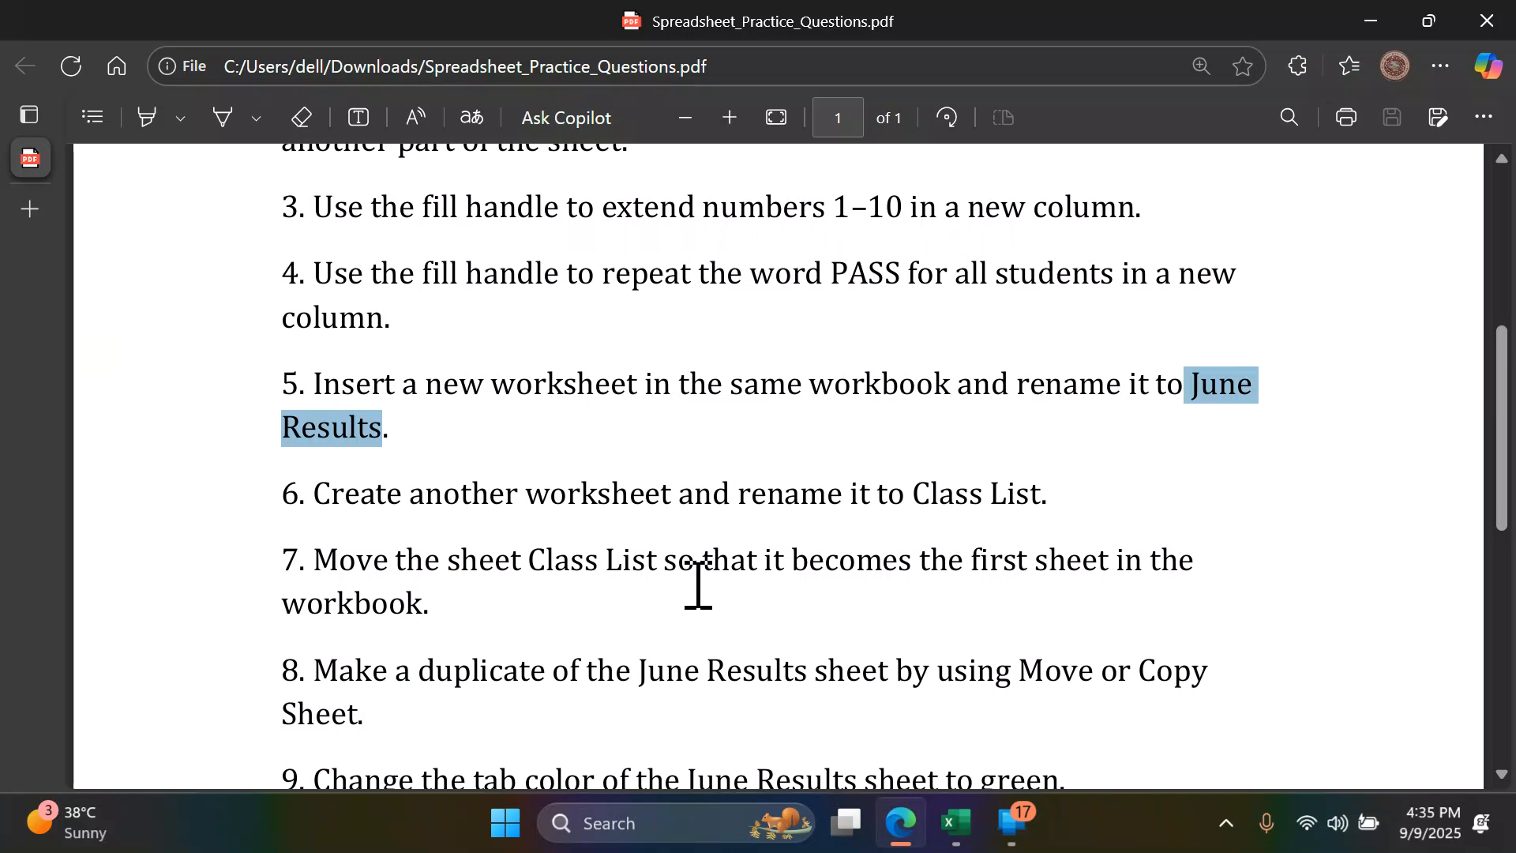
pyautogui.scroll(-2, 698, 604)
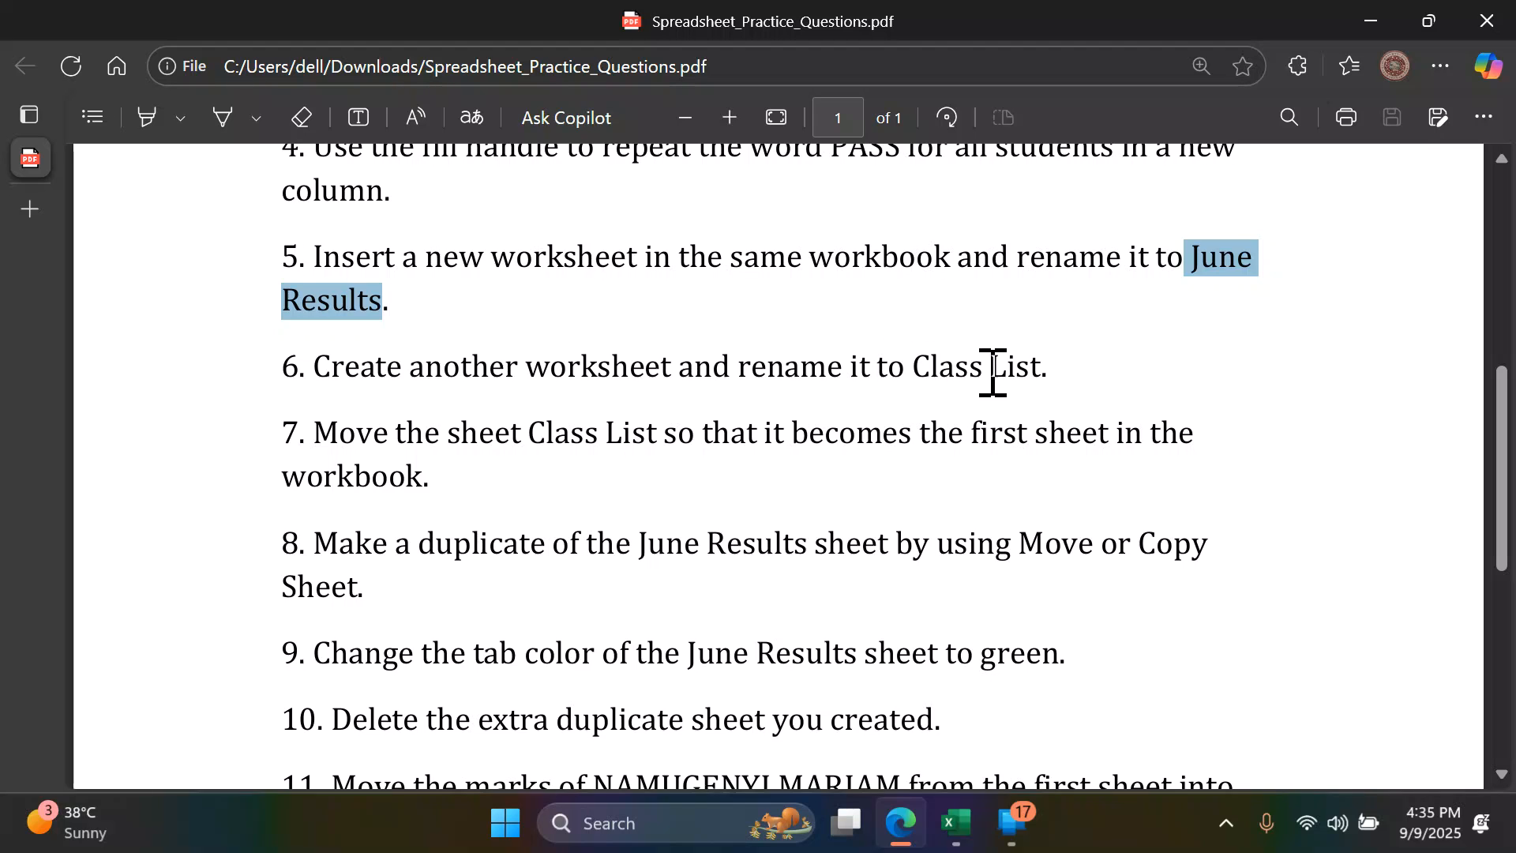
pyautogui.moveTo(917, 365); pyautogui.dragTo(1049, 362)
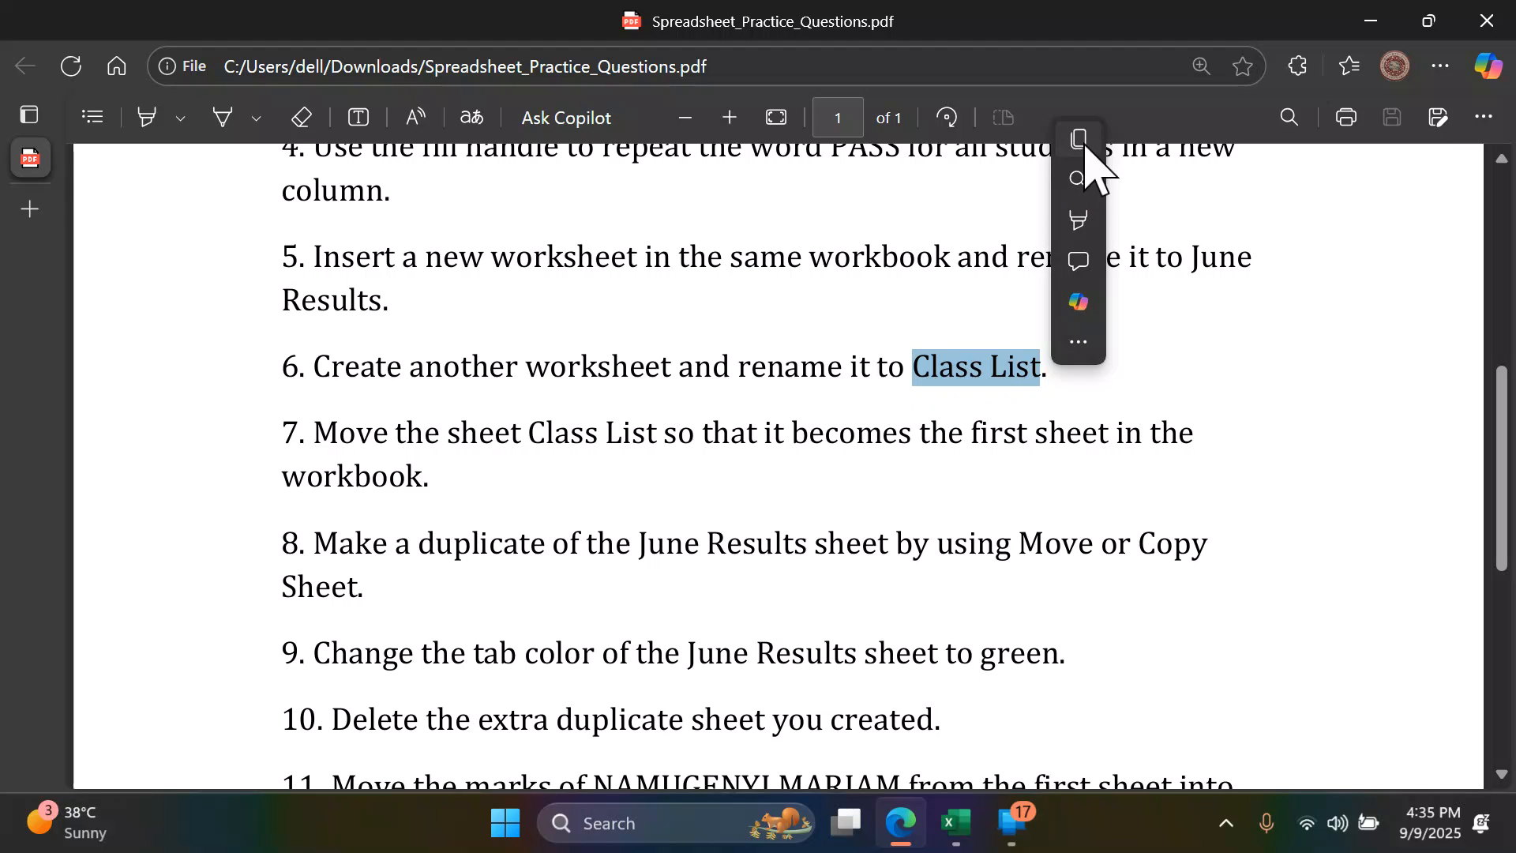
pyautogui.click(1083, 147)
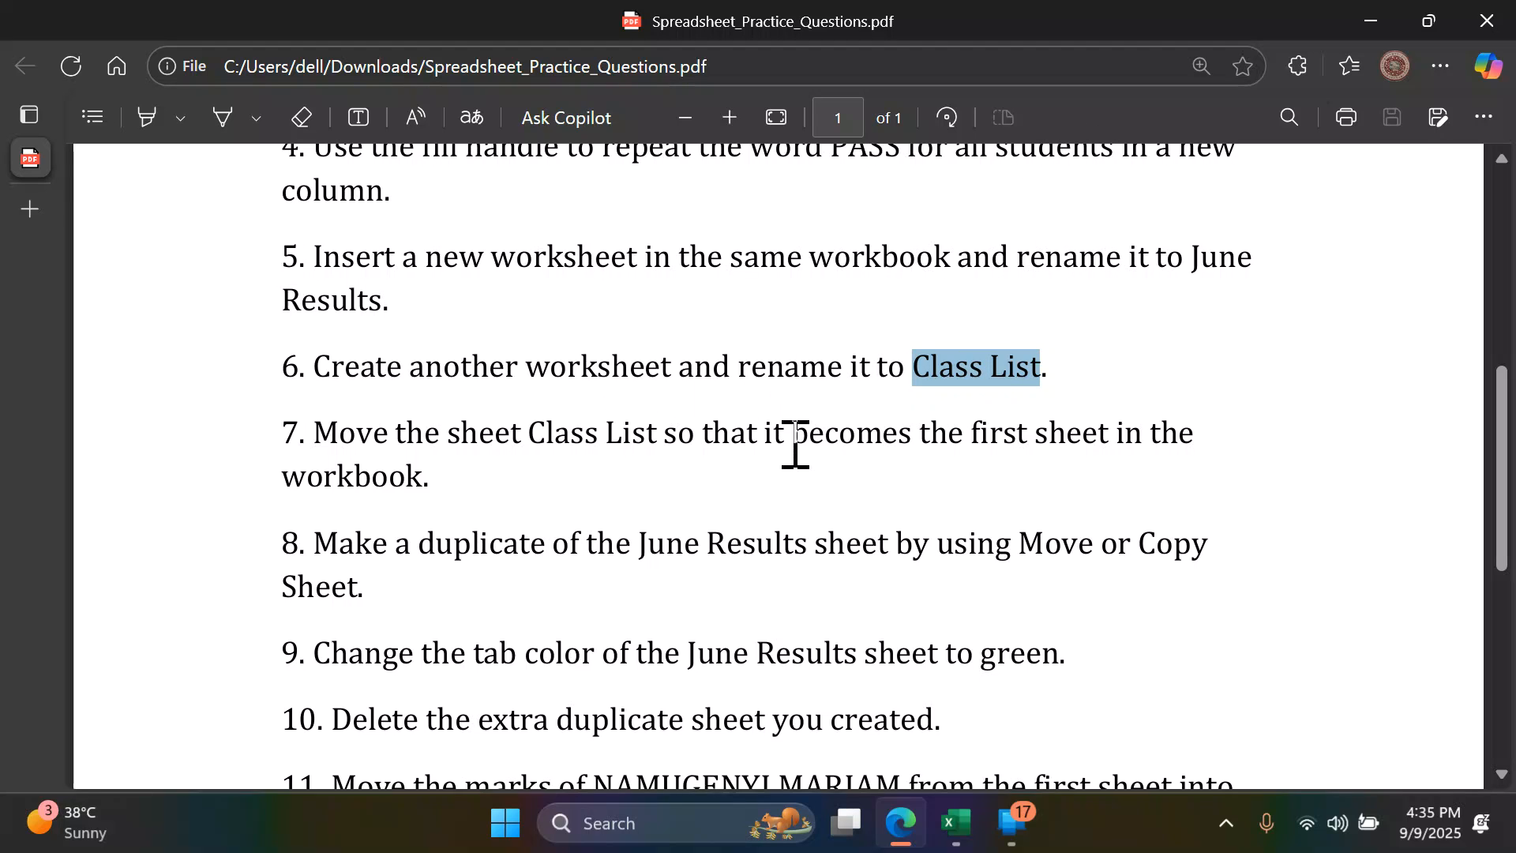
# - Return to Excel, insert another worksheet after June RESULT and rename it Class List
pyautogui.click(955, 825)
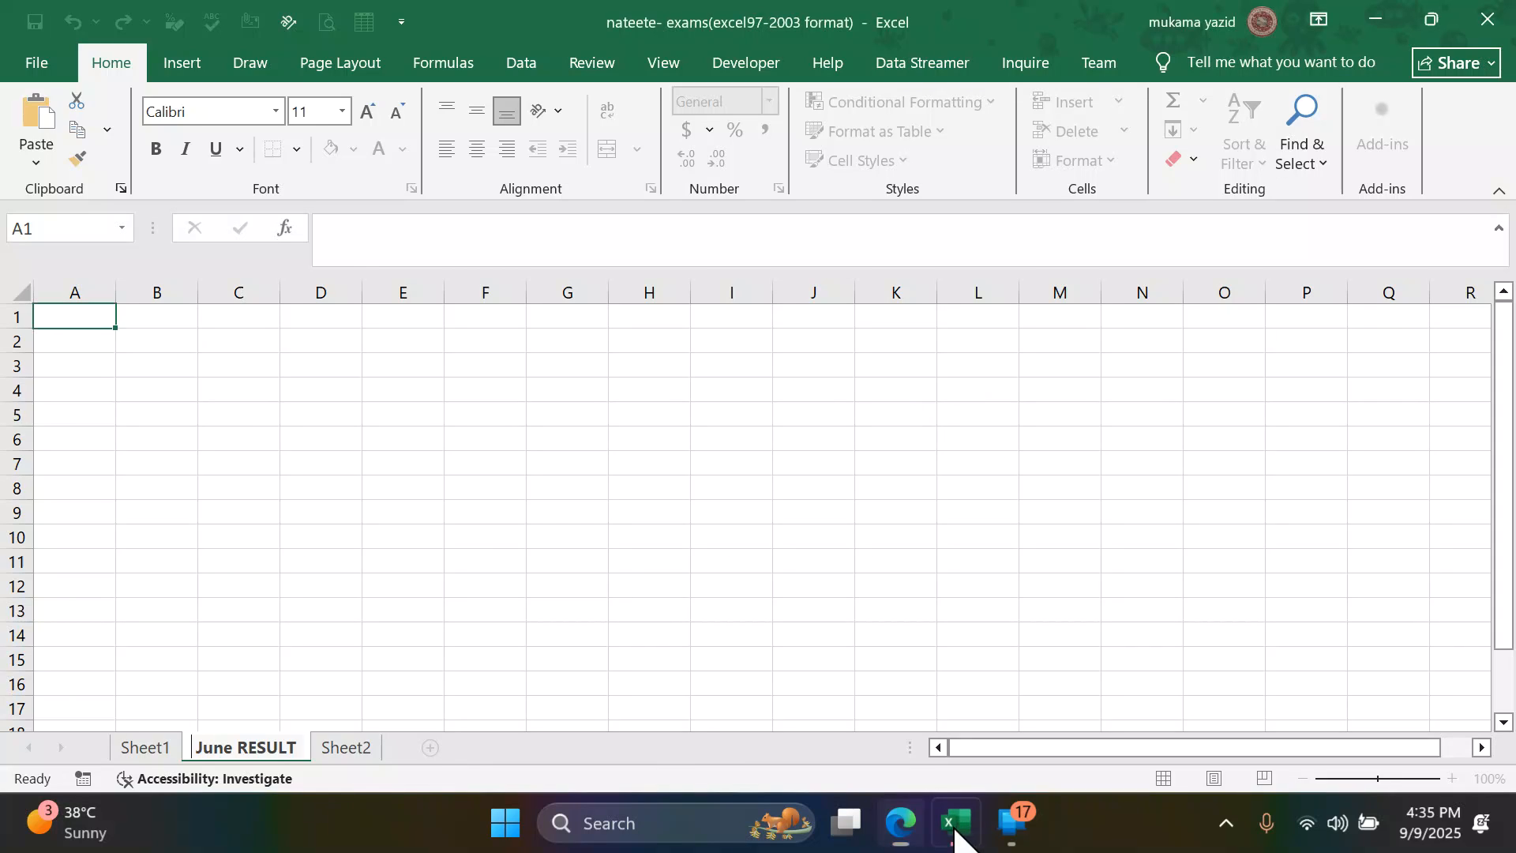
pyautogui.click(429, 749)
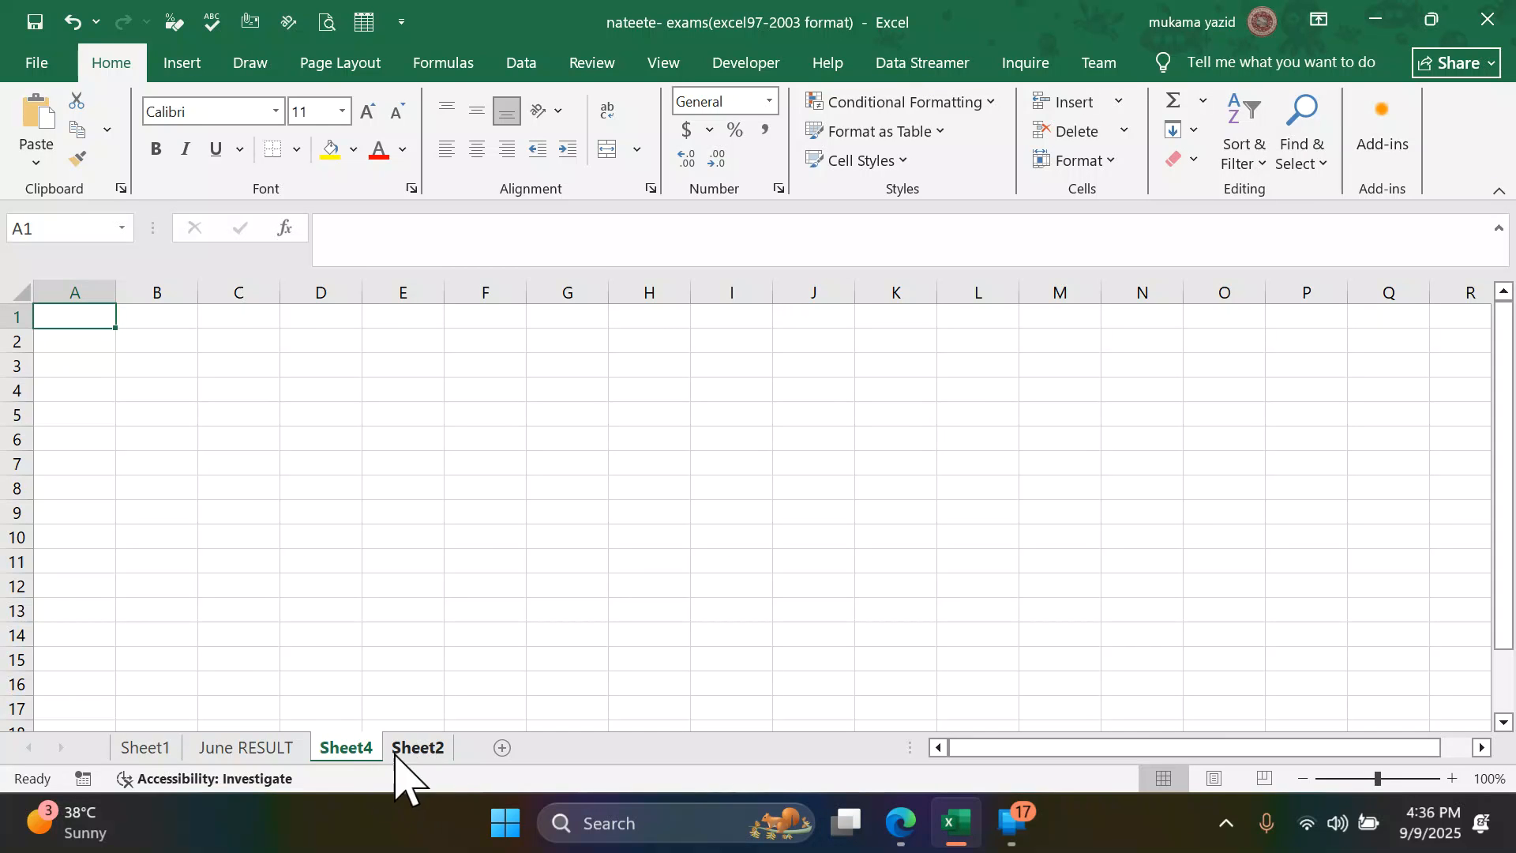
pyautogui.doubleClick(361, 751)
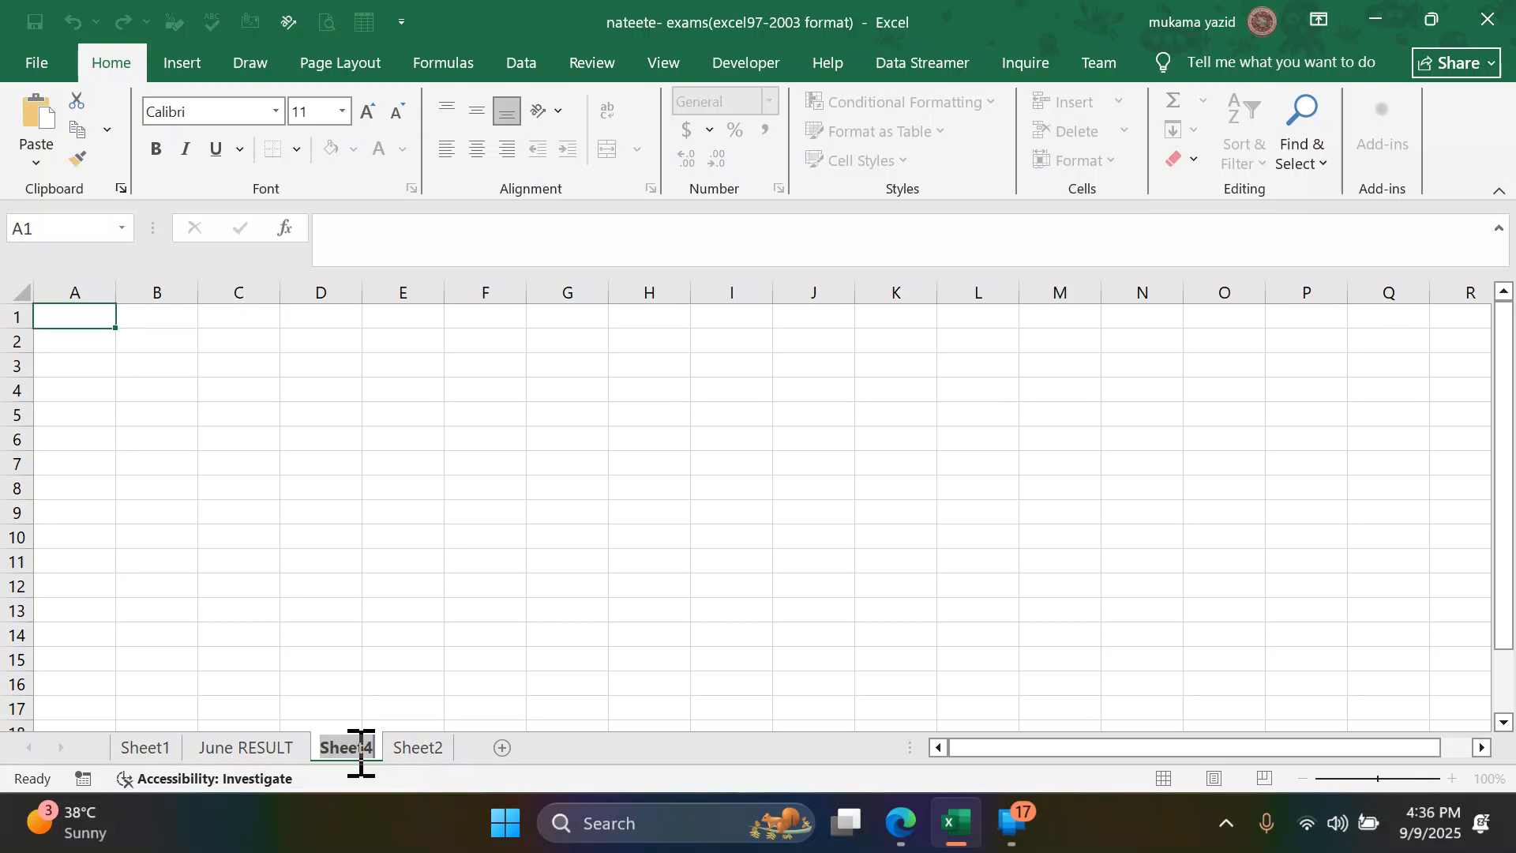
pyautogui.write('Class List')
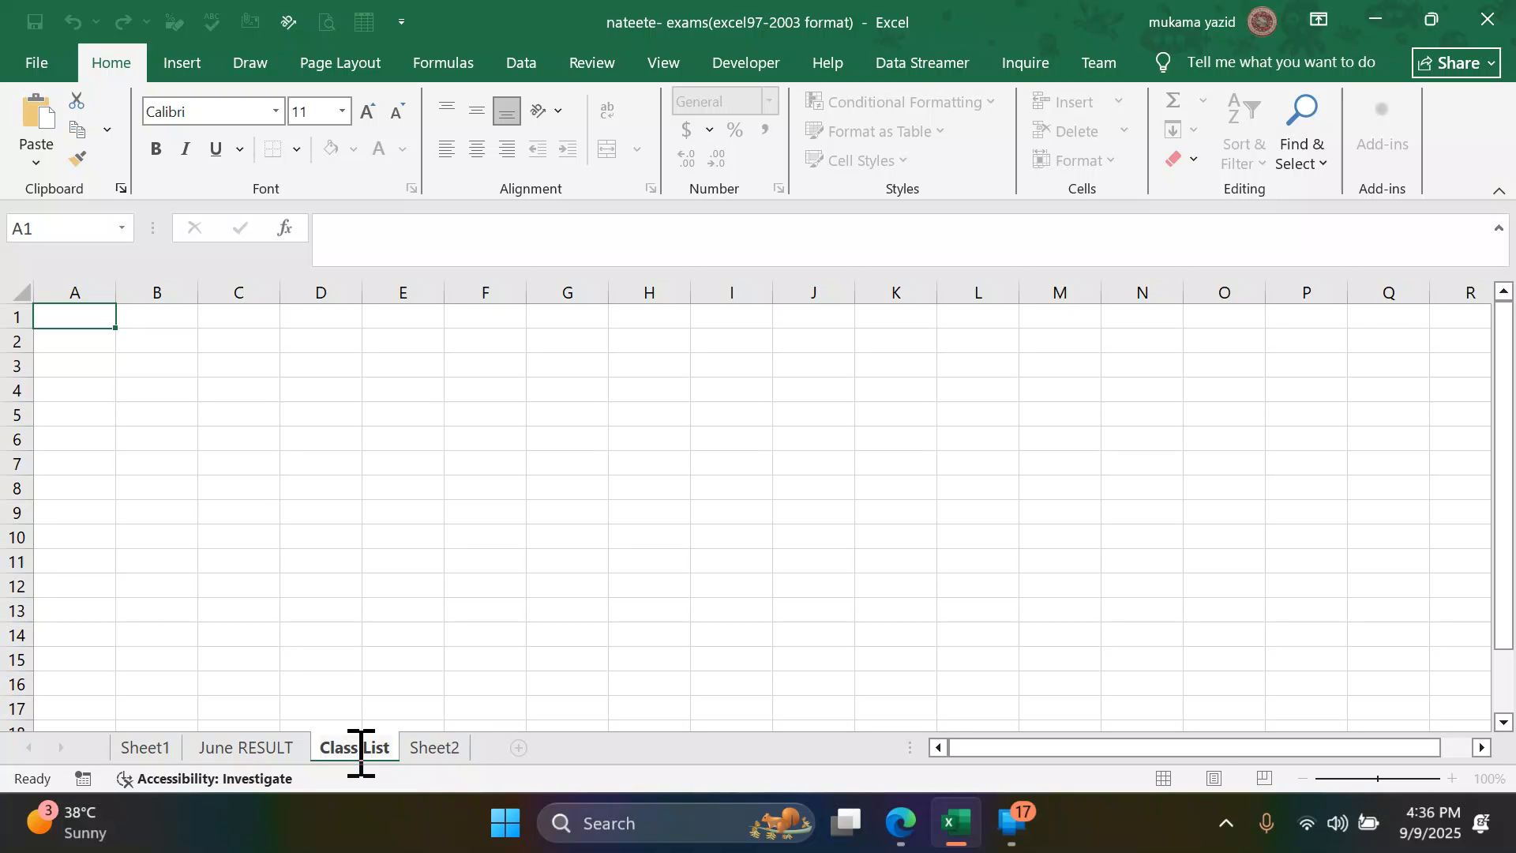
# - Check the task about moving the Class List sheet in the PDF in Edge and return to Excel
pyautogui.click(898, 823)
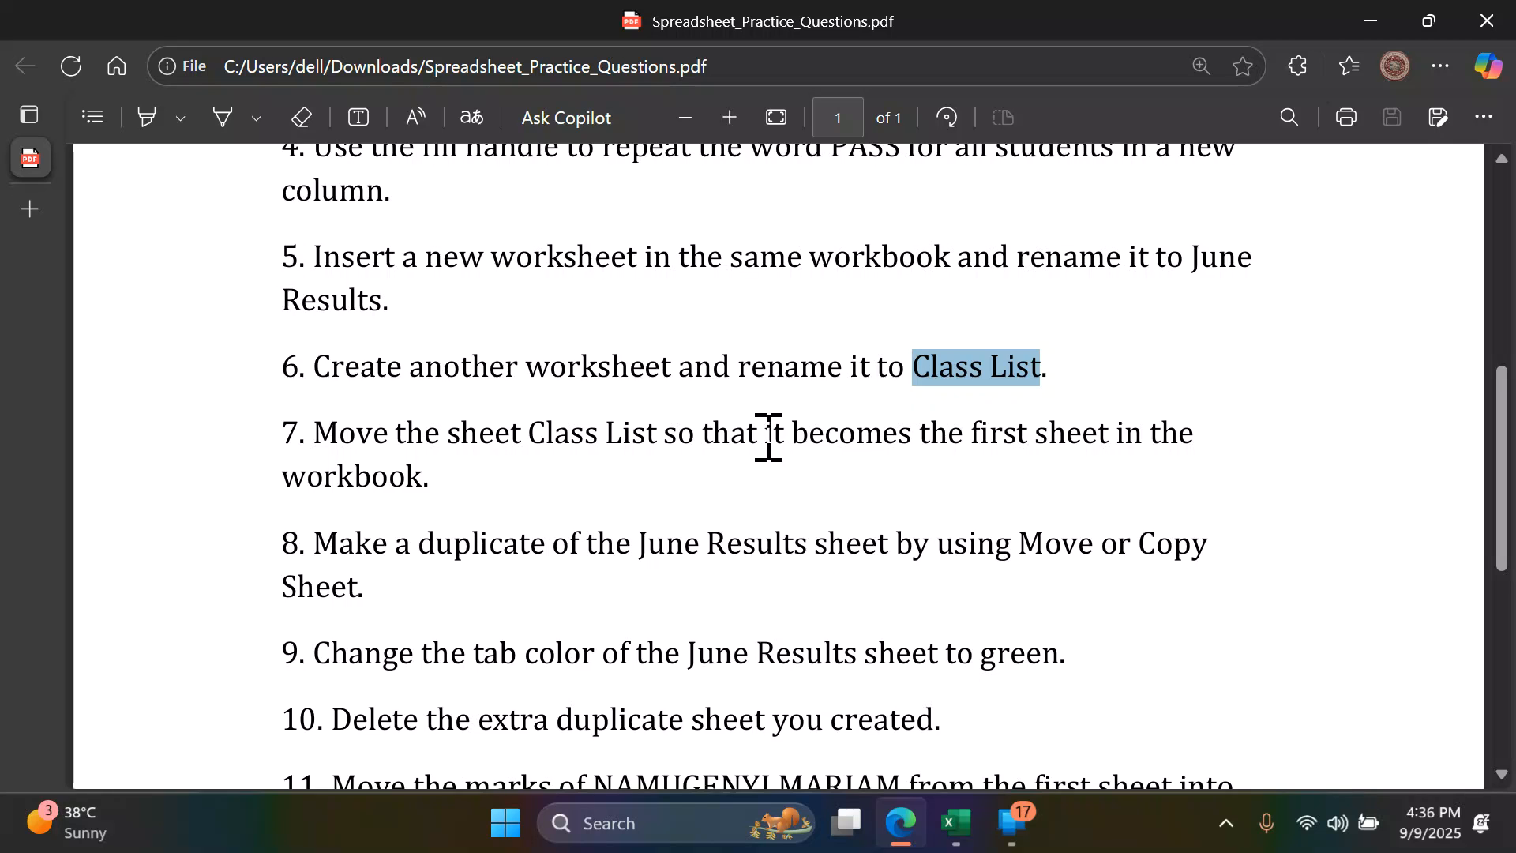
pyautogui.click(944, 830)
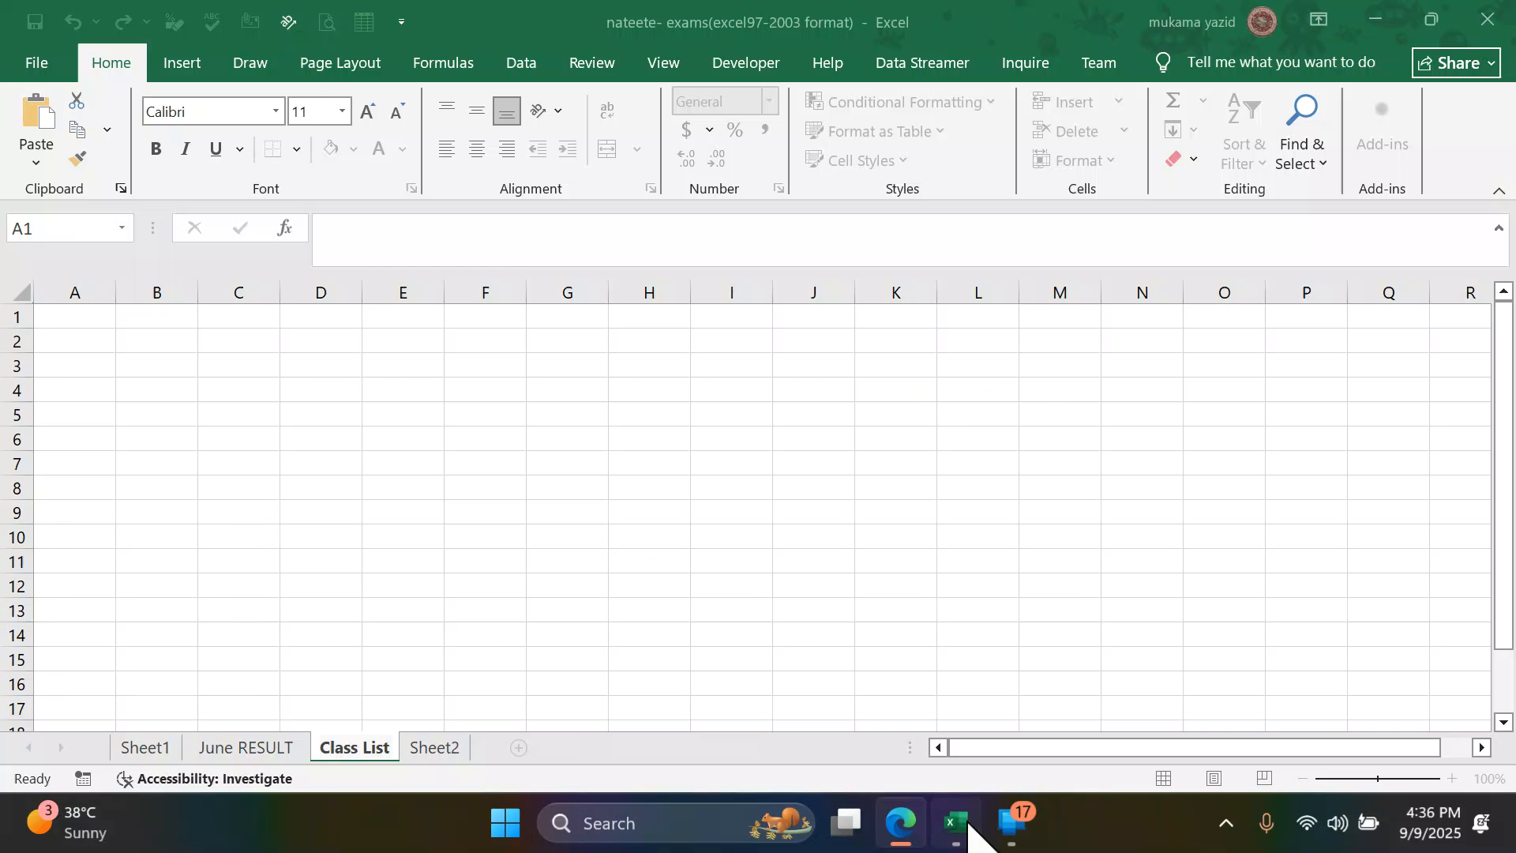
# - Add a blank worksheet after Class List and move the Class List sheet to the first position in the workbook
pyautogui.click(517, 747)
pyautogui.click(379, 752)
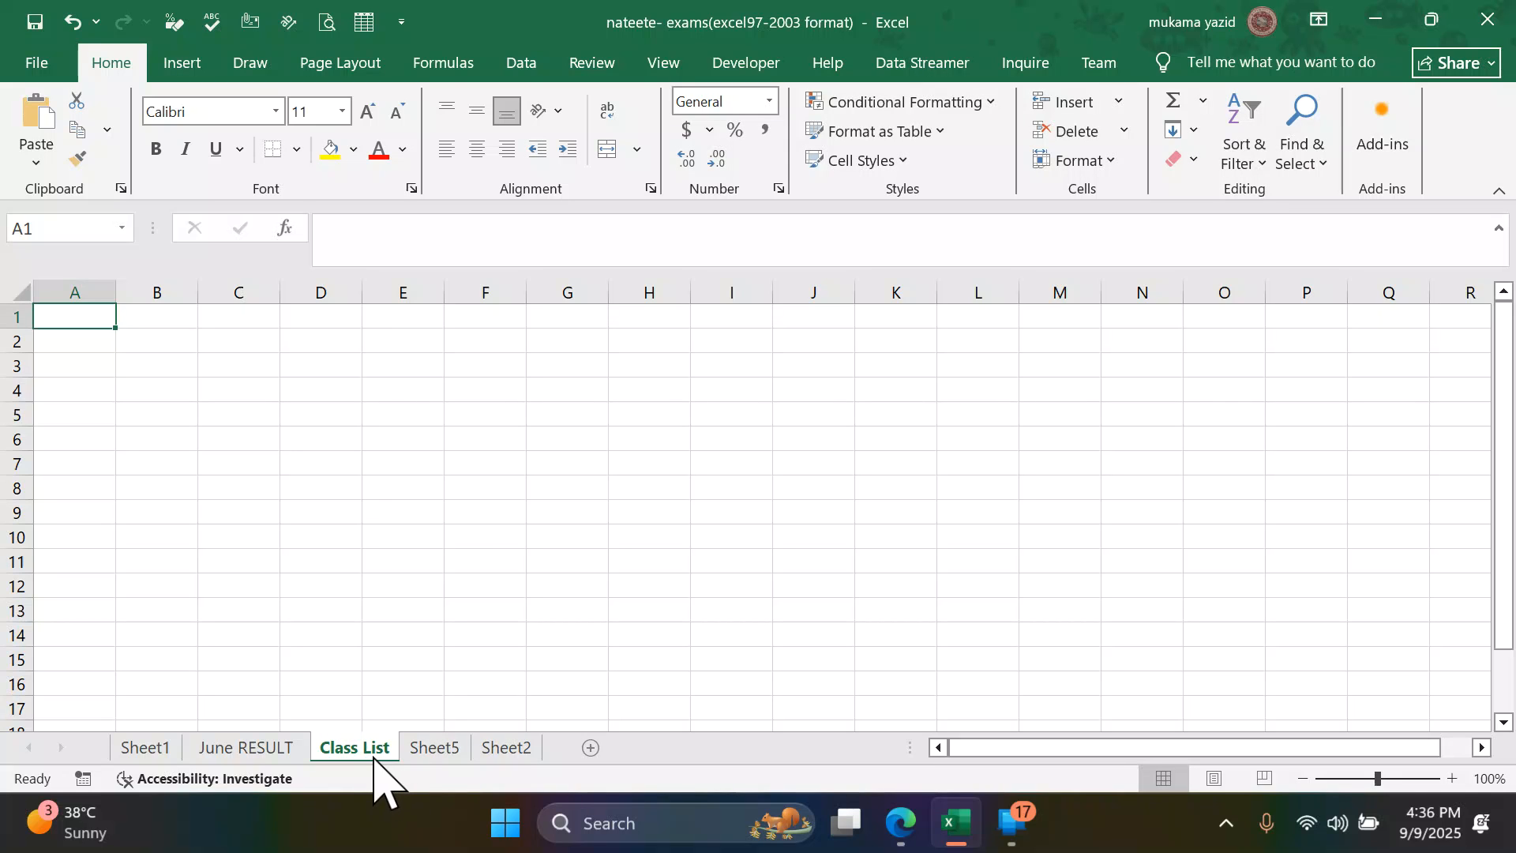
pyautogui.moveTo(374, 756)
pyautogui.mouseDown()
pyautogui.moveTo(353, 722)
pyautogui.moveTo(249, 705)
pyautogui.moveTo(116, 731)
pyautogui.mouseUp()
pyautogui.moveTo(117, 731); pyautogui.dragTo(124, 742)
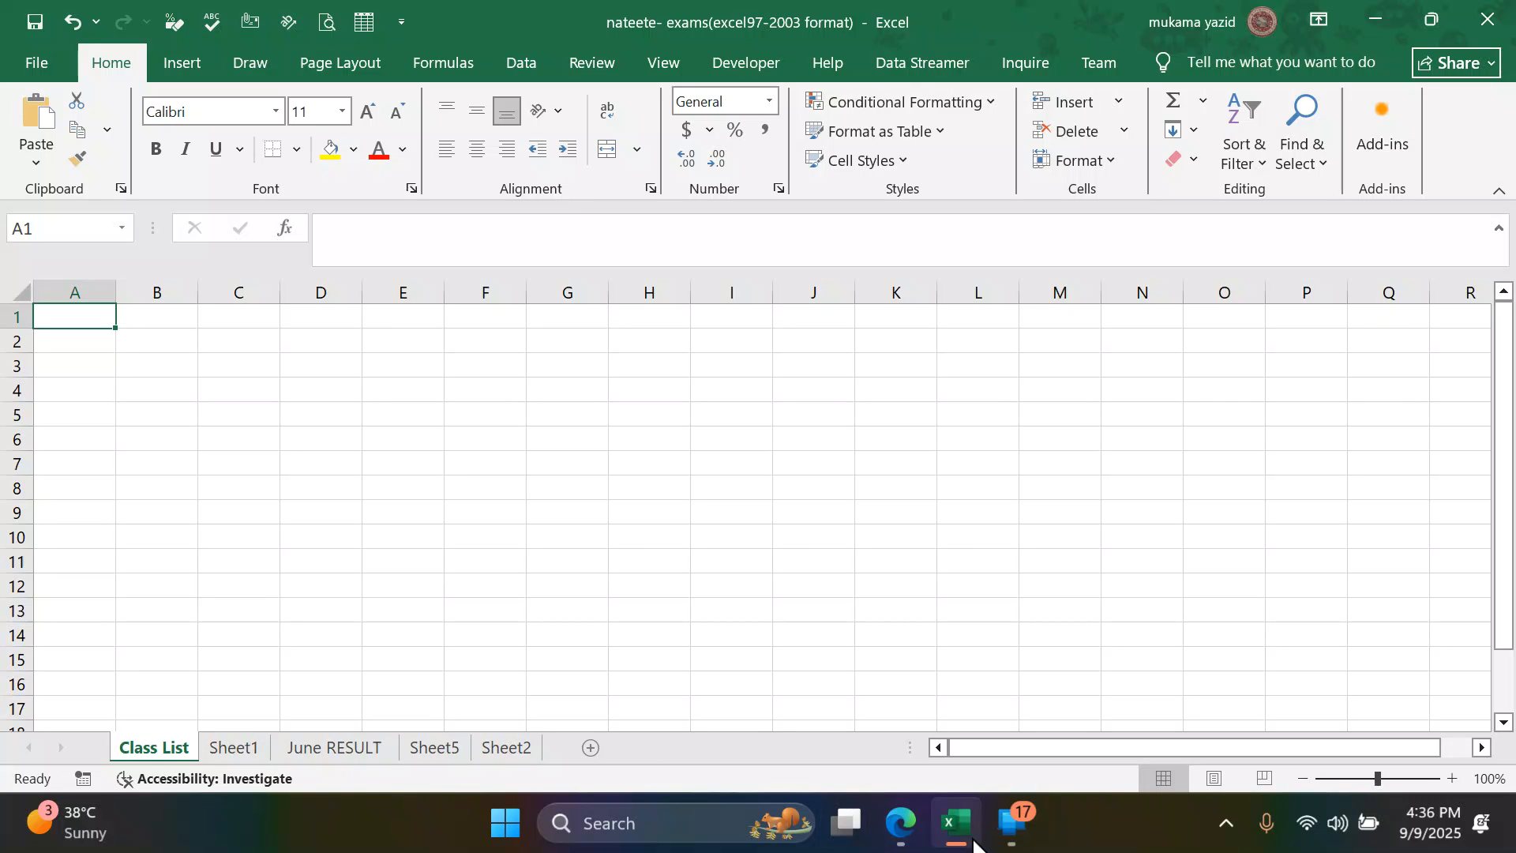
# - Read the sheet duplication task in the PDF in Edge, return to Excel and select the June RESULT sheet
pyautogui.click(901, 825)
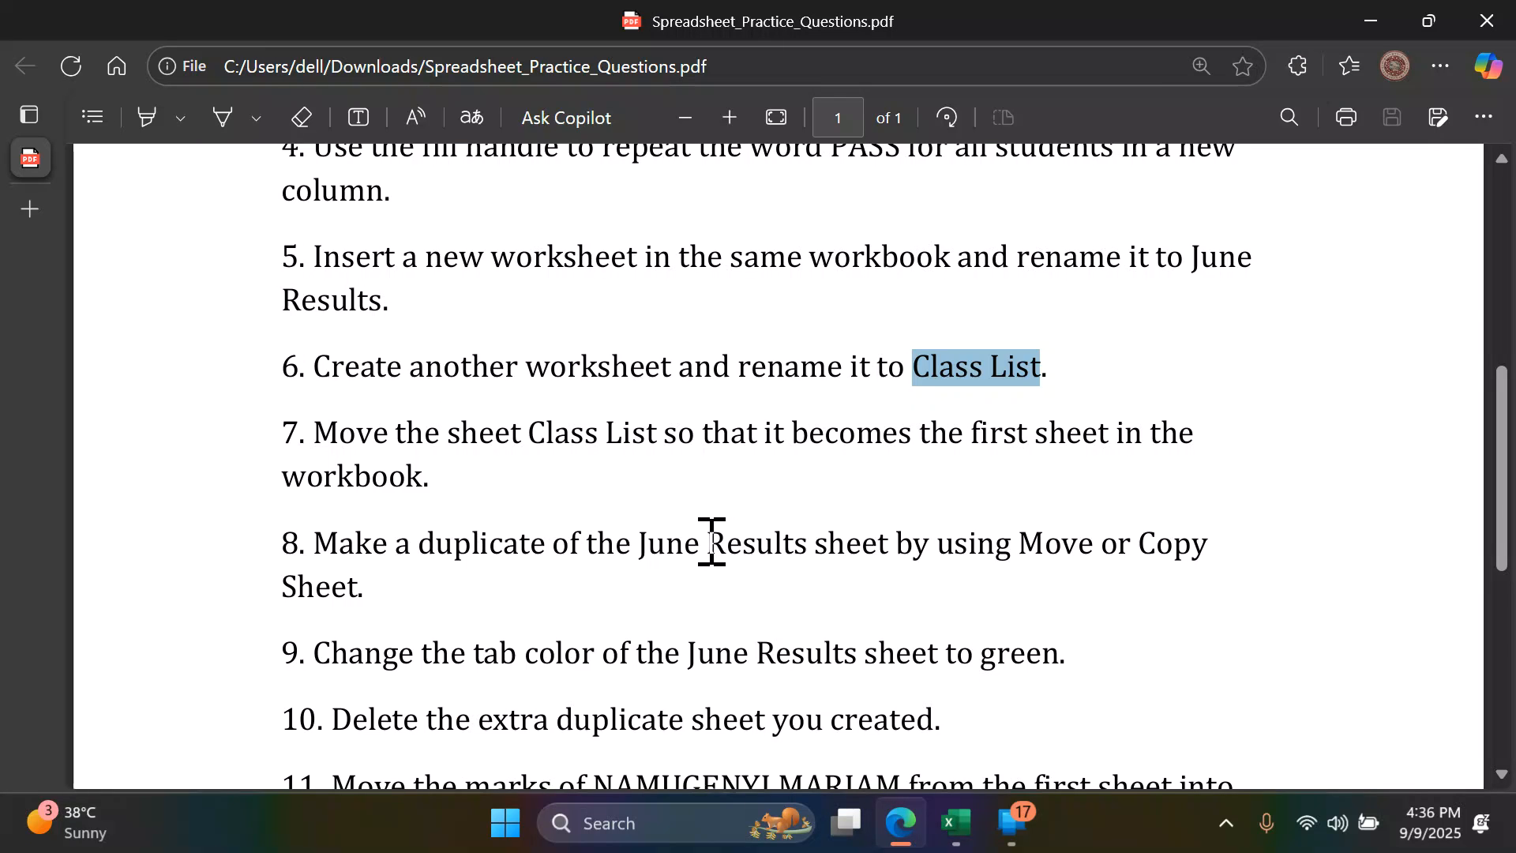
pyautogui.scroll(-2, 695, 543)
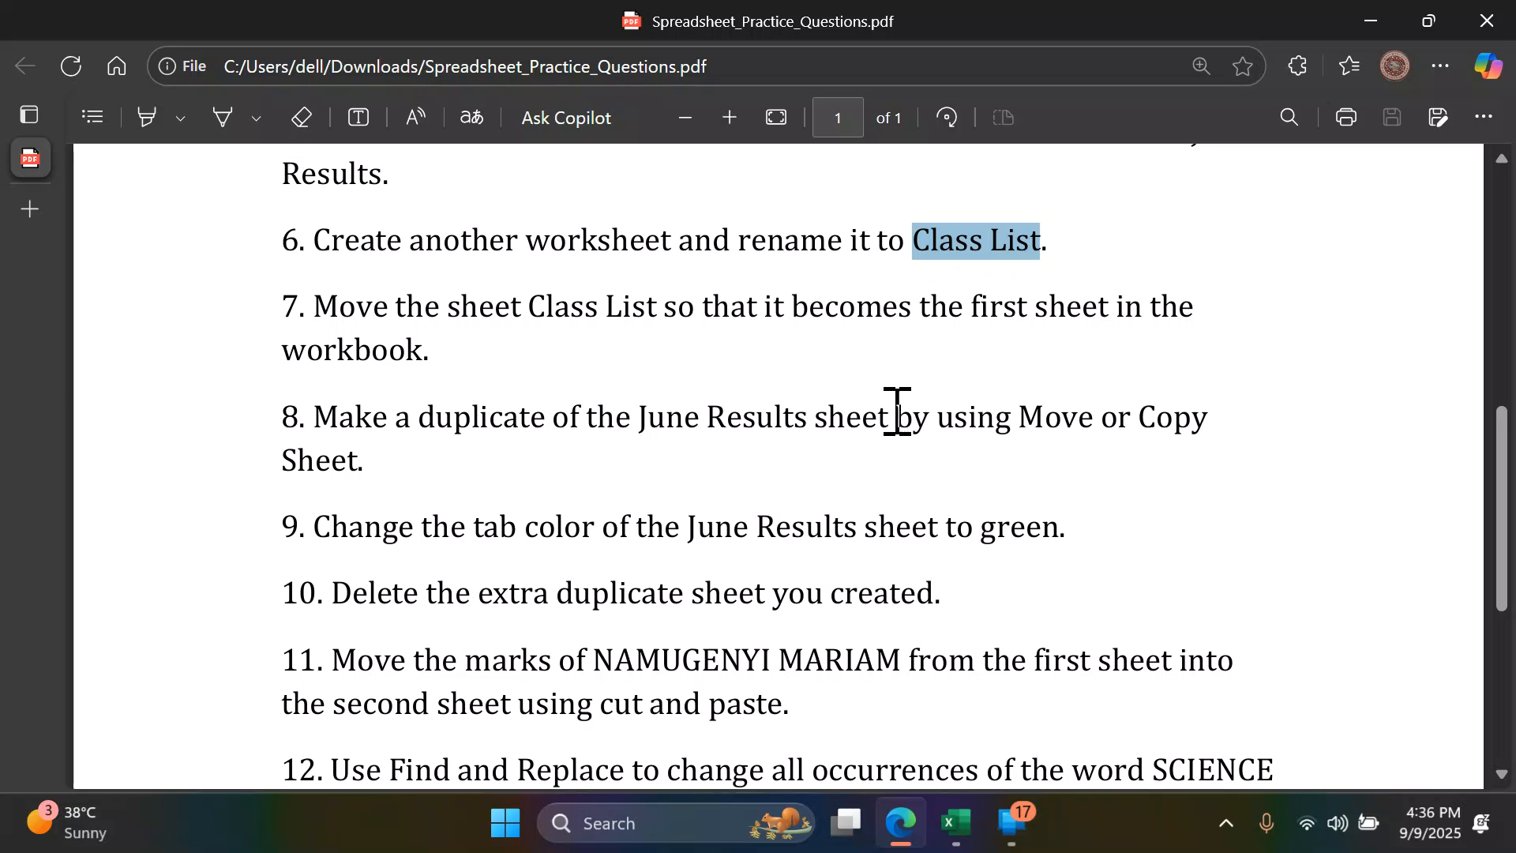
pyautogui.click(957, 821)
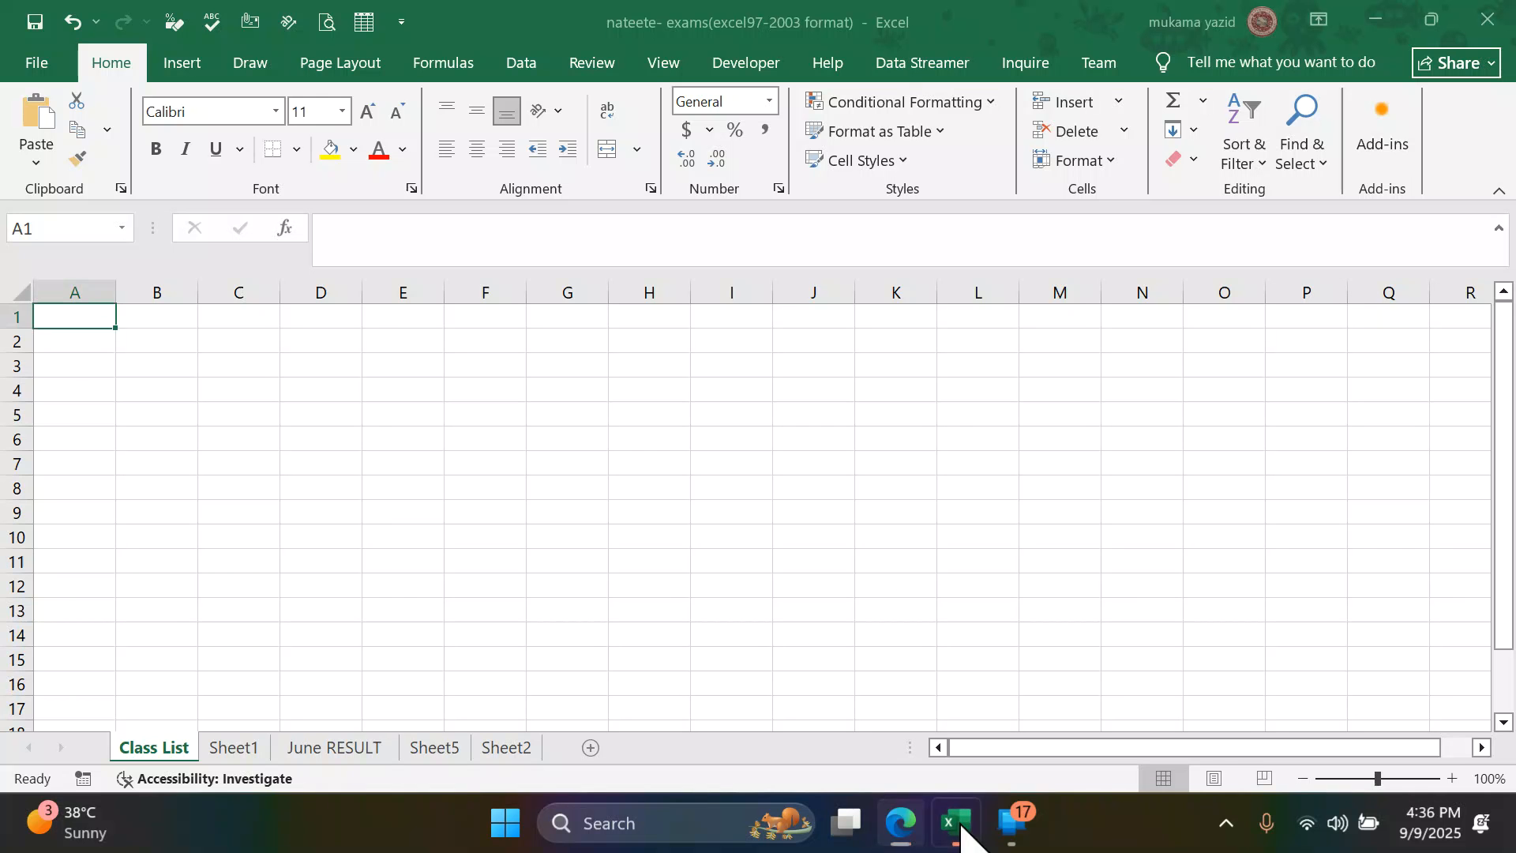
pyautogui.click(332, 754)
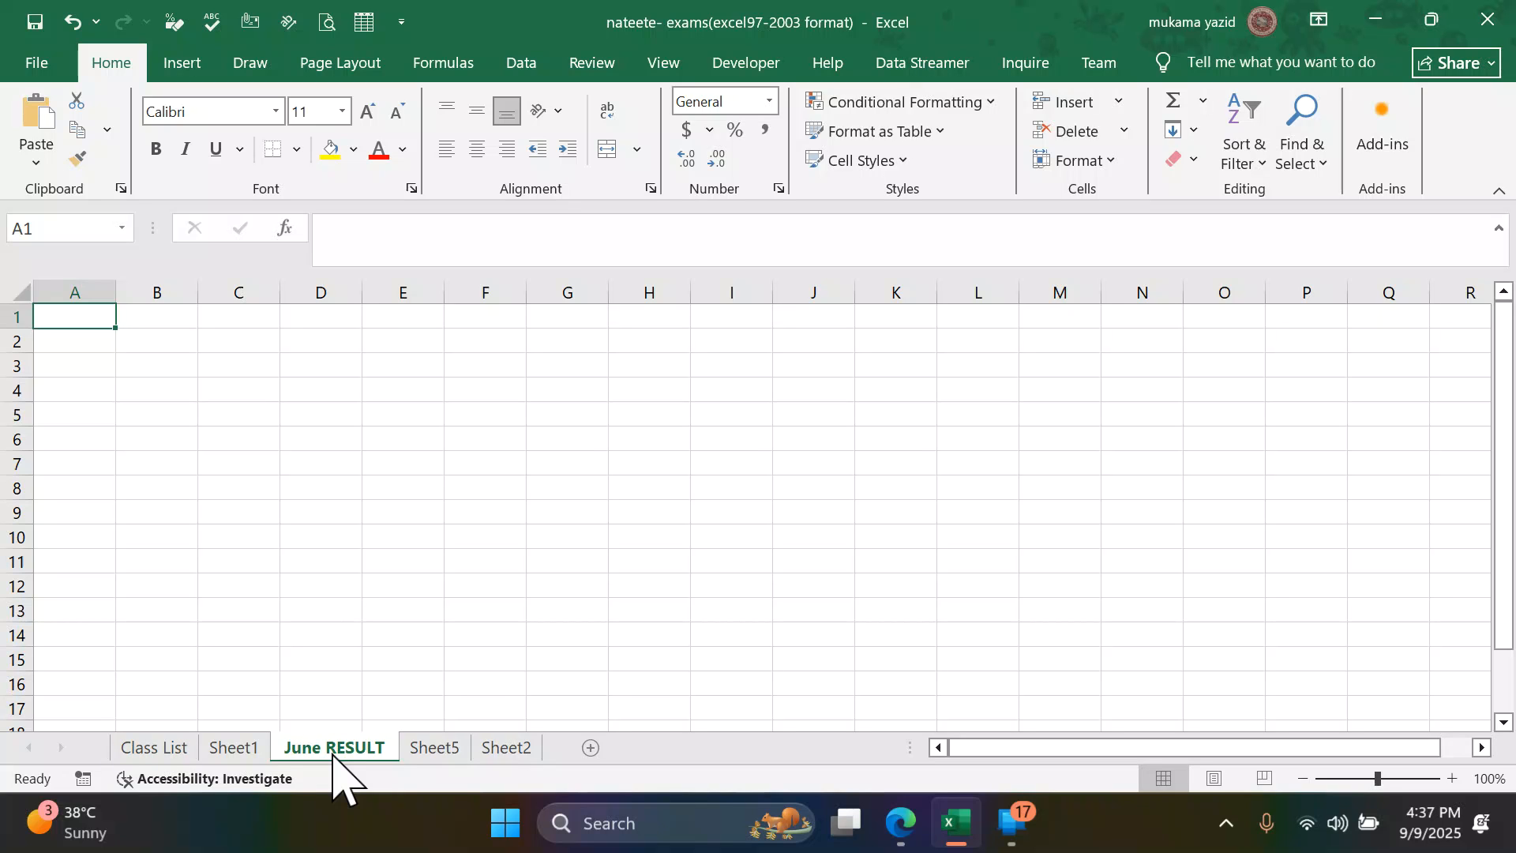
# - Create a copy of the June RESULT sheet in the same workbook and place the copy between Sheet1 and June RESULT
pyautogui.rightClick(332, 754)
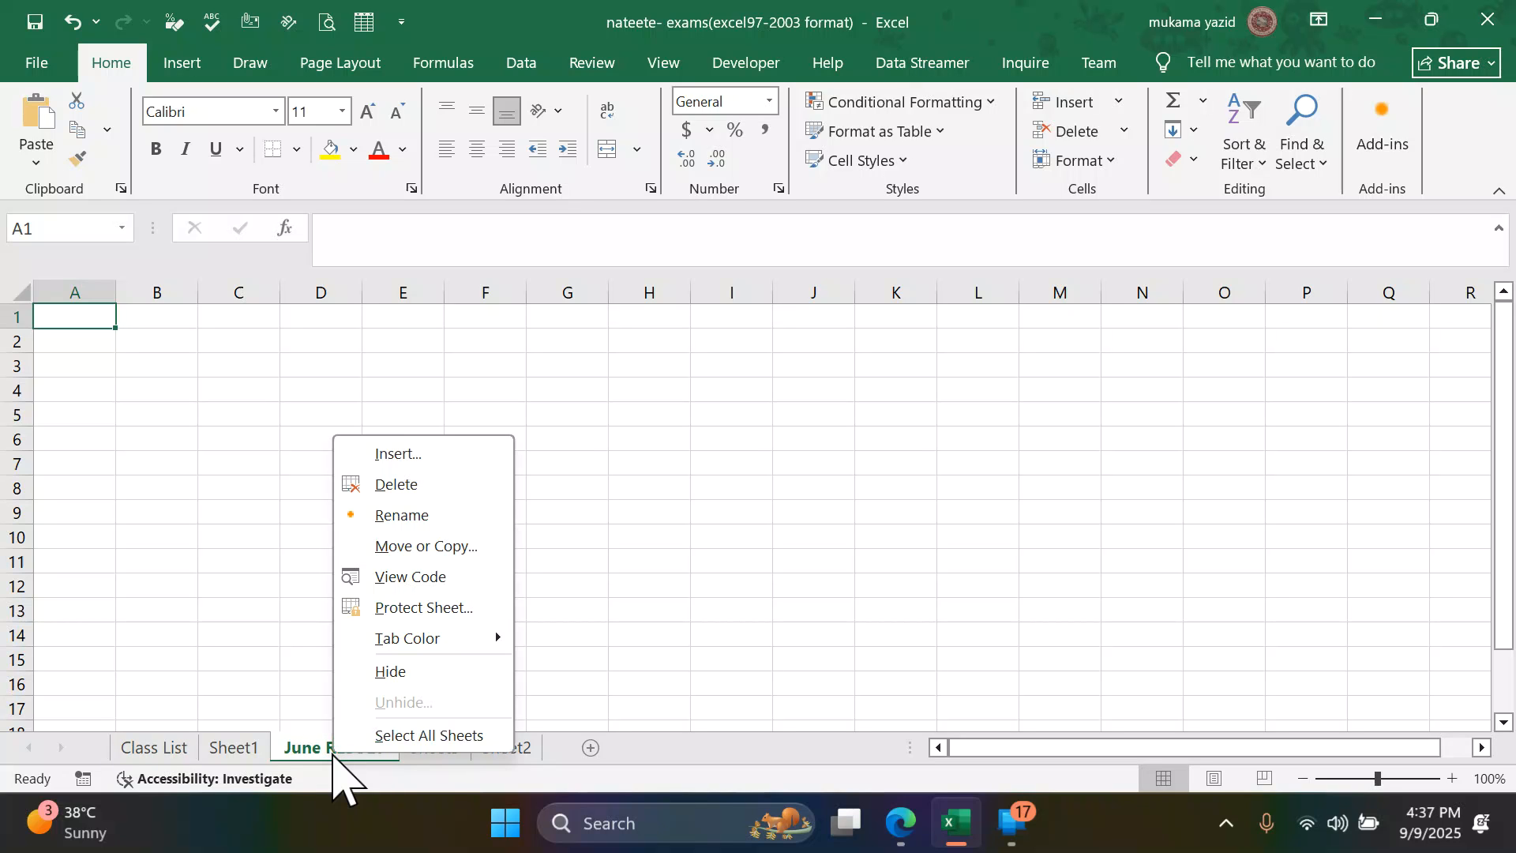
pyautogui.click(404, 547)
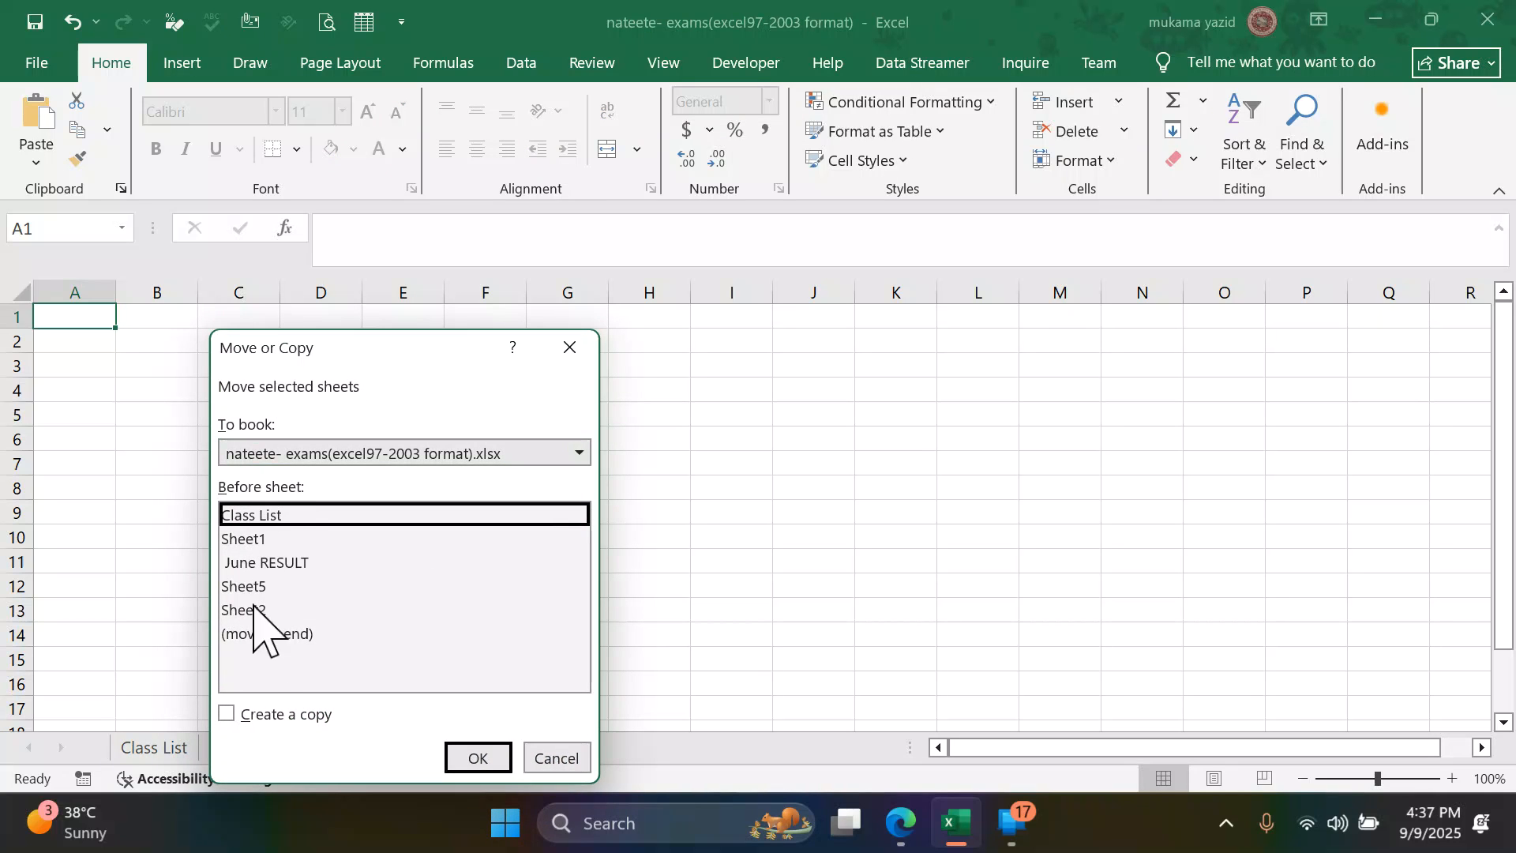
pyautogui.click(227, 713)
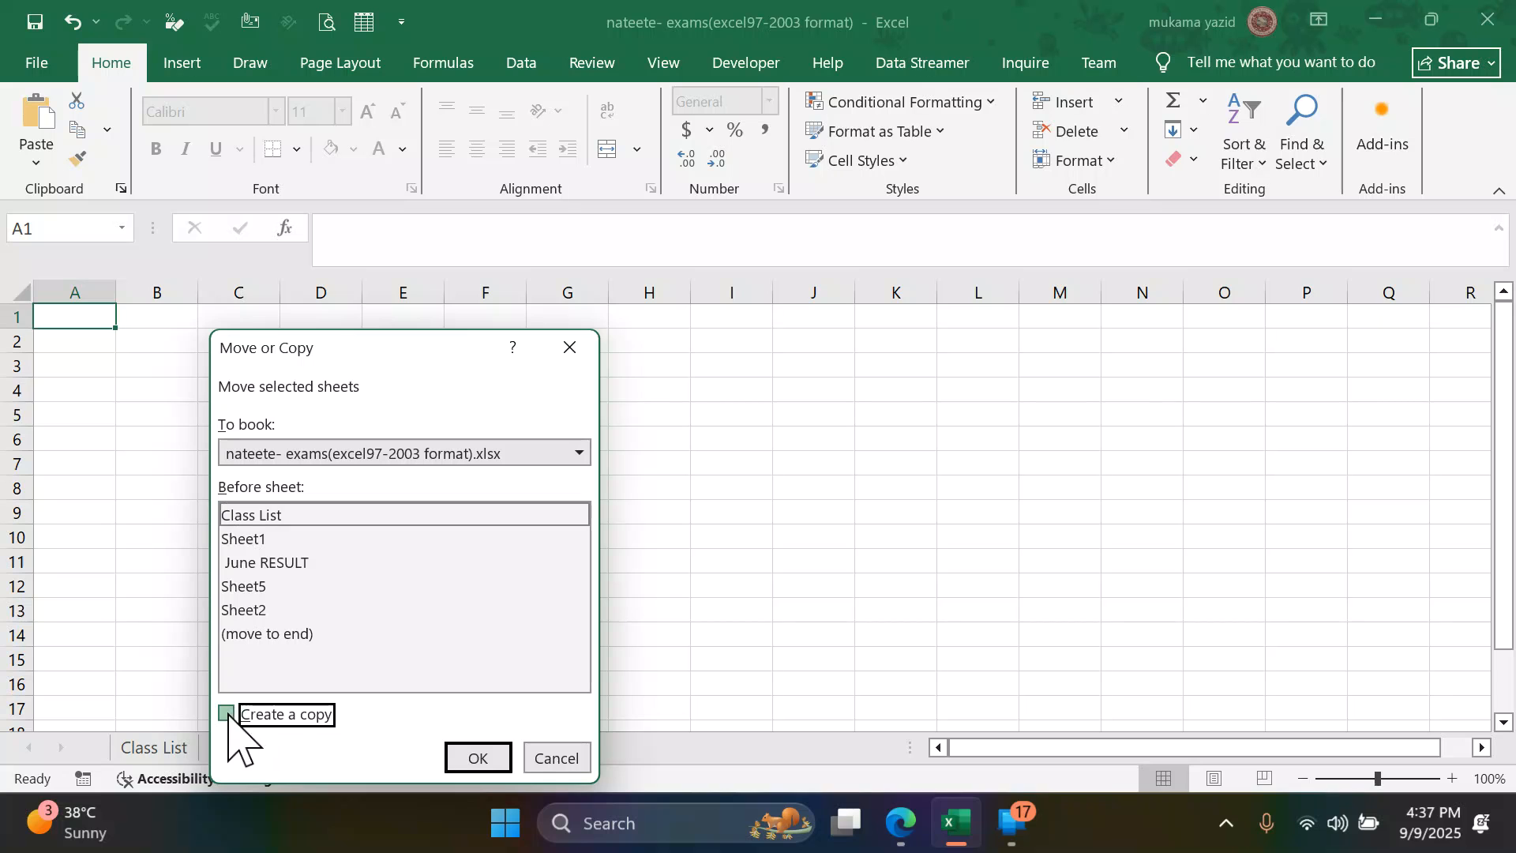
pyautogui.click(474, 763)
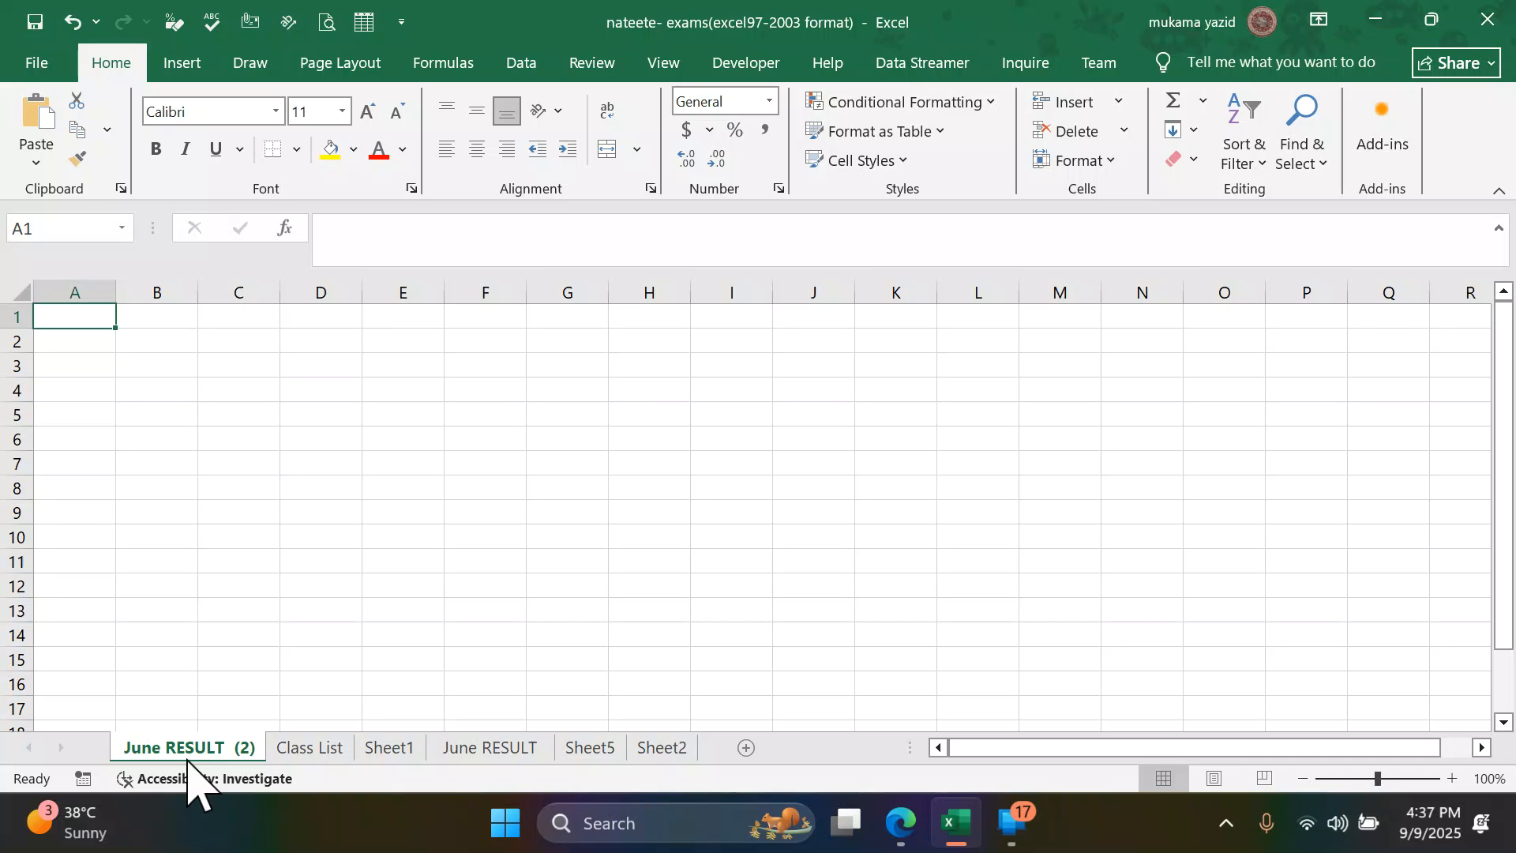
pyautogui.moveTo(187, 757)
pyautogui.mouseDown()
pyautogui.moveTo(237, 702)
pyautogui.moveTo(557, 754)
pyautogui.mouseUp()
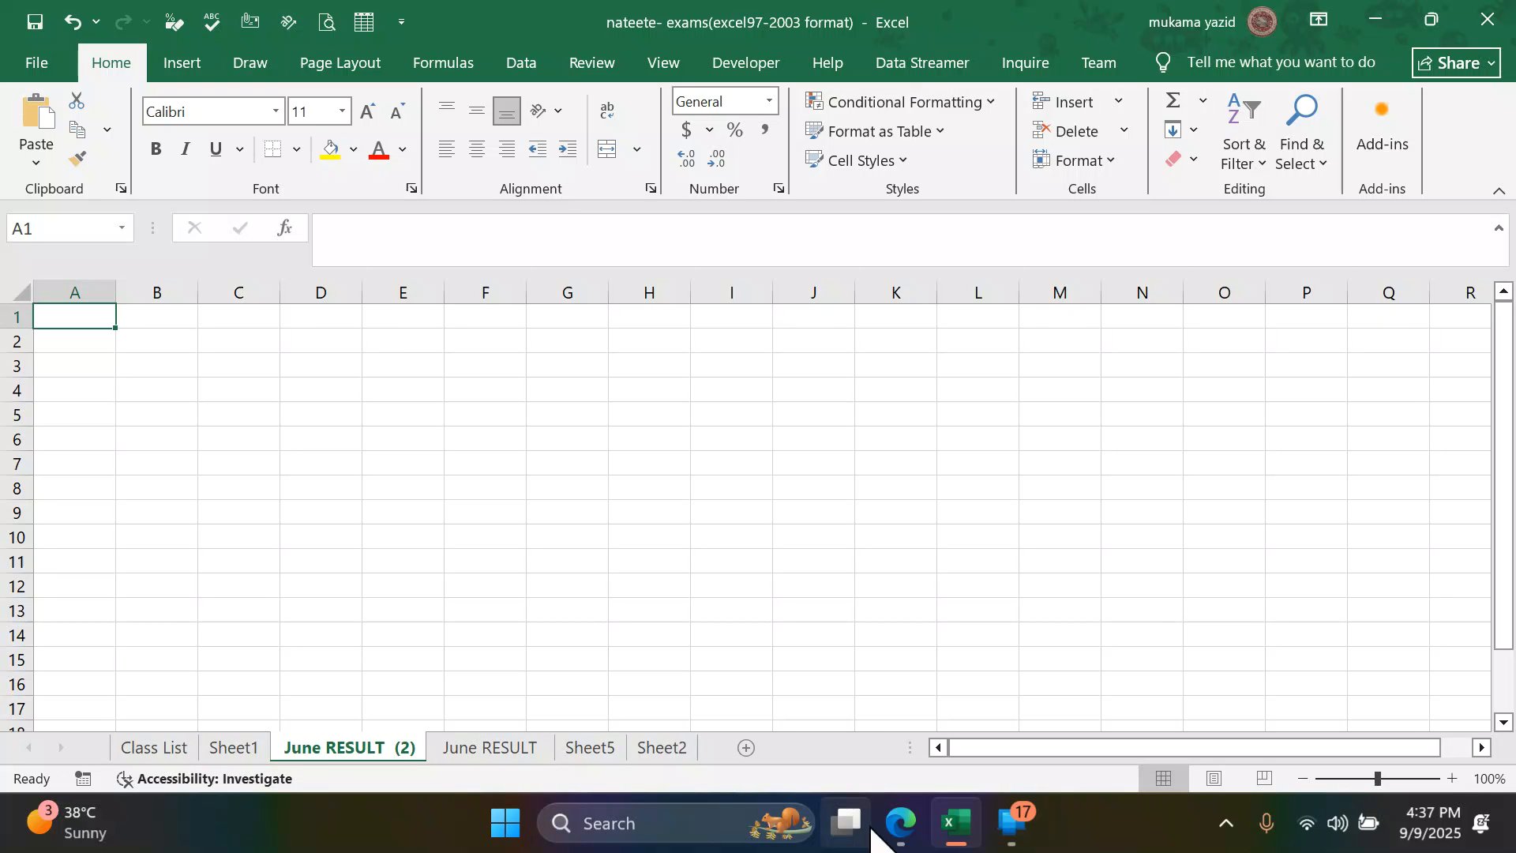
# - Read the tab color task in the PDF in Edge, return to Excel and color the June RESULT sheet tab green
pyautogui.click(898, 822)
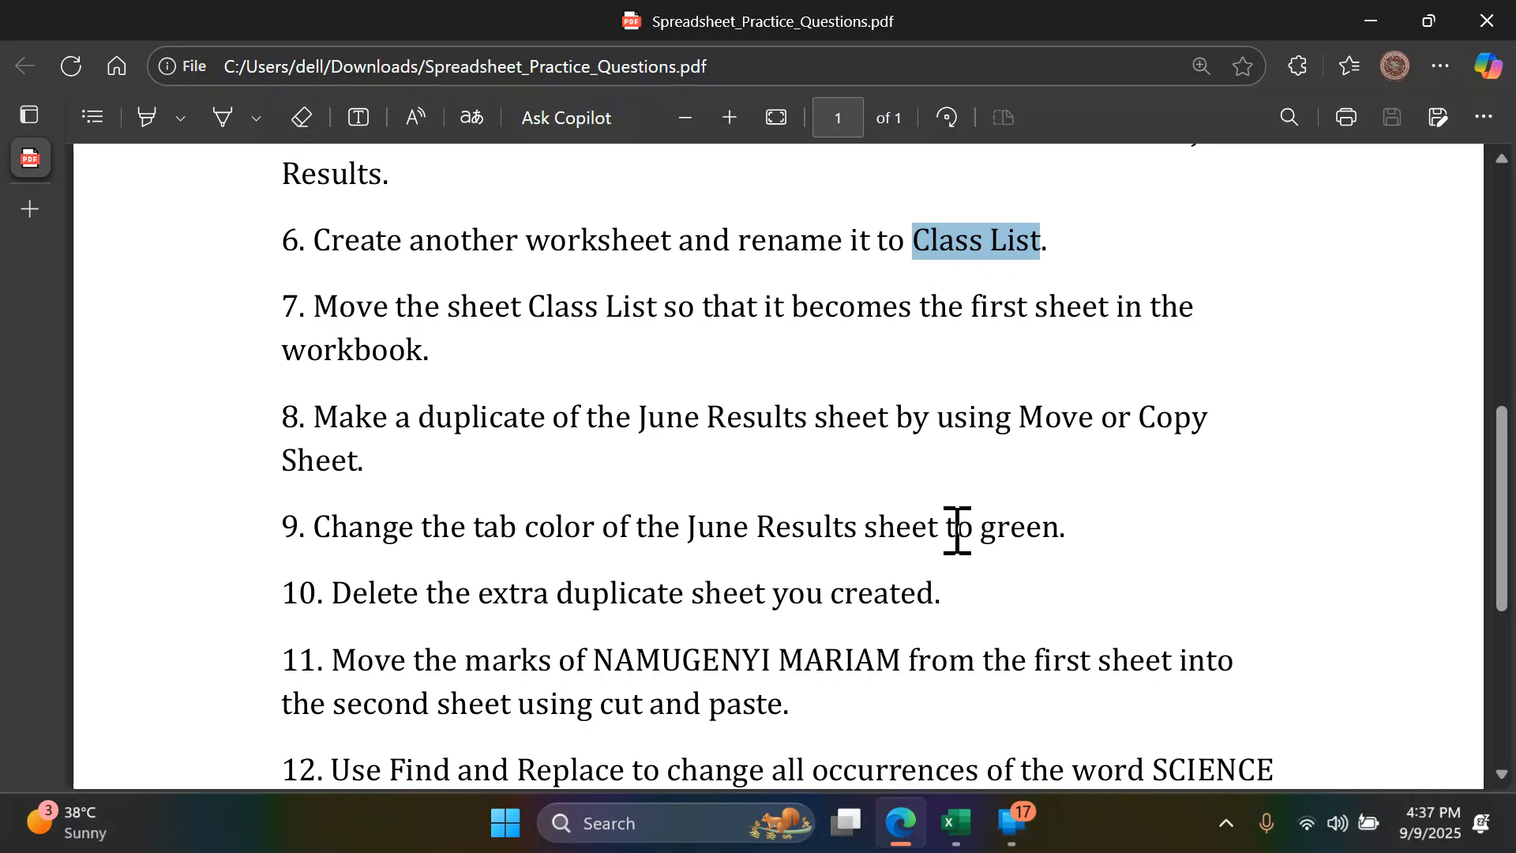
pyautogui.scroll(-3, 974, 531)
pyautogui.click(955, 822)
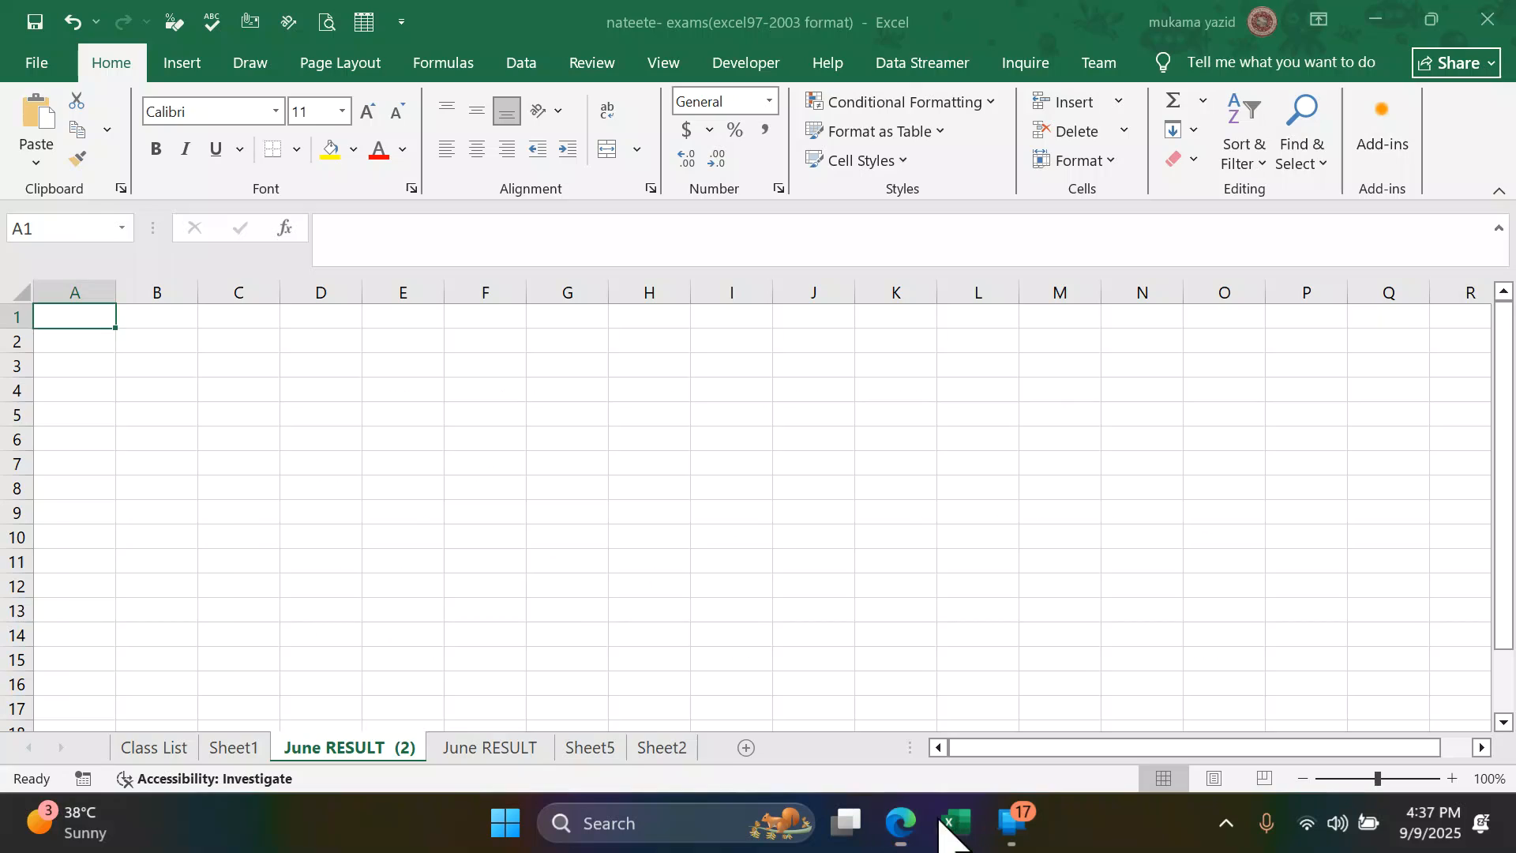
pyautogui.rightClick(496, 749)
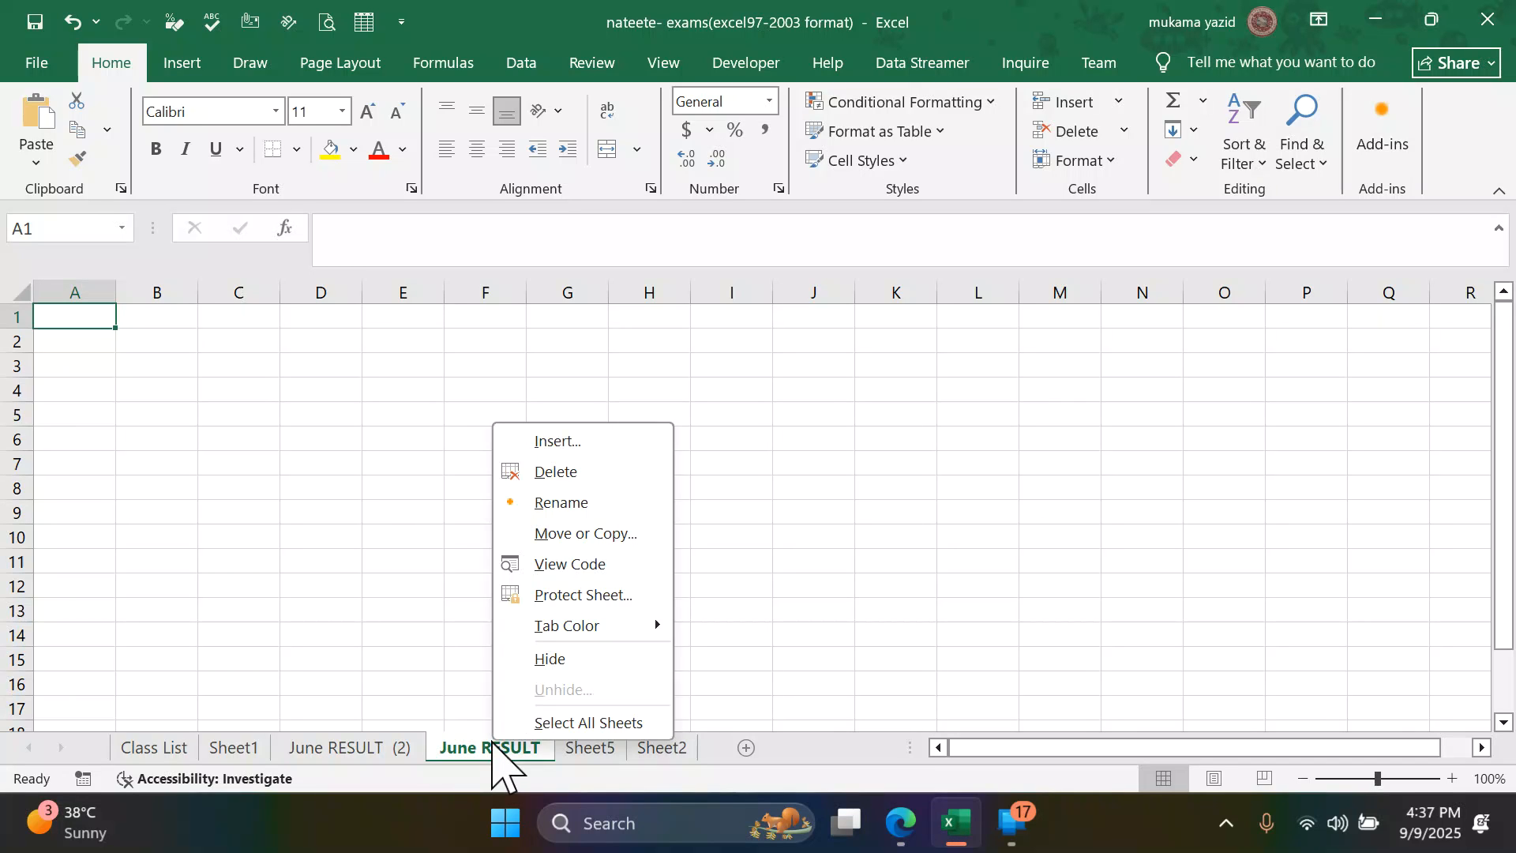
pyautogui.moveTo(624, 632)
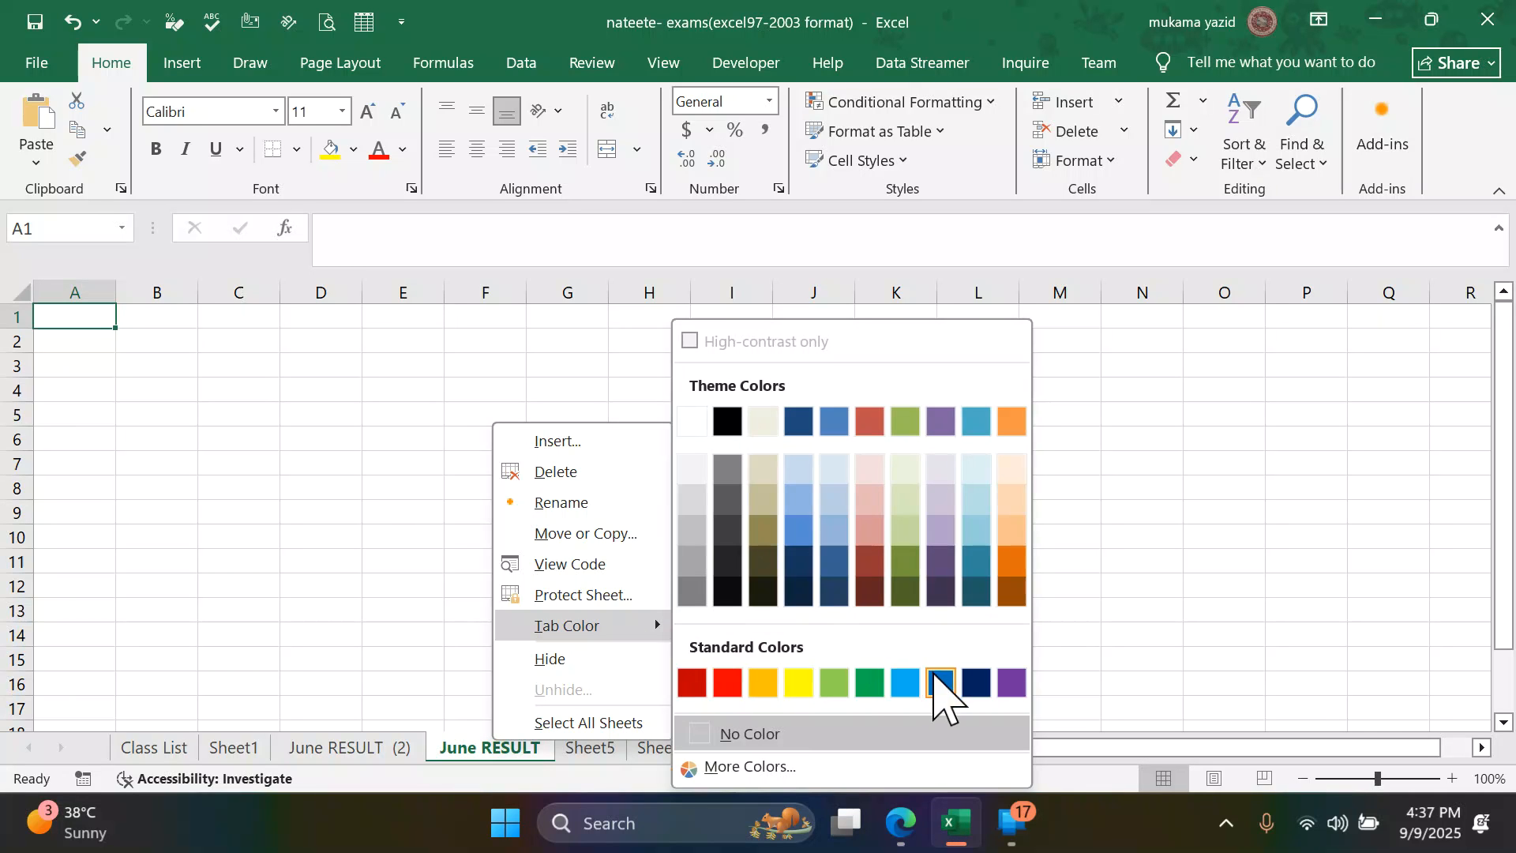
pyautogui.click(869, 683)
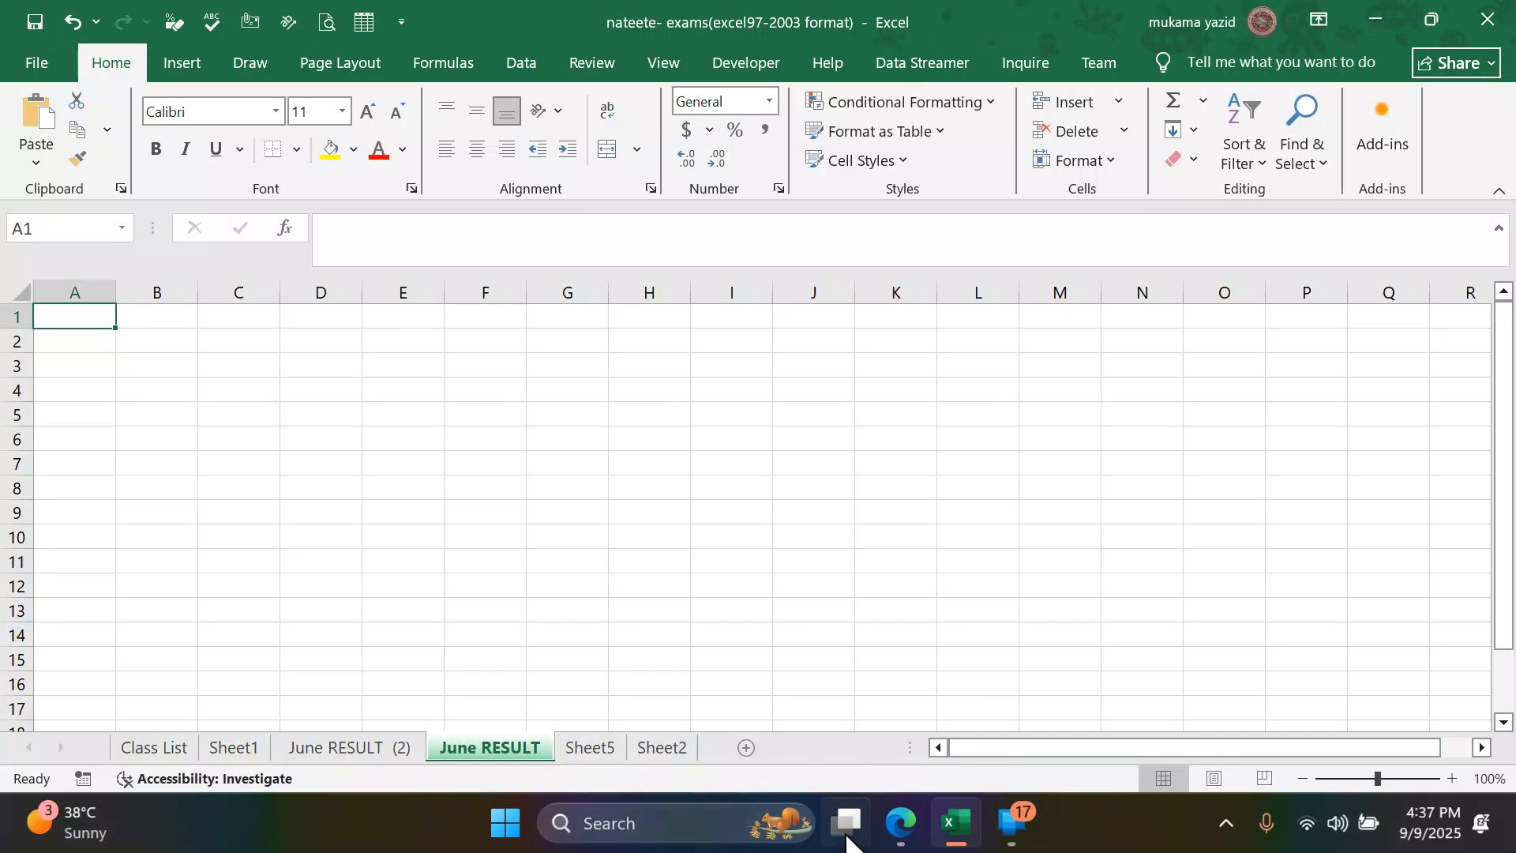
# - Check the sheet deletion task in the PDF in Edge, return to Excel and delete Sheet2 and Sheet5 from the workbook
pyautogui.click(900, 822)
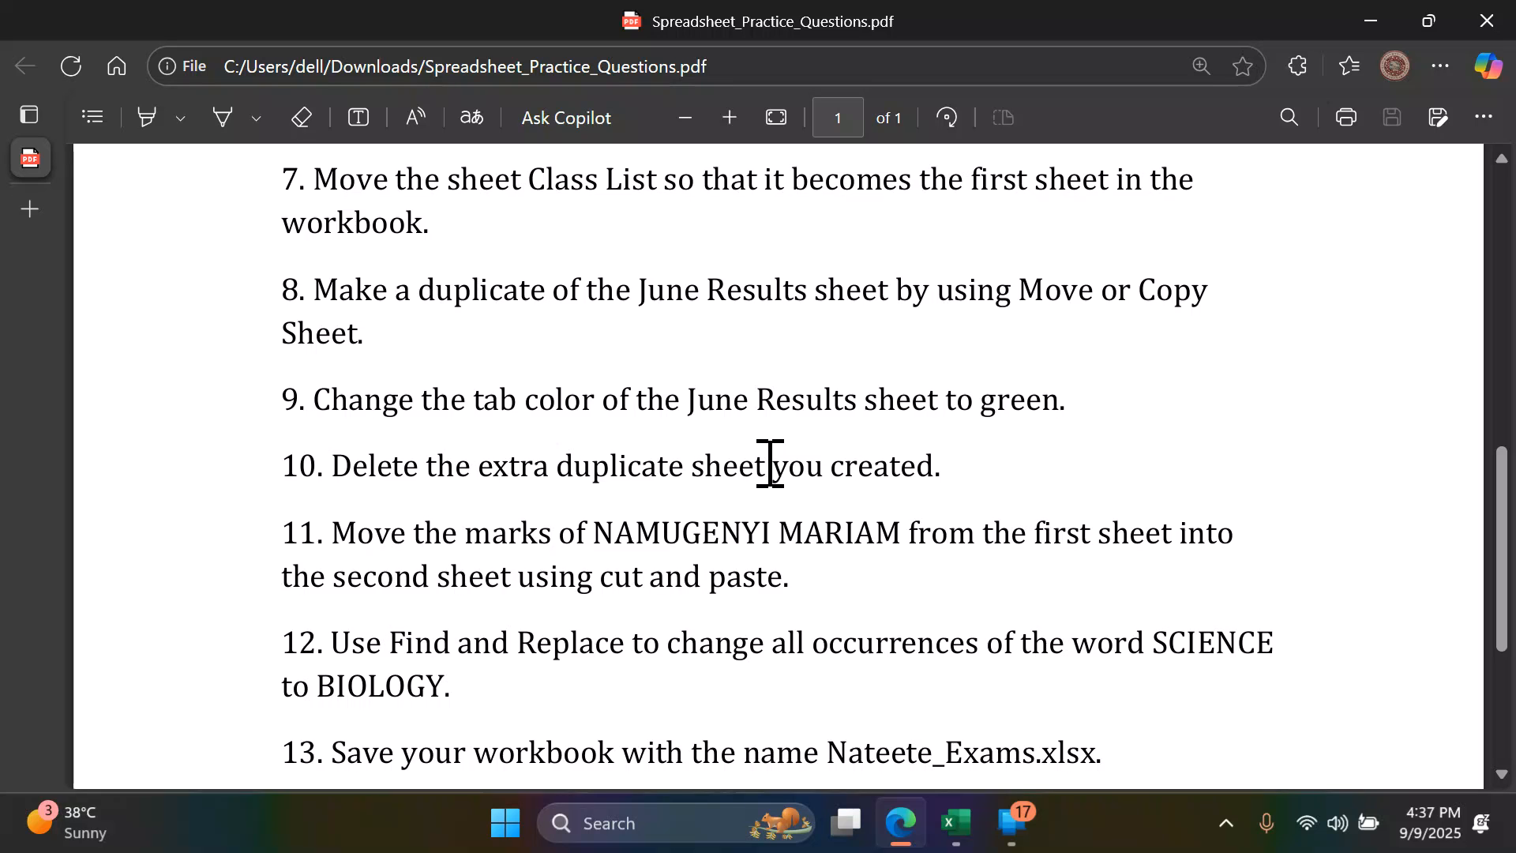
pyautogui.click(956, 823)
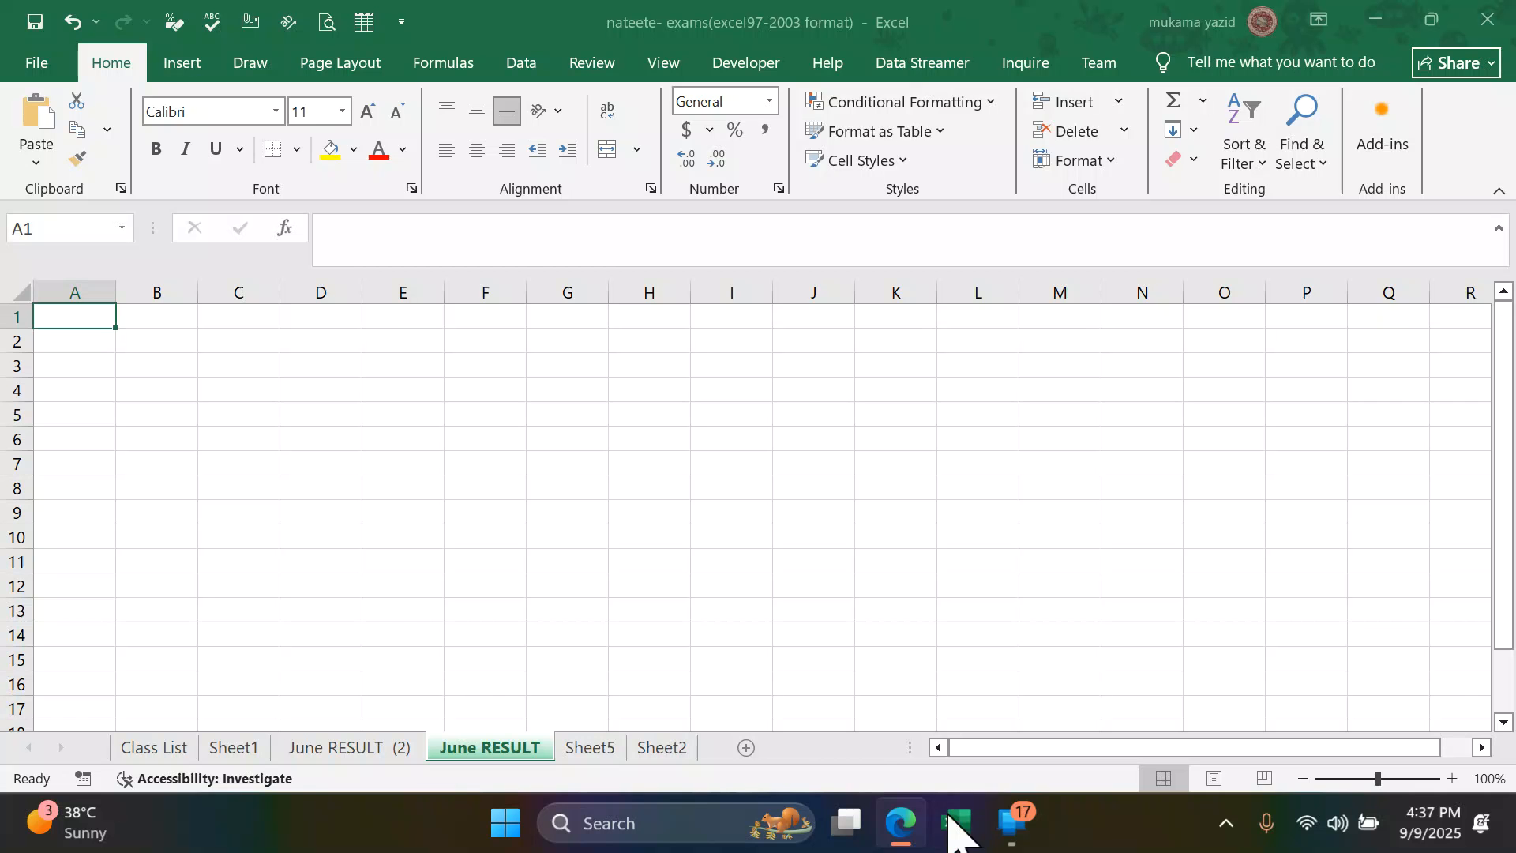
pyautogui.click(601, 746)
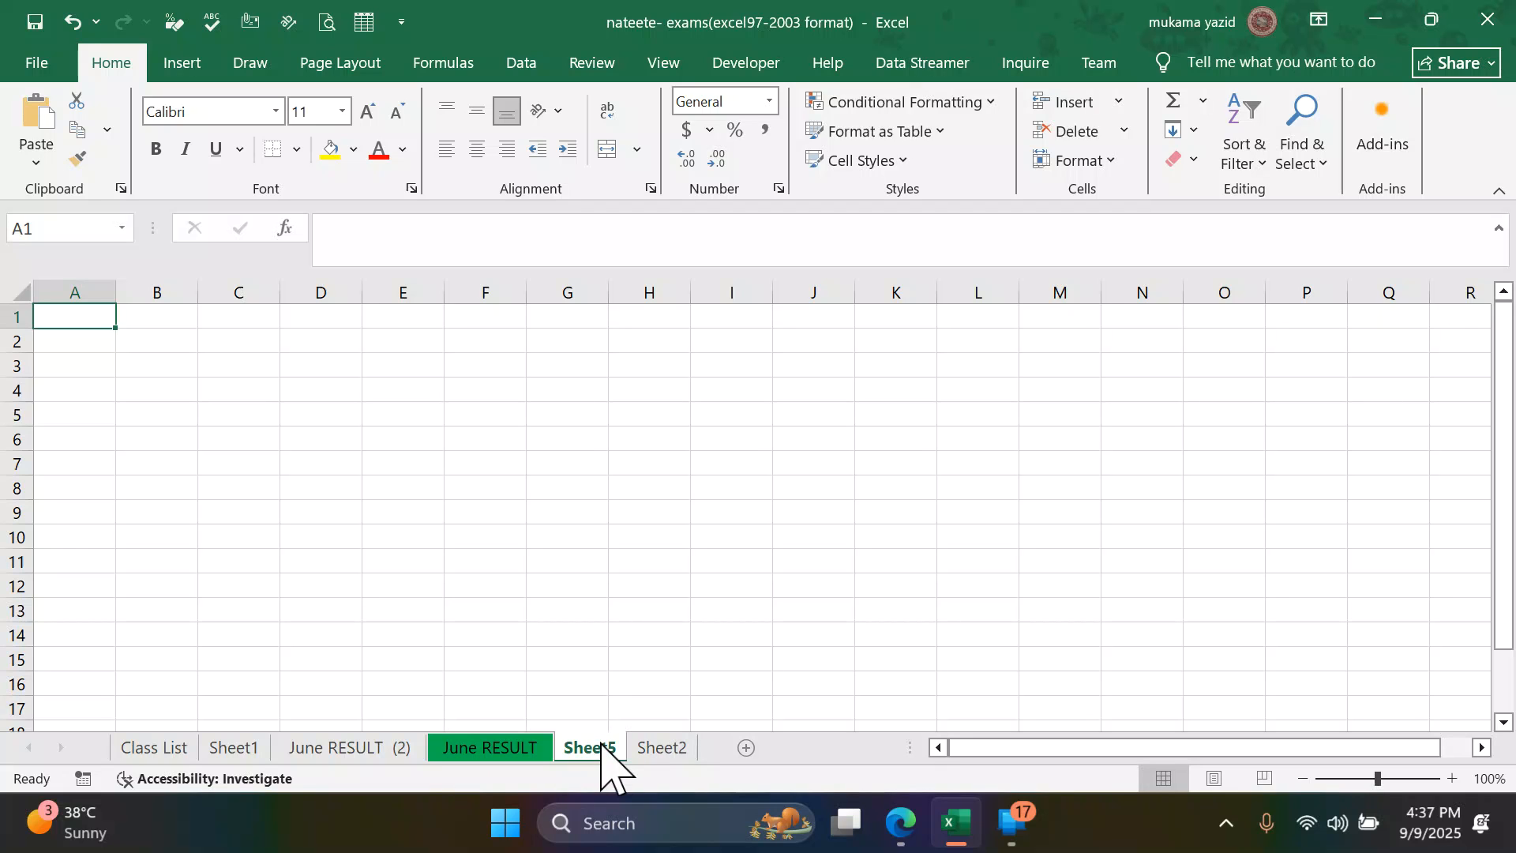
pyautogui.click(660, 748)
pyautogui.rightClick(672, 747)
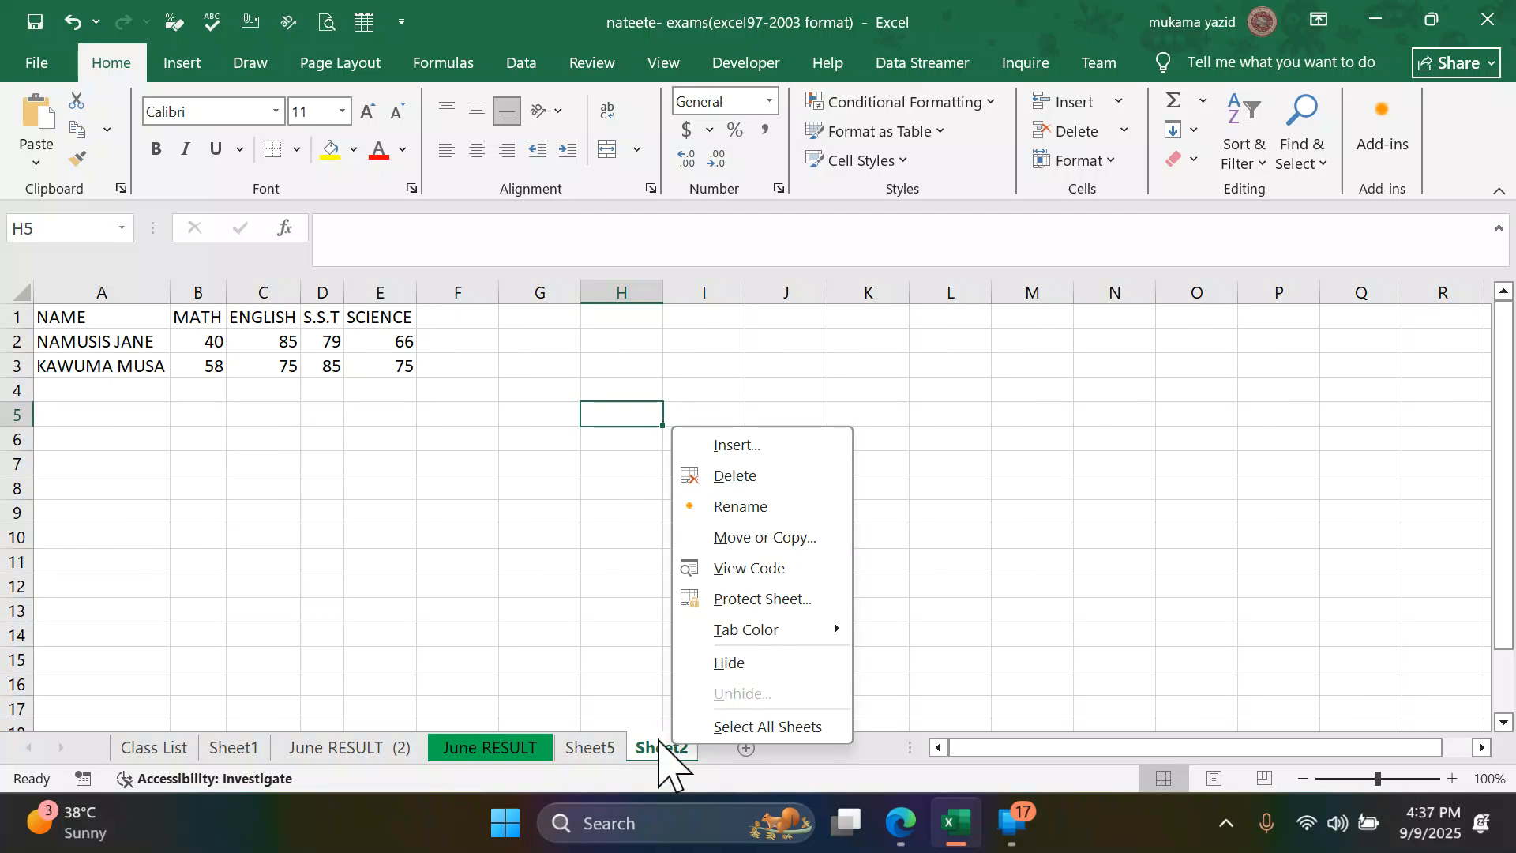
pyautogui.click(750, 477)
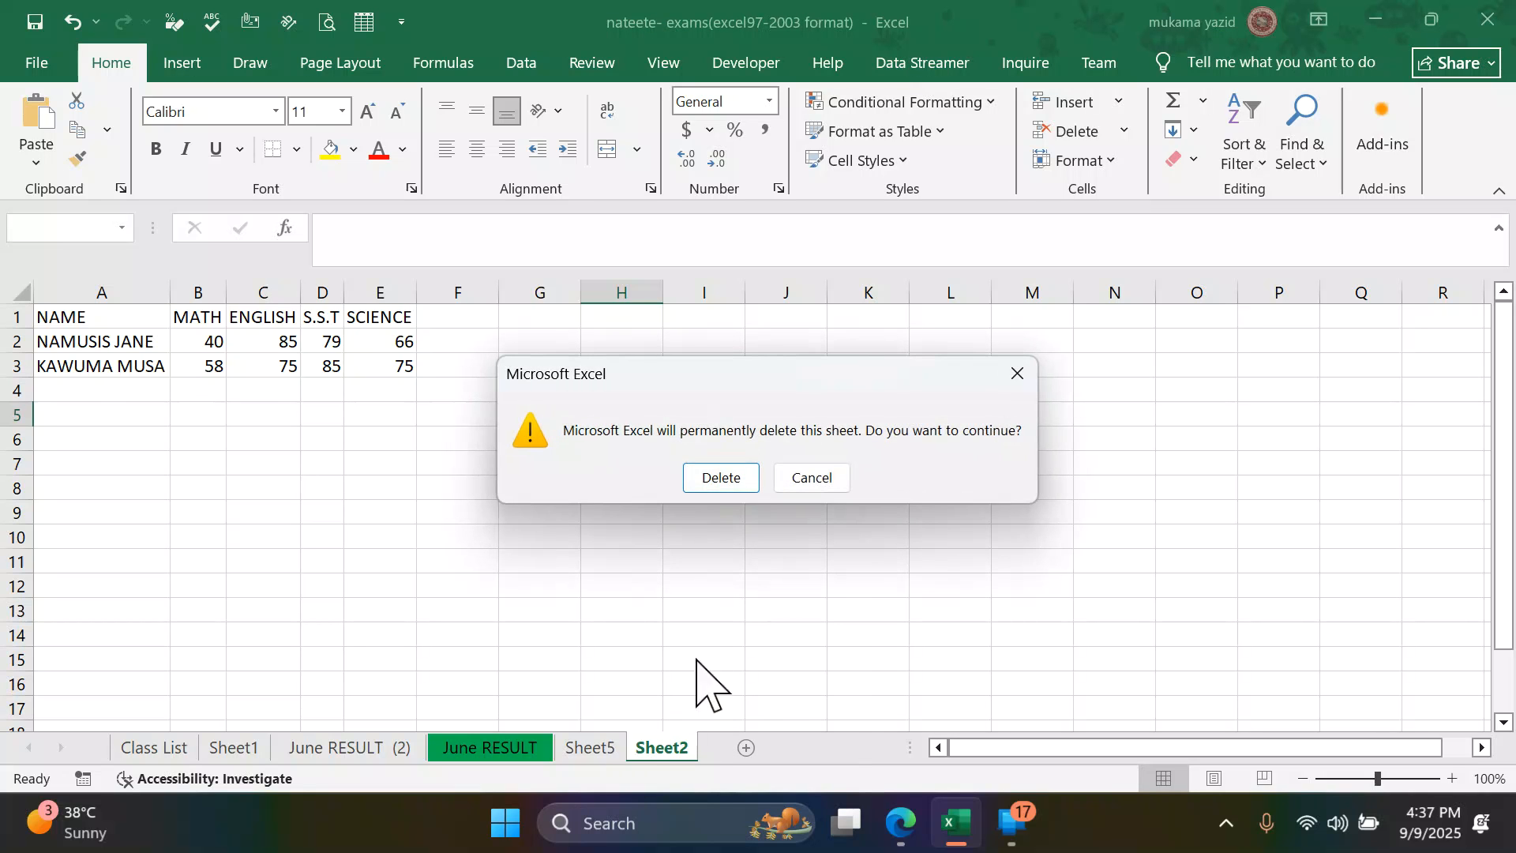
pyautogui.click(716, 472)
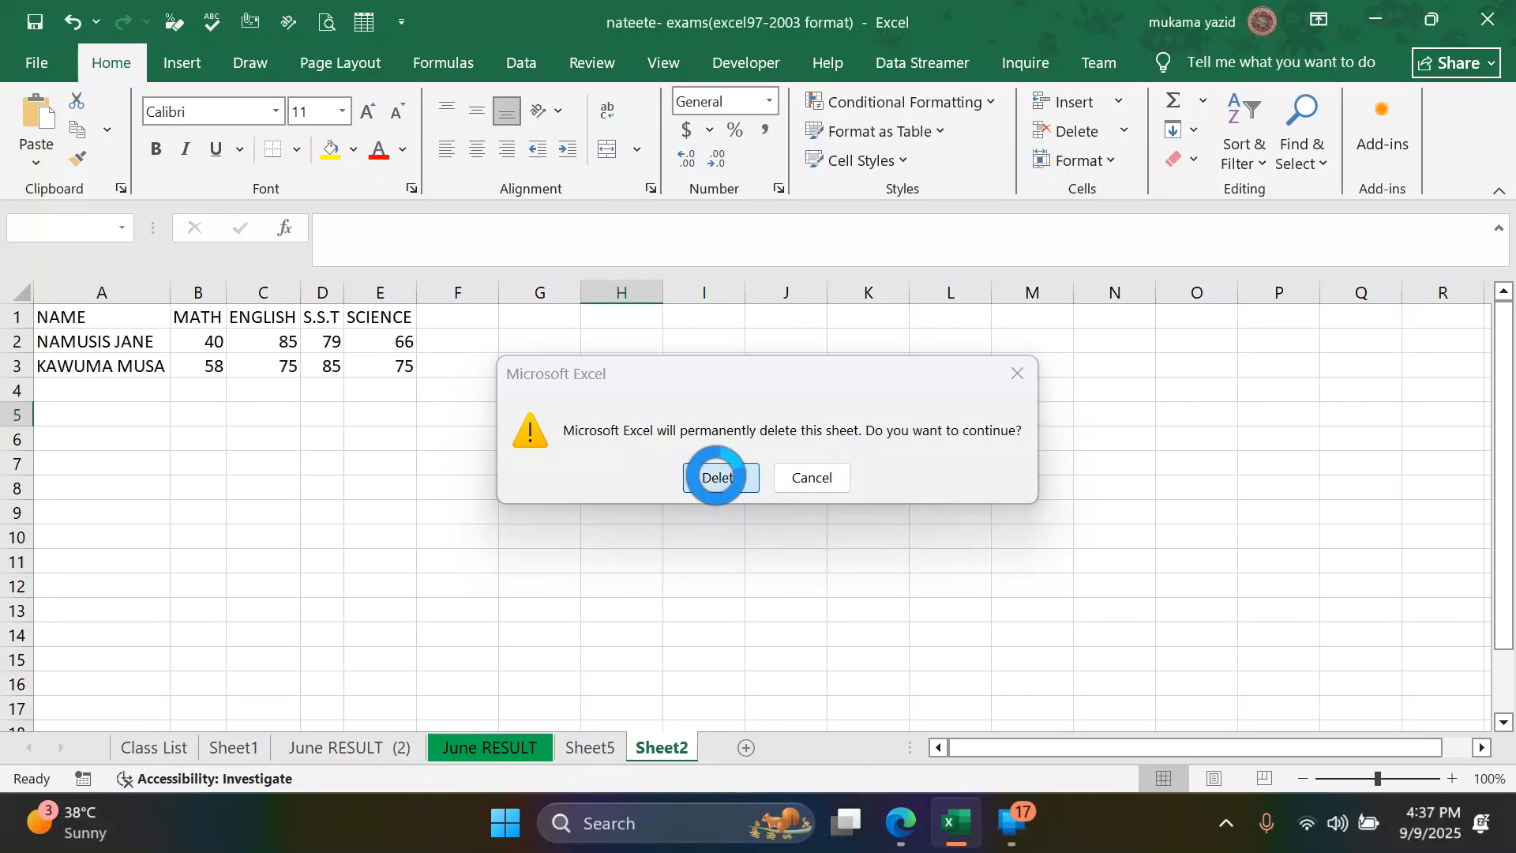
pyautogui.rightClick(592, 746)
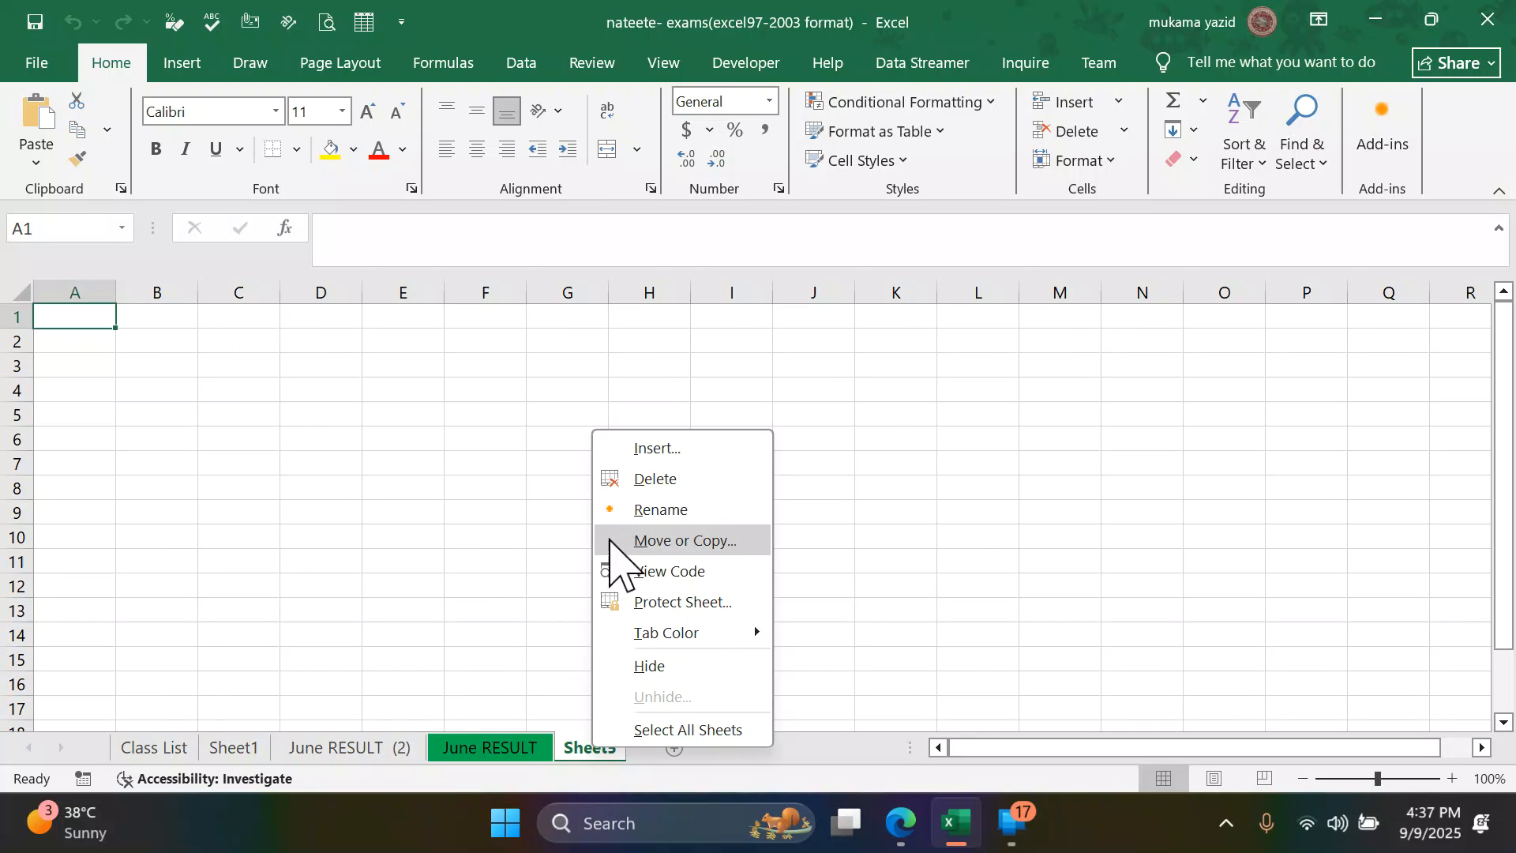
pyautogui.click(653, 479)
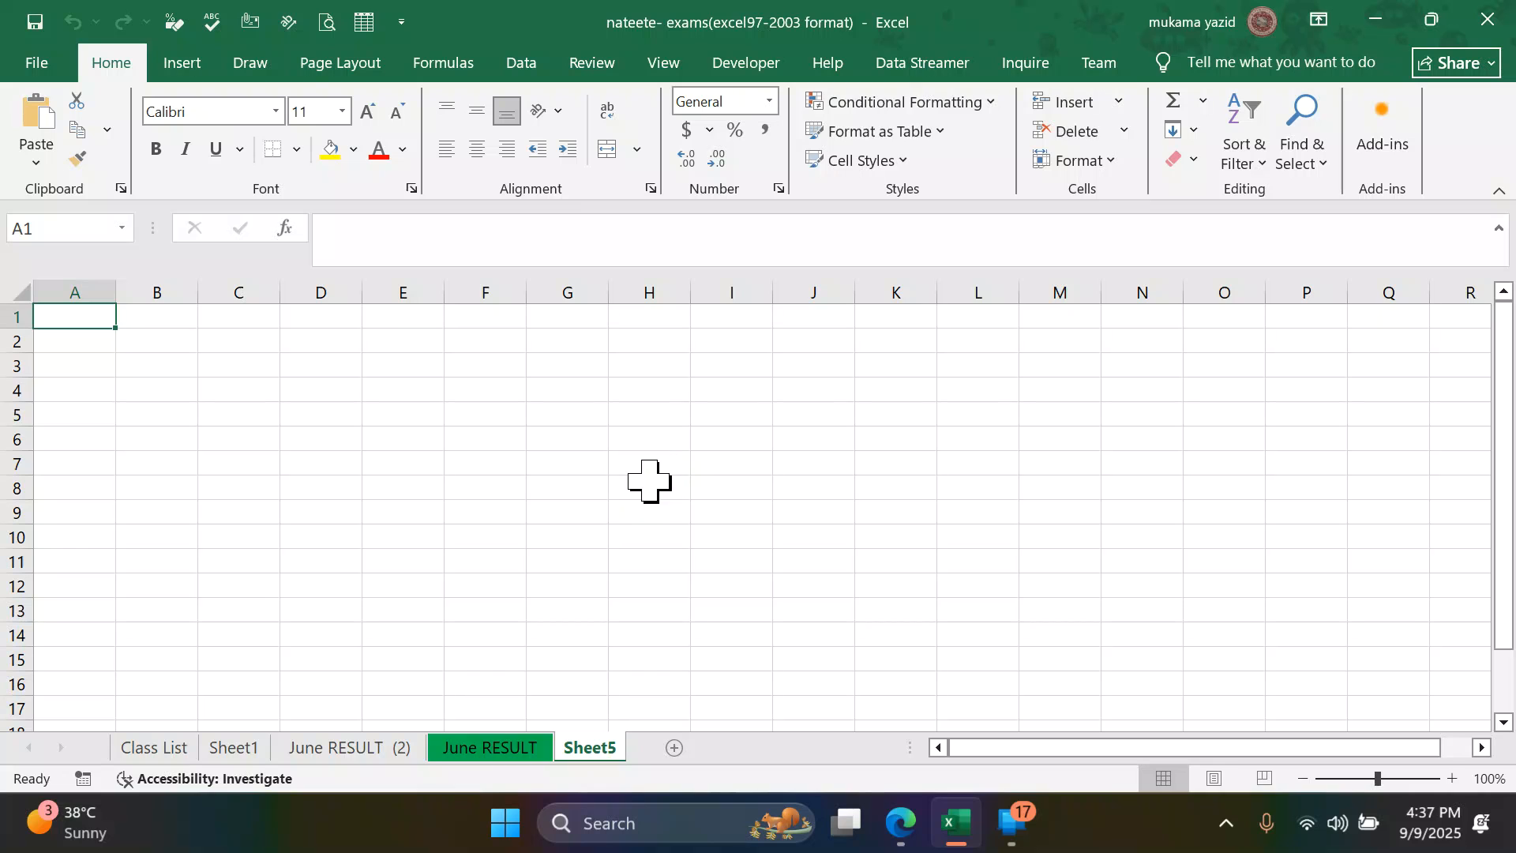
# - Look through Sheet1, June RESULT (2) and June RESULT, read the cut-and-paste task in the PDF in Edge and return to Excel
pyautogui.click(231, 749)
pyautogui.click(367, 747)
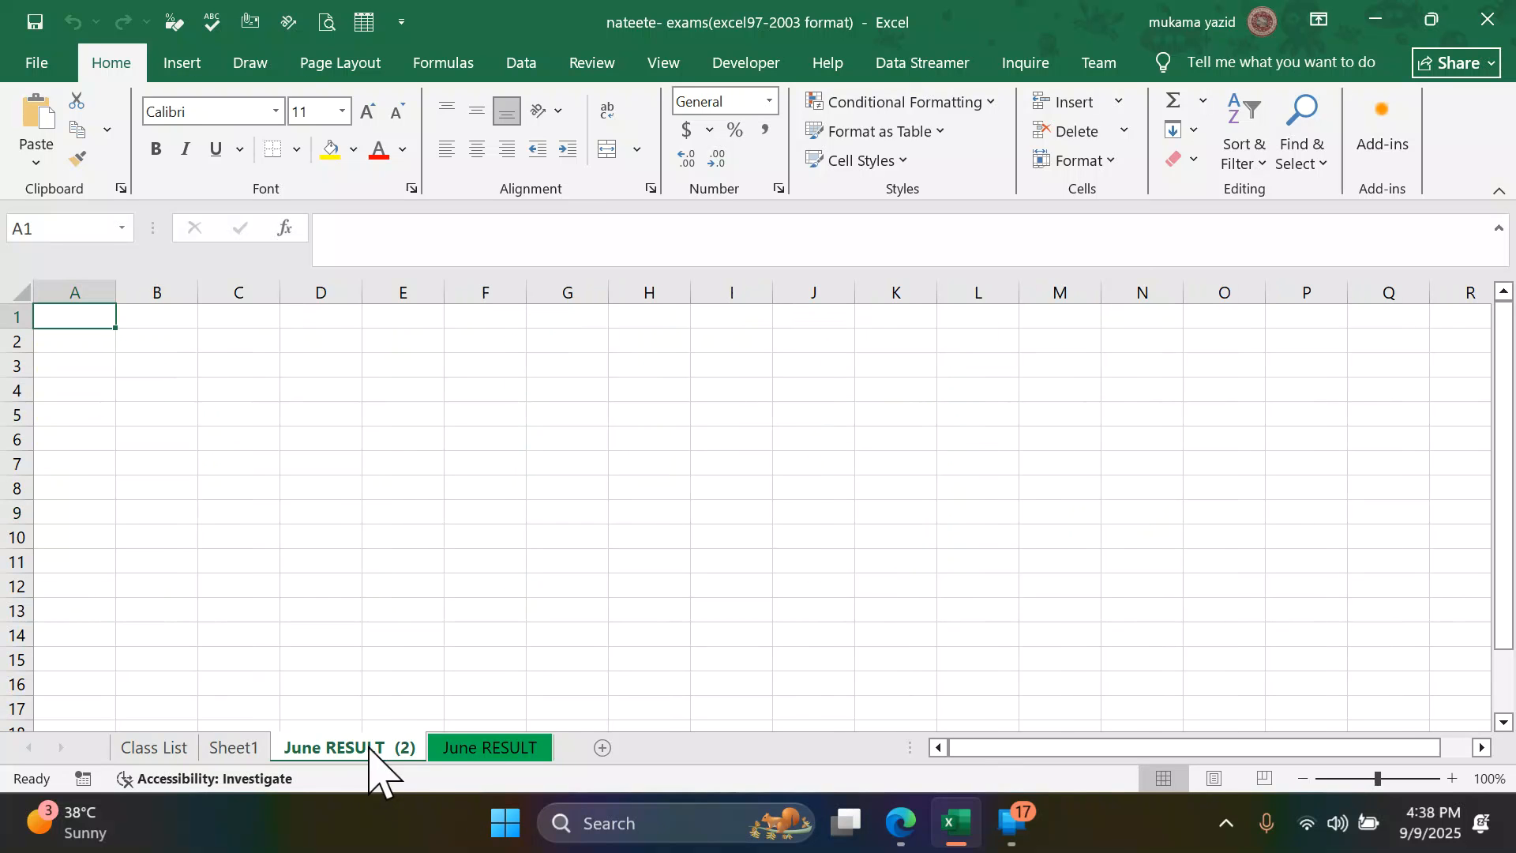
pyautogui.click(498, 748)
pyautogui.click(900, 823)
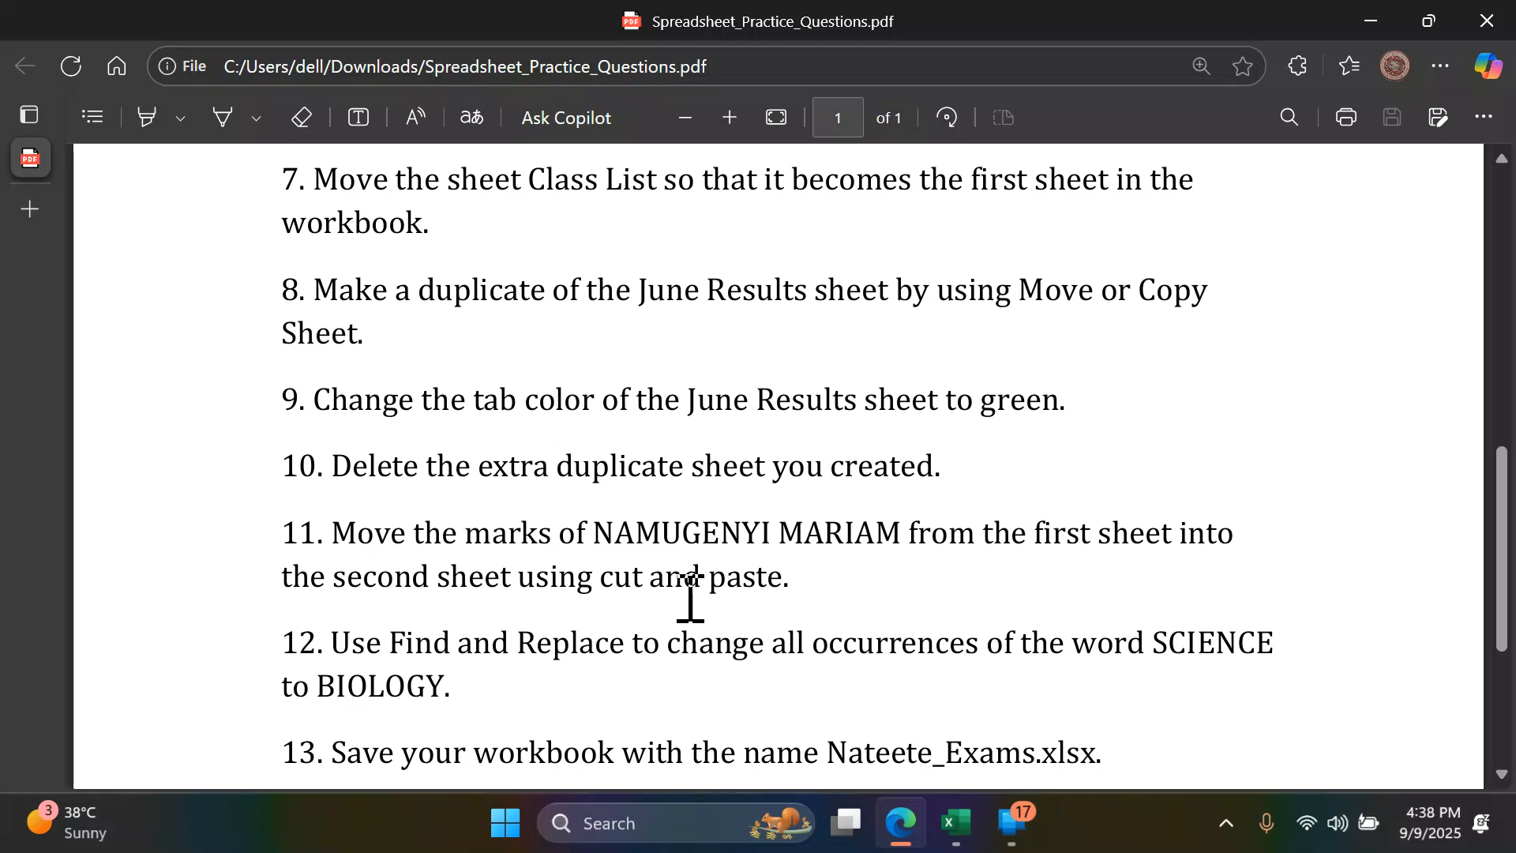
pyautogui.click(956, 822)
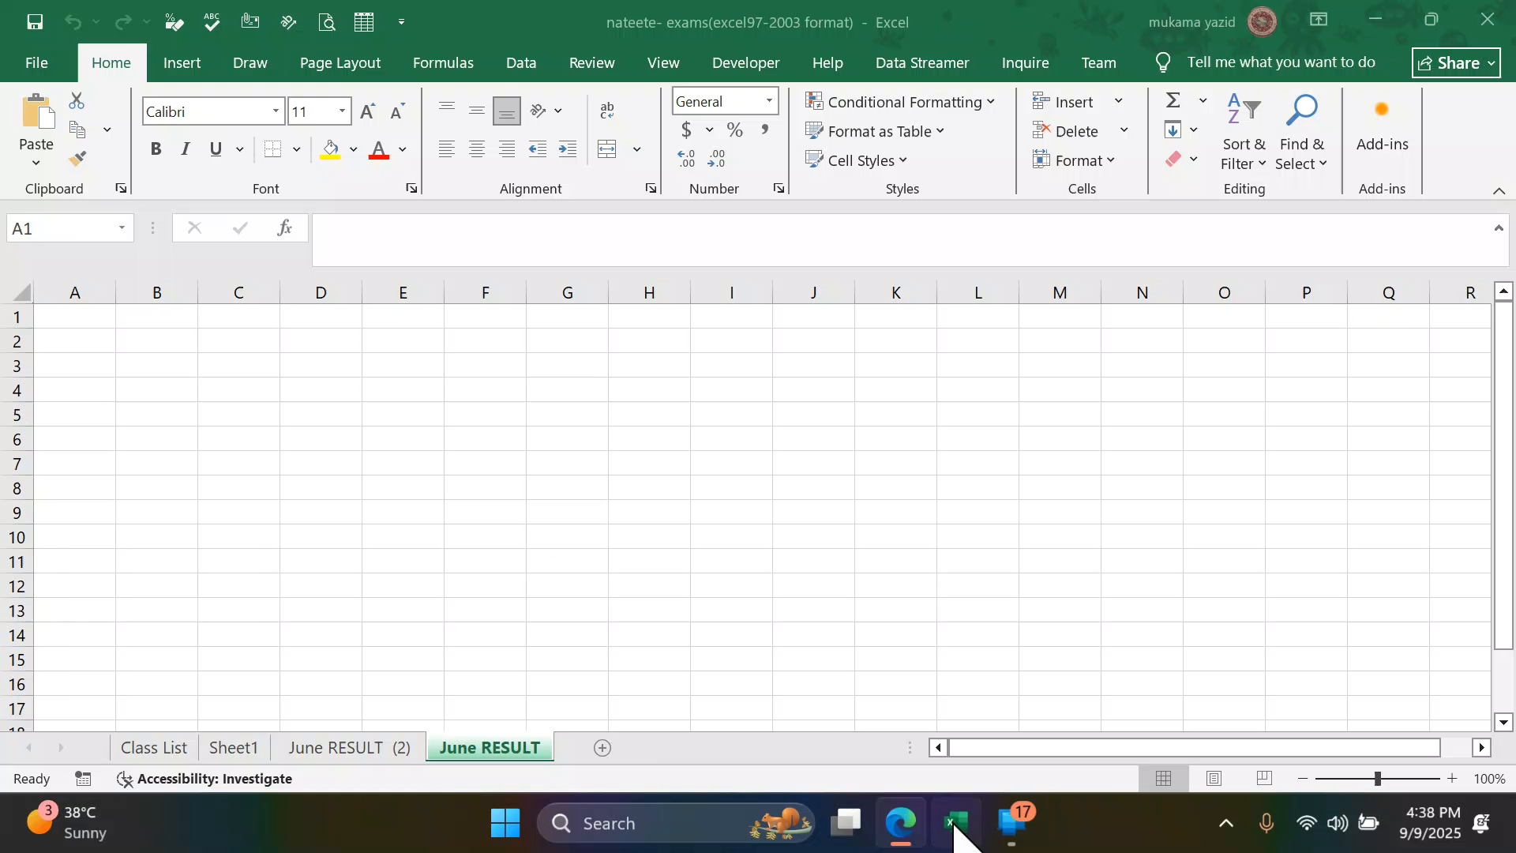
# - Cut the pupil's record in A5:G5 of Sheet1 and paste it at cell A1 of the June RESULT (2) sheet
pyautogui.click(251, 750)
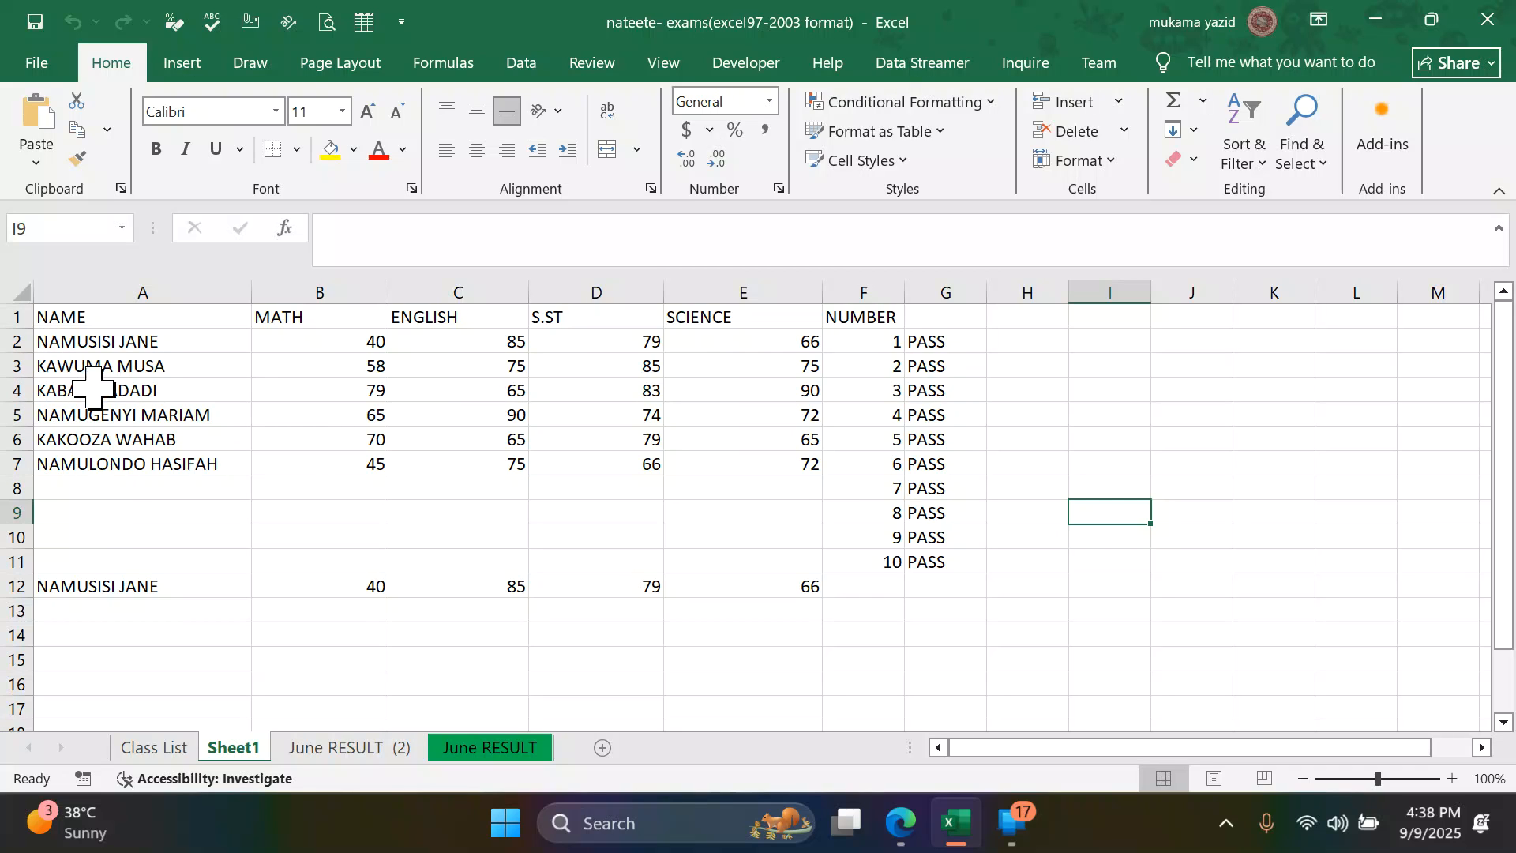
pyautogui.click(35, 415)
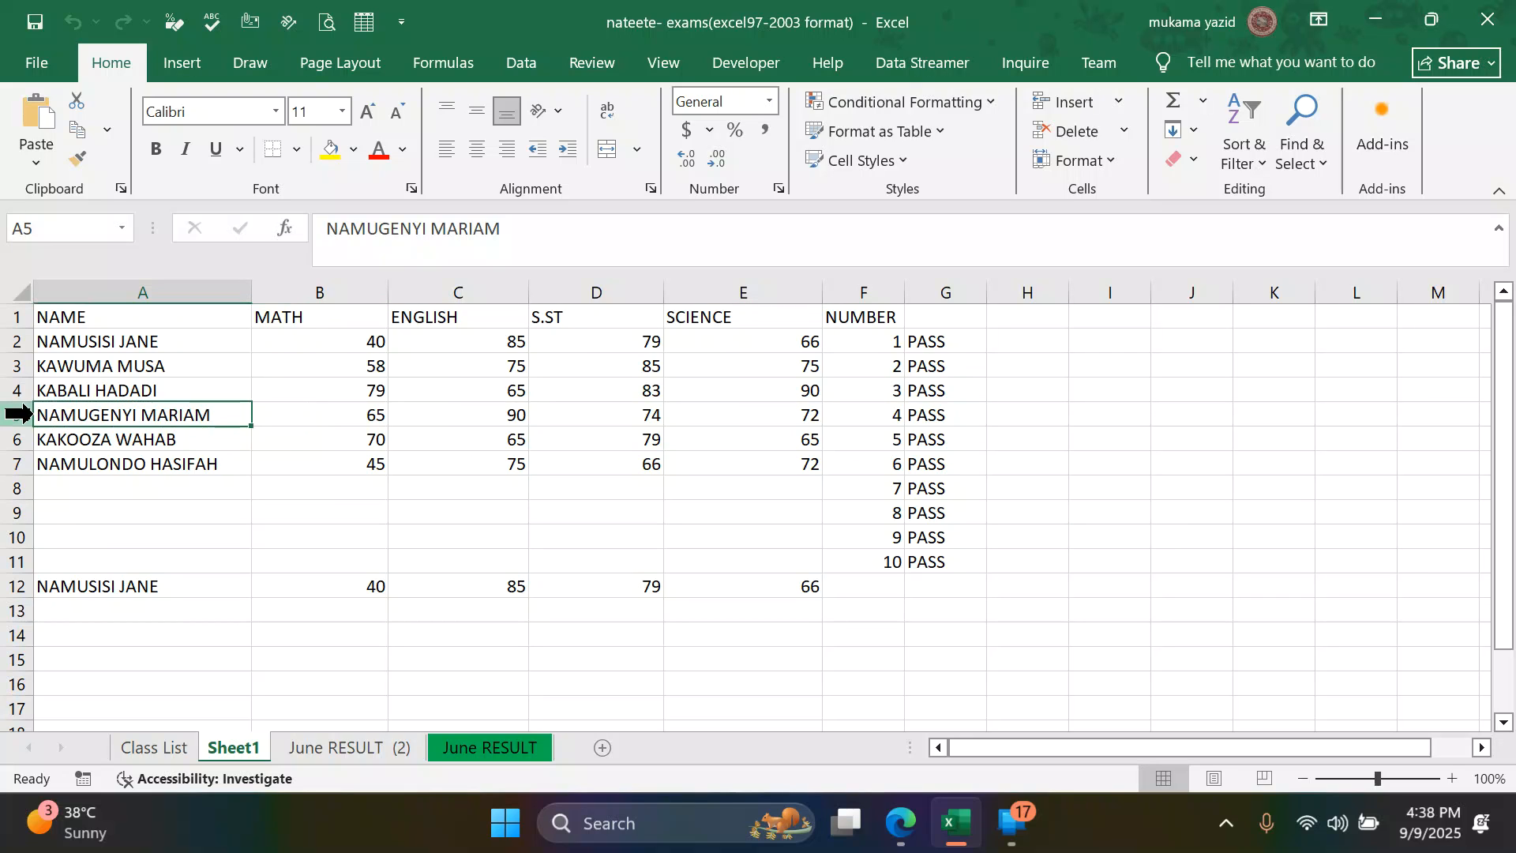
pyautogui.moveTo(74, 411); pyautogui.dragTo(950, 411)
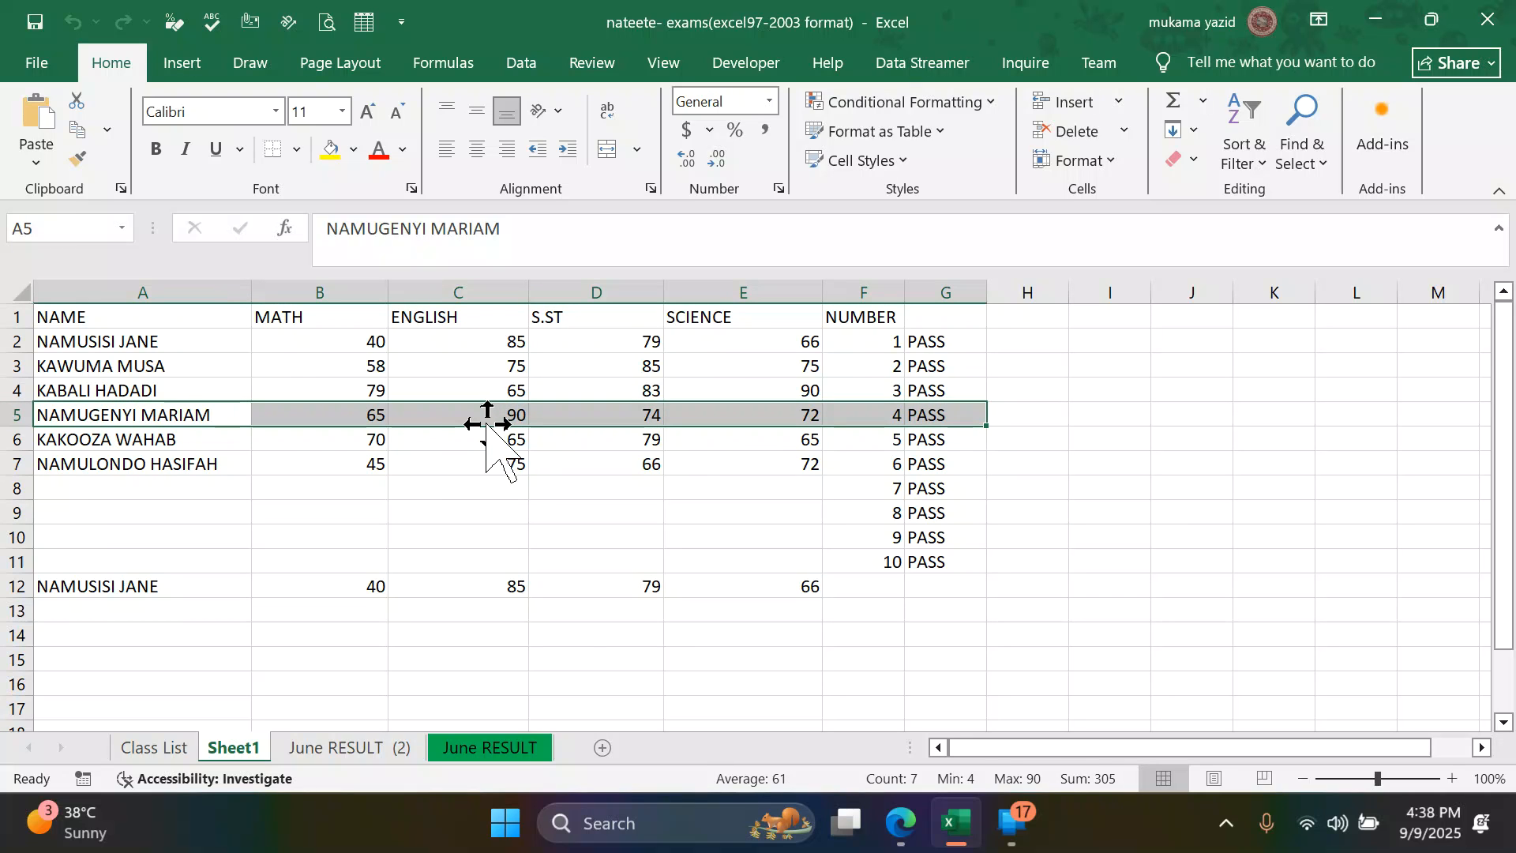
pyautogui.hotkey('ctrl', 'c')
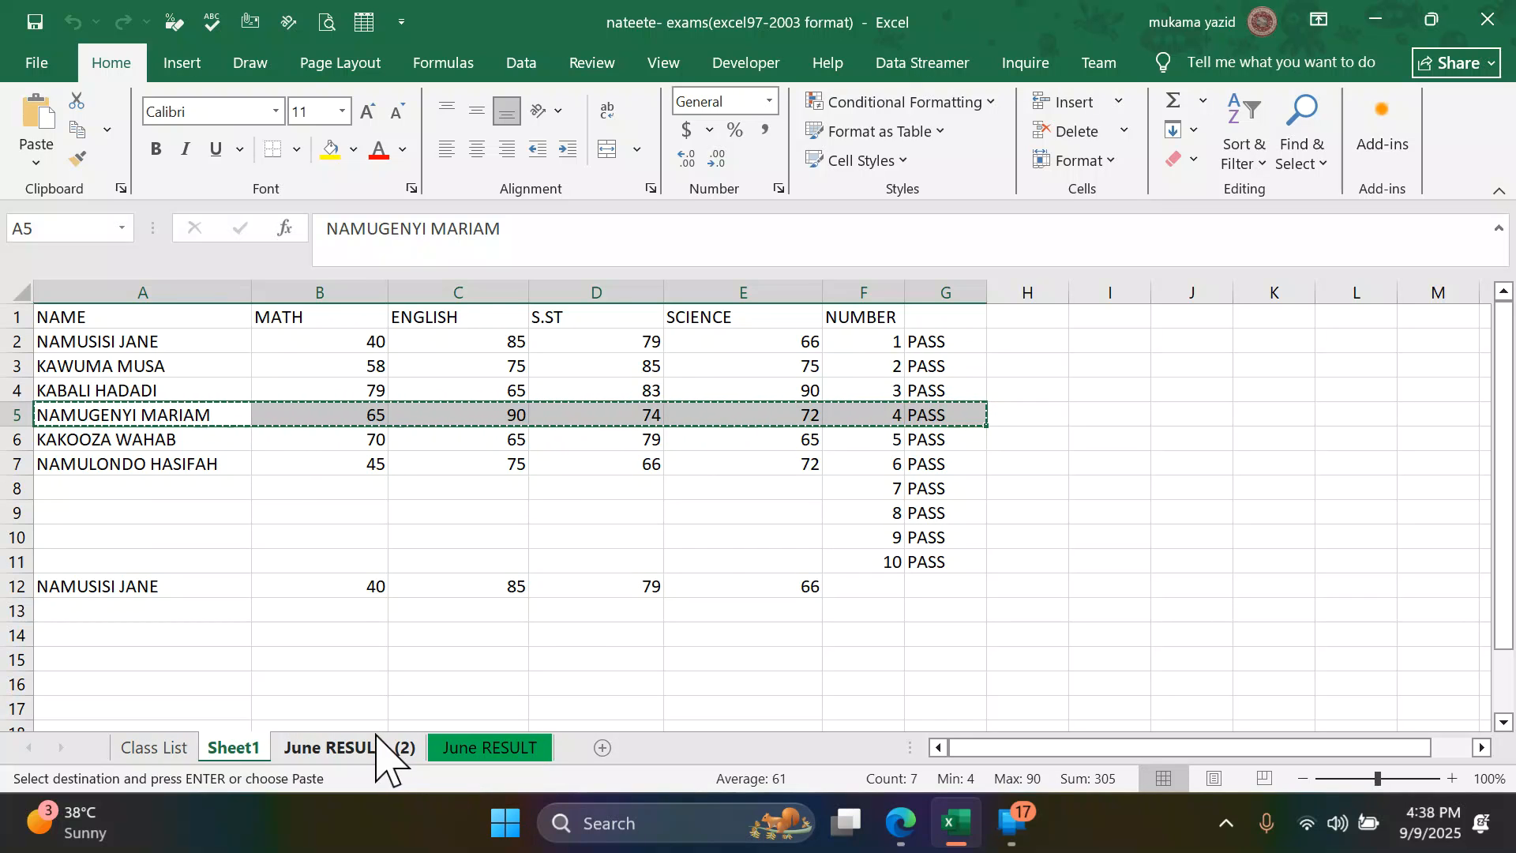
pyautogui.click(332, 747)
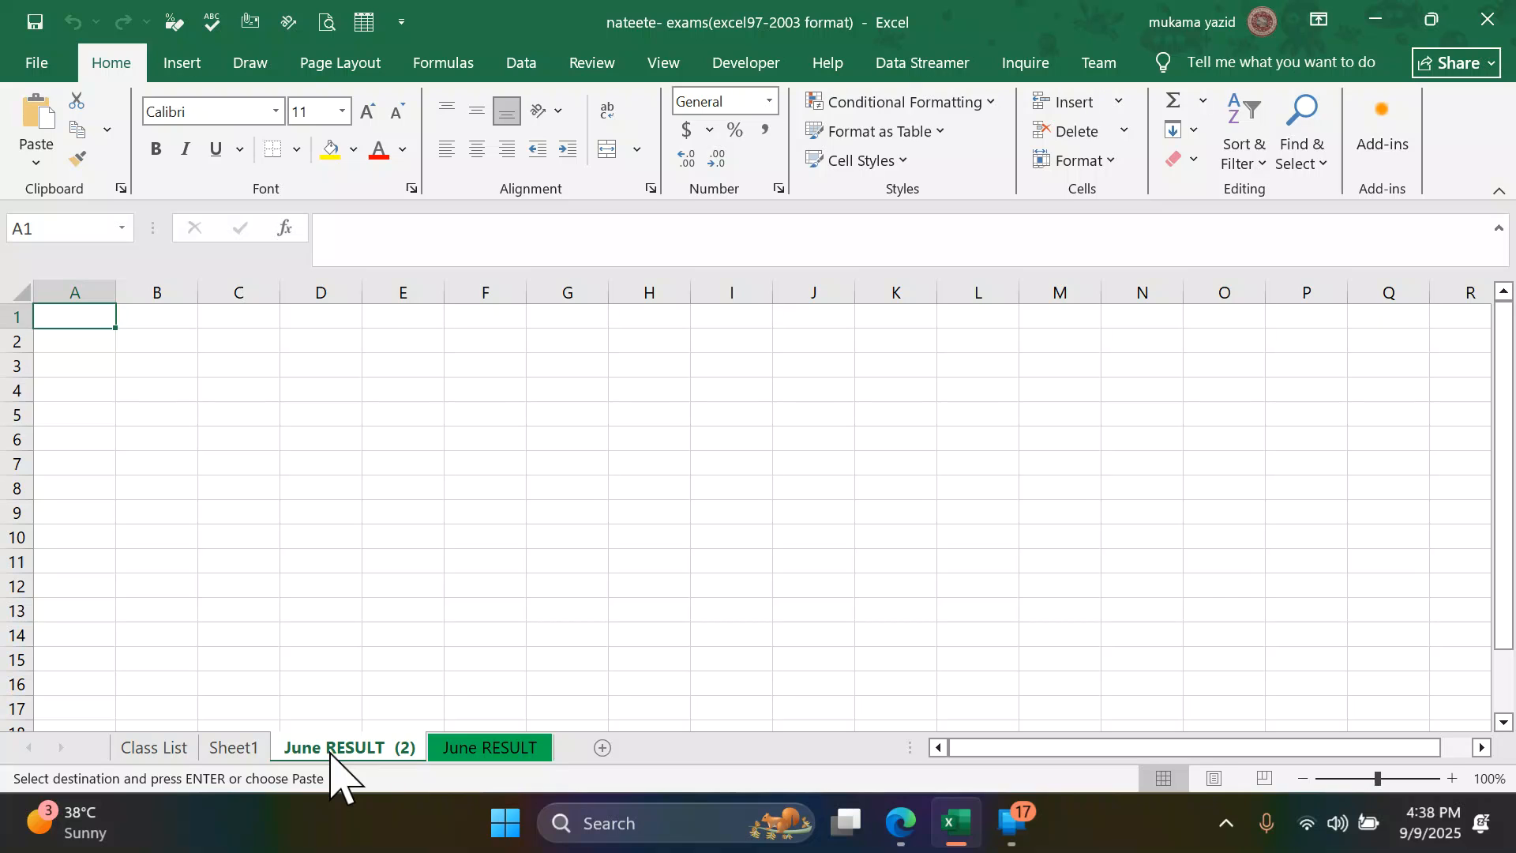
pyautogui.press('Return')
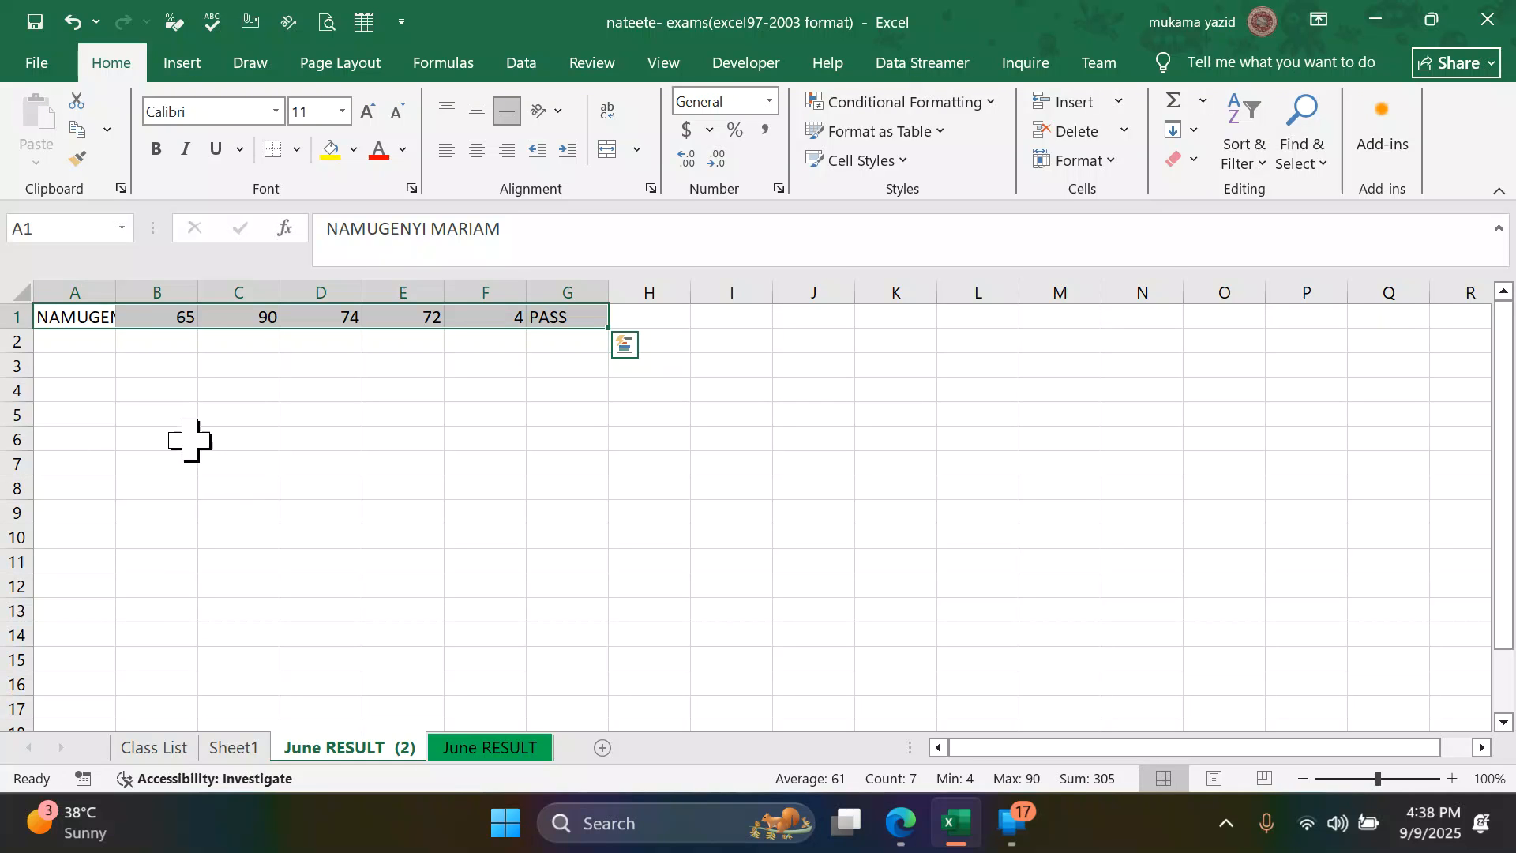
# - AutoFit the width of column A on the June RESULT (2) sheet to the pasted name
pyautogui.click(120, 317)
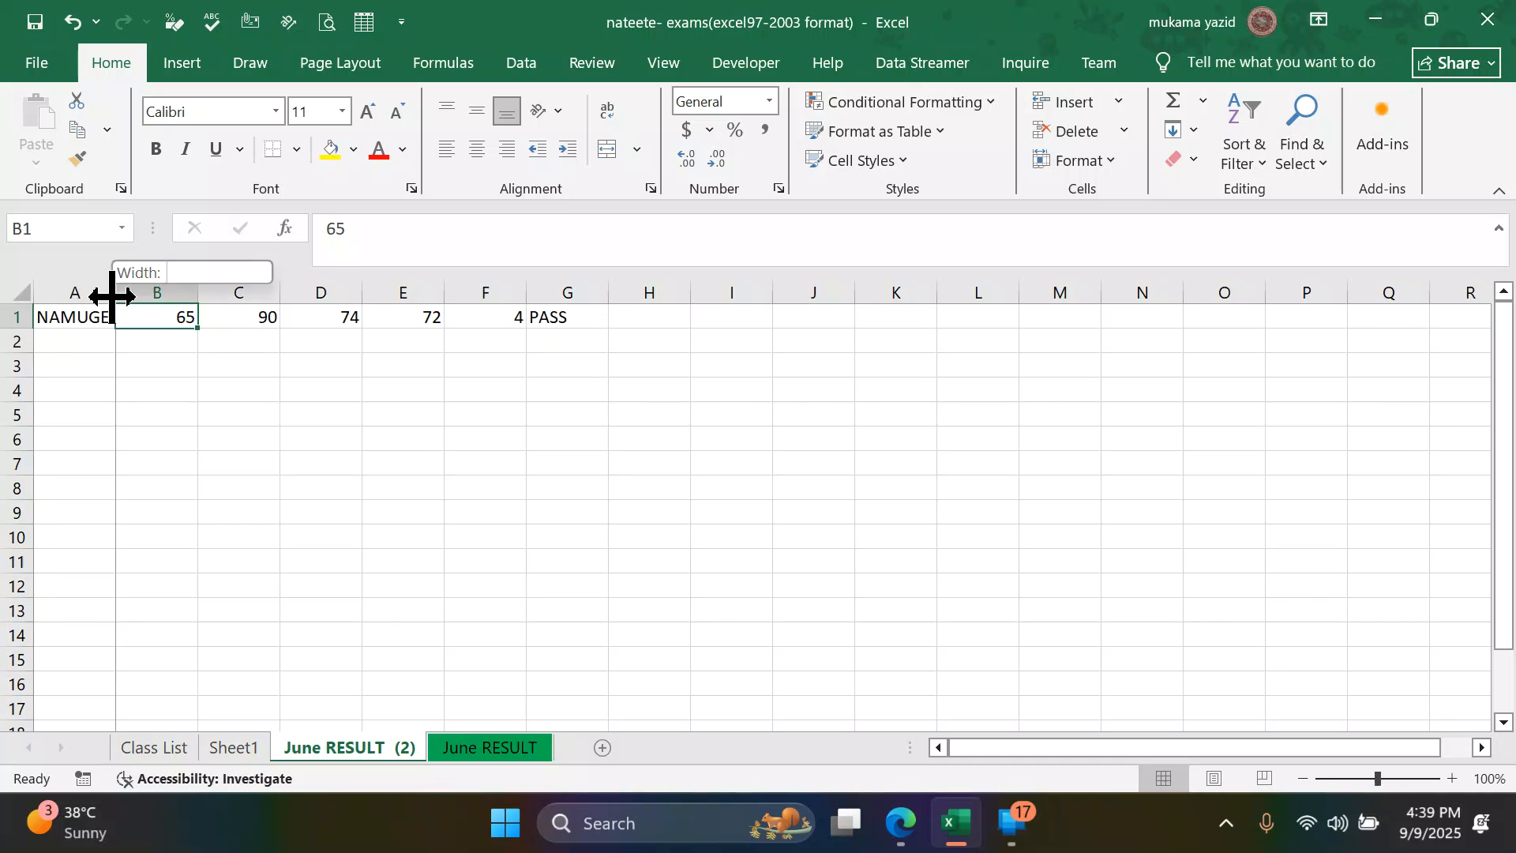
pyautogui.doubleClick(113, 297)
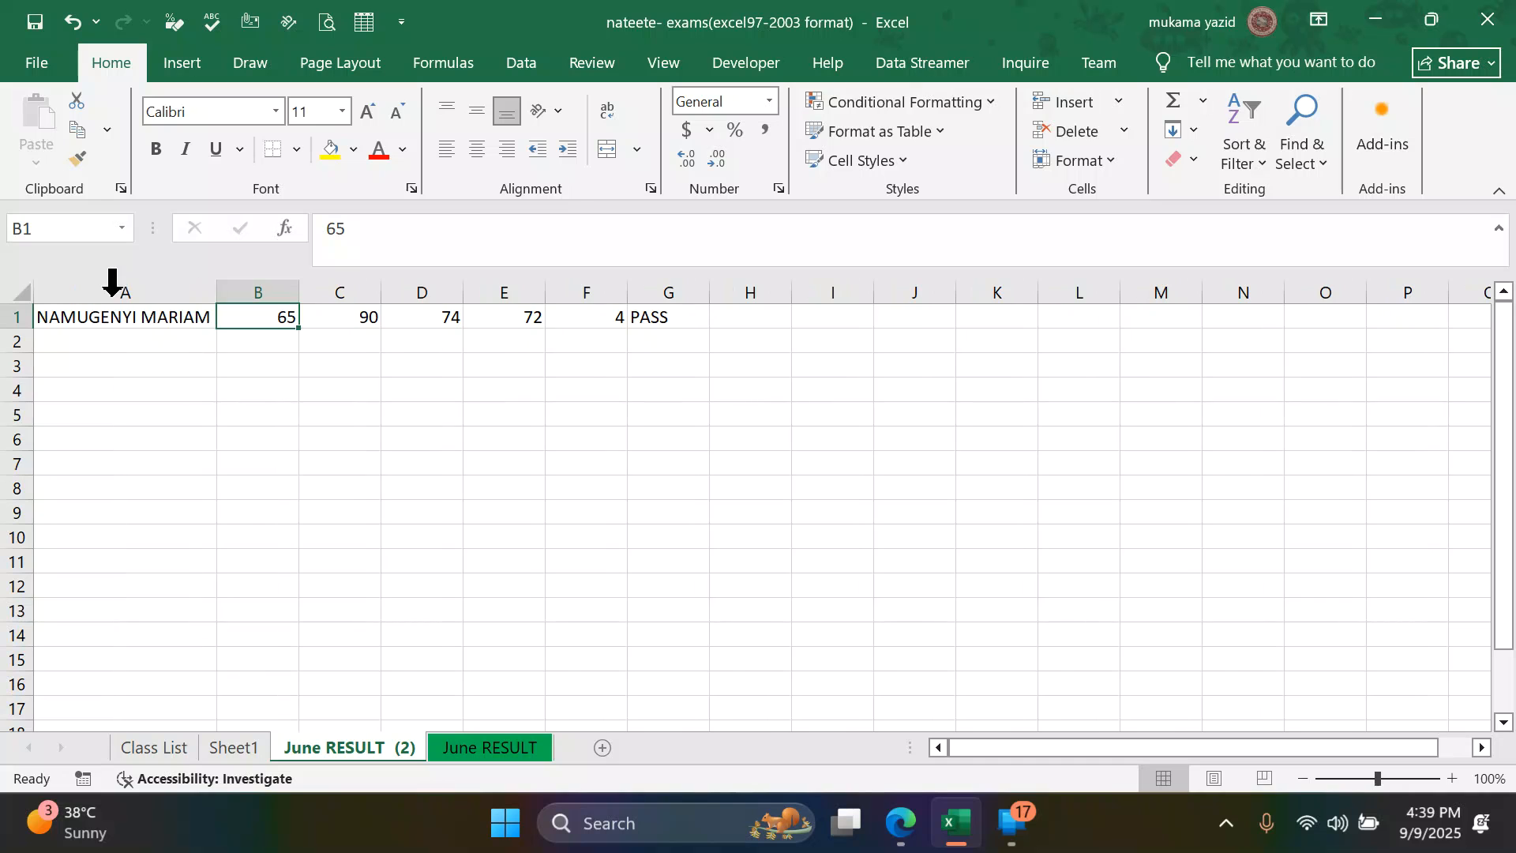
pyautogui.click(200, 390)
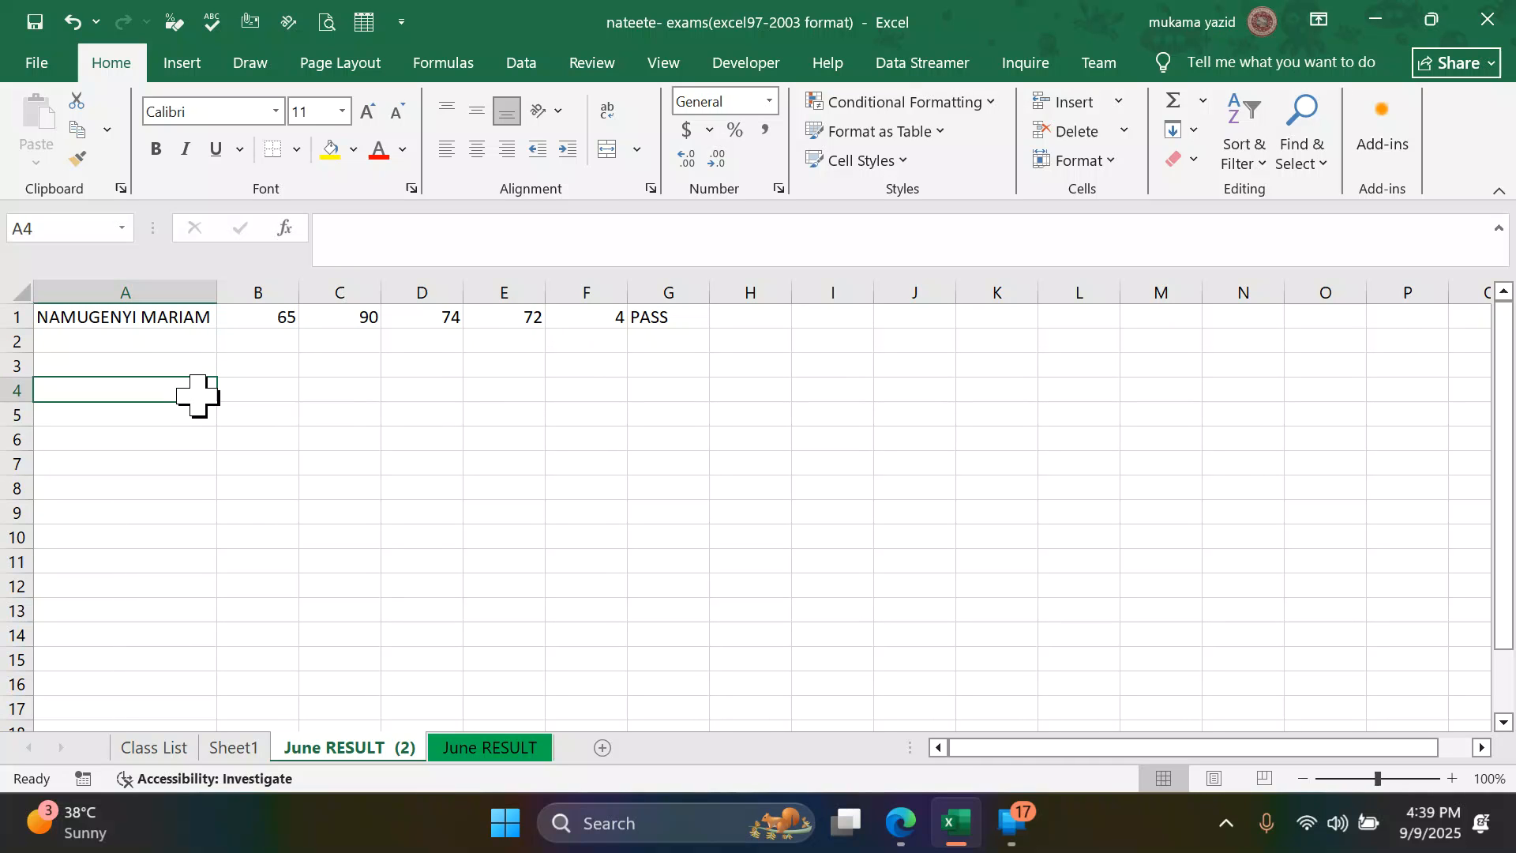
# - Copy the replacement word BIOLOGY from question 12 of the PDF in Edge and return to Excel
pyautogui.click(900, 825)
pyautogui.scroll(-2, 479, 503)
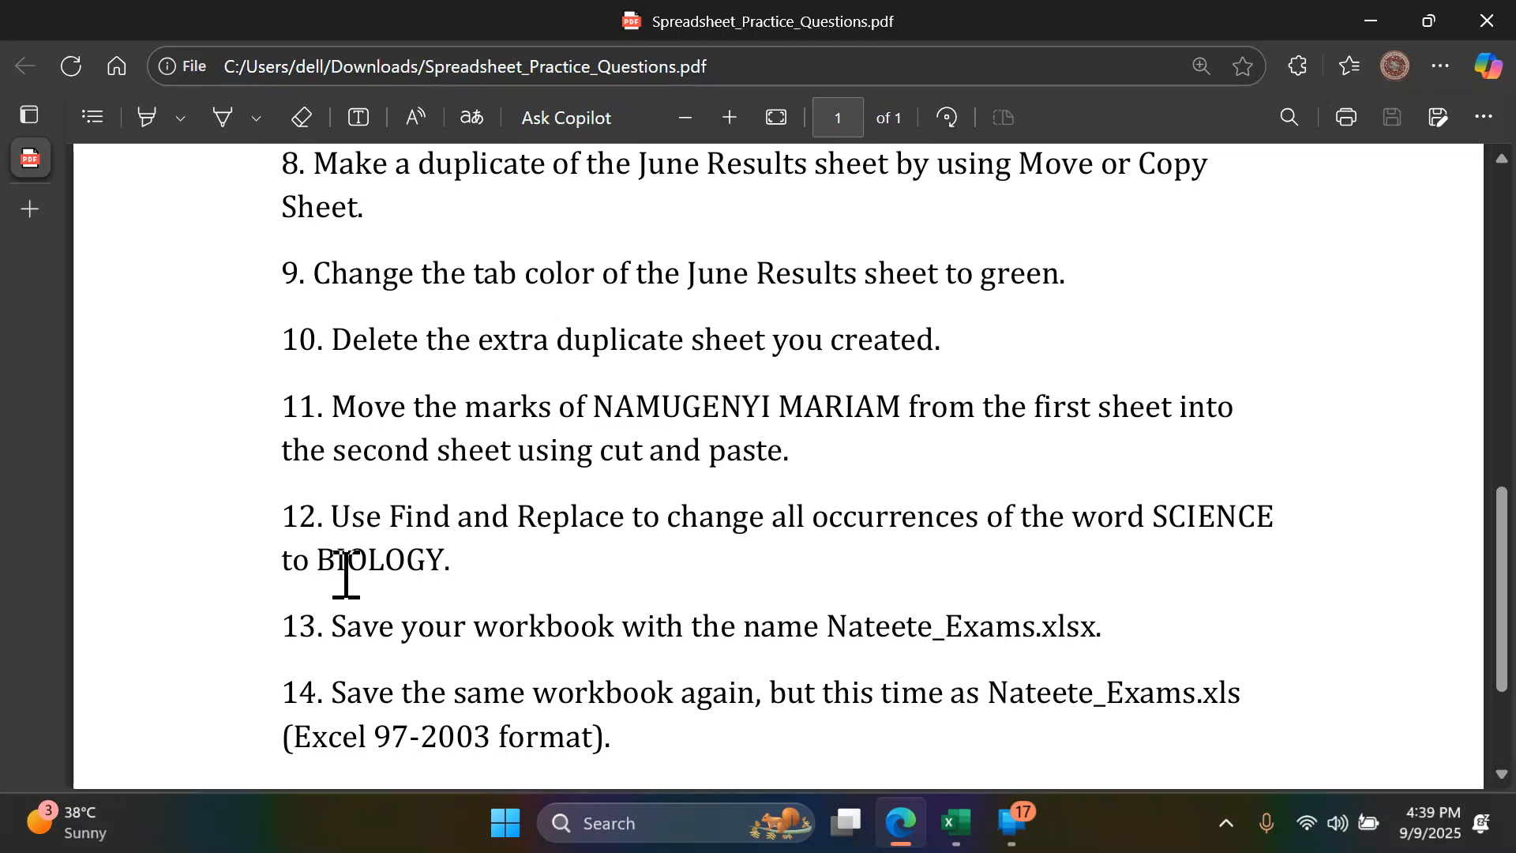
pyautogui.moveTo(321, 559); pyautogui.dragTo(444, 557)
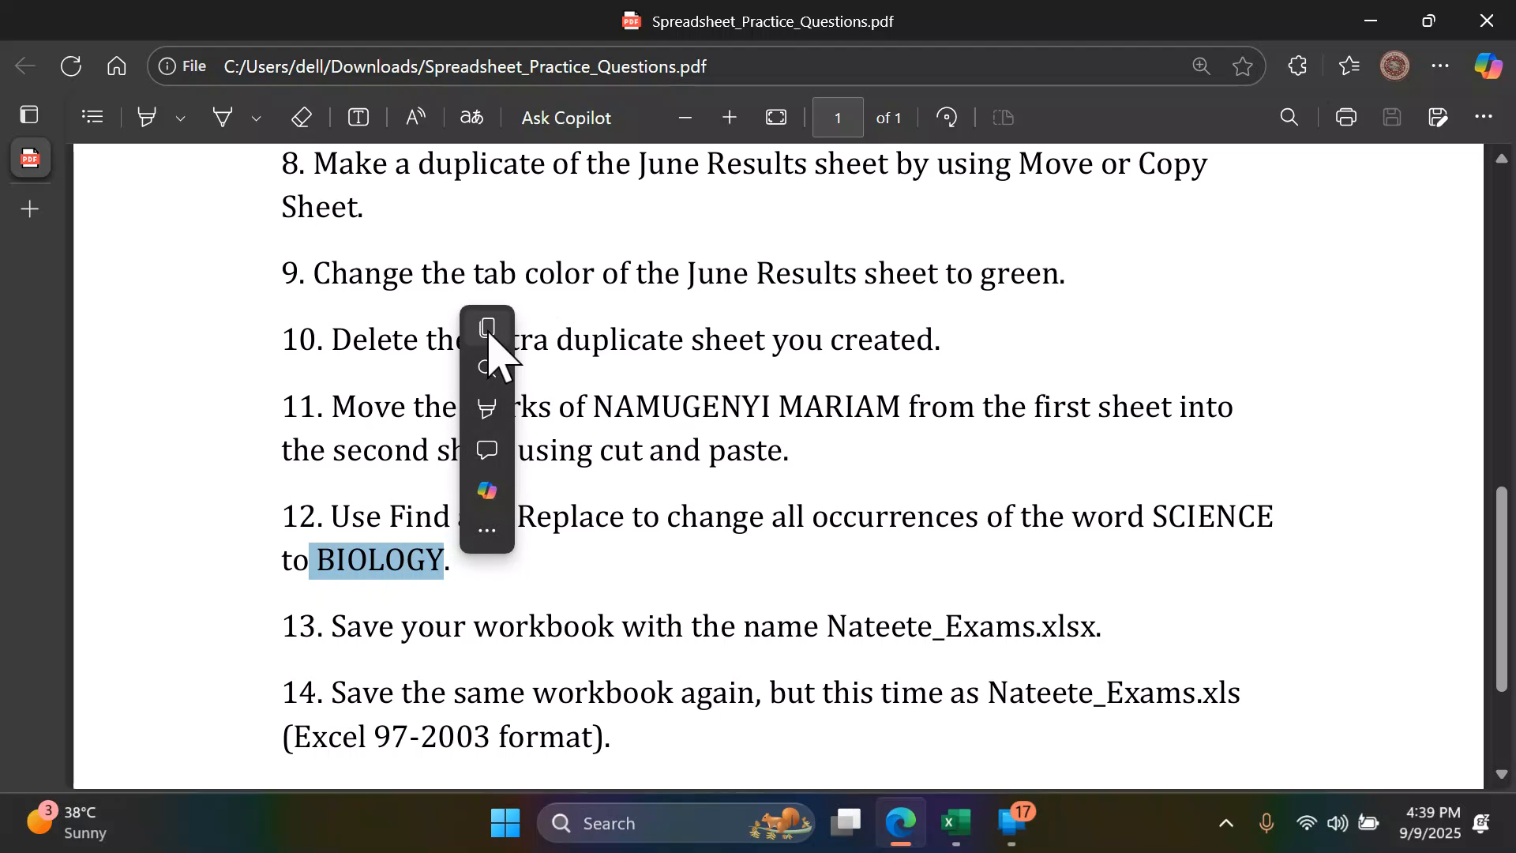
pyautogui.click(488, 332)
pyautogui.click(955, 822)
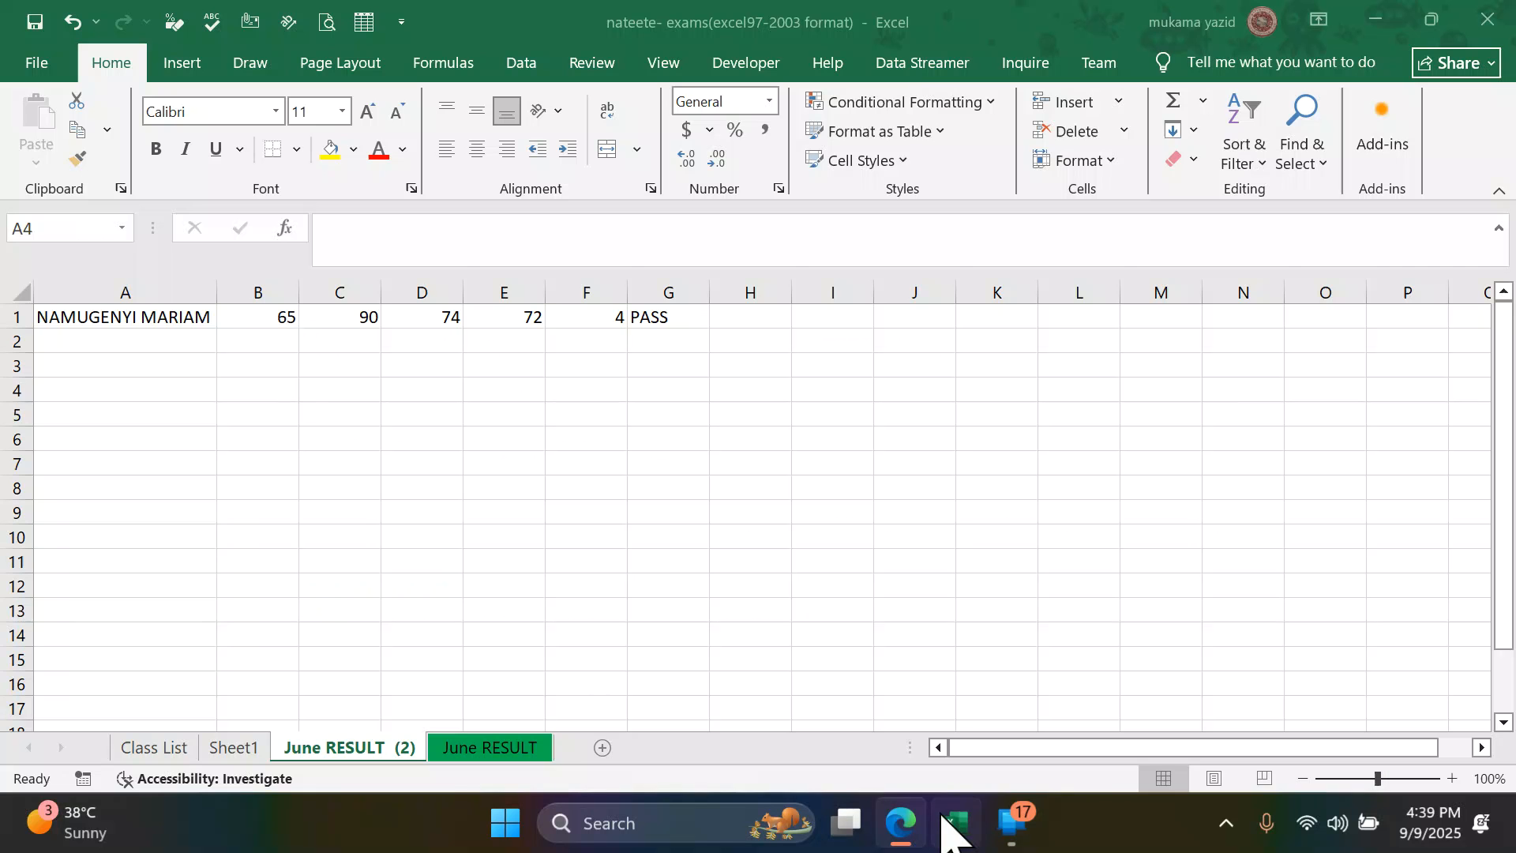
# - Open Sheet1 and try to replace all occurrences of SCIENCE with BIOLOGY using Find and Replace
pyautogui.click(234, 747)
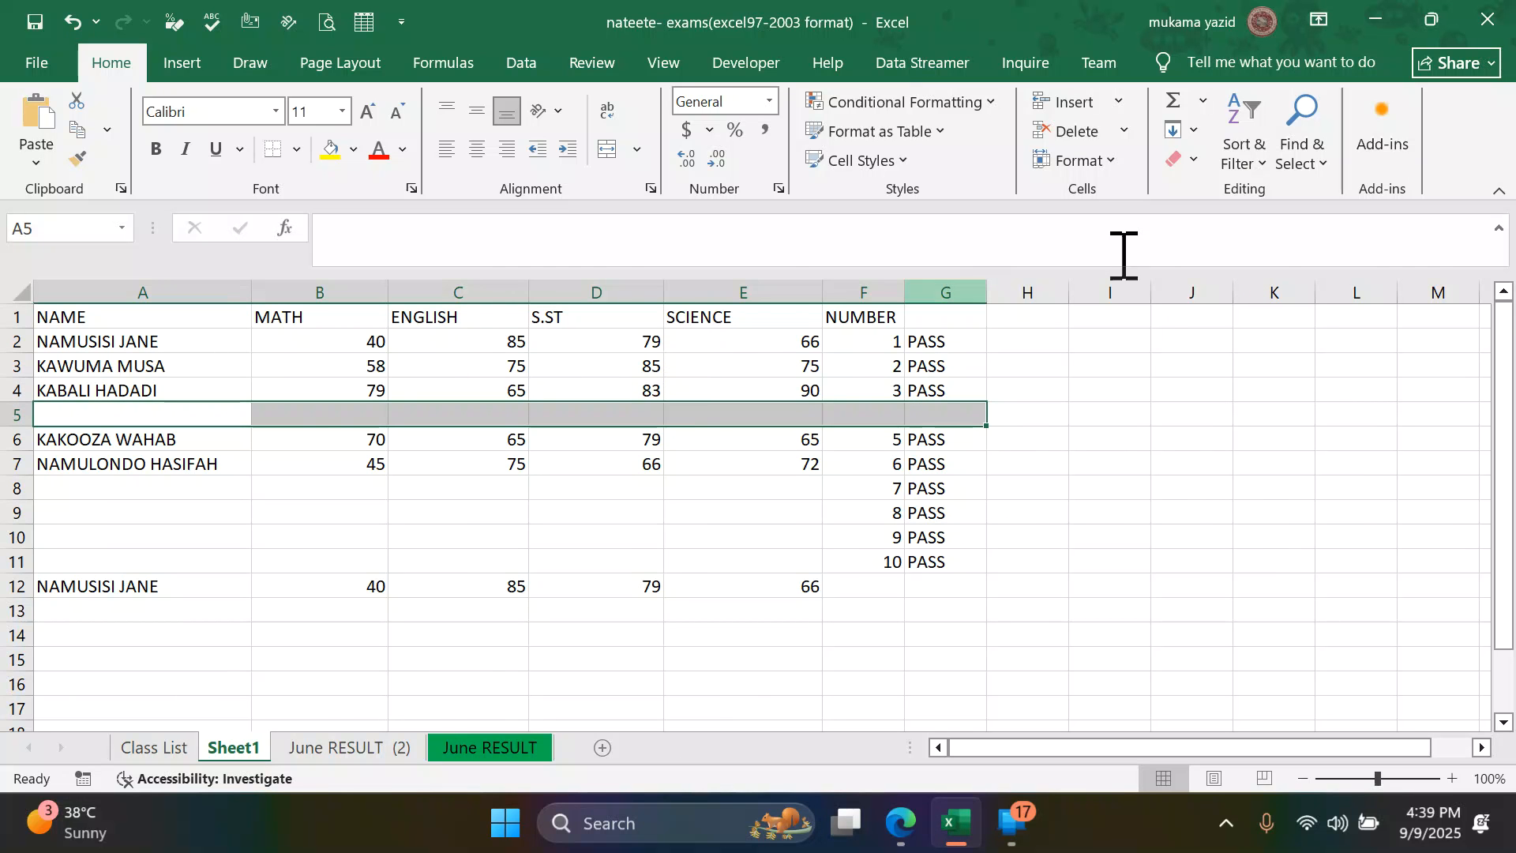
pyautogui.click(1324, 167)
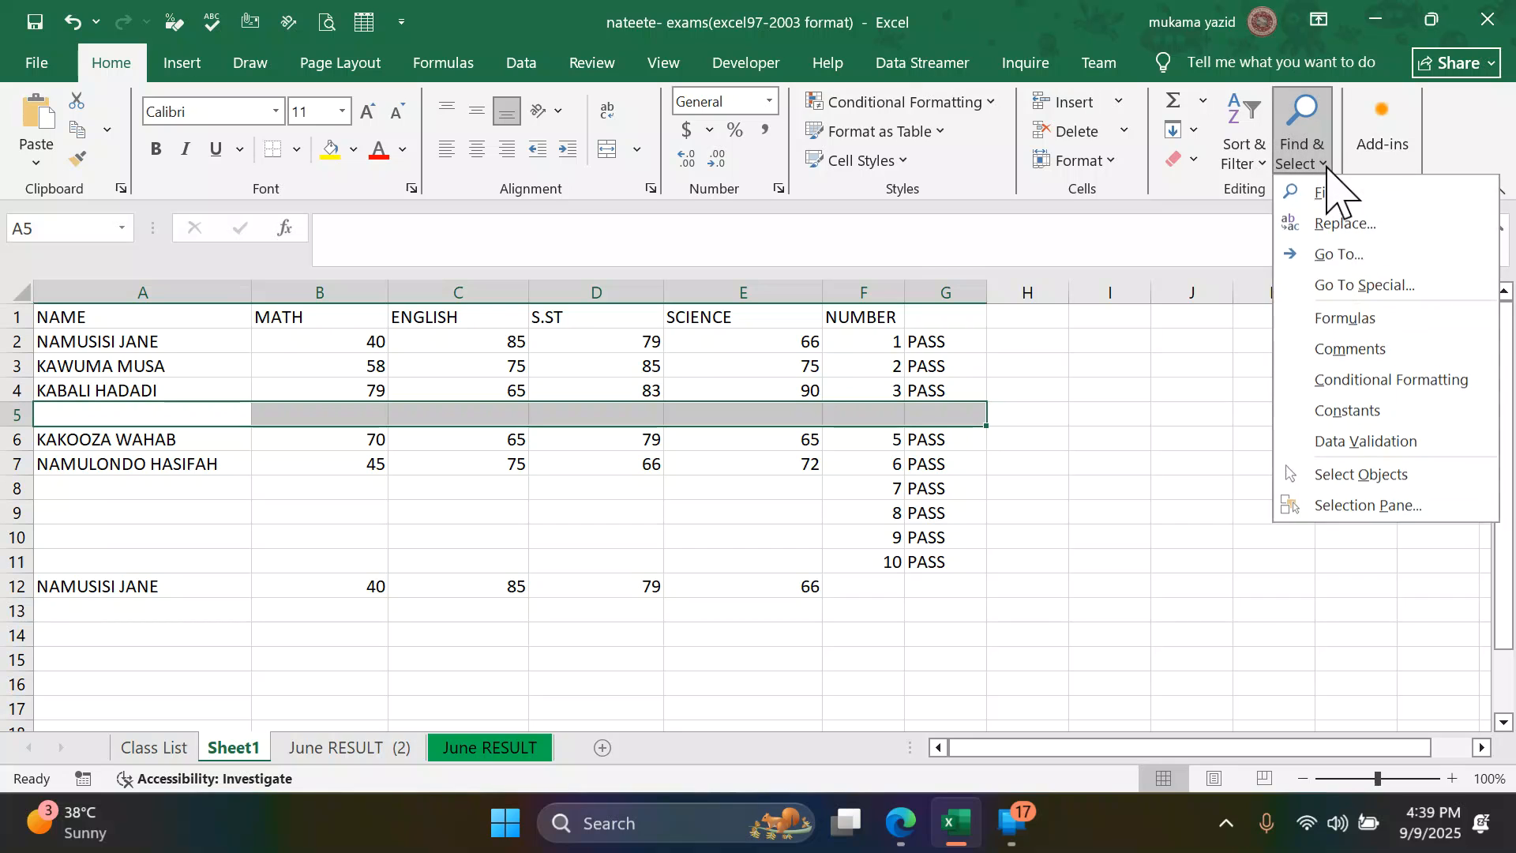
pyautogui.click(1352, 253)
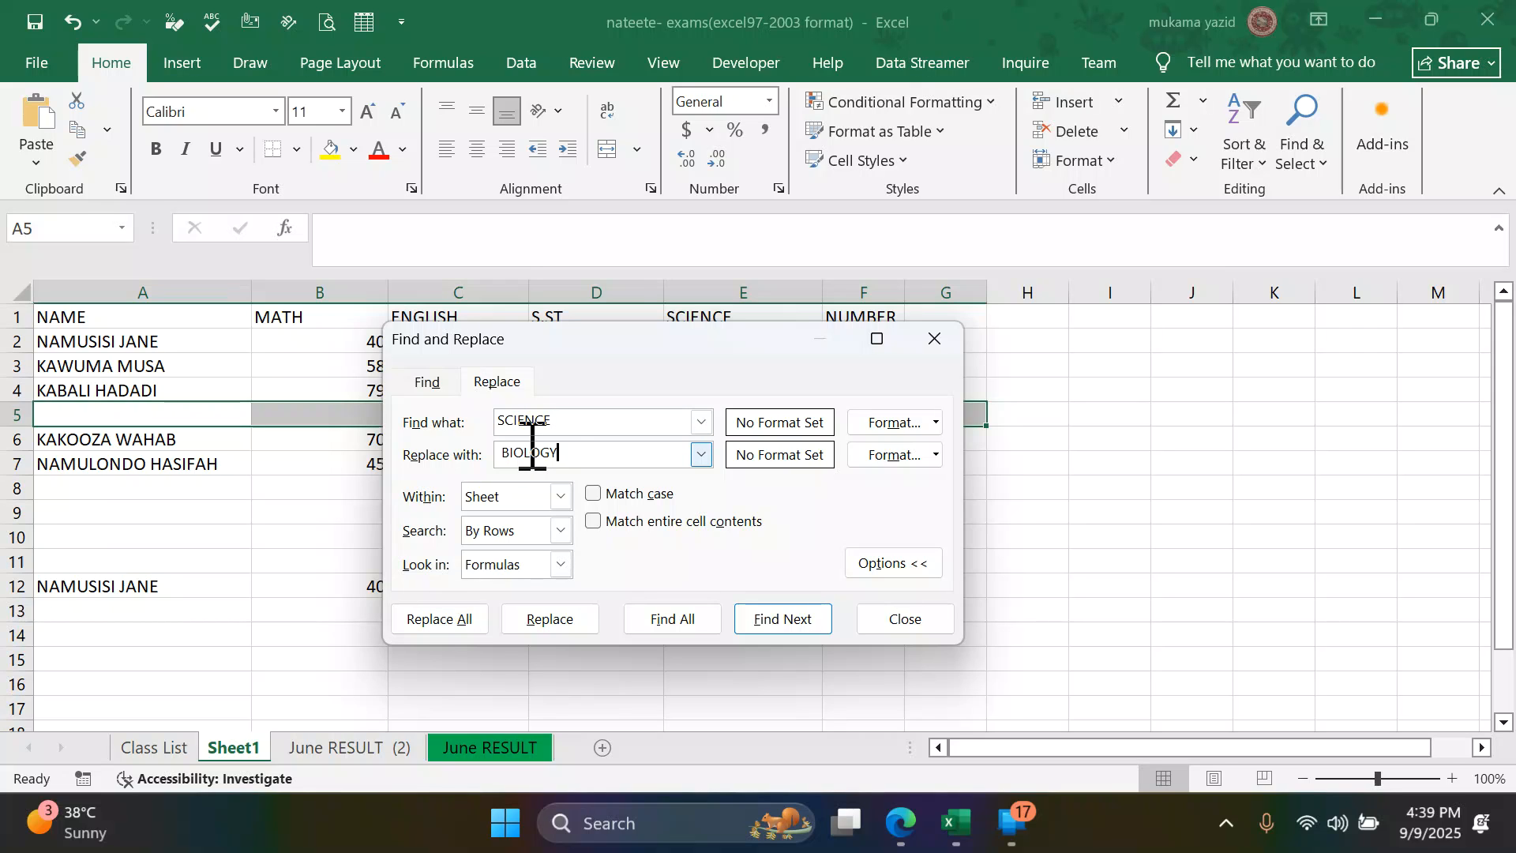
pyautogui.click(444, 619)
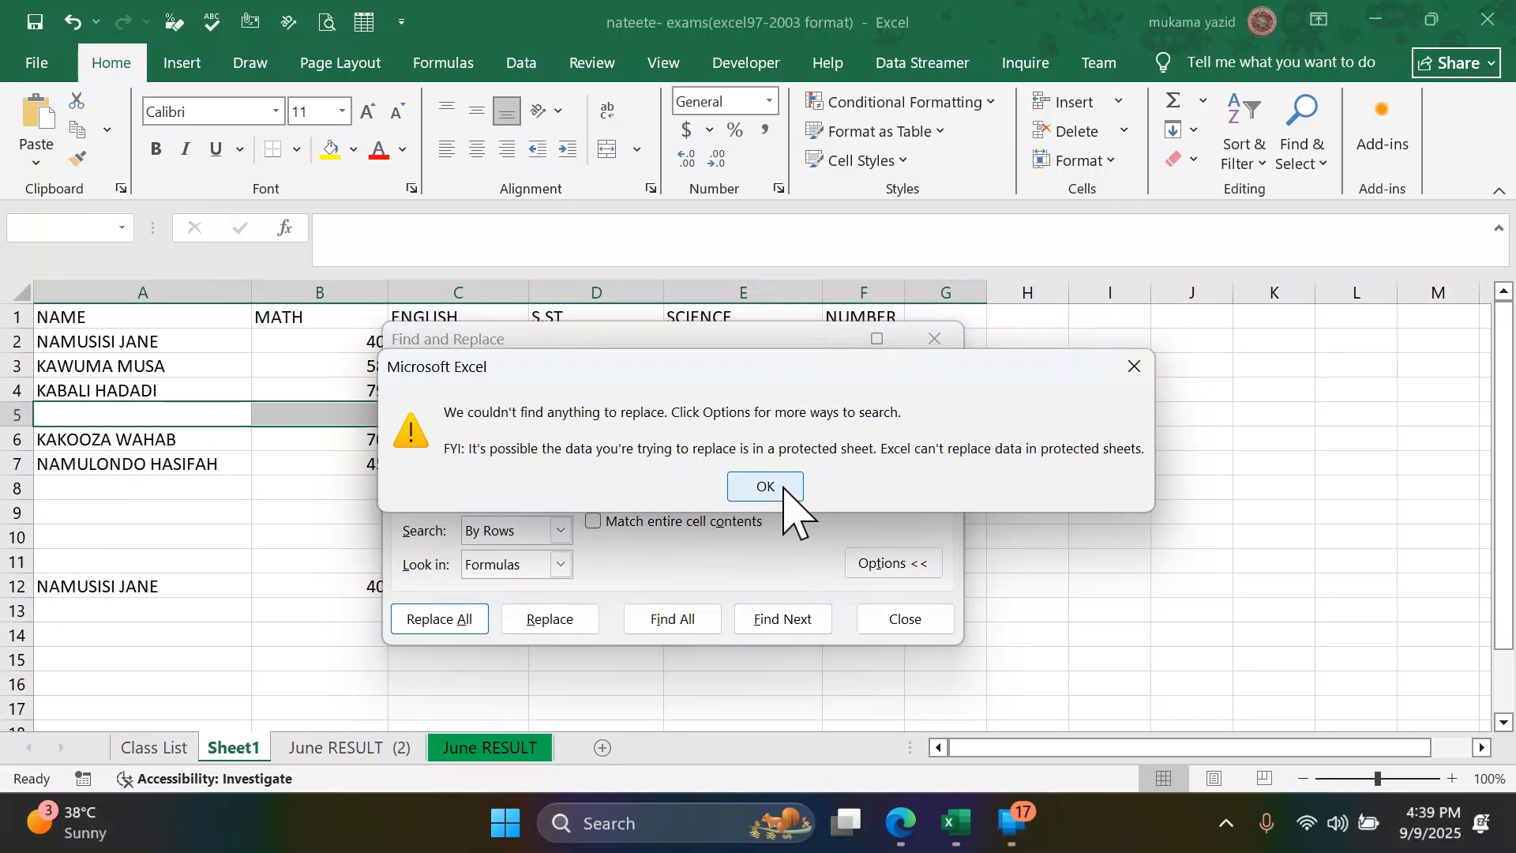
pyautogui.click(765, 487)
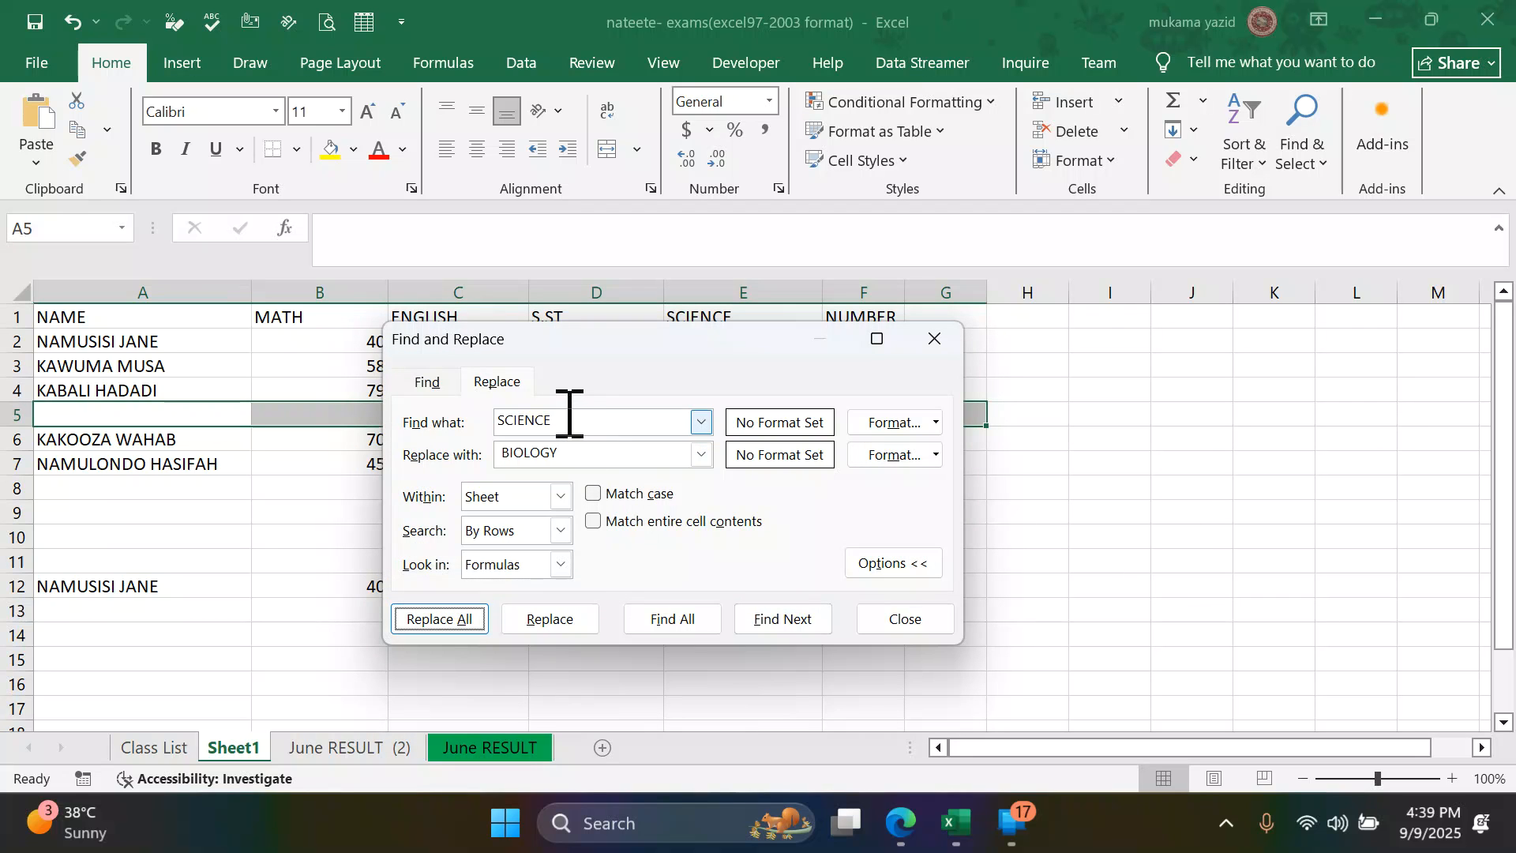
# - Re-enter SCIENCE as the search word, remove the space before BIOLOGY and try to replace all occurrences again
pyautogui.moveTo(697, 342); pyautogui.dragTo(697, 383)
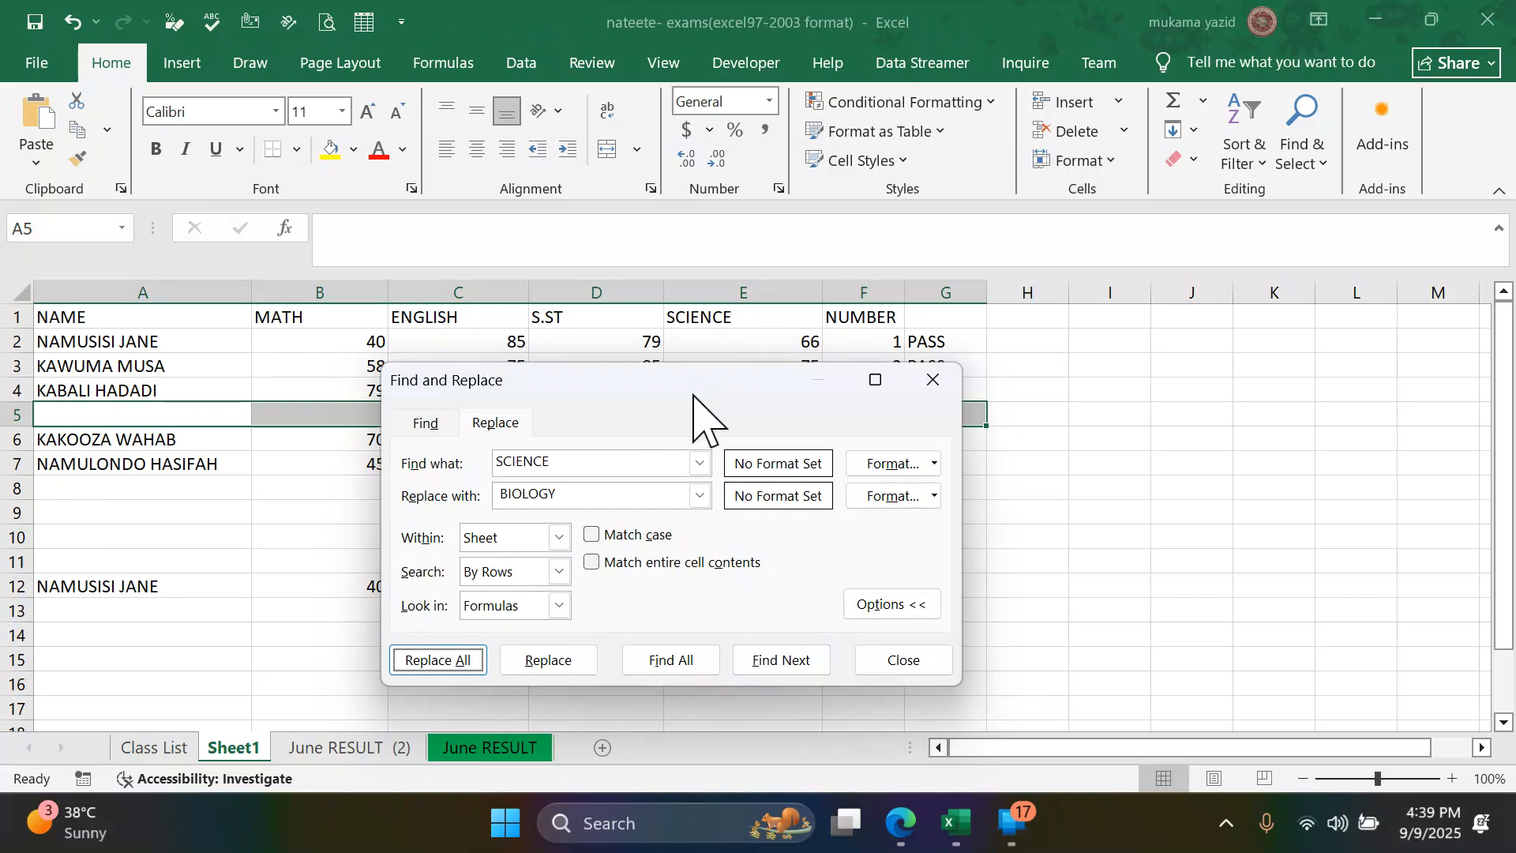
pyautogui.click(569, 465)
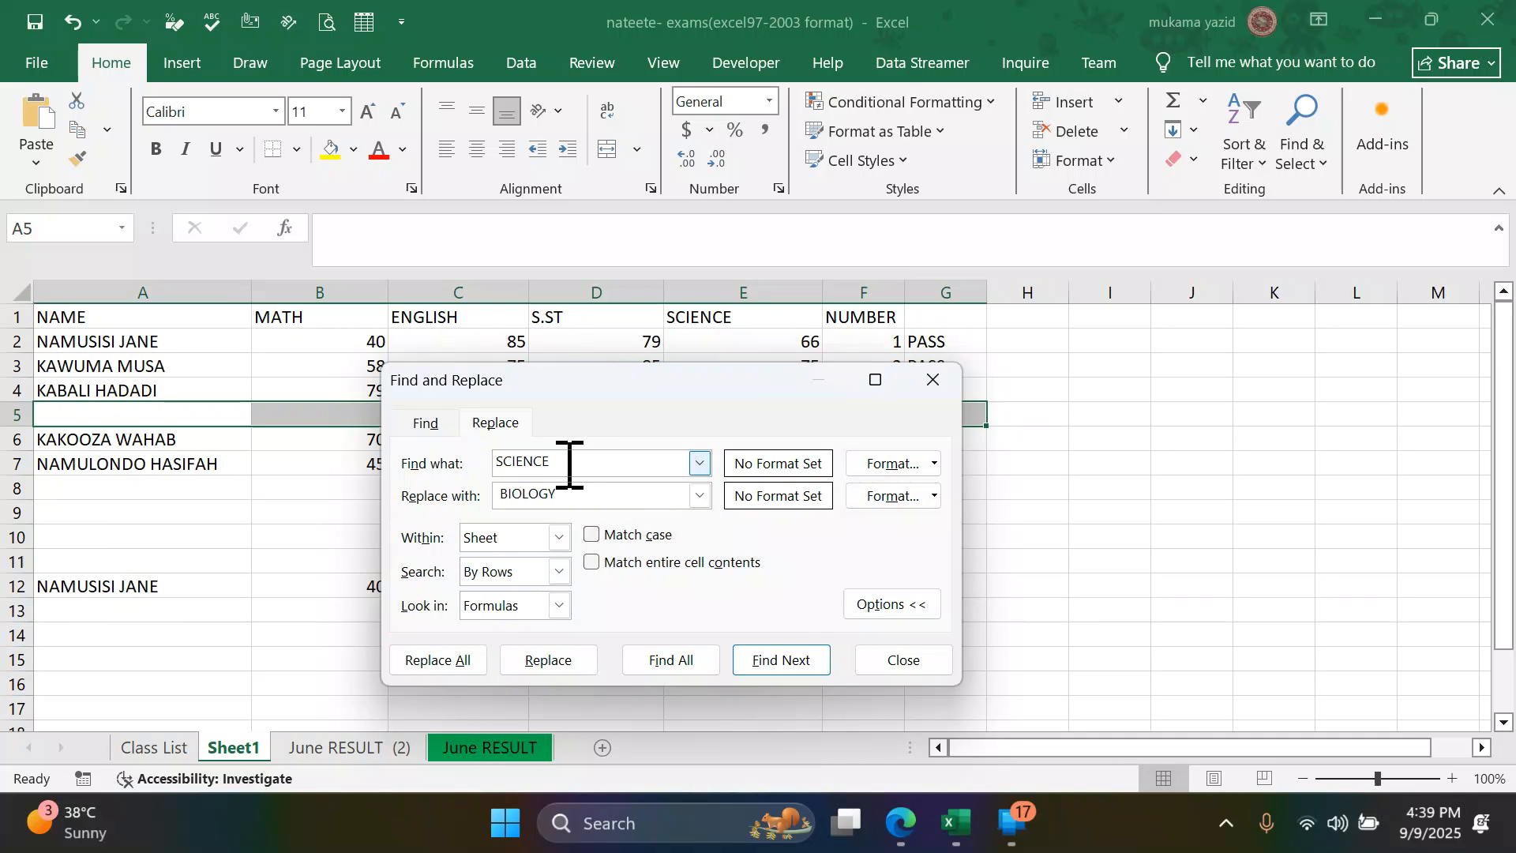
pyautogui.moveTo(557, 458); pyautogui.dragTo(502, 458)
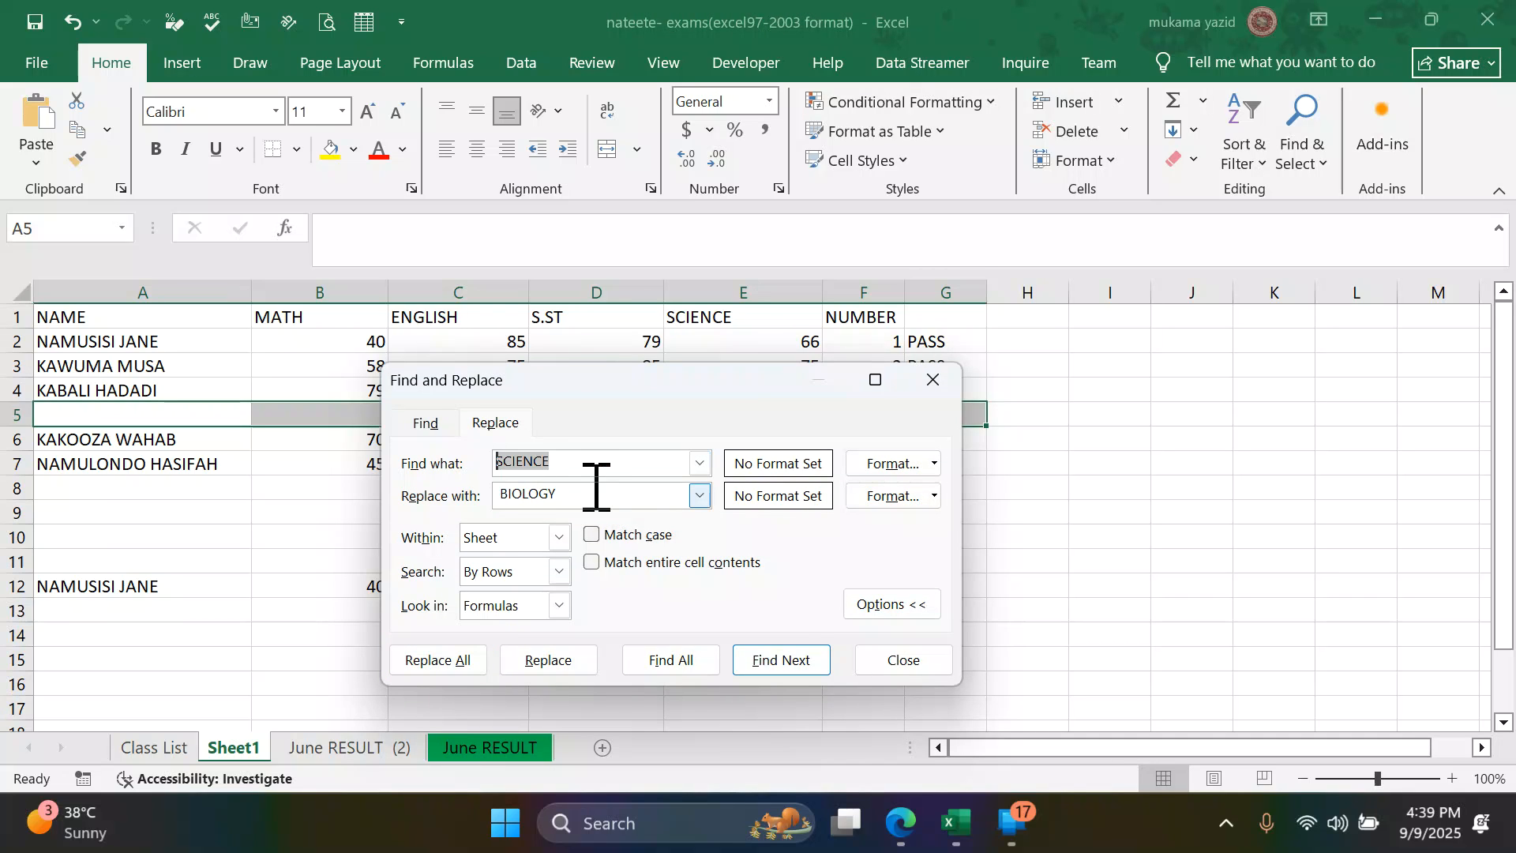
pyautogui.press('BackSpace')
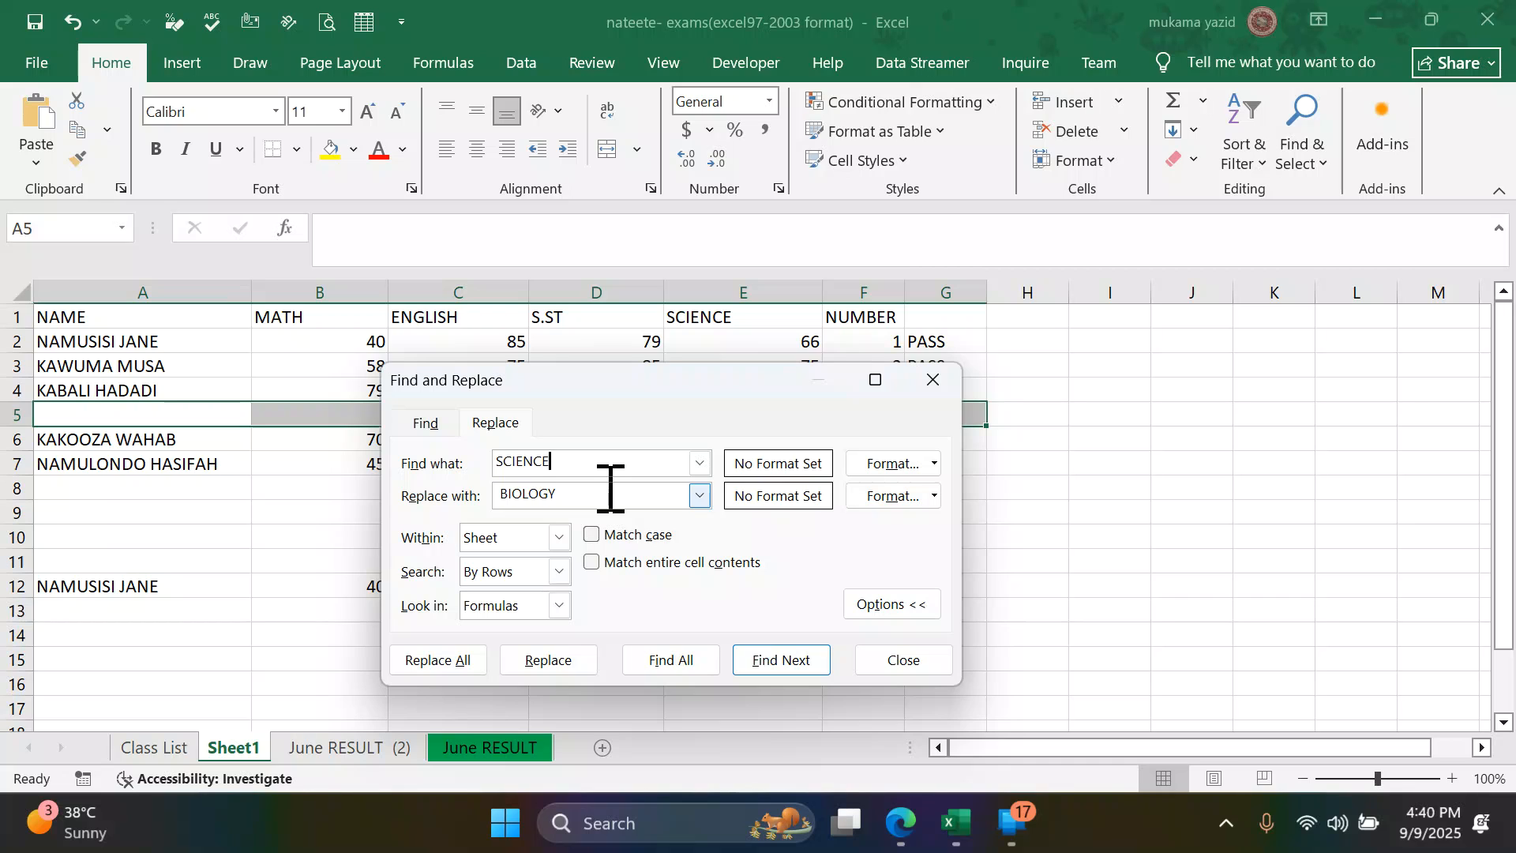
pyautogui.click(503, 497)
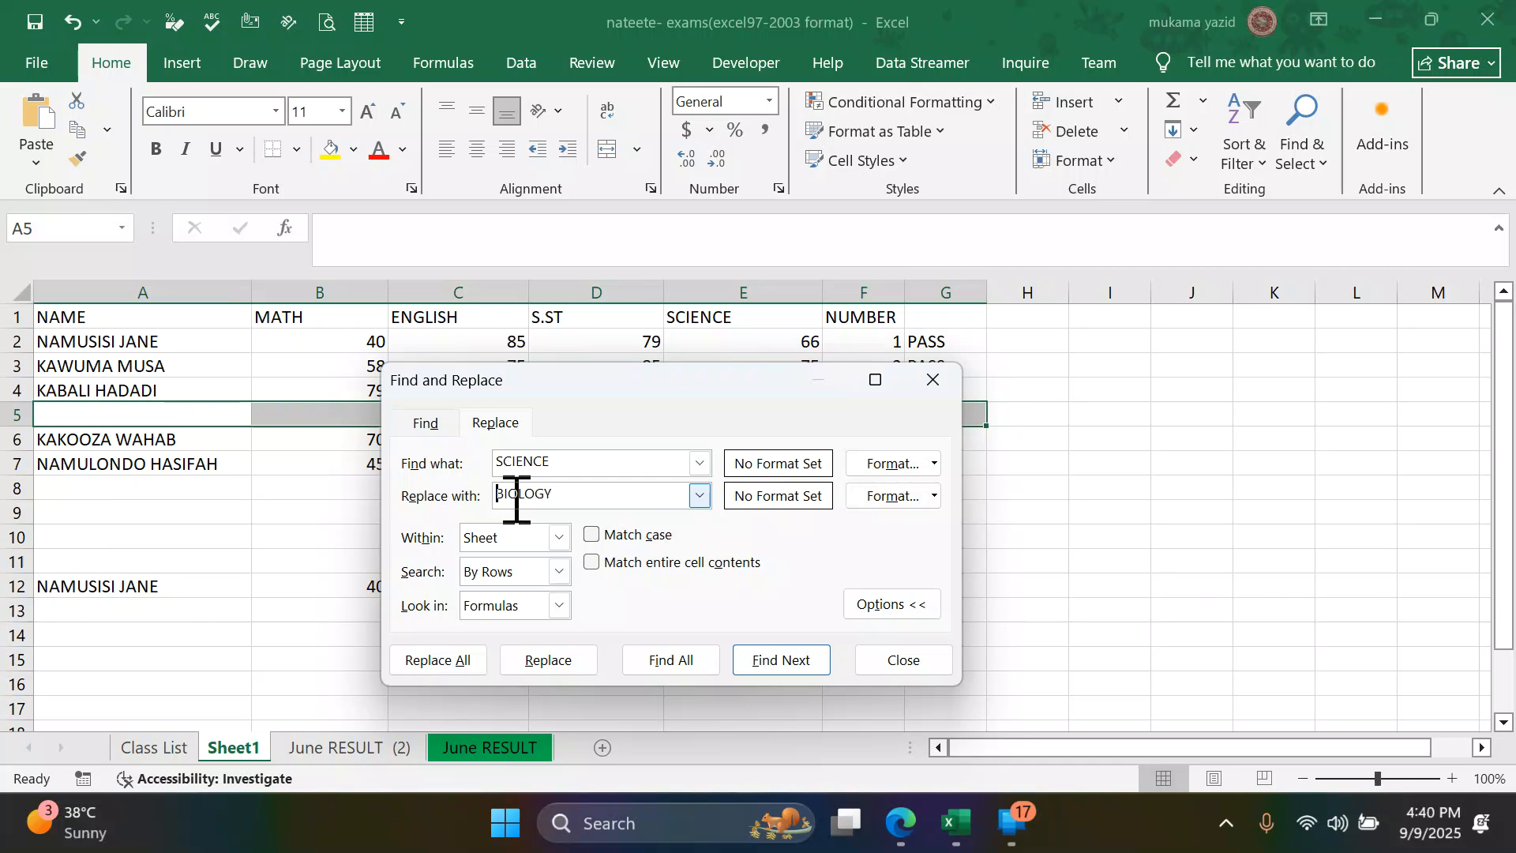
pyautogui.click(434, 663)
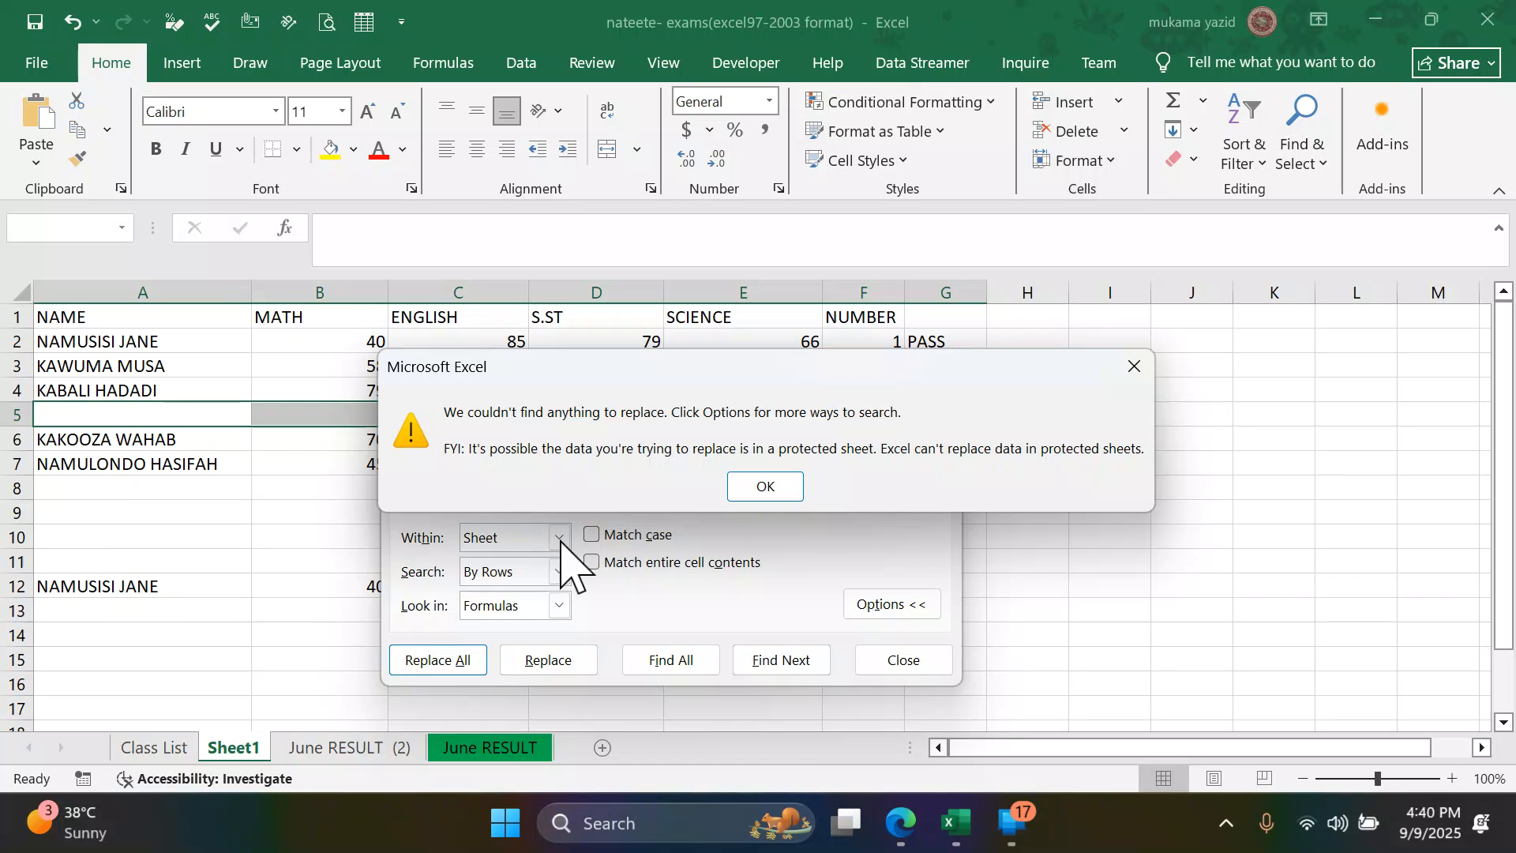
pyautogui.click(769, 487)
# - Re-enter the replacement word as BIOLOBY and try to replace all occurrences of SCIENCE
pyautogui.moveTo(552, 495); pyautogui.dragTo(470, 493)
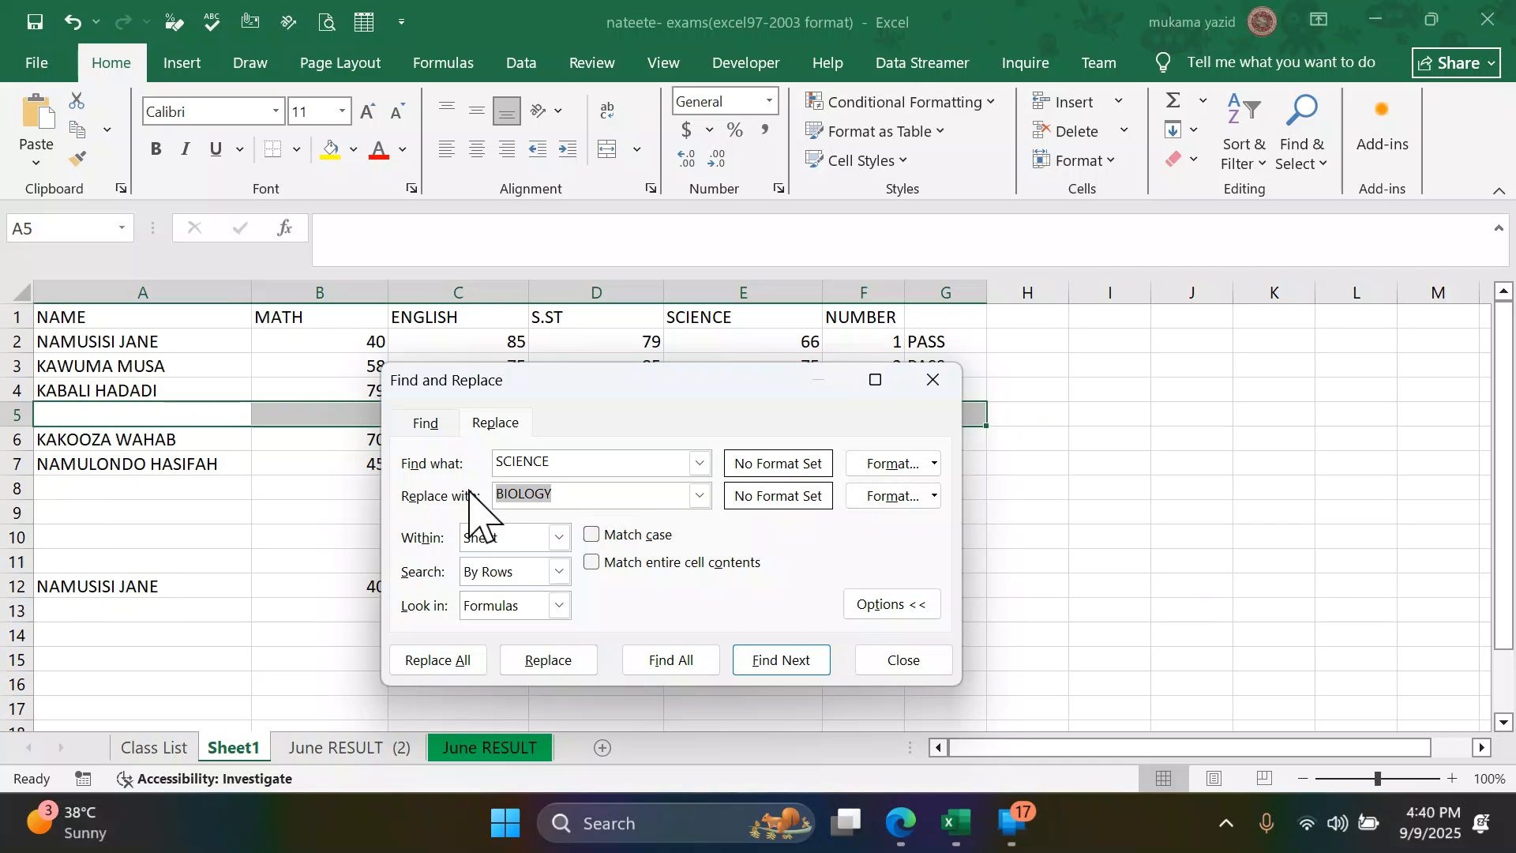
pyautogui.write('B')
pyautogui.click(430, 660)
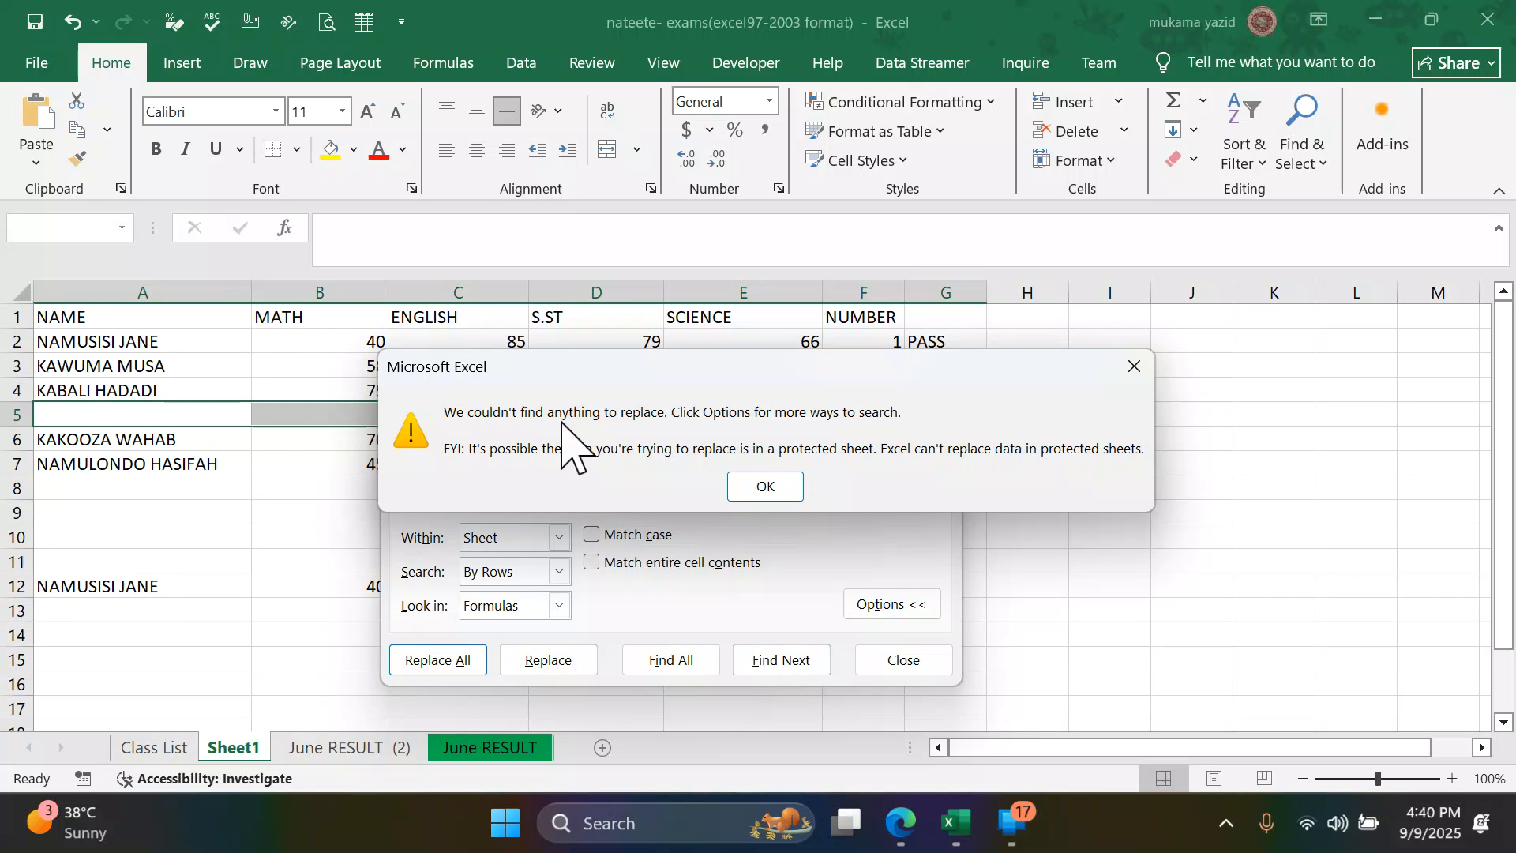
pyautogui.click(765, 487)
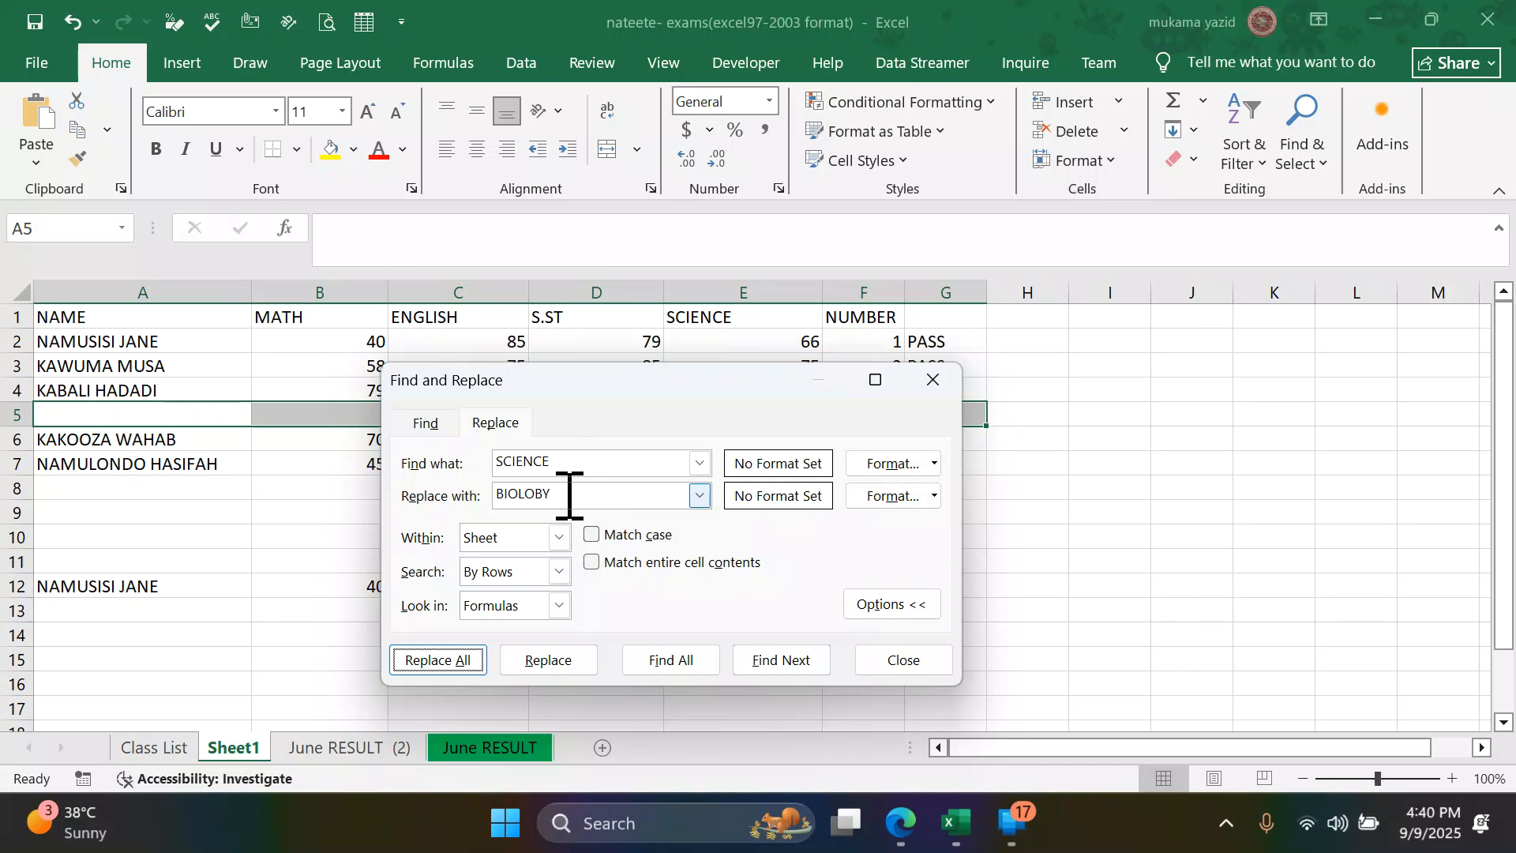
# - Correct the replacement word to BIOLOGY and try to find all occurrences of SCIENCE
pyautogui.moveTo(556, 496); pyautogui.dragTo(493, 490)
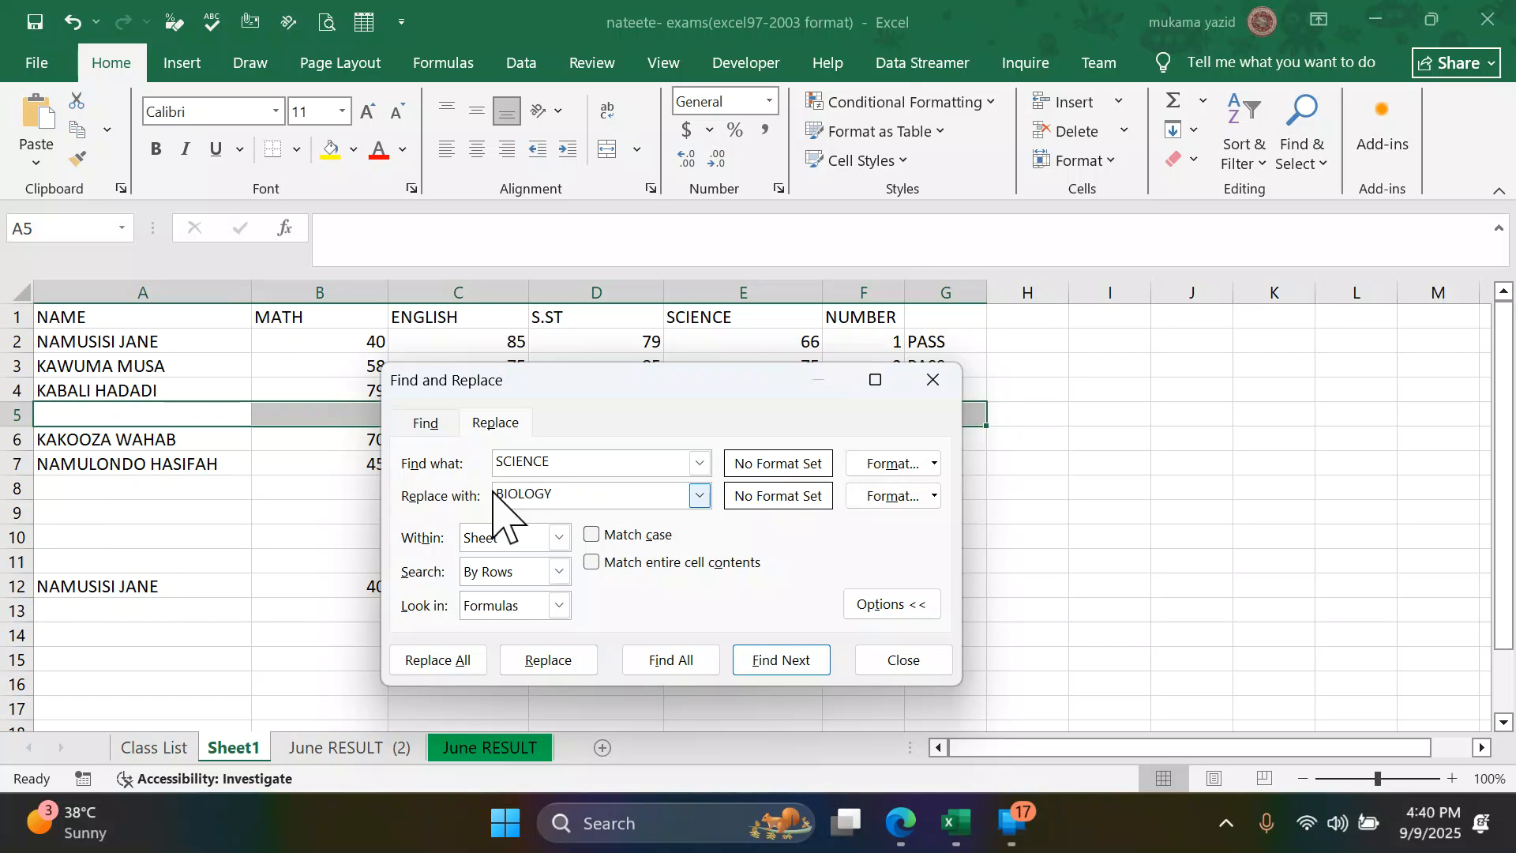
pyautogui.click(679, 663)
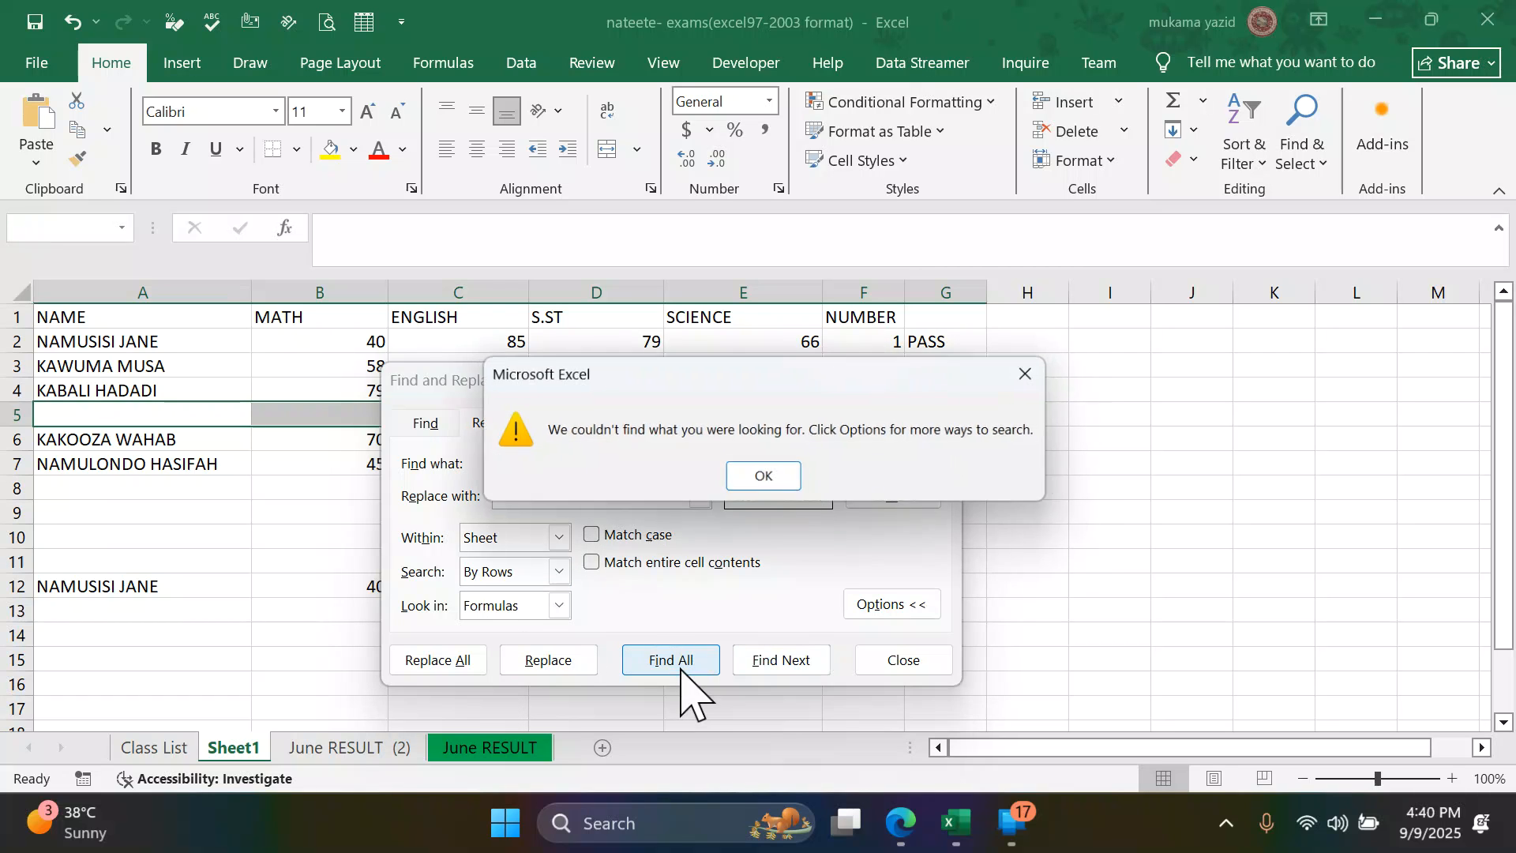
pyautogui.click(762, 477)
pyautogui.click(641, 495)
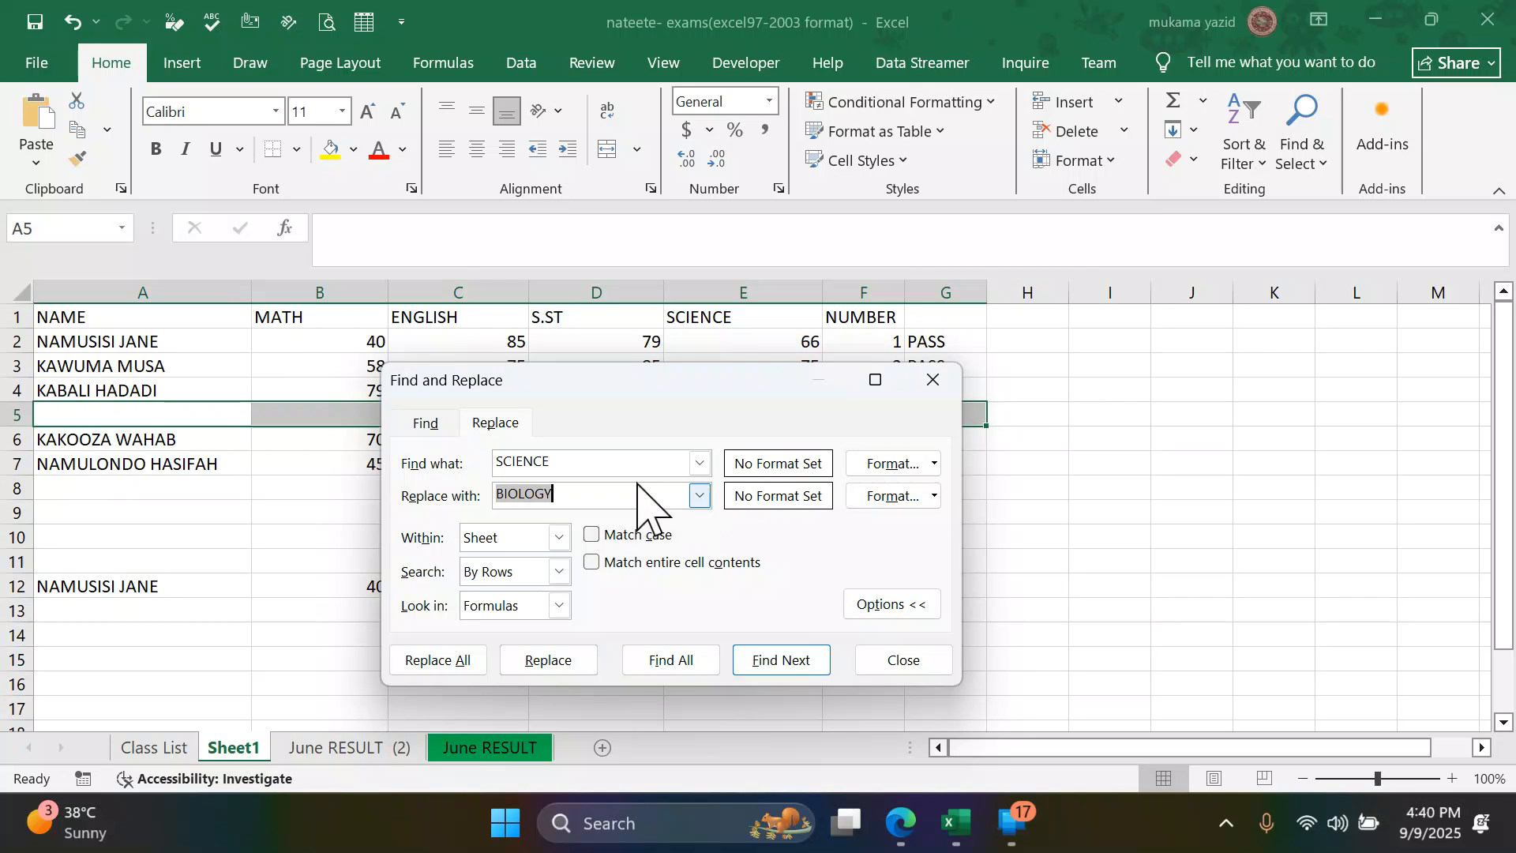
pyautogui.click(600, 465)
# - Select the SCIENCE heading in E1, replace all occurrences of SCIENCE with BIOLOGY and close Find and Replace
pyautogui.click(751, 316)
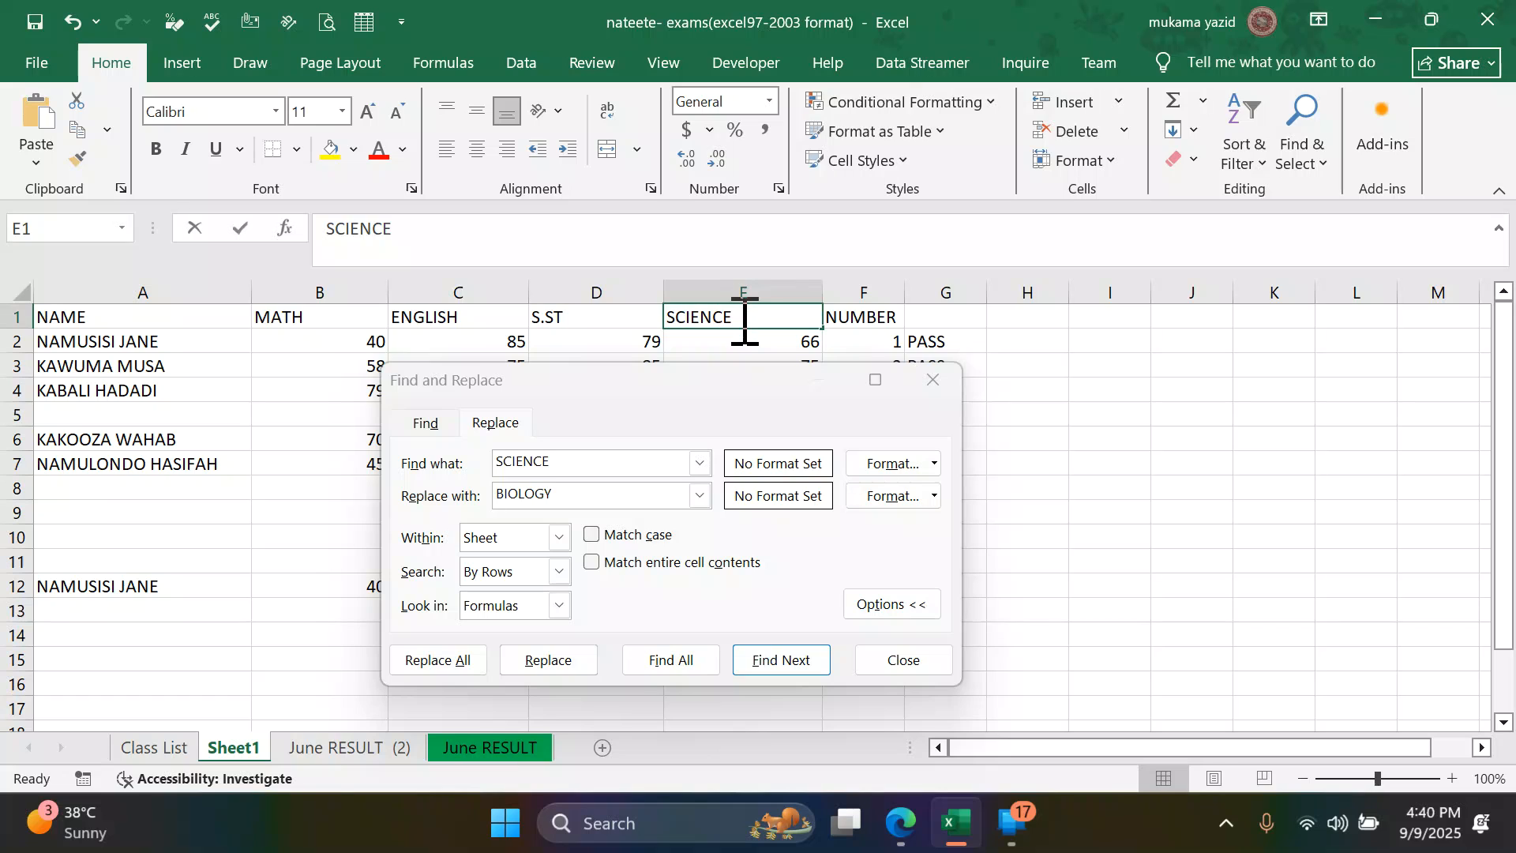
pyautogui.doubleClick(741, 318)
pyautogui.moveTo(737, 318); pyautogui.dragTo(672, 324)
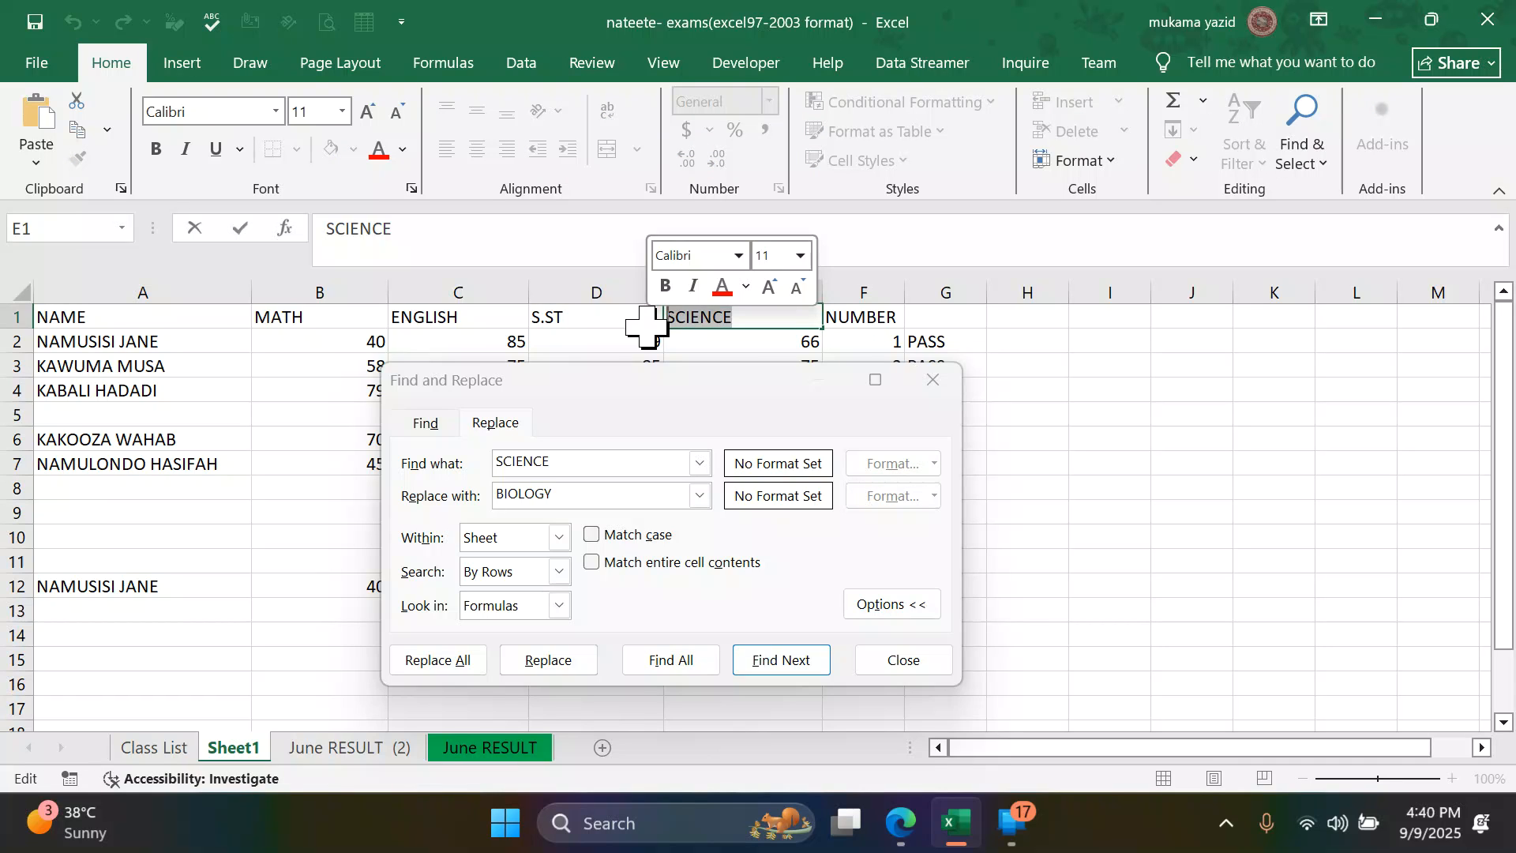
pyautogui.moveTo(572, 464); pyautogui.dragTo(494, 458)
pyautogui.click(571, 496)
pyautogui.click(439, 662)
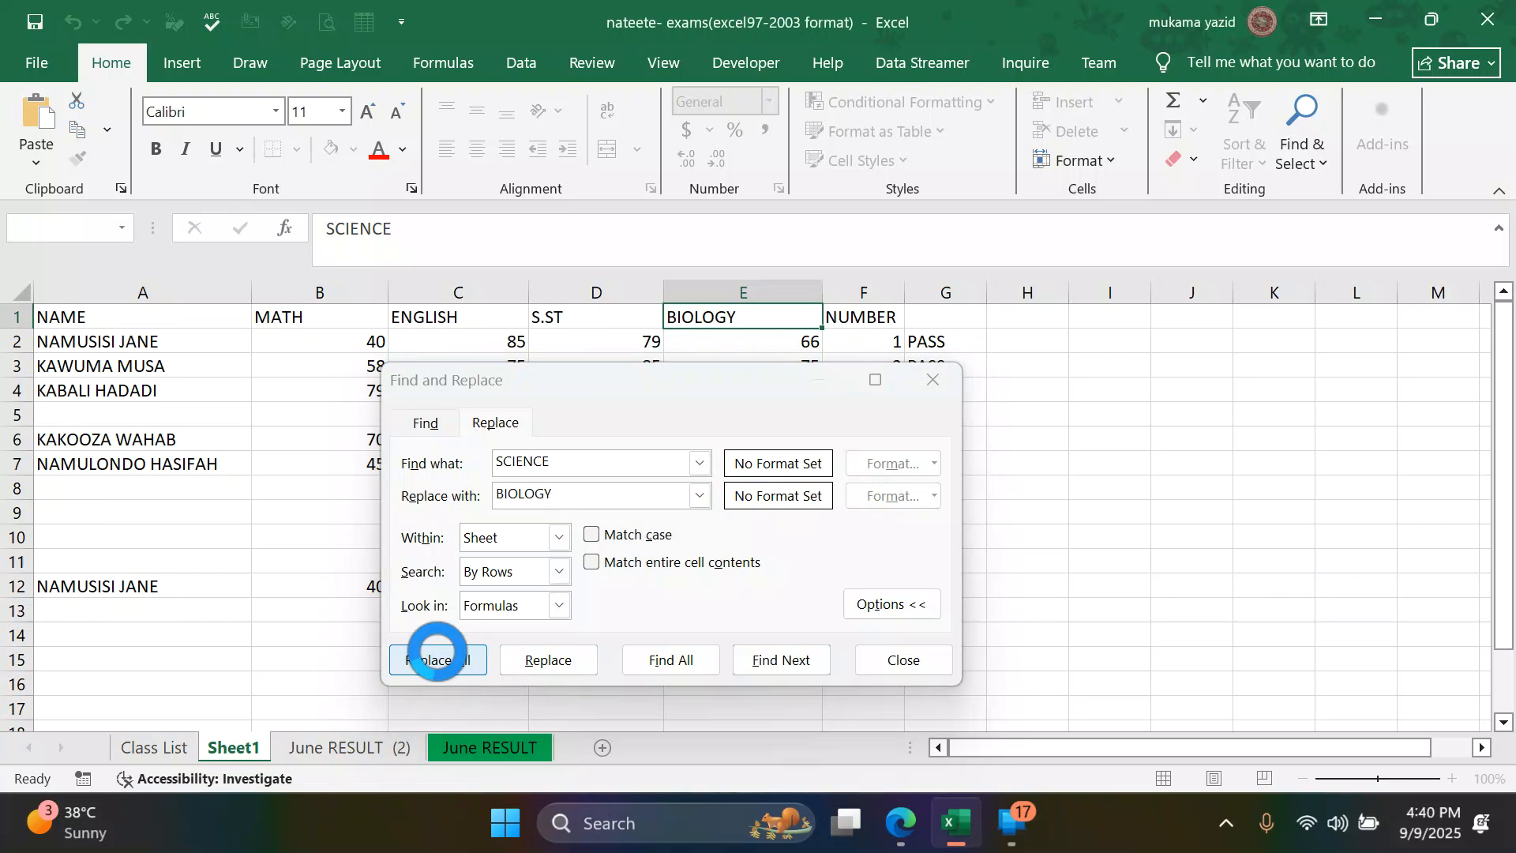
pyautogui.click(785, 489)
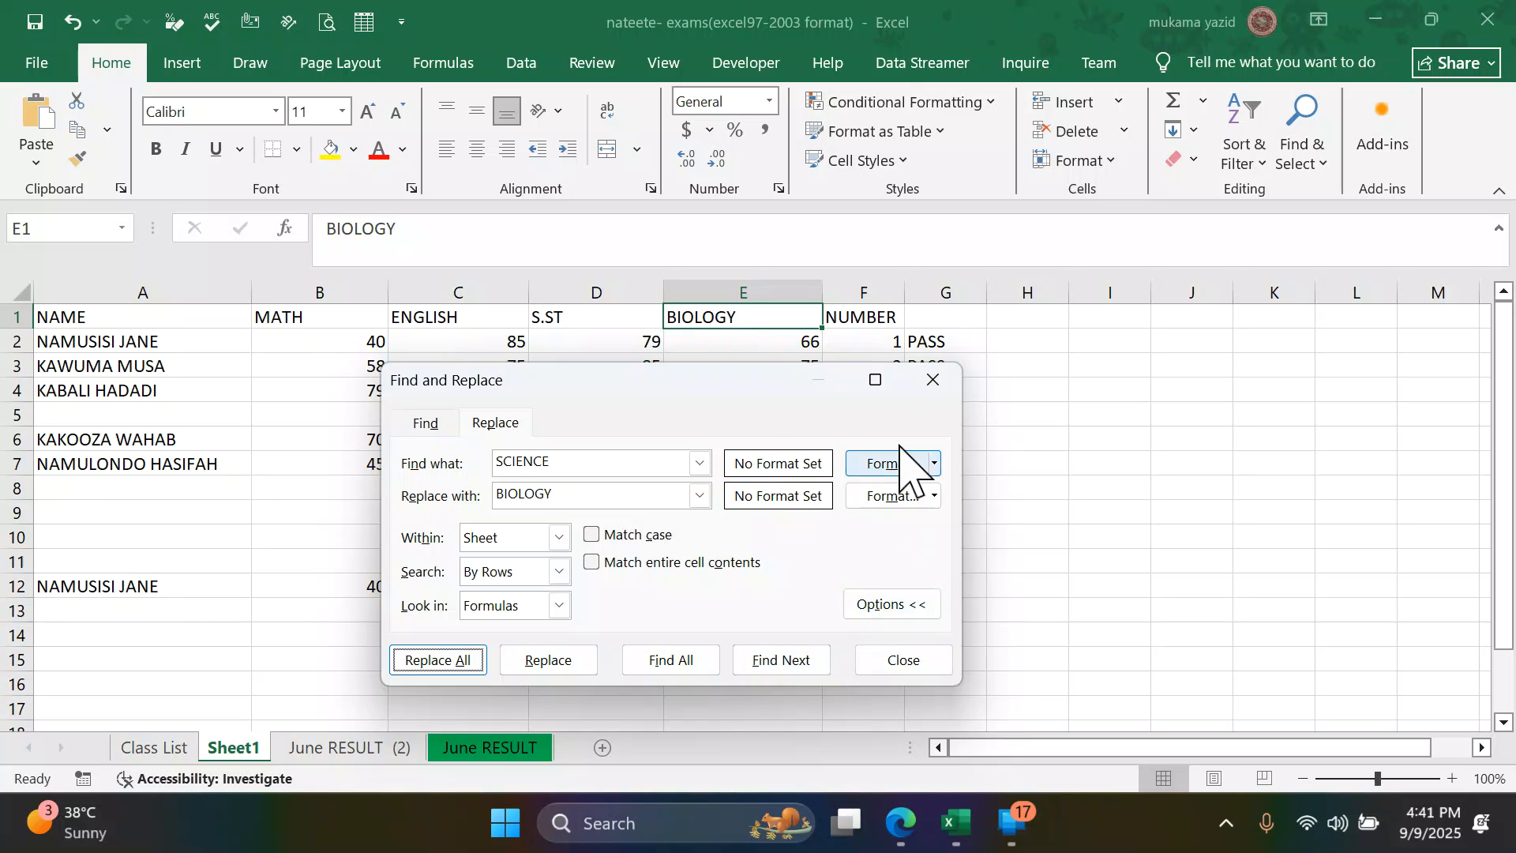
pyautogui.click(933, 380)
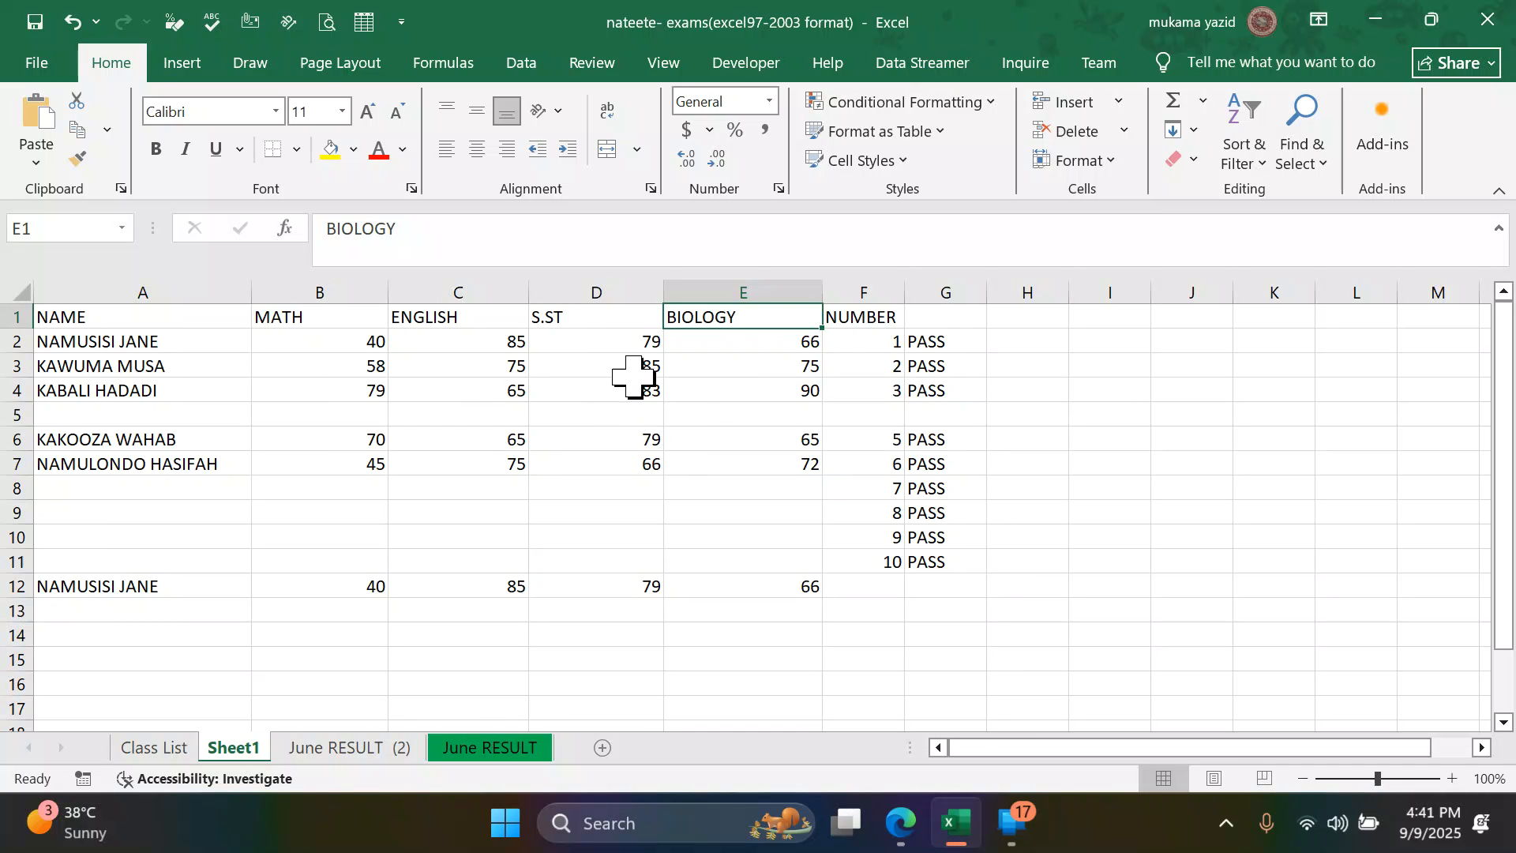
# - Copy the file name Nateete_Exams.xls from question 14 of the PDF in Edge and return to Excel
pyautogui.click(899, 841)
pyautogui.scroll(-2, 764, 580)
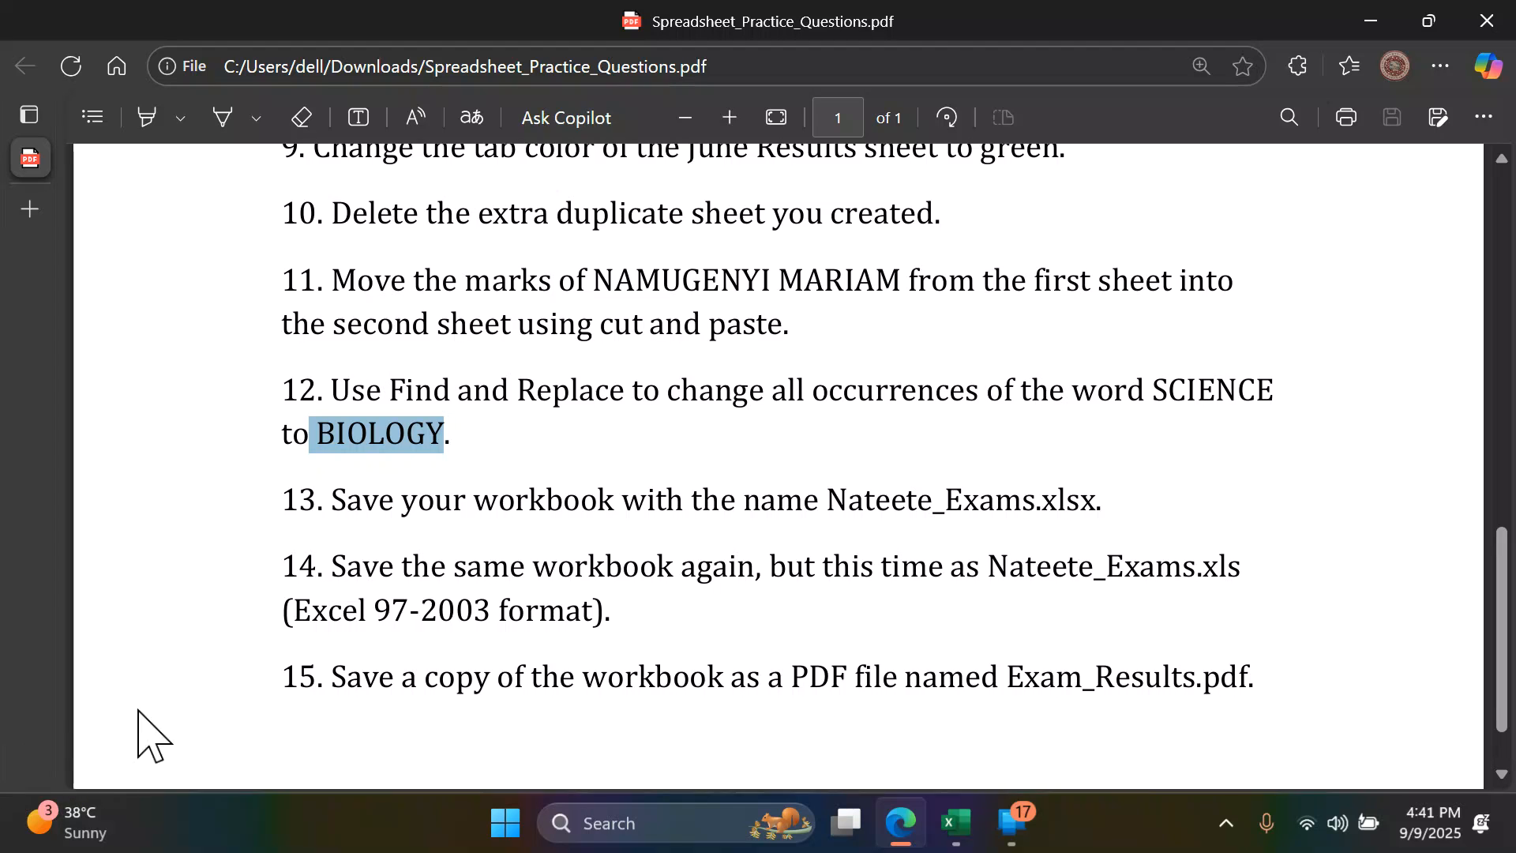
pyautogui.moveTo(990, 570); pyautogui.dragTo(1245, 570)
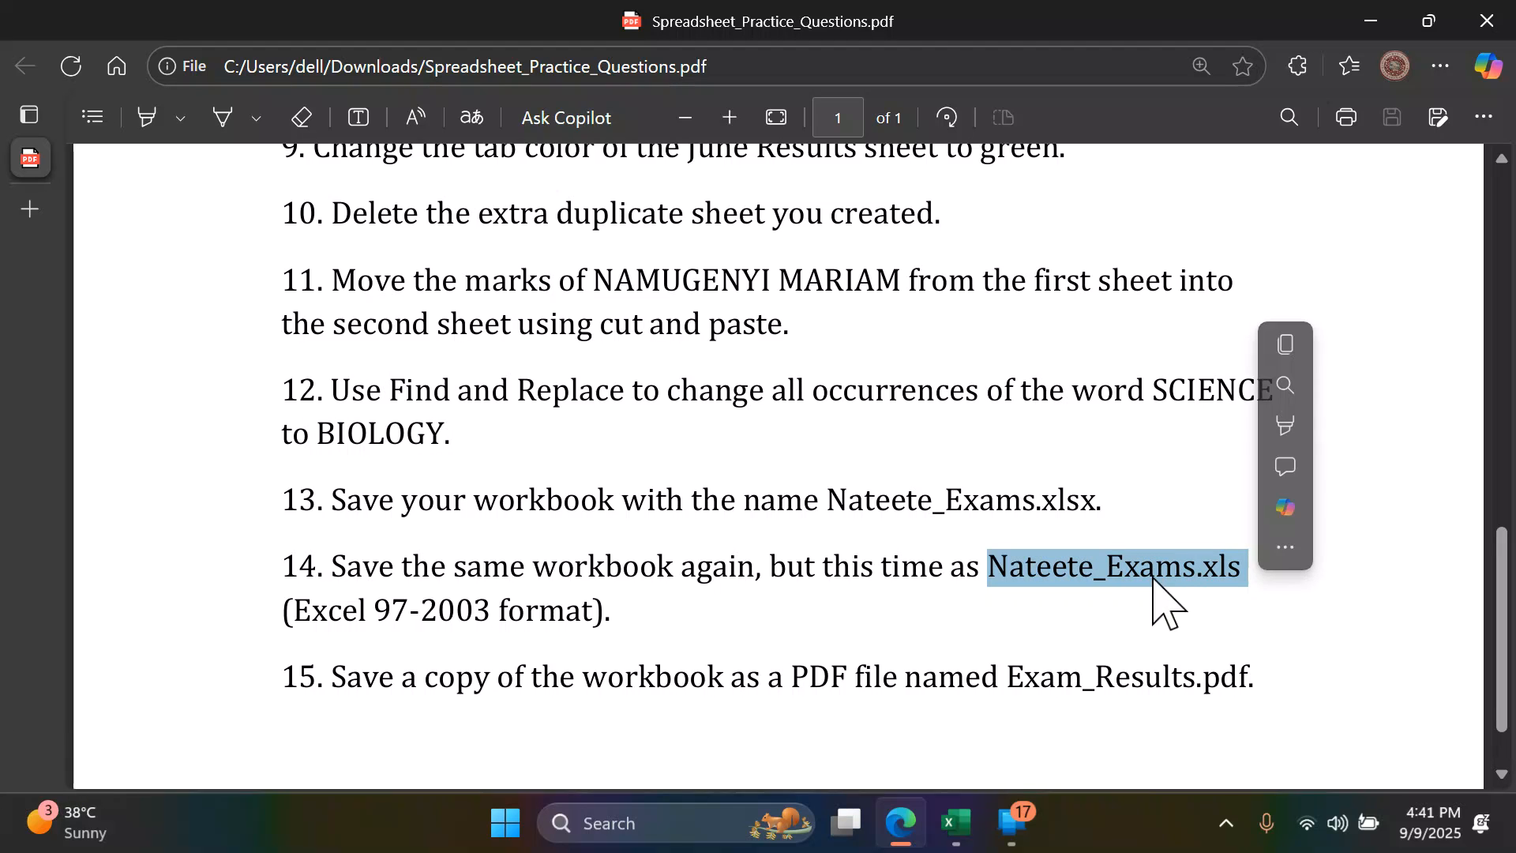
pyautogui.click(1287, 347)
pyautogui.click(955, 825)
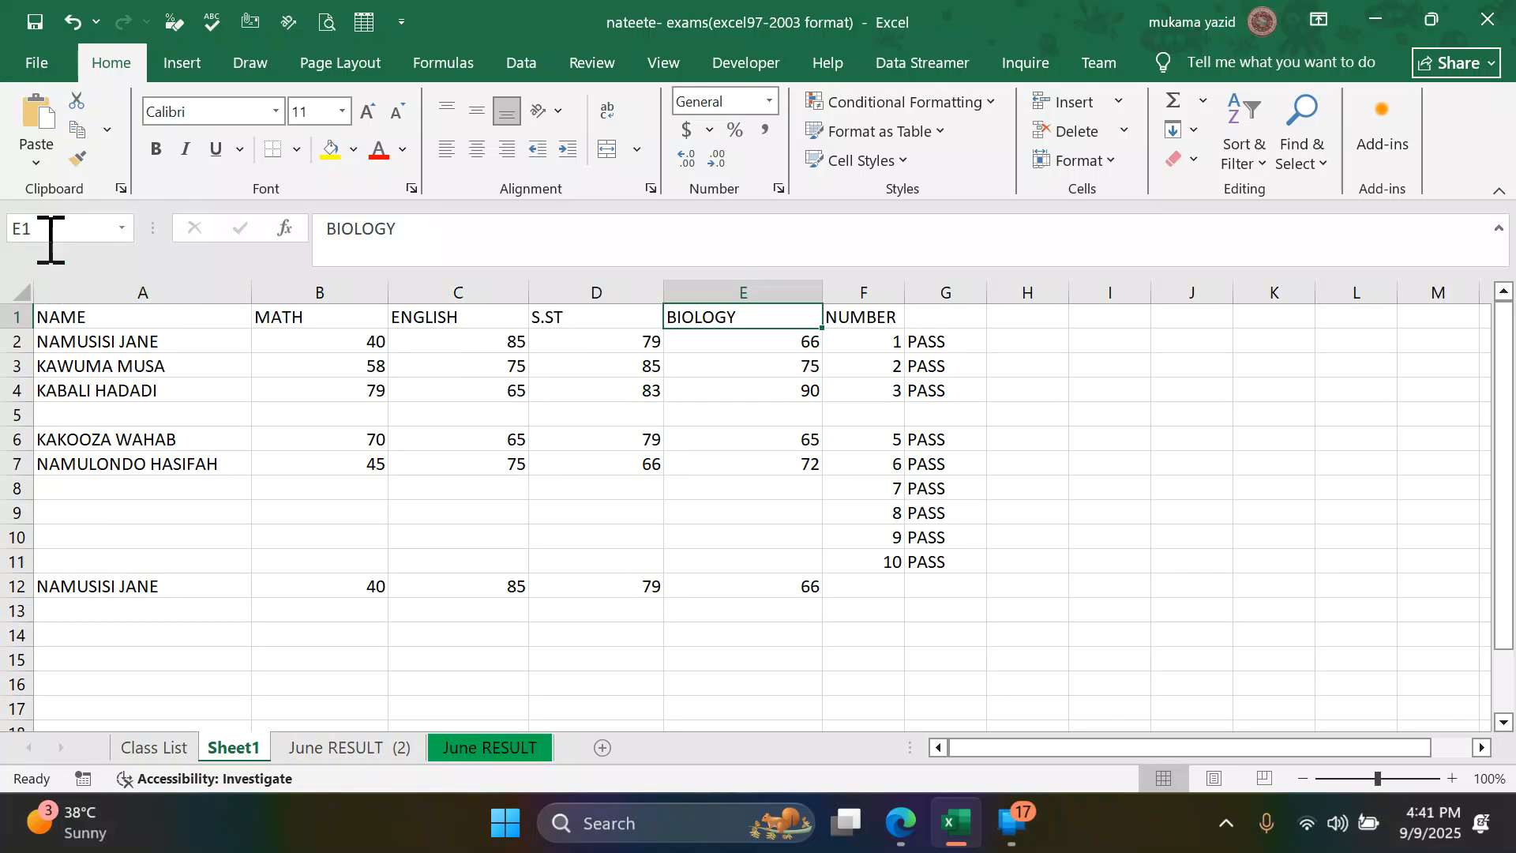
# - Start saving the workbook under a new name and enter Nateete_Exams.xls as the file name
pyautogui.click(33, 63)
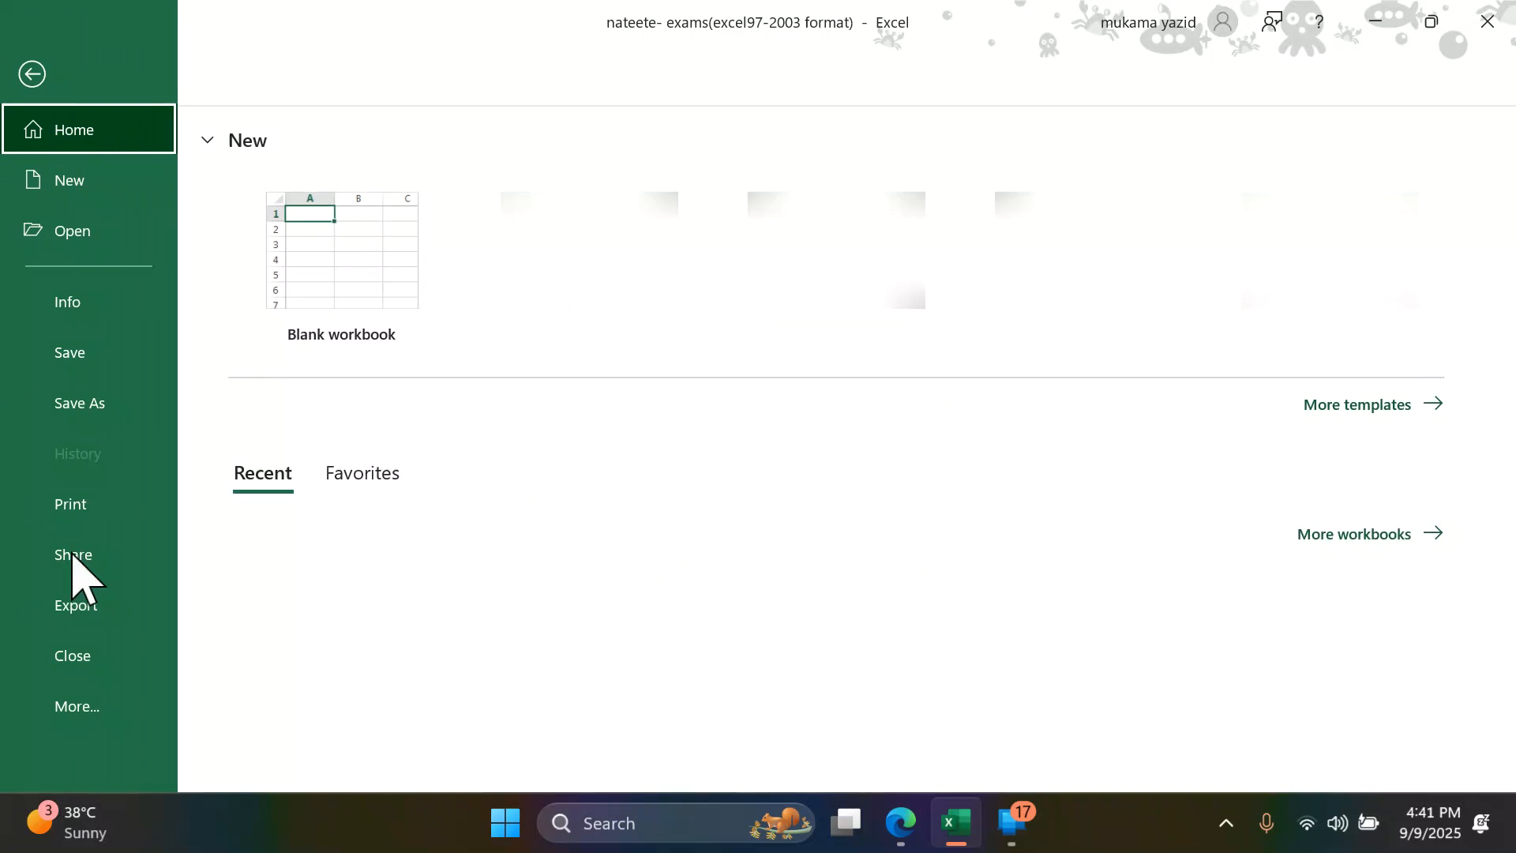
pyautogui.click(84, 407)
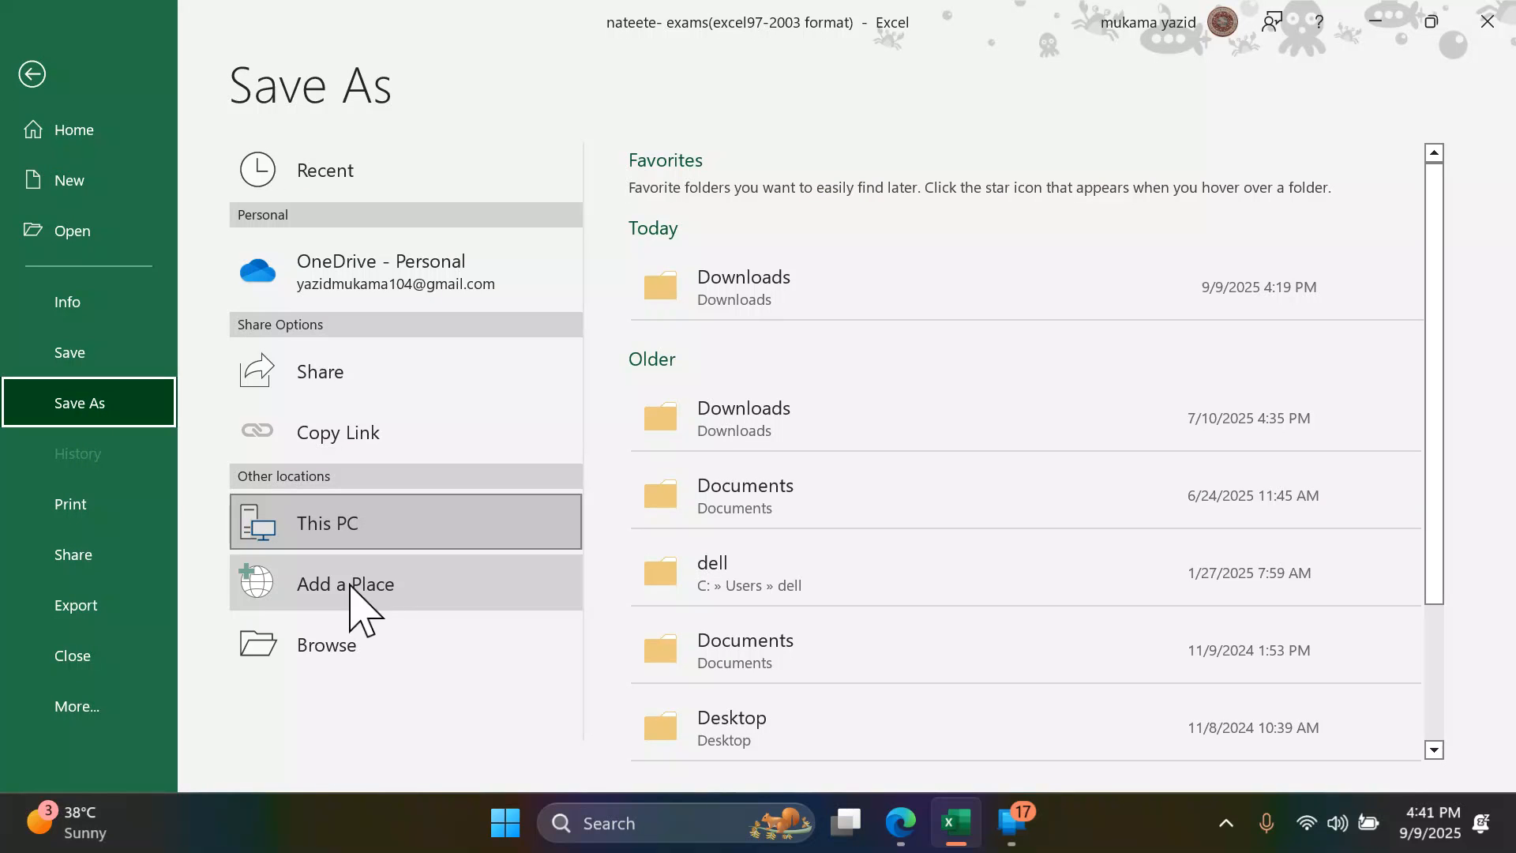
pyautogui.click(333, 646)
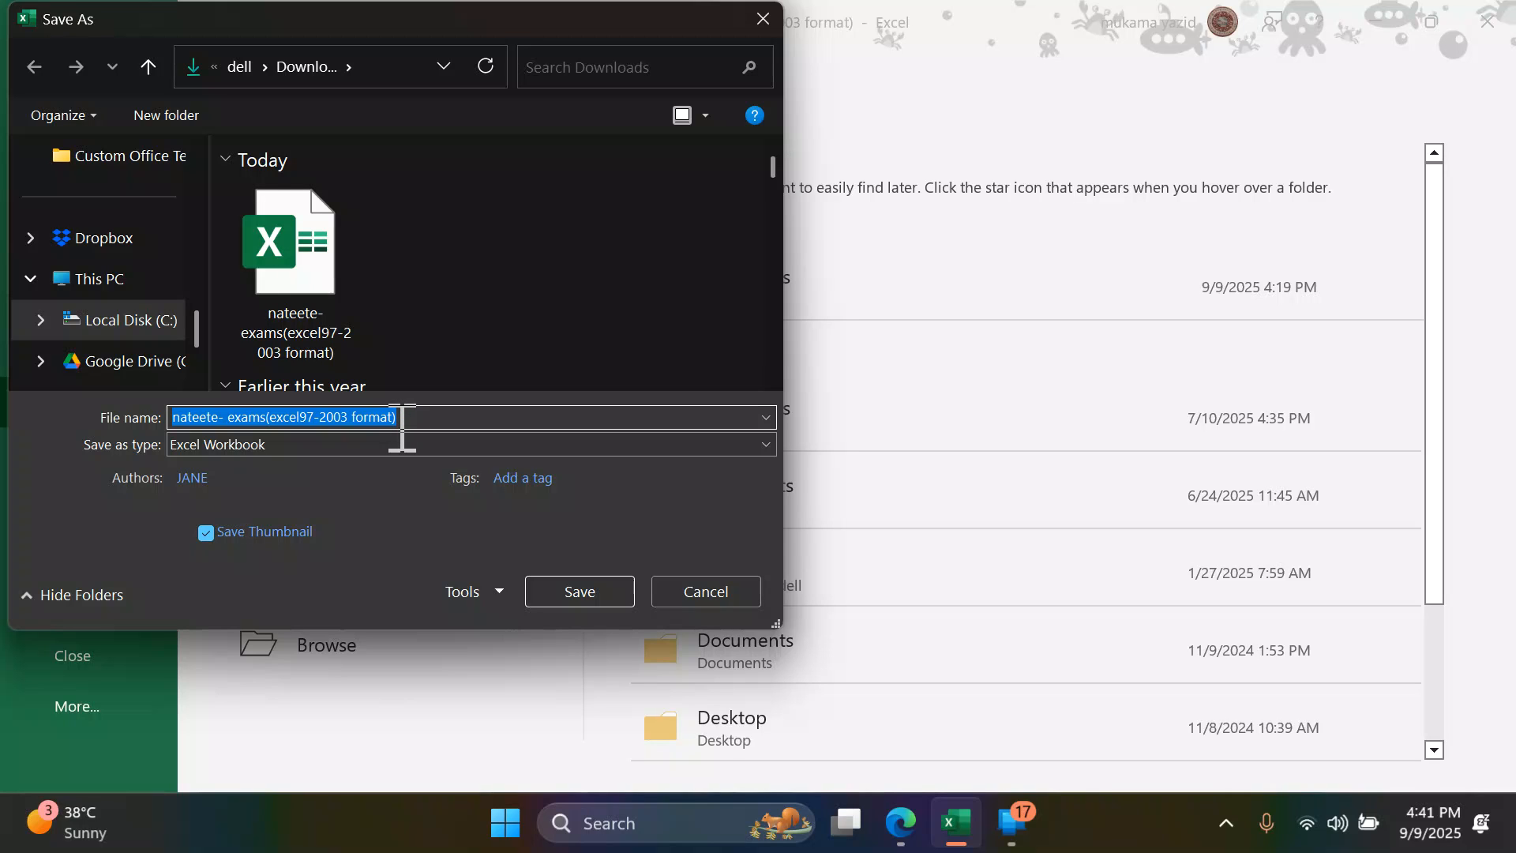
pyautogui.hotkey('ctrl', 'v')
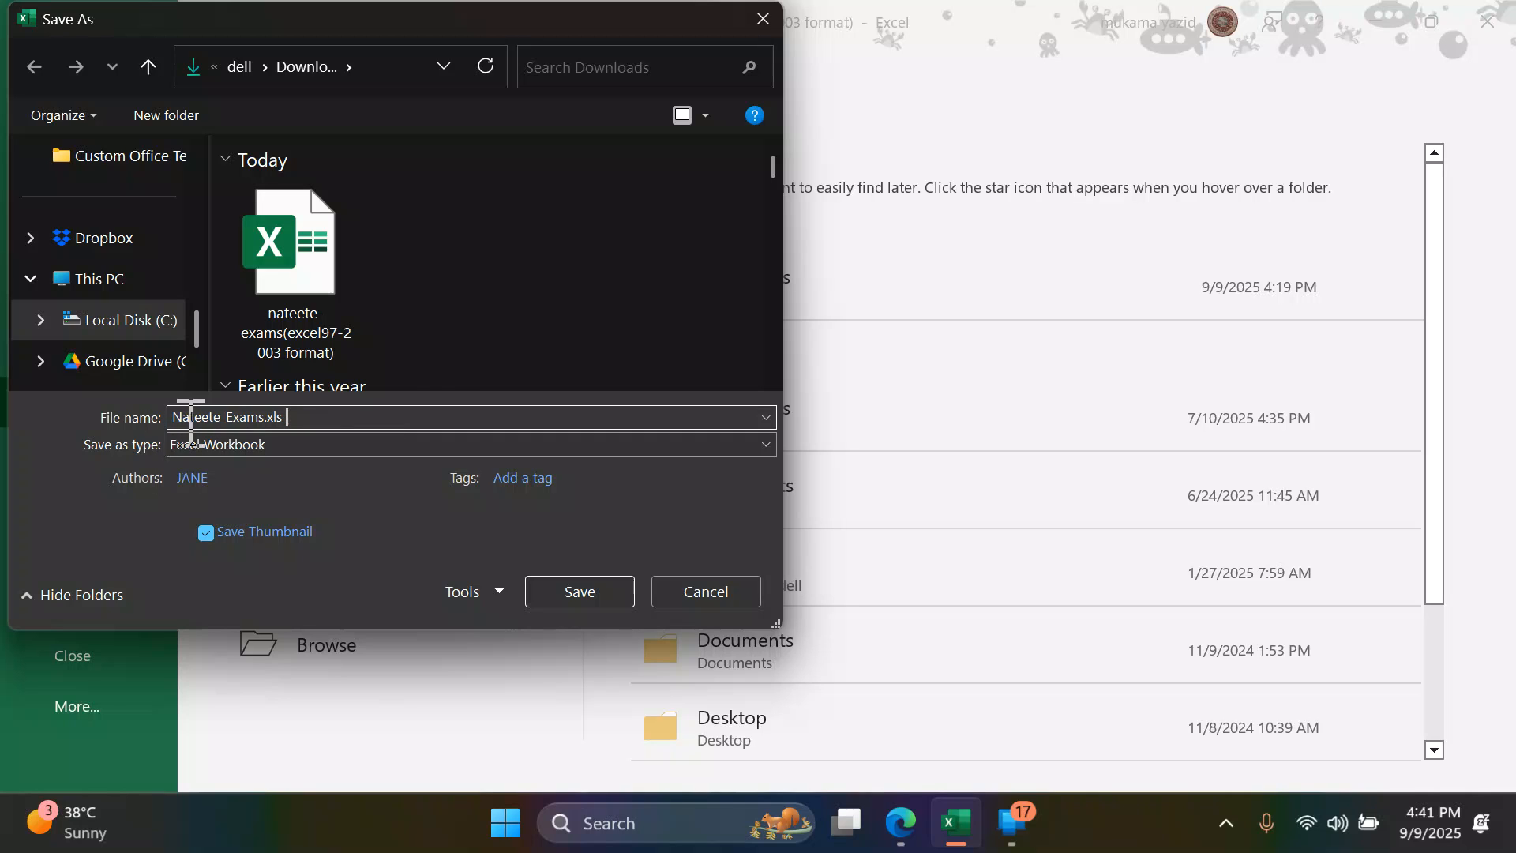
# - Choose the Downloads folder as the location and save the workbook as Nateete_Exams.xls with the Excel Workbook type
pyautogui.scroll(-1, 102, 344)
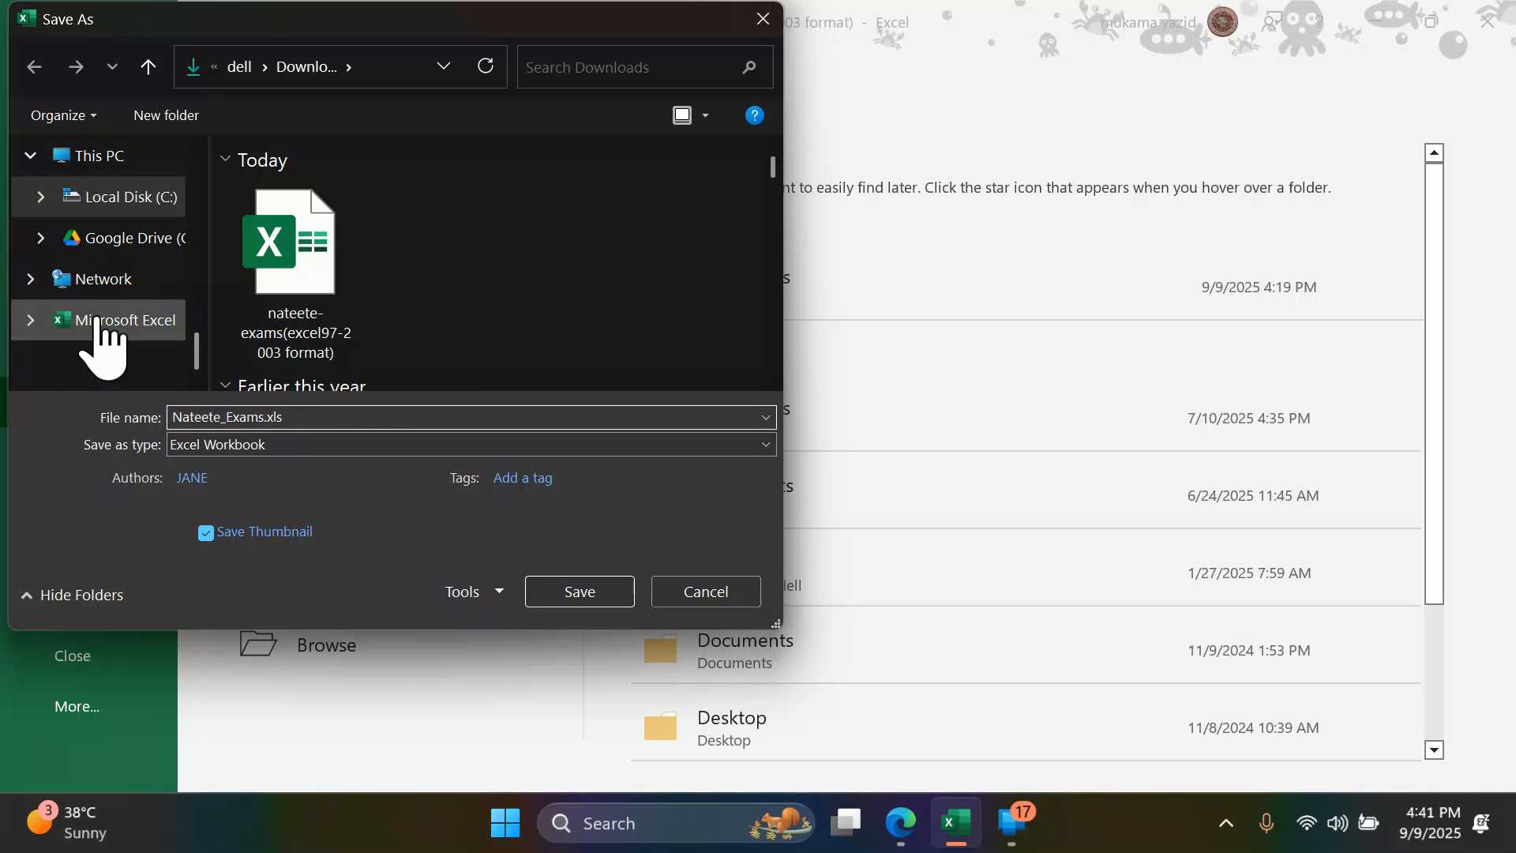
pyautogui.scroll(5, 99, 339)
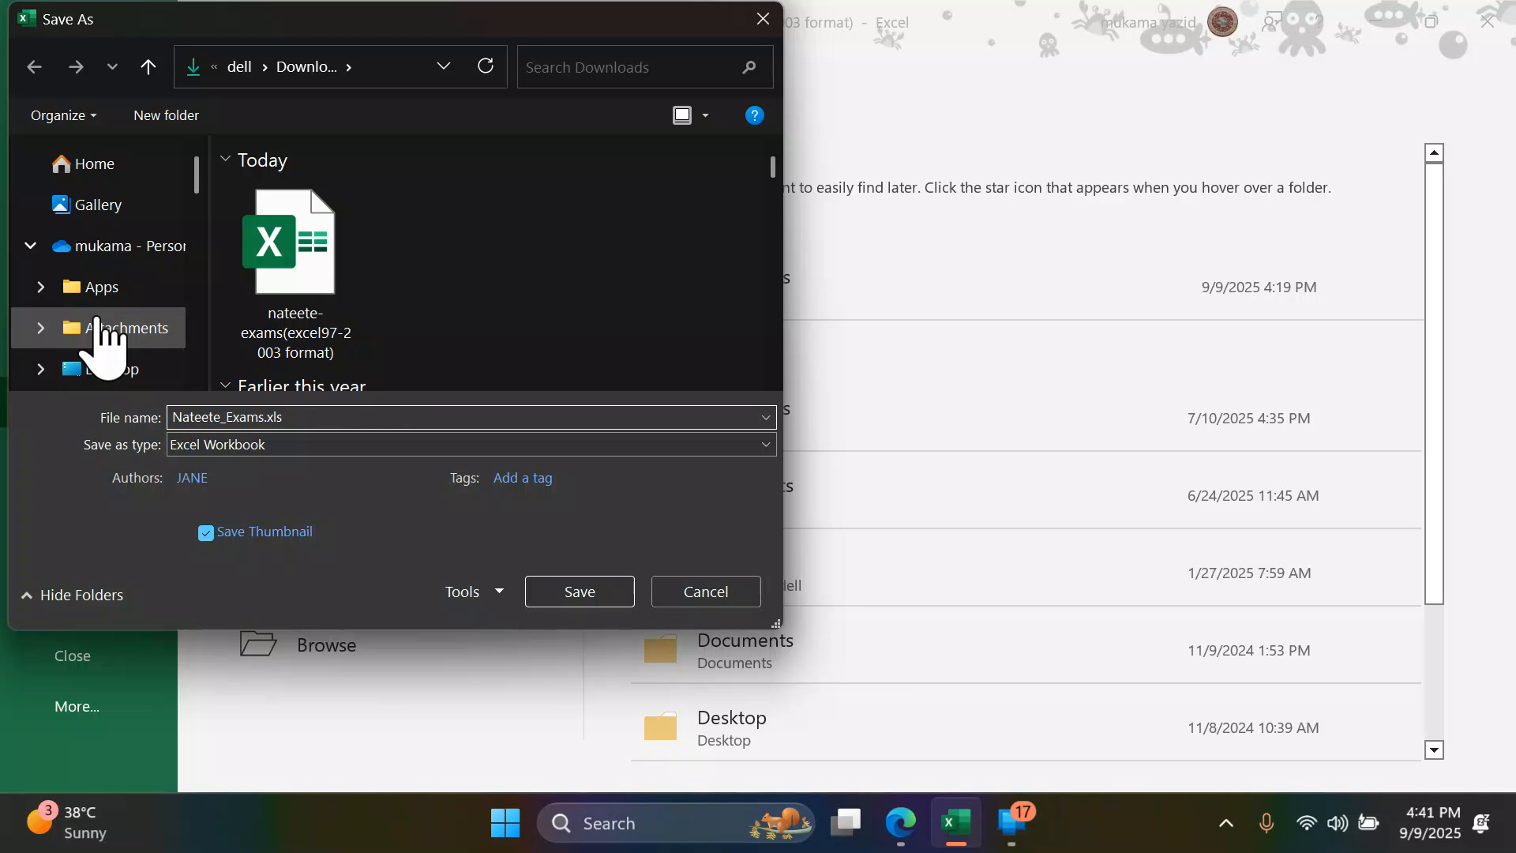
pyautogui.scroll(-1, 95, 332)
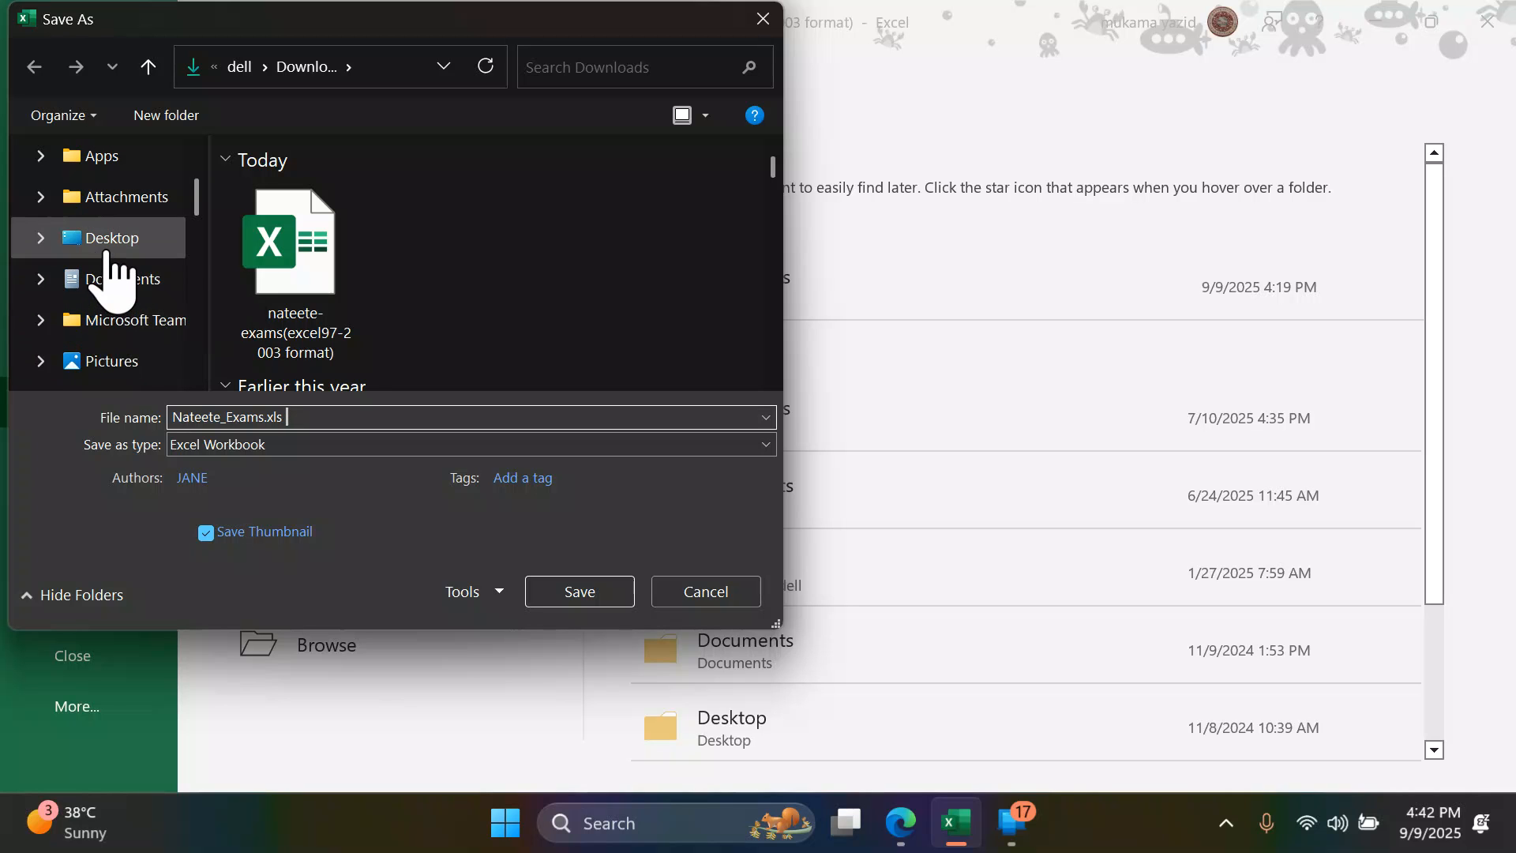
pyautogui.scroll(1, 111, 268)
pyautogui.scroll(-8, 108, 255)
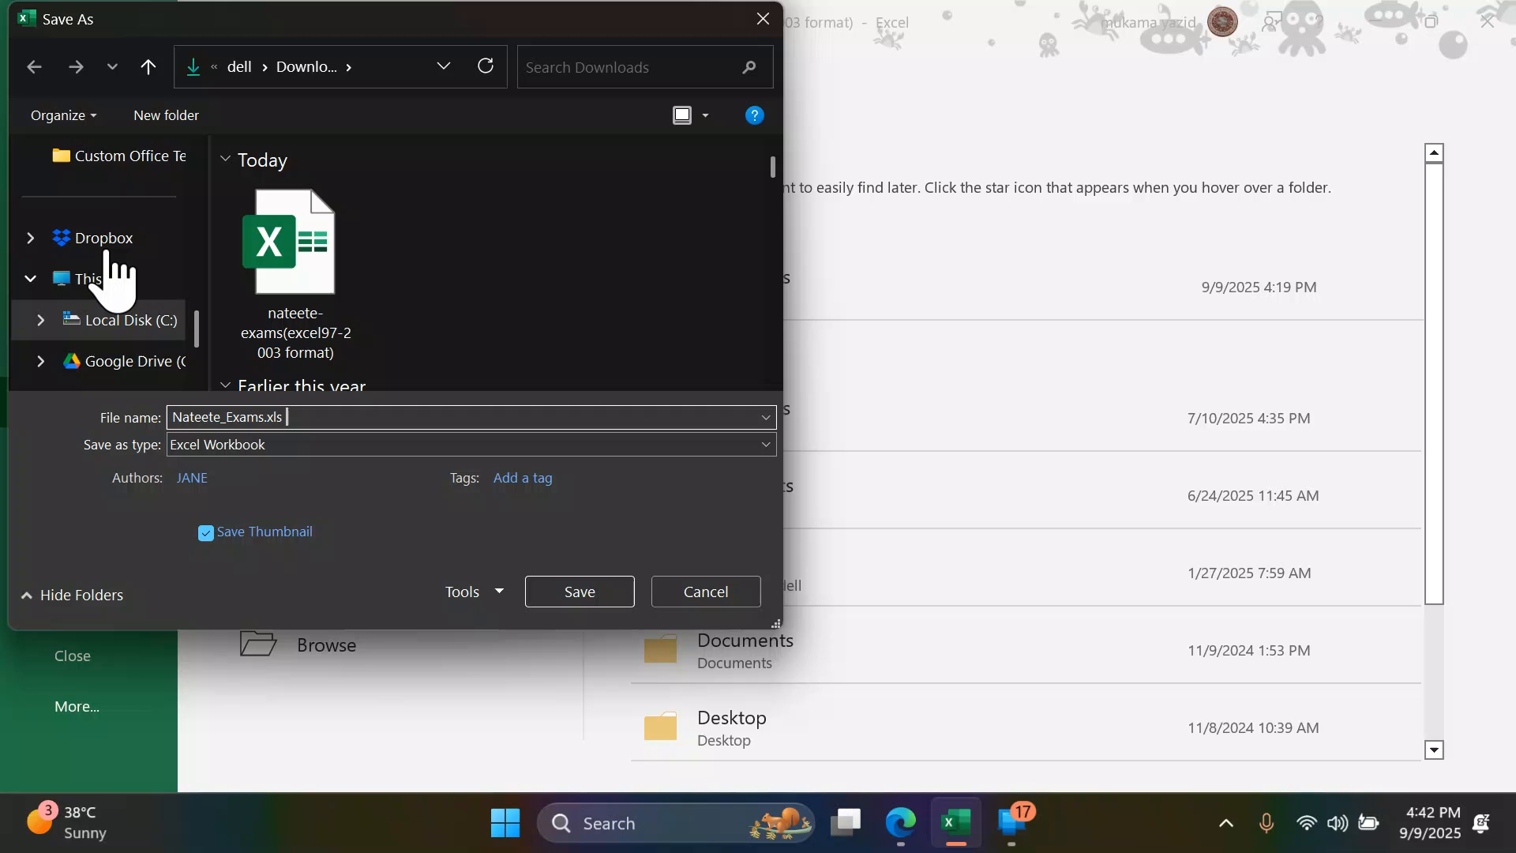
pyautogui.scroll(8, 99, 265)
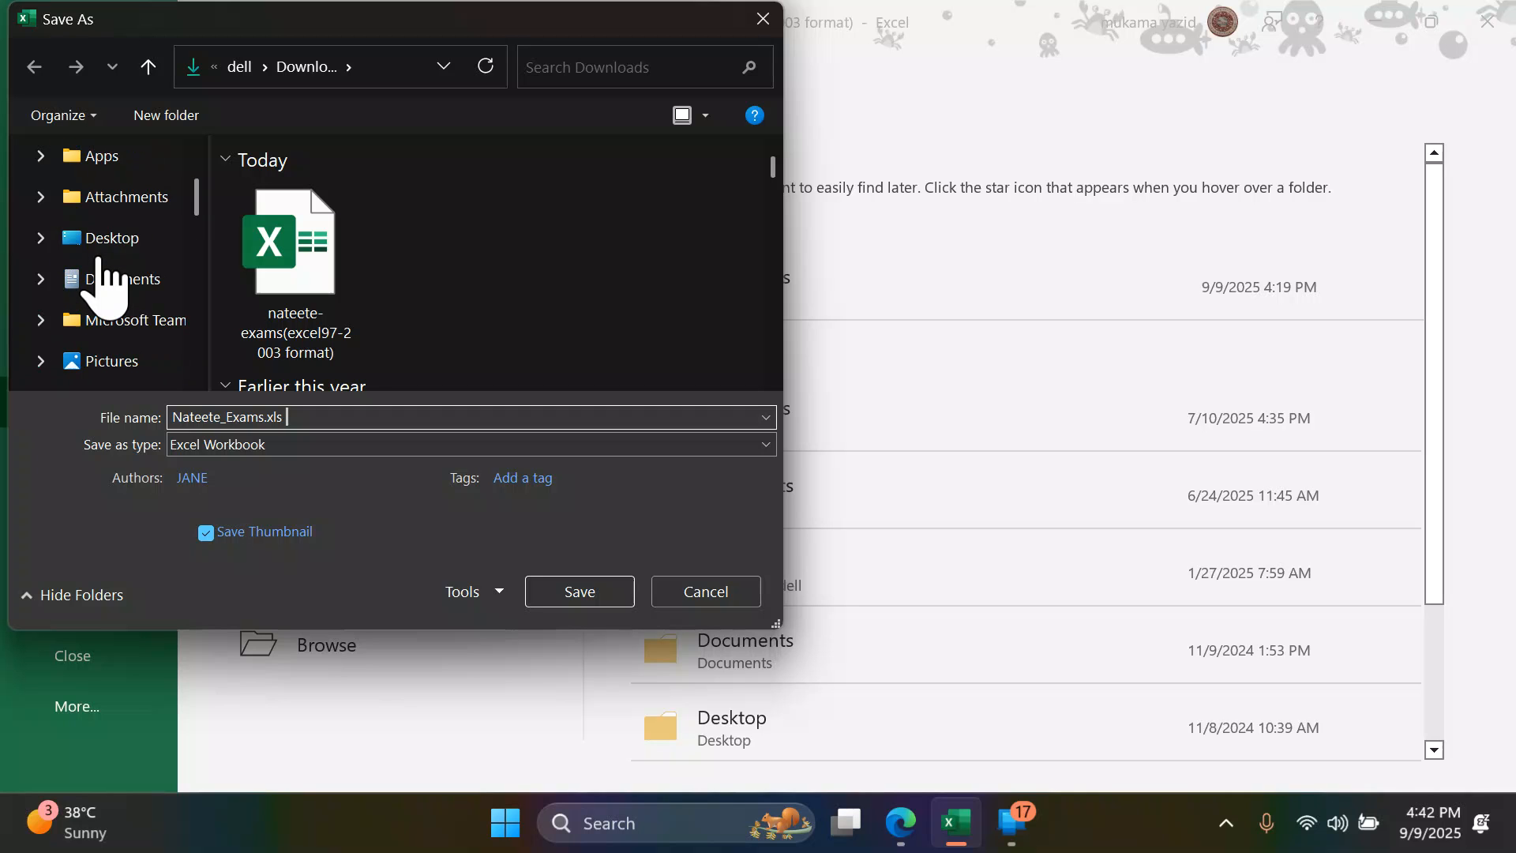
pyautogui.scroll(-3, 105, 285)
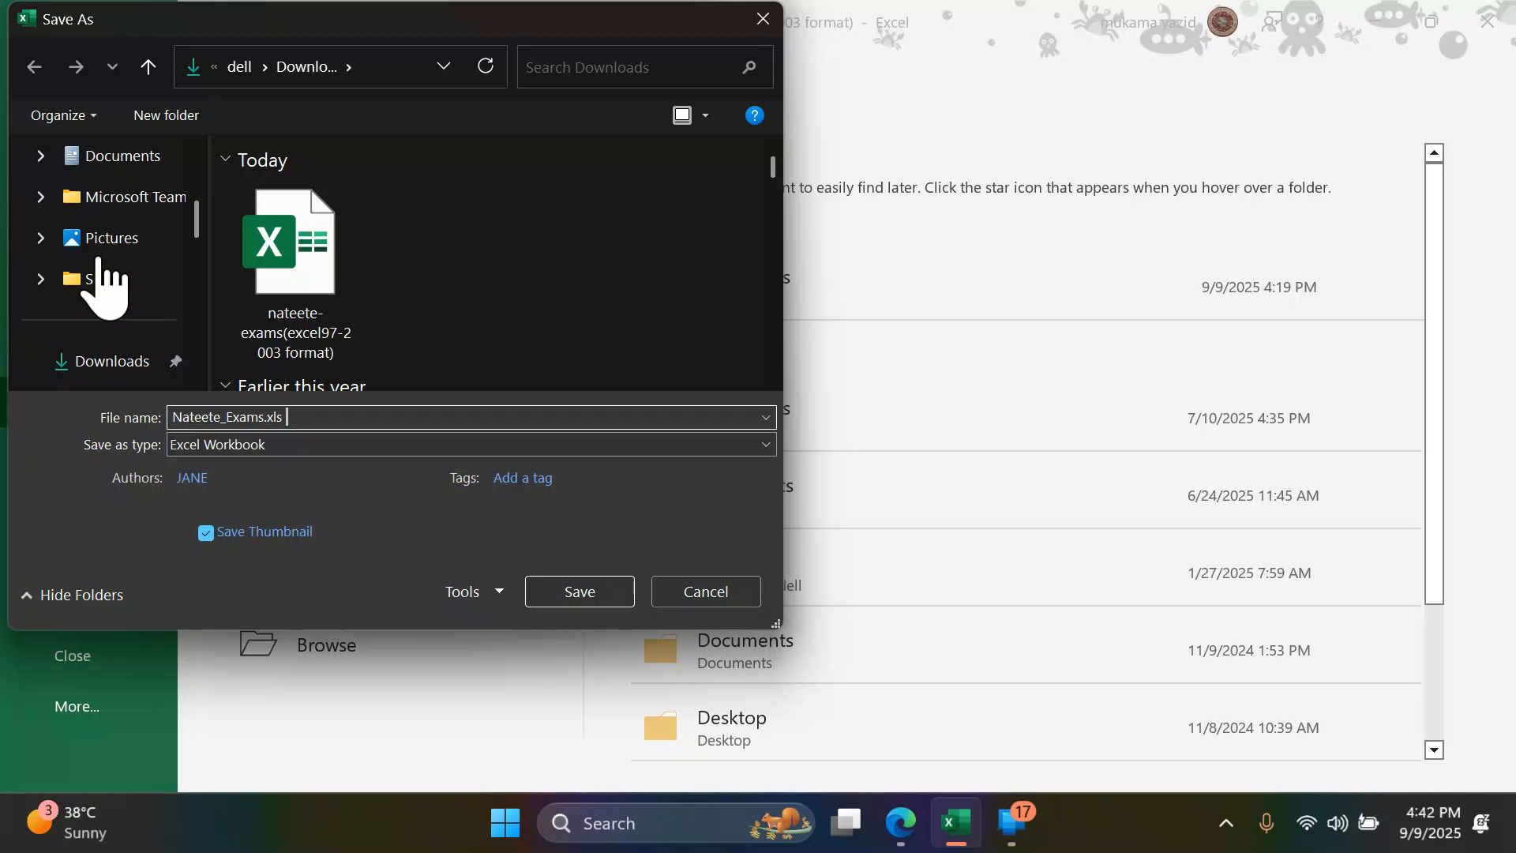
pyautogui.click(112, 362)
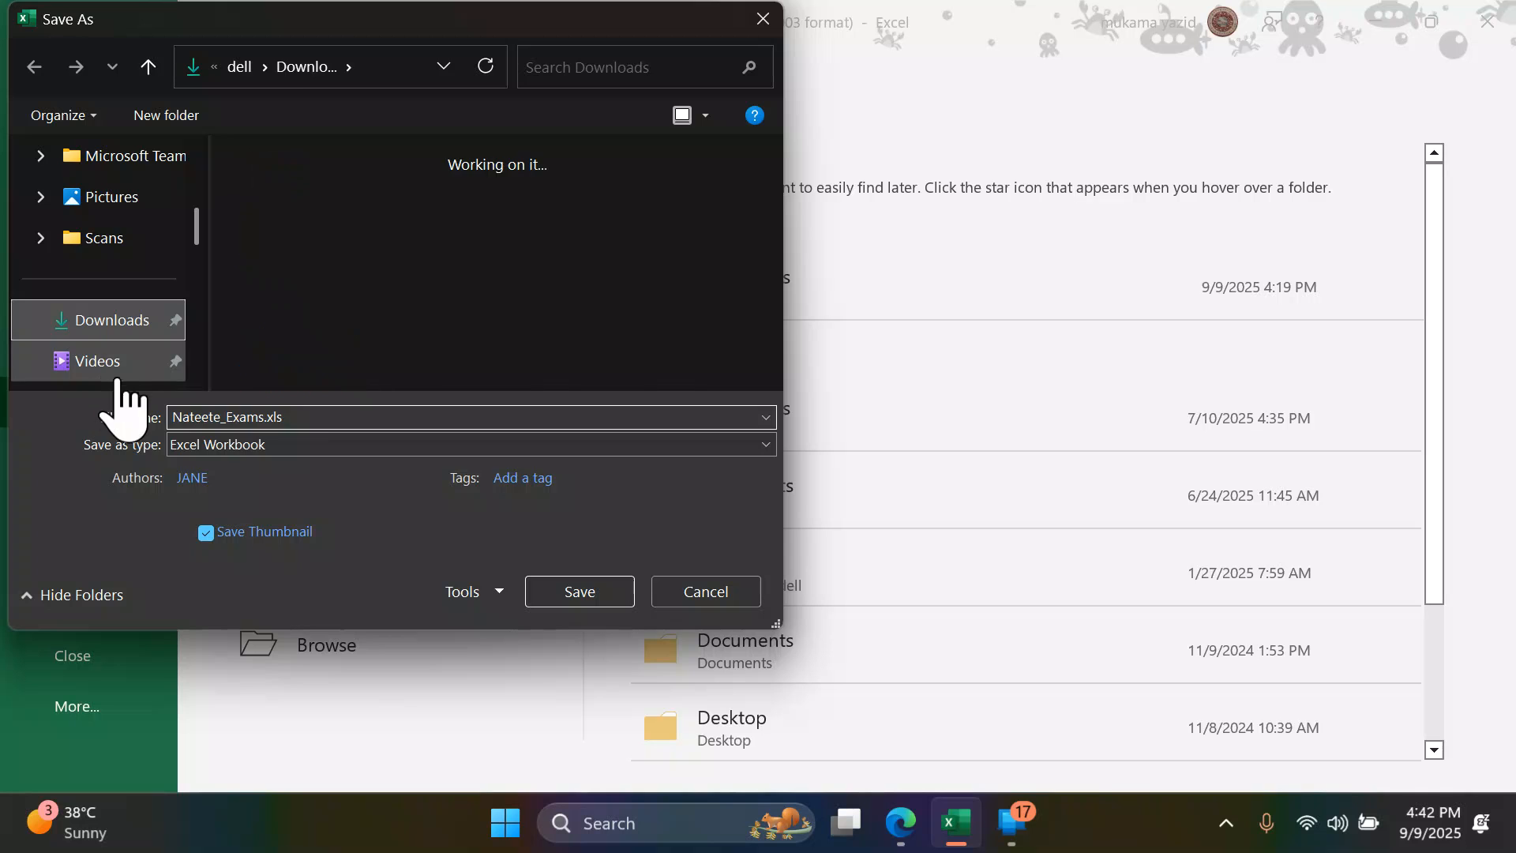
pyautogui.click(585, 604)
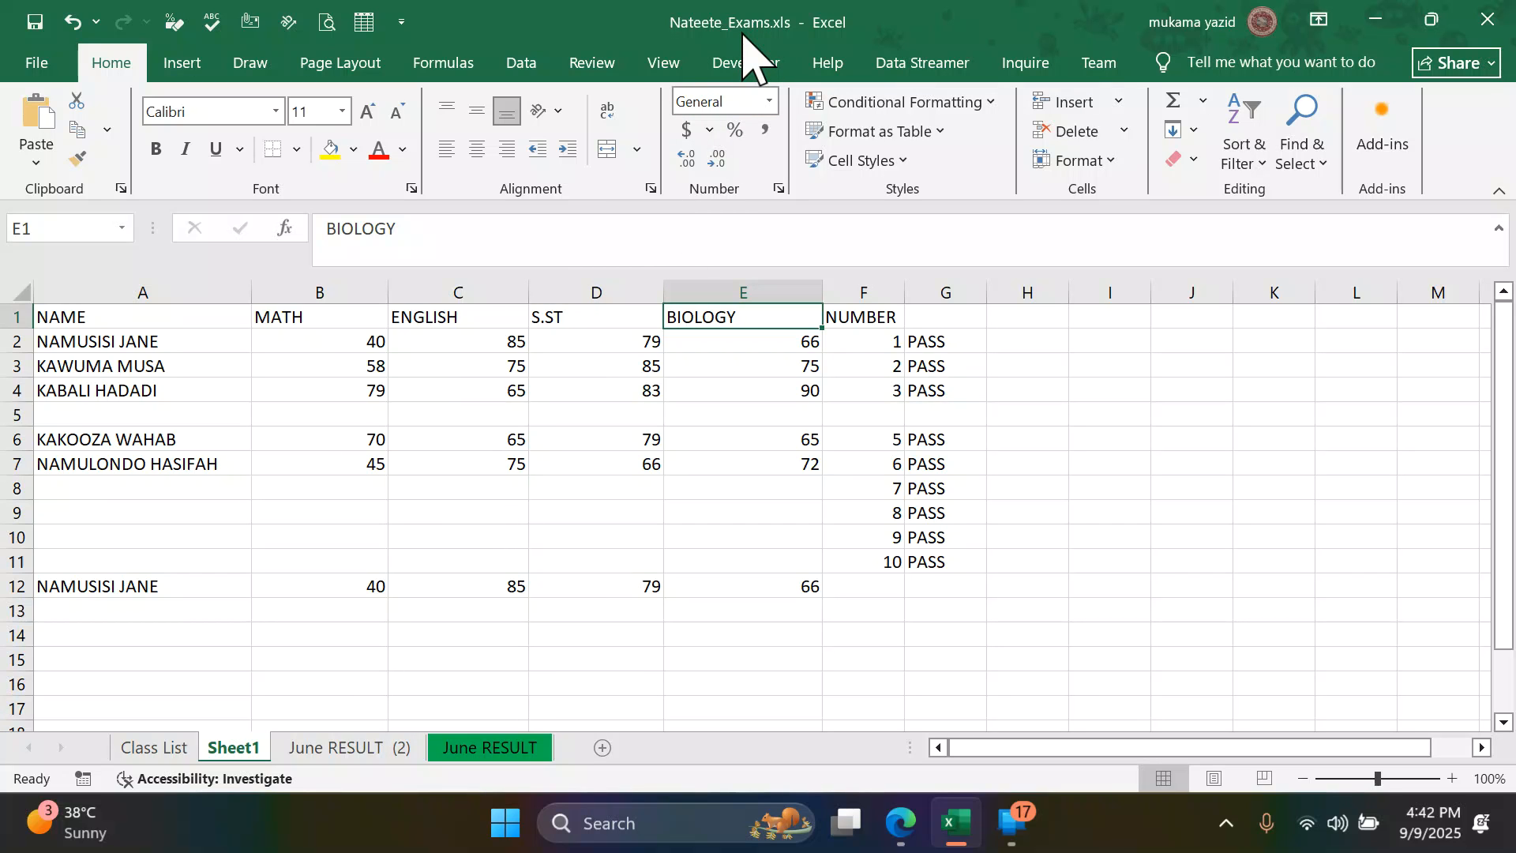
# - Switch to the practice questions PDF in Edge, read question 15 and return to Excel
pyautogui.click(36, 65)
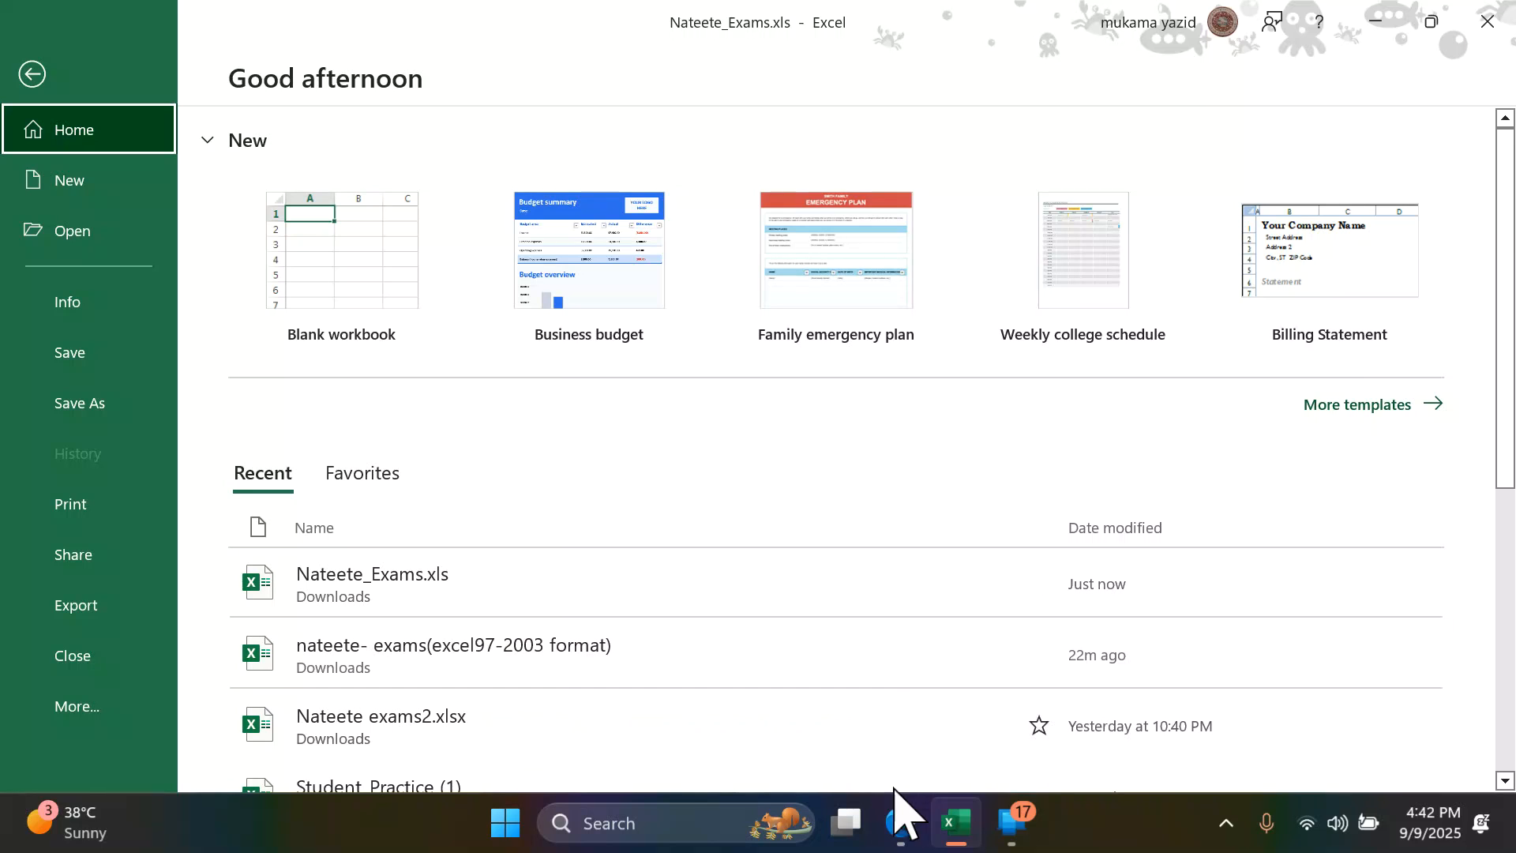
pyautogui.click(890, 825)
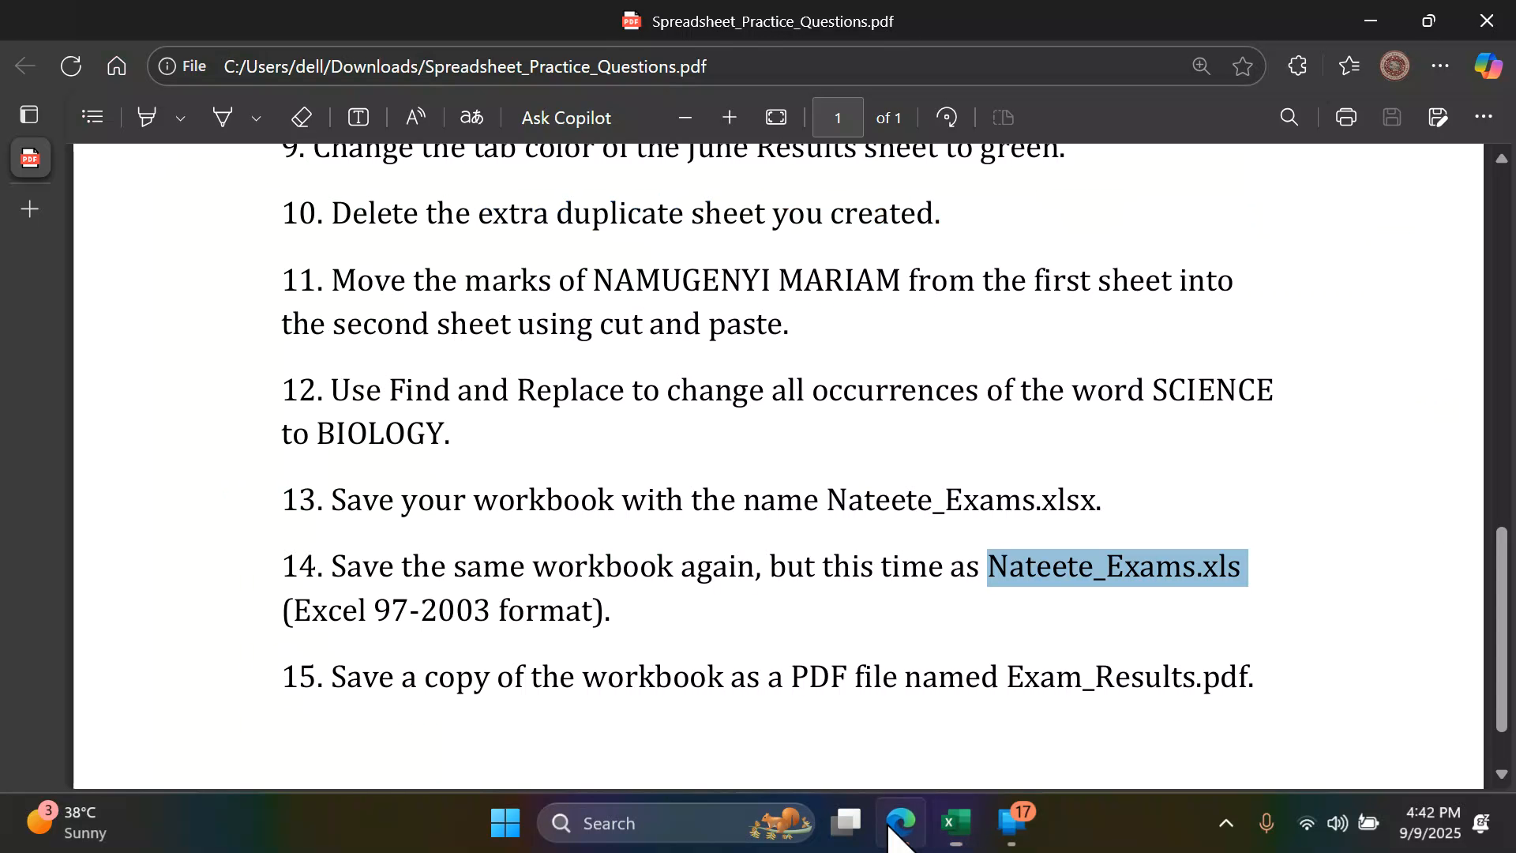
pyautogui.scroll(-1, 432, 638)
pyautogui.scroll(-1, 432, 638)
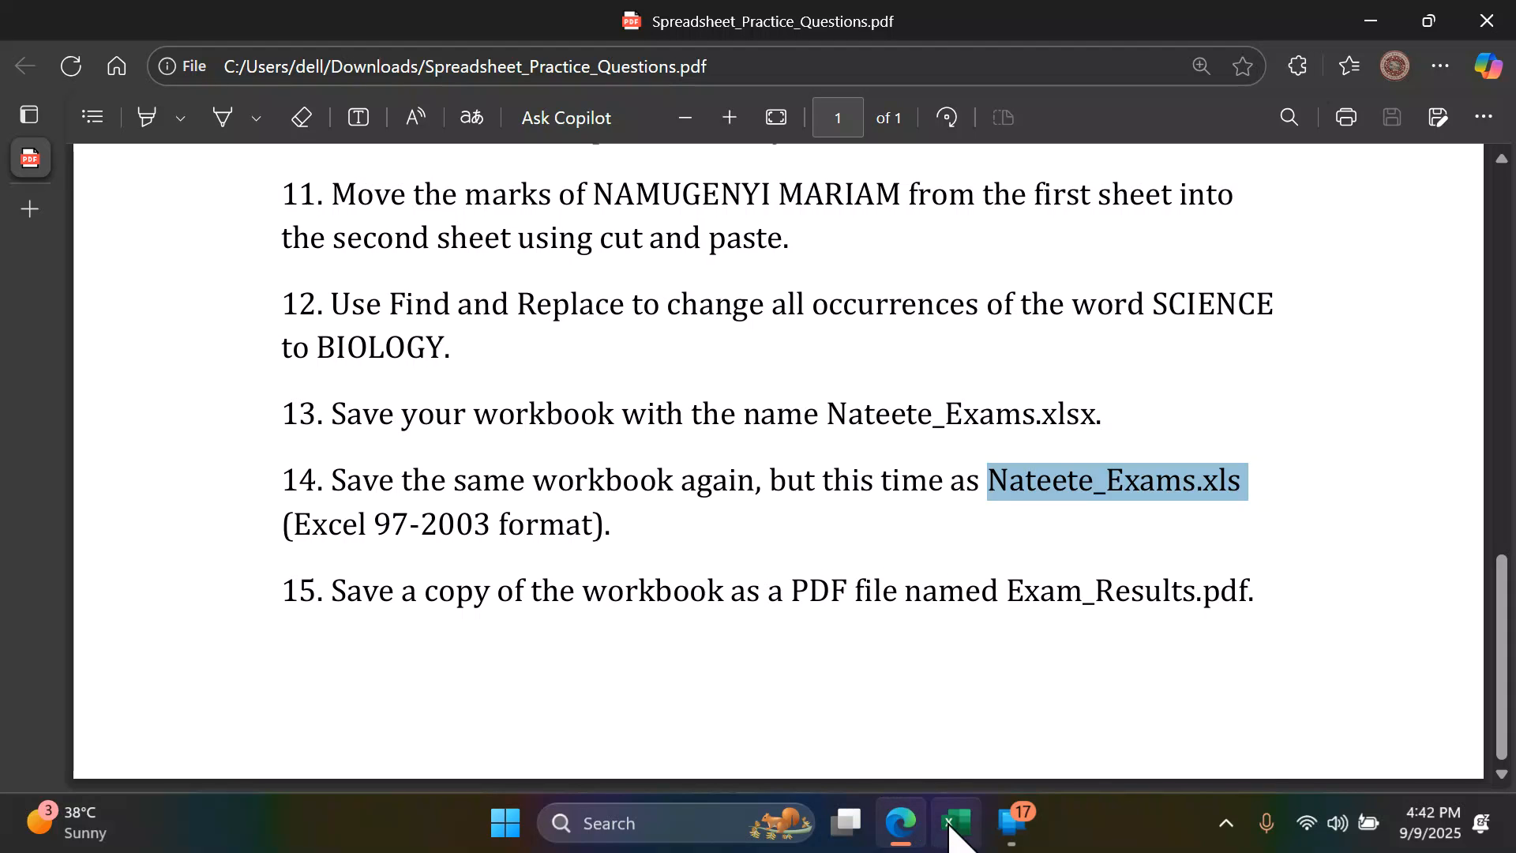
pyautogui.moveTo(951, 827)
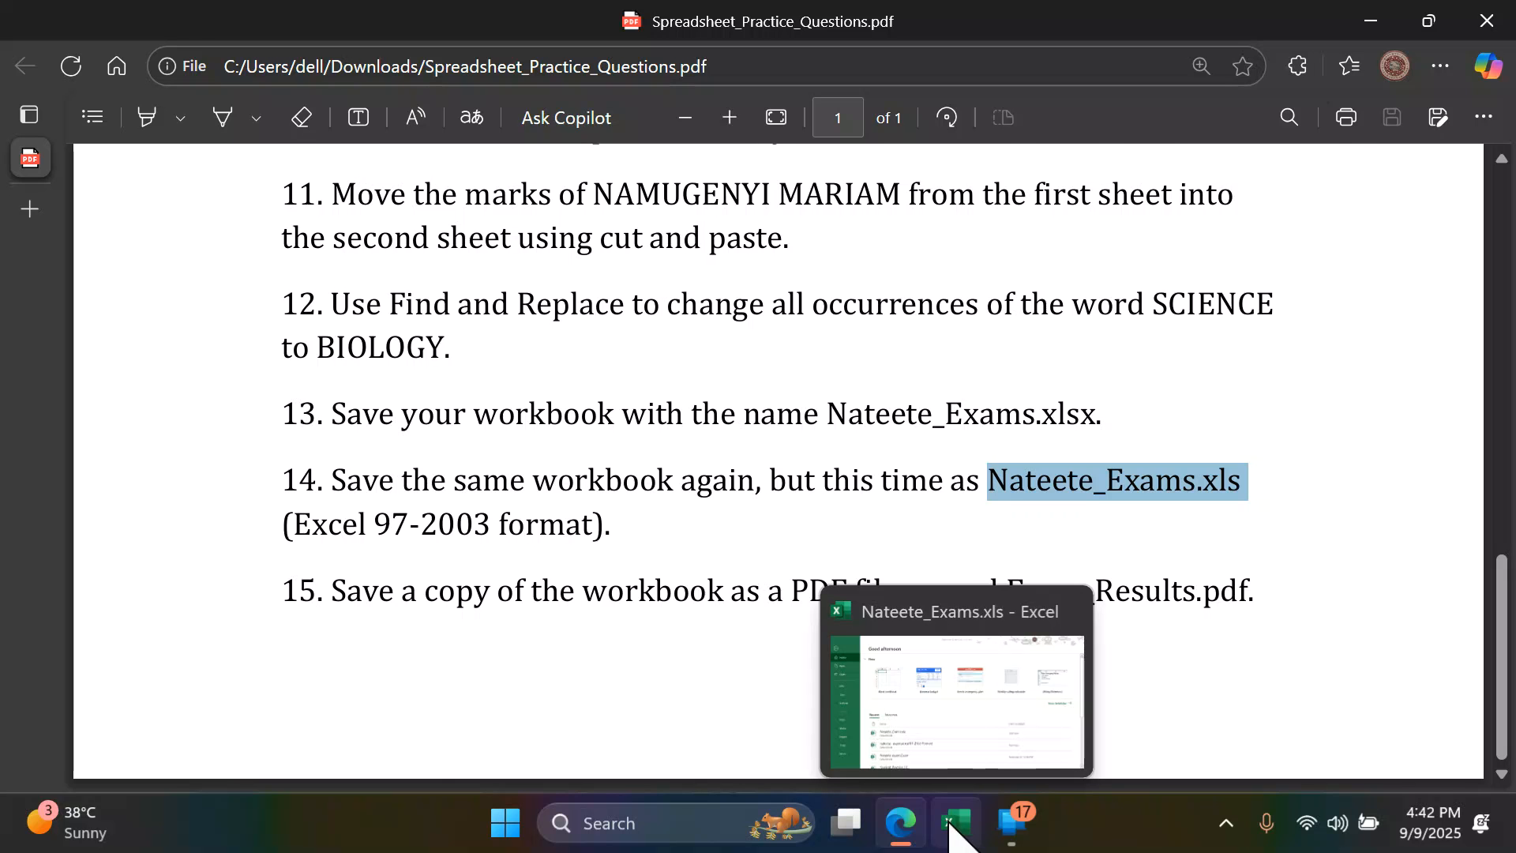
pyautogui.click(952, 827)
# - Reopen the Nateete_Exams.xls workbook, start exporting it as a PDF and enter Nateete_Exams.xls as the file name
pyautogui.click(347, 604)
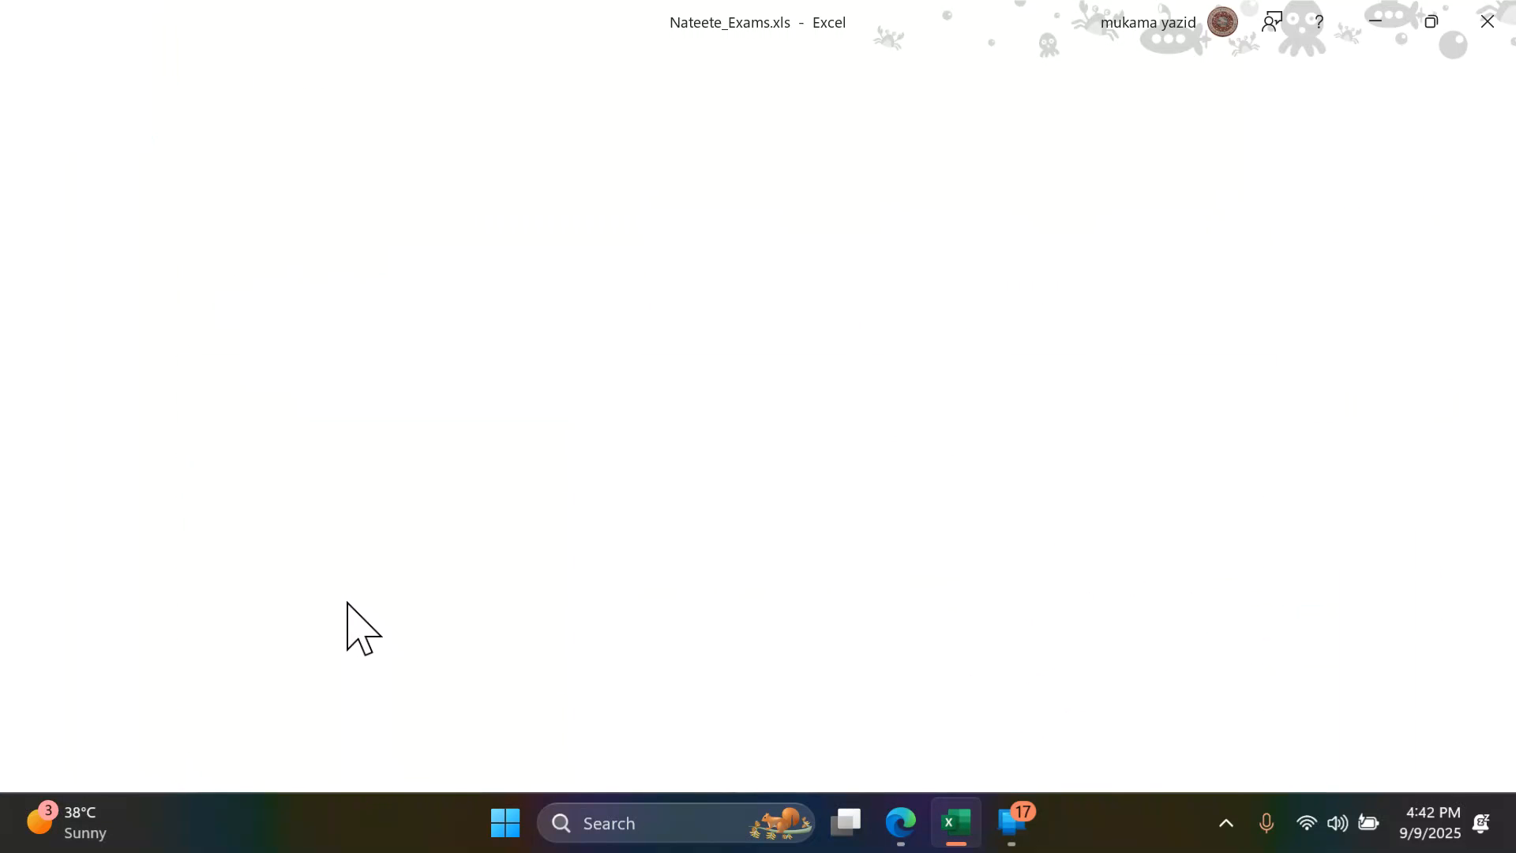
pyautogui.click(36, 63)
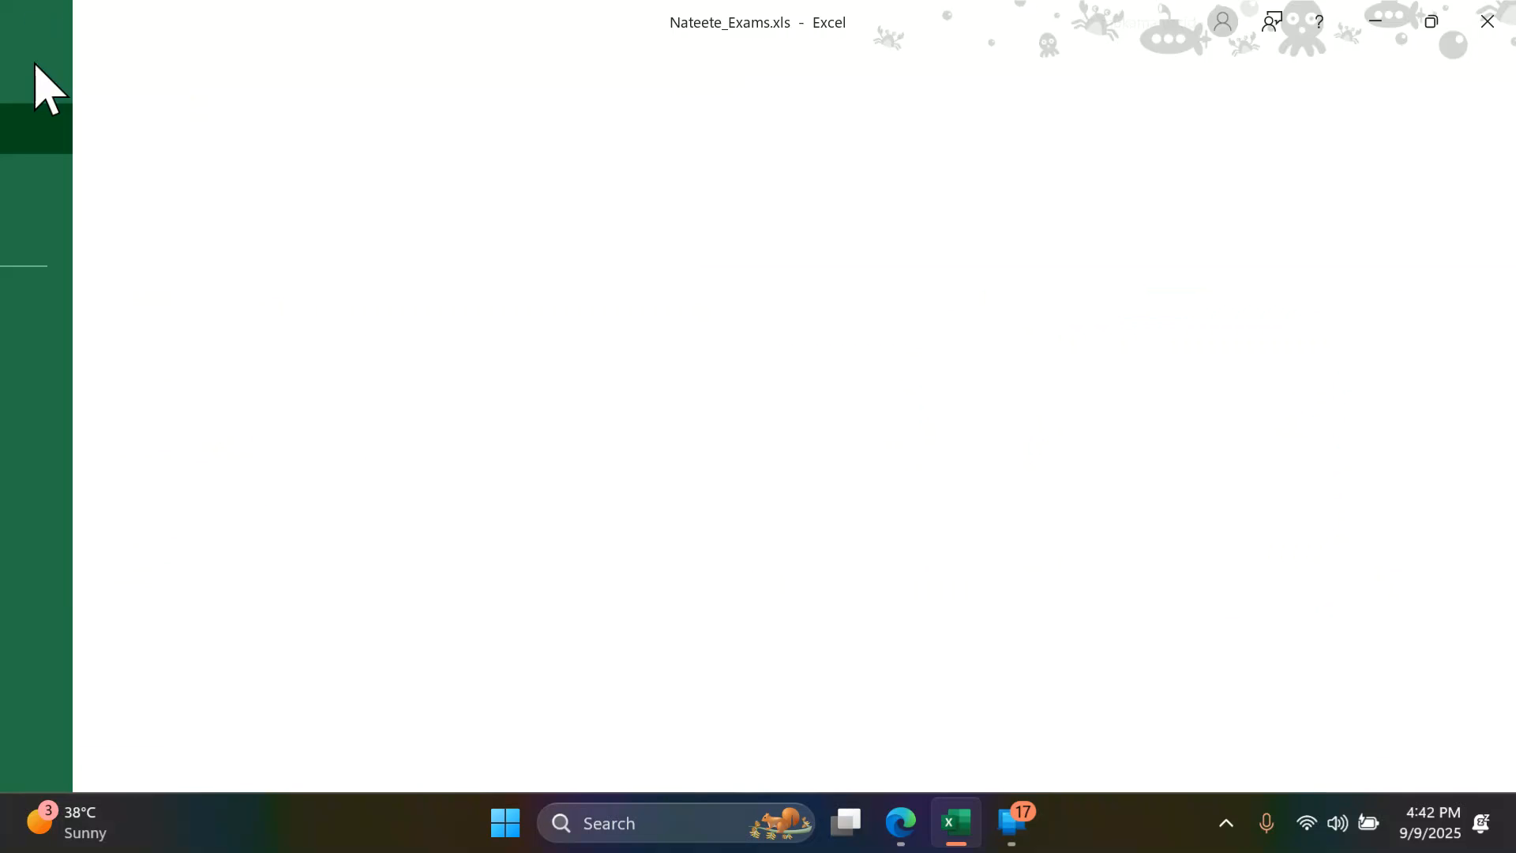
pyautogui.click(107, 608)
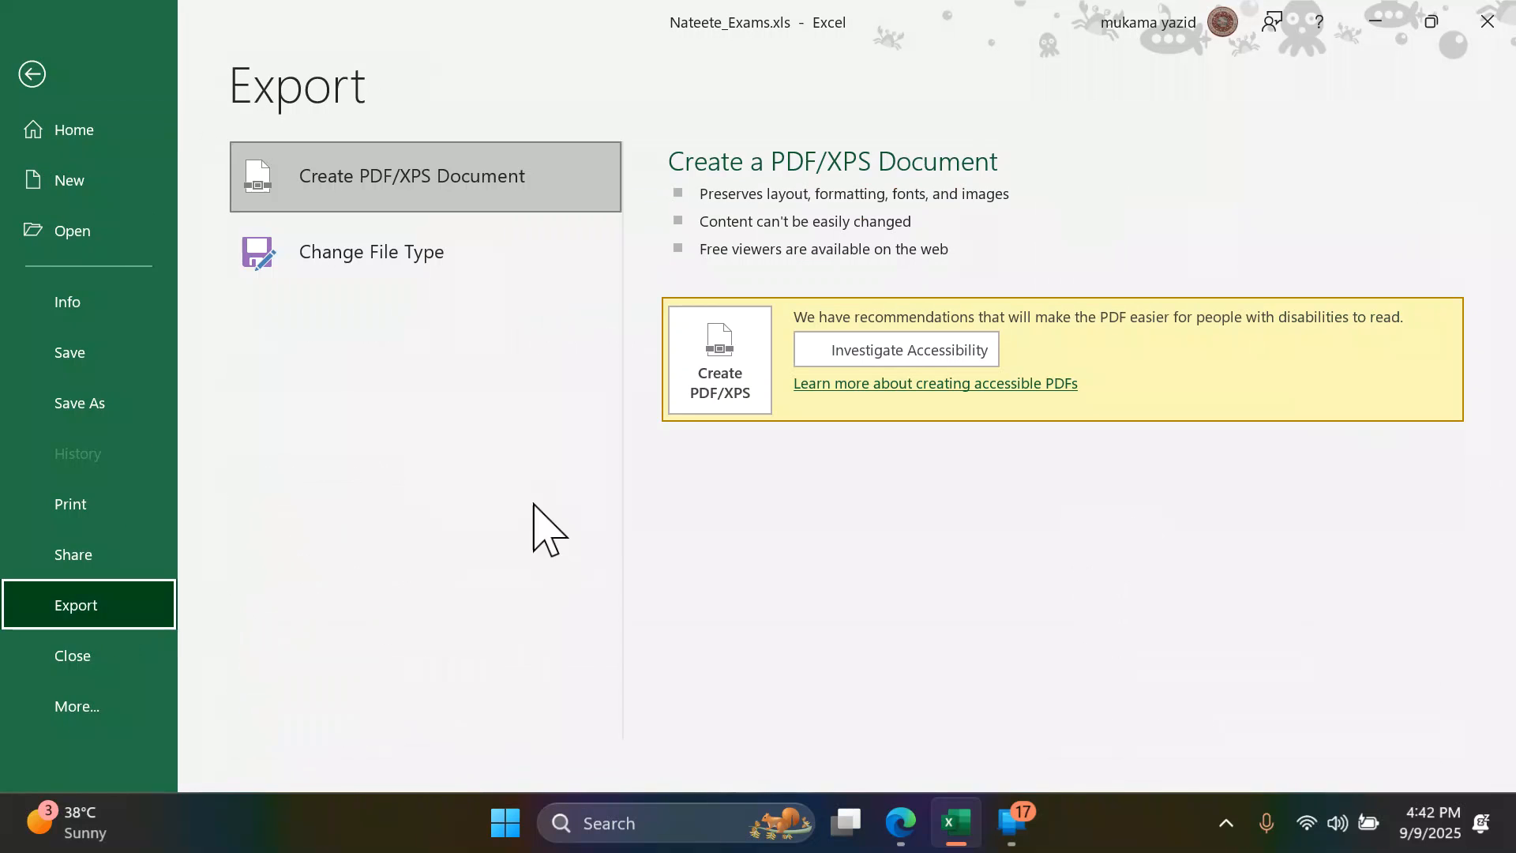
pyautogui.click(715, 379)
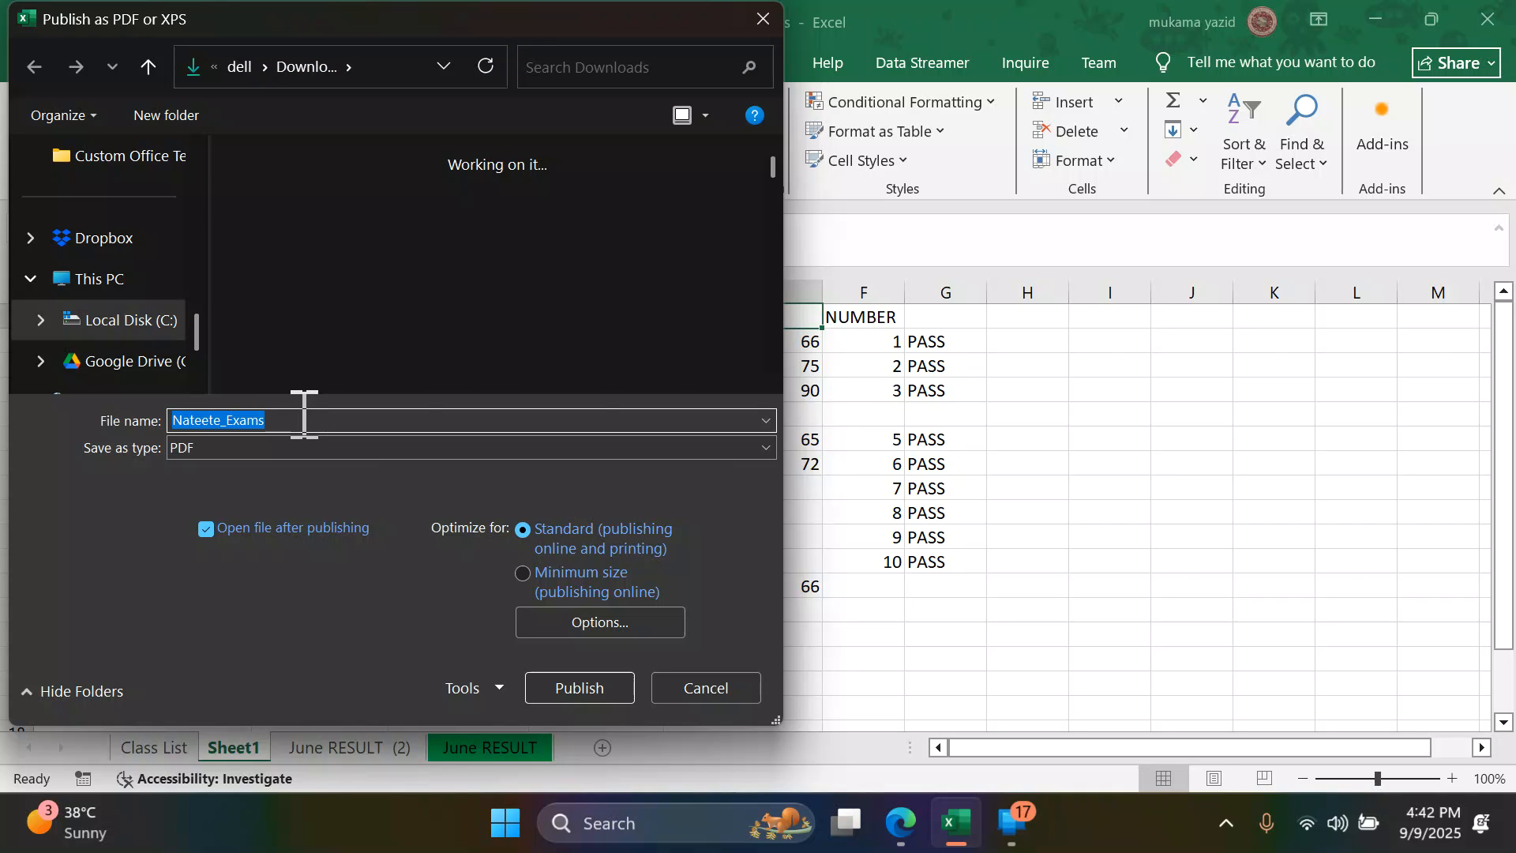
pyautogui.hotkey('ctrl', 'v')
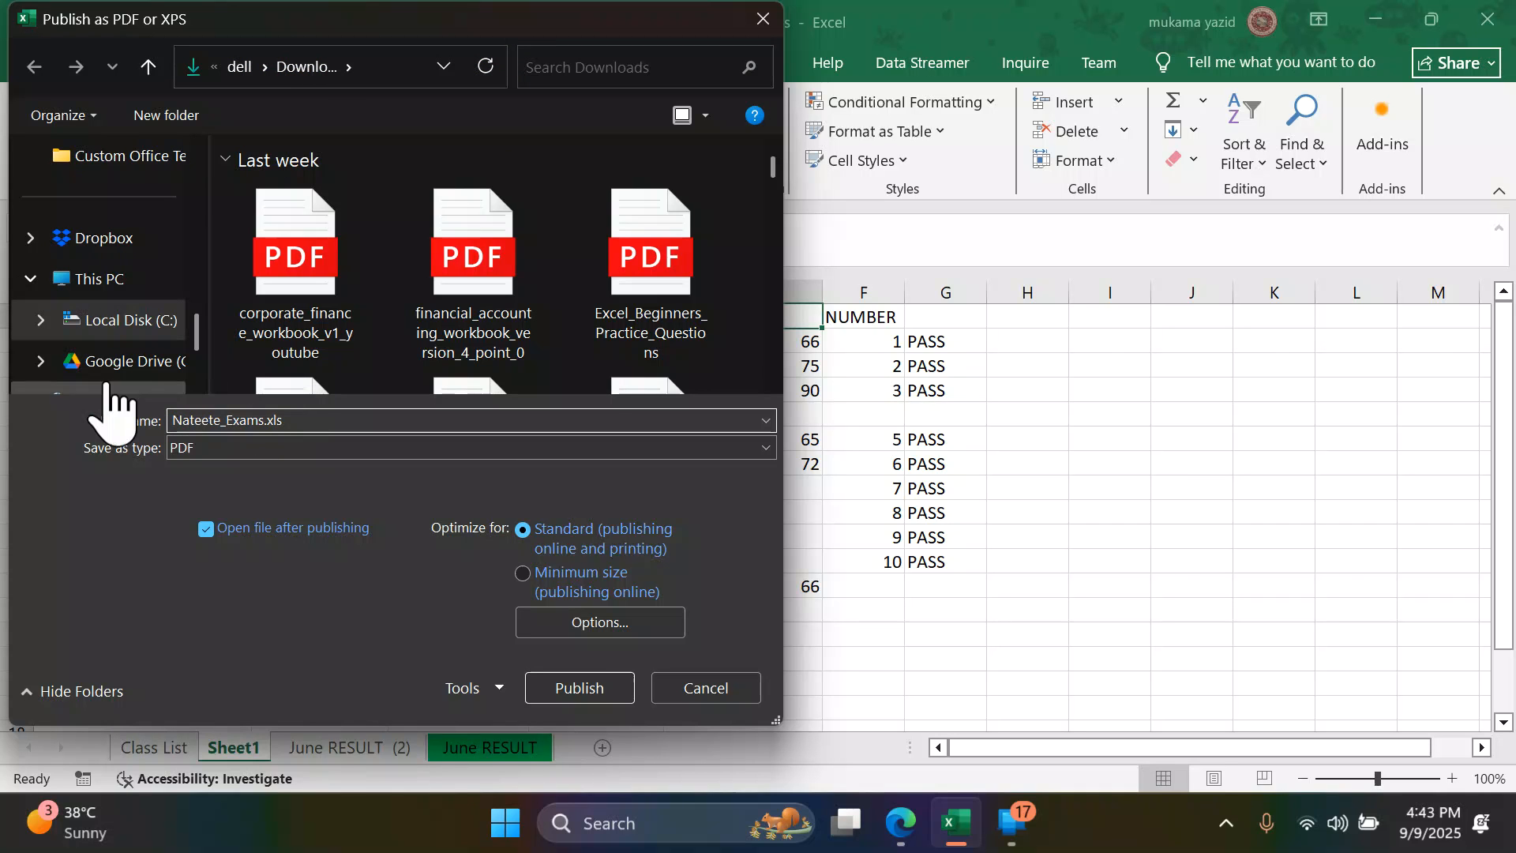
# - Choose the Downloads folder, publish the PDF and look over the published document
pyautogui.scroll(-3, 123, 304)
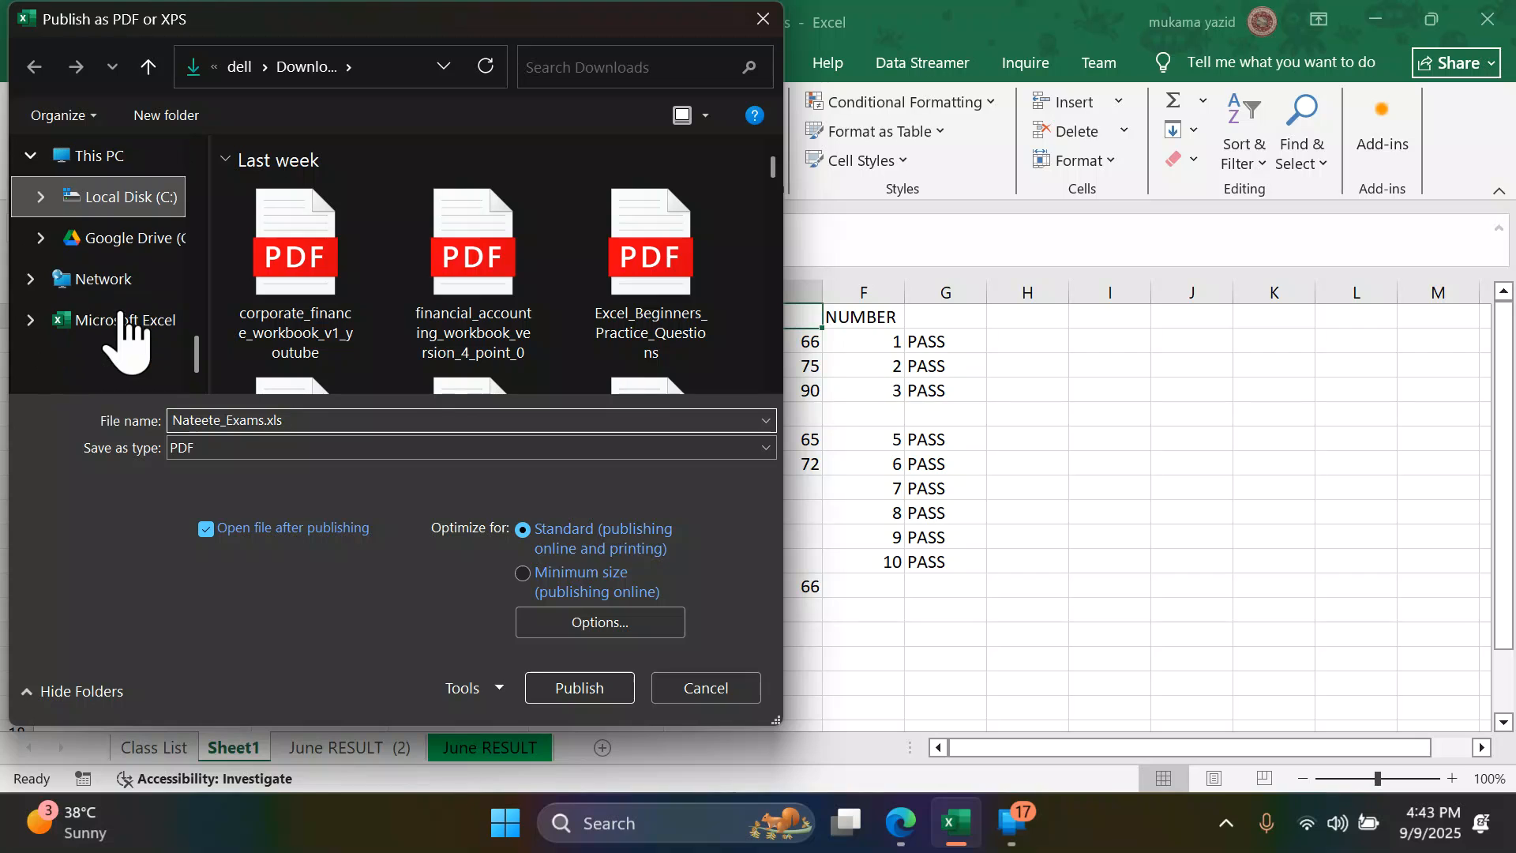
pyautogui.scroll(3, 123, 332)
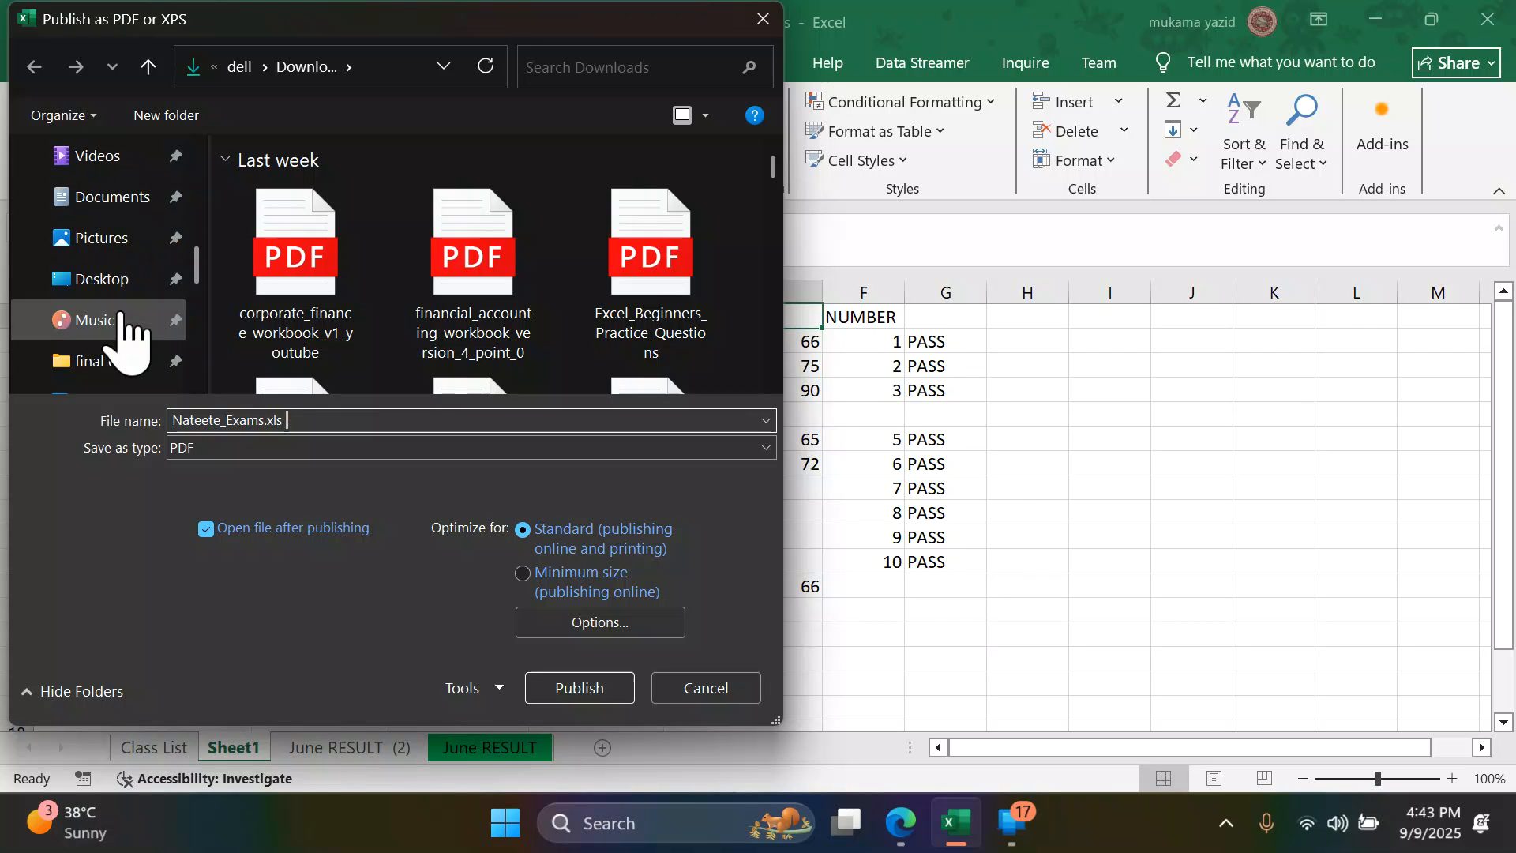
pyautogui.scroll(2, 122, 331)
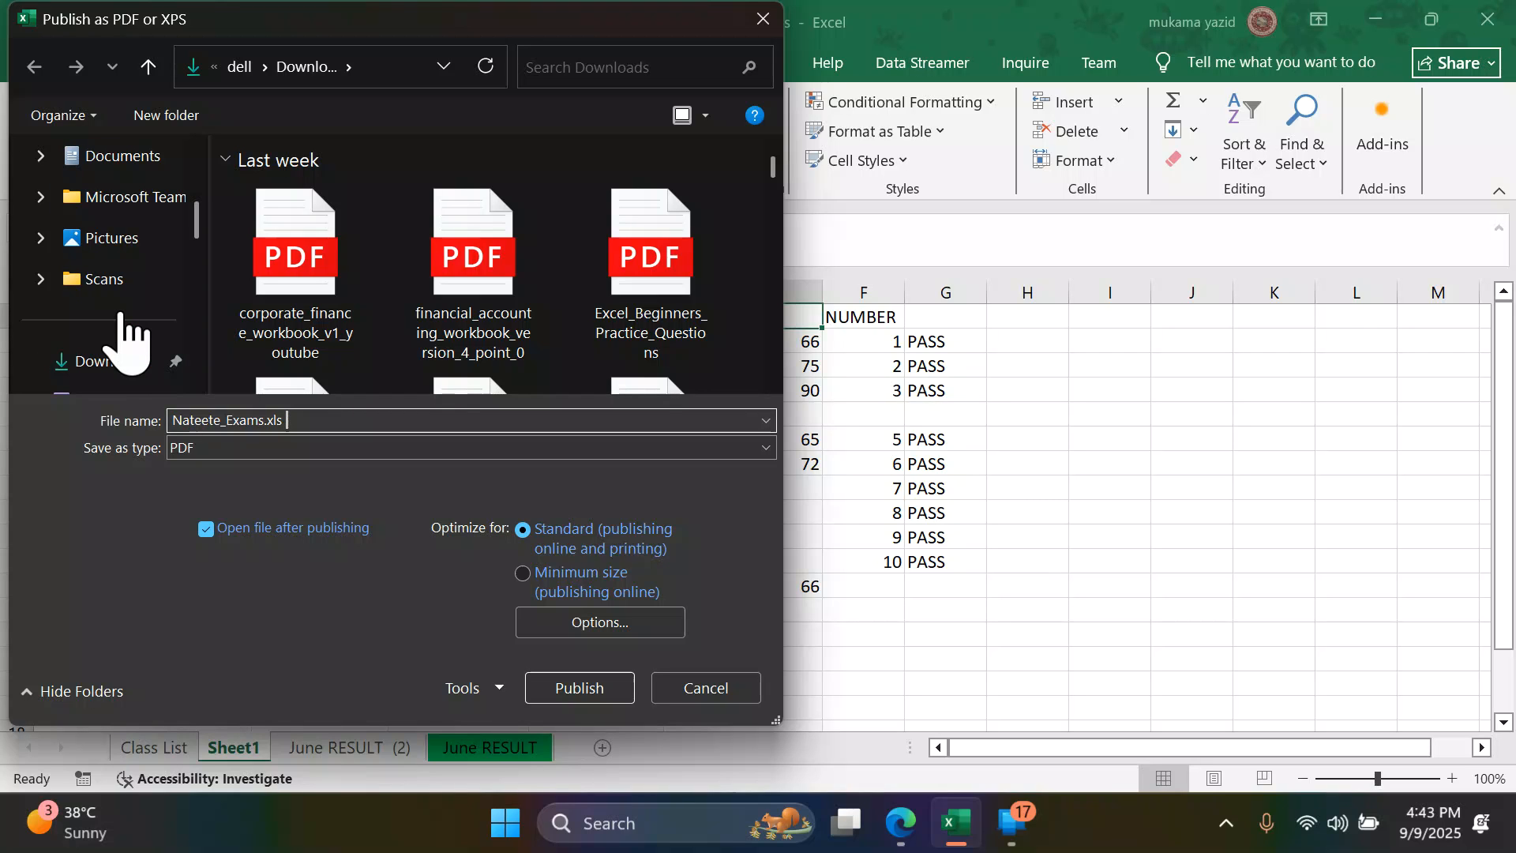
pyautogui.click(102, 359)
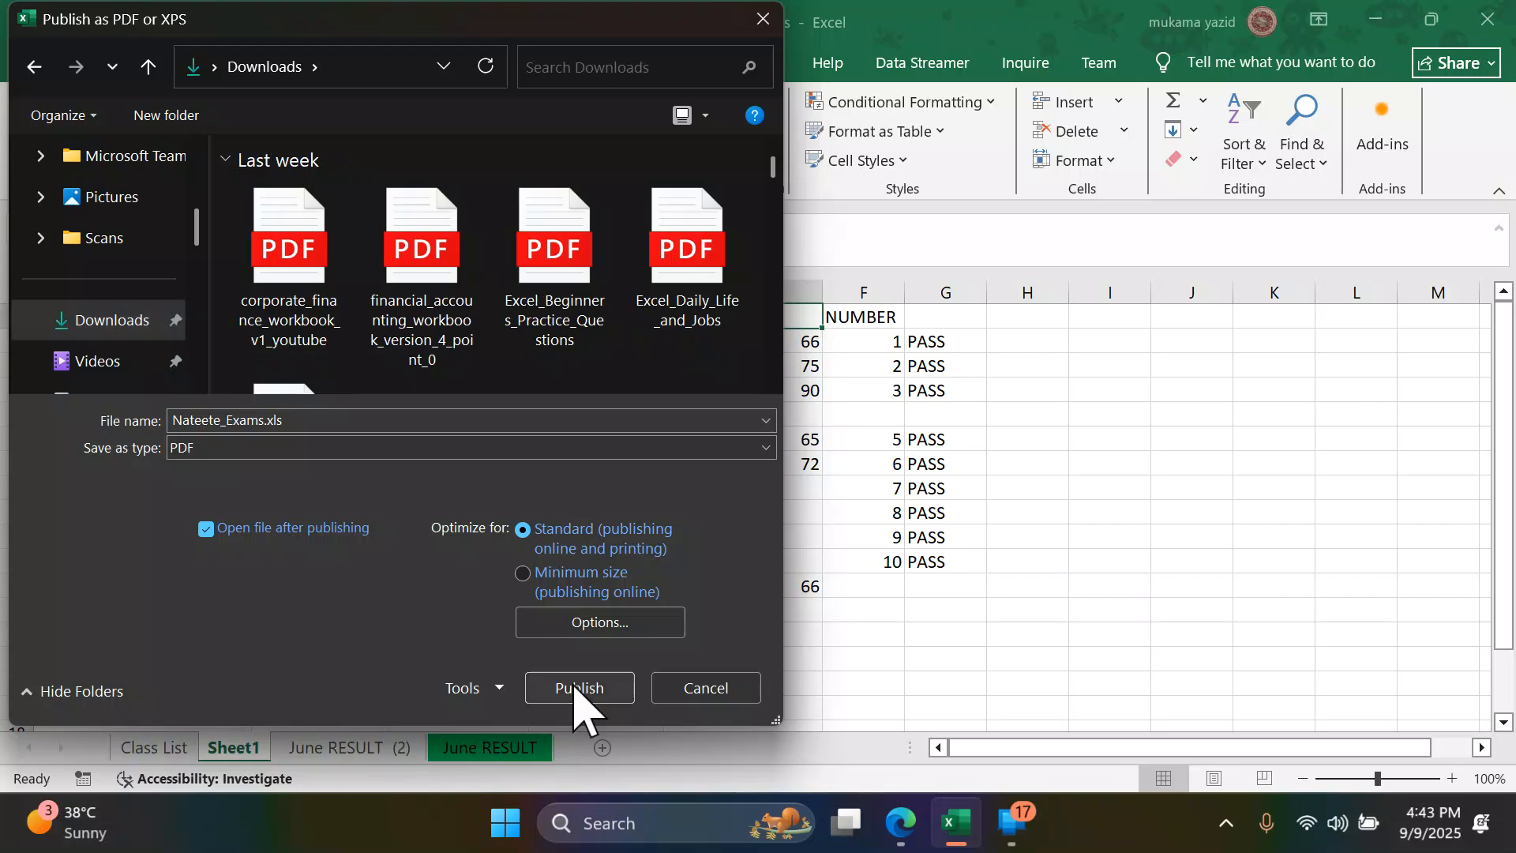
pyautogui.click(578, 687)
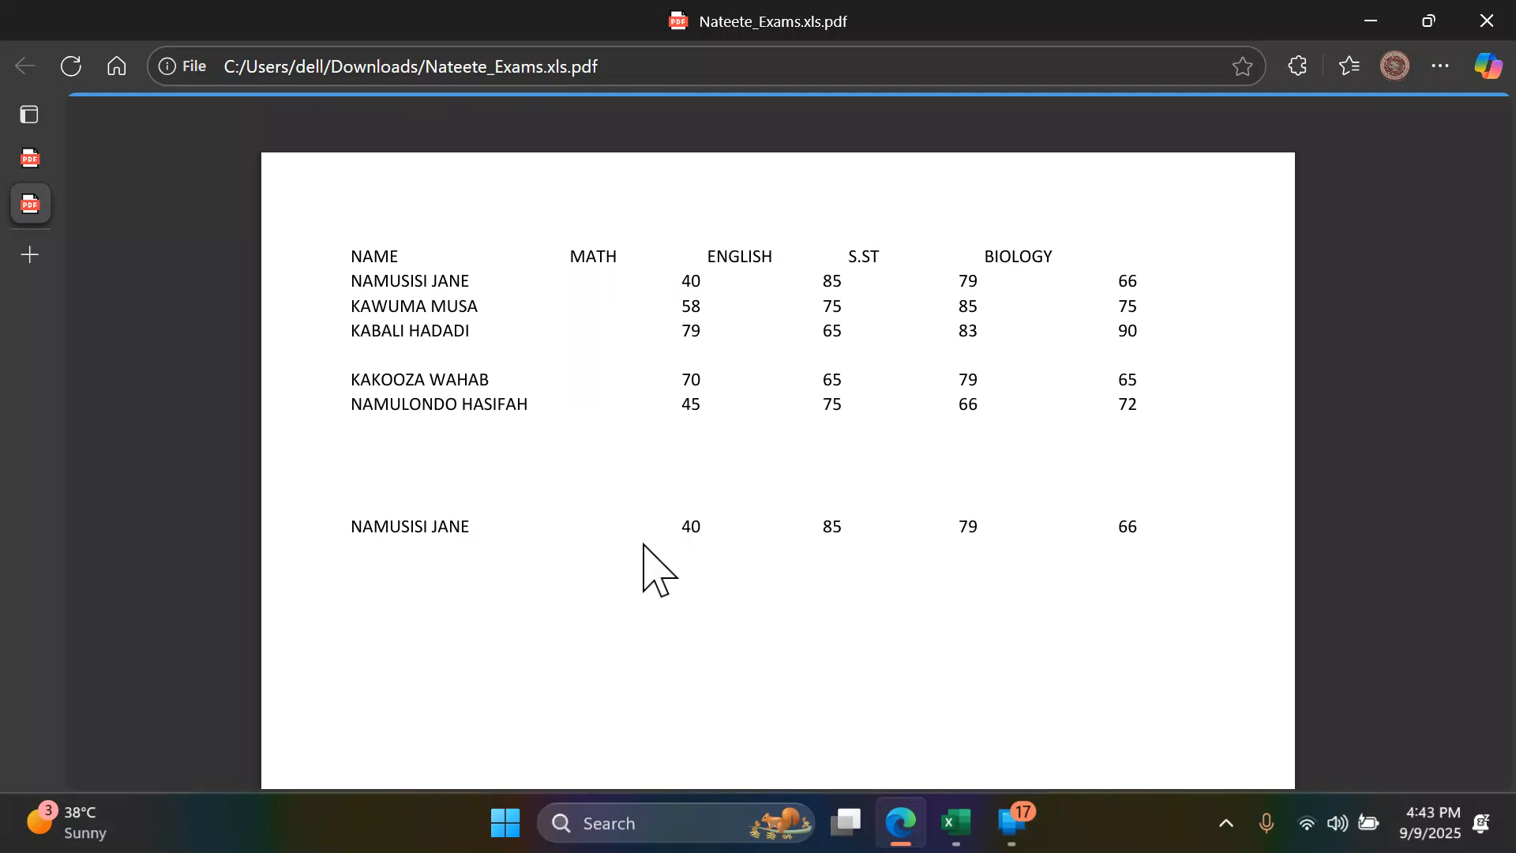
pyautogui.scroll(-5, 643, 545)
pyautogui.scroll(5, 644, 545)
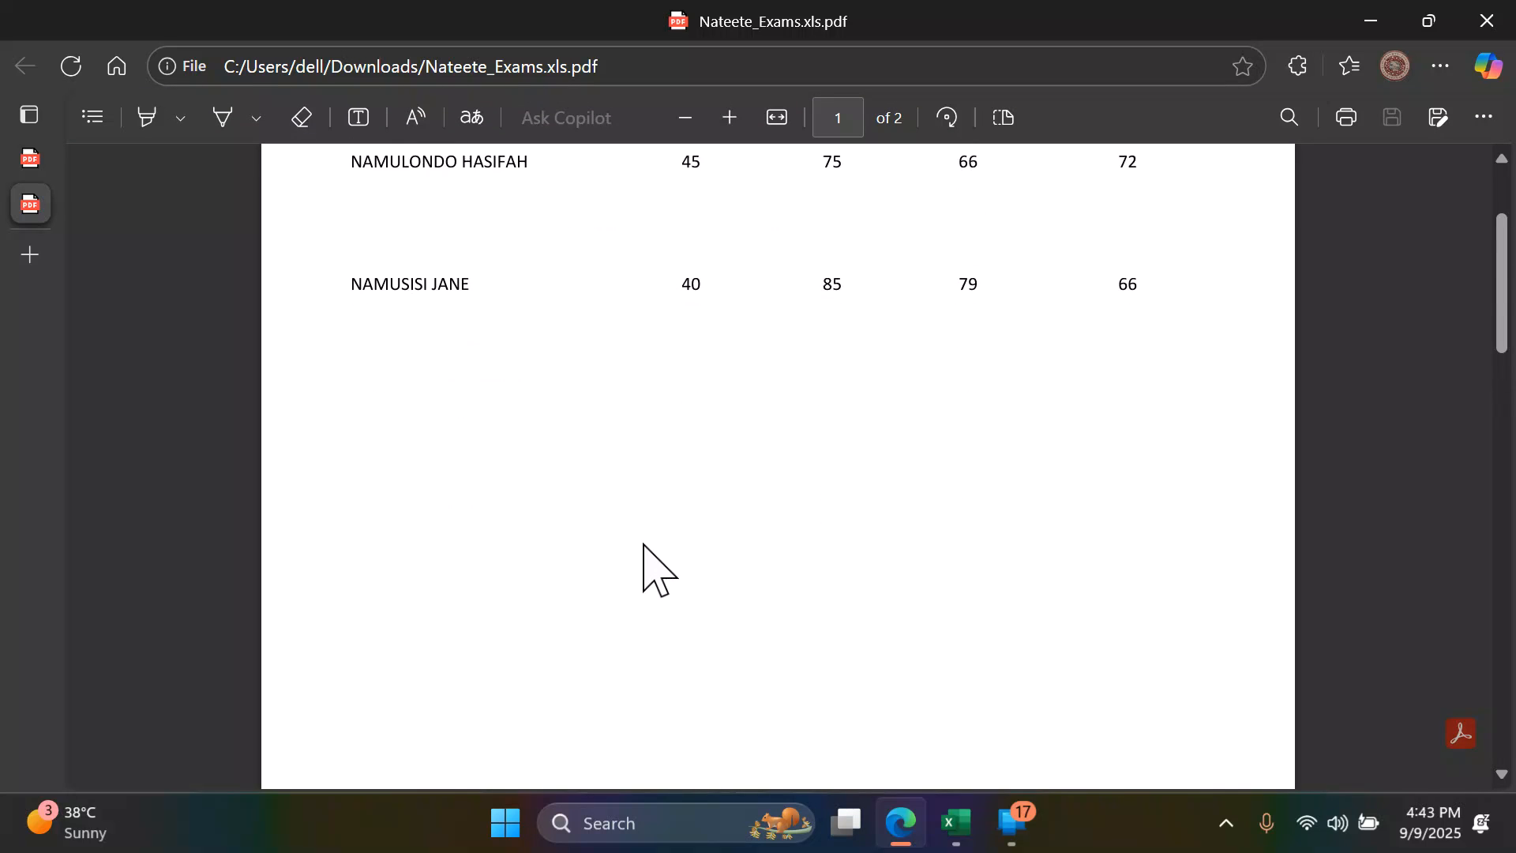